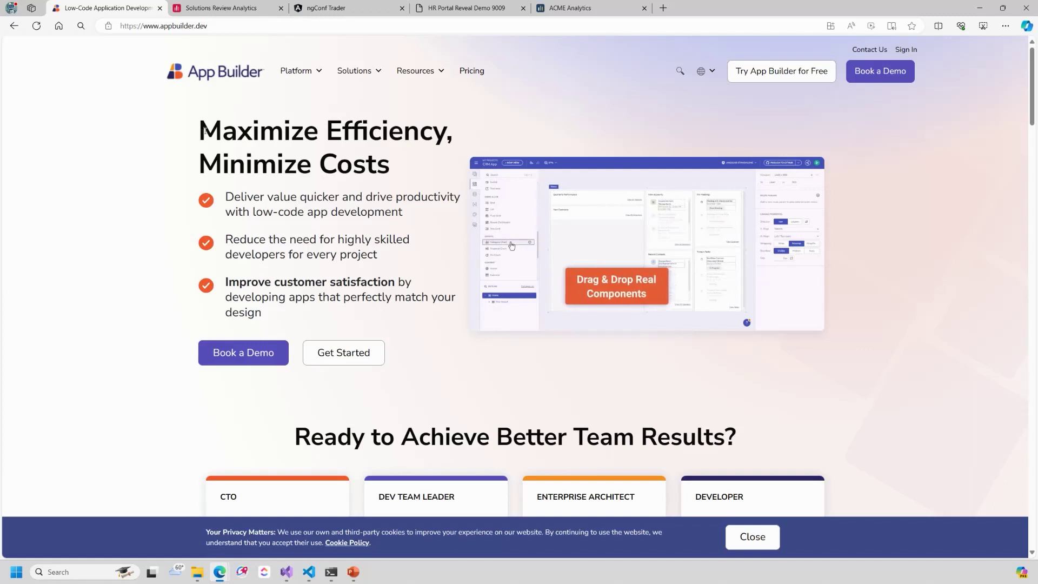
Examine the App Builder homepage, including the team results cards, the Gartner forecast, customer reviews and the rapid app development section.
click(108, 188)
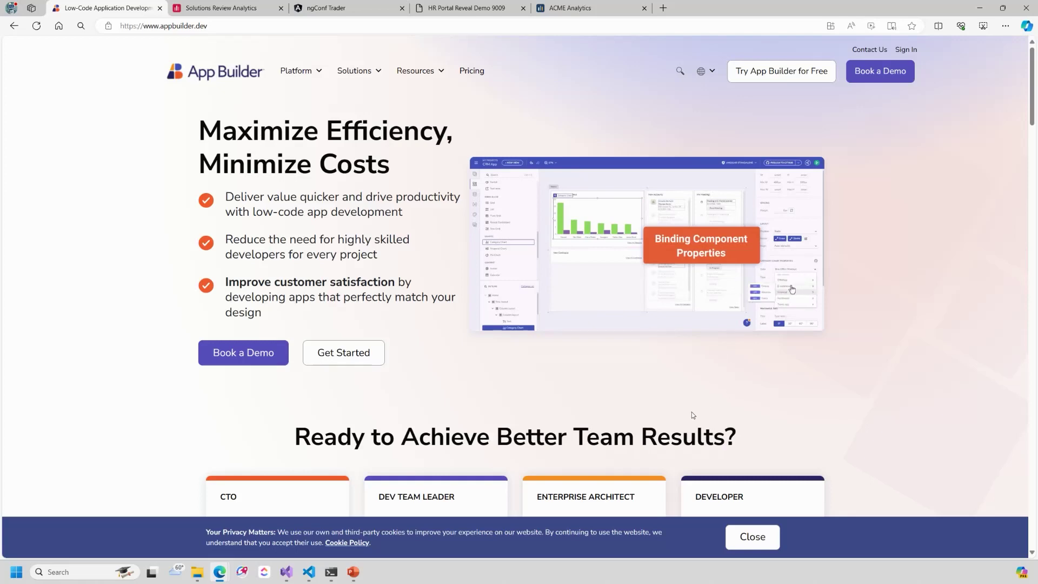
scroll(691, 412, down, 3)
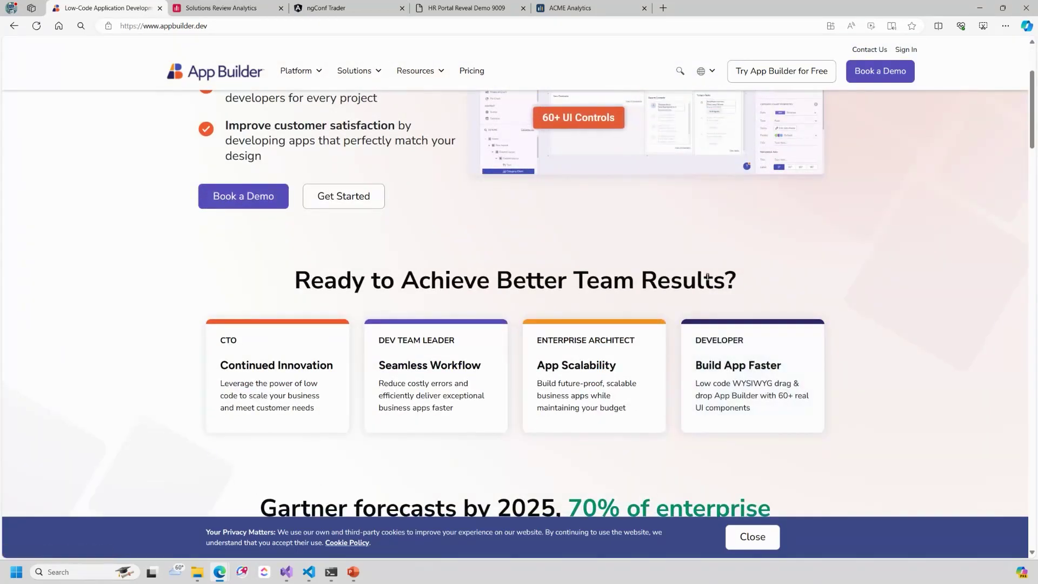
scroll(645, 348, down, 3)
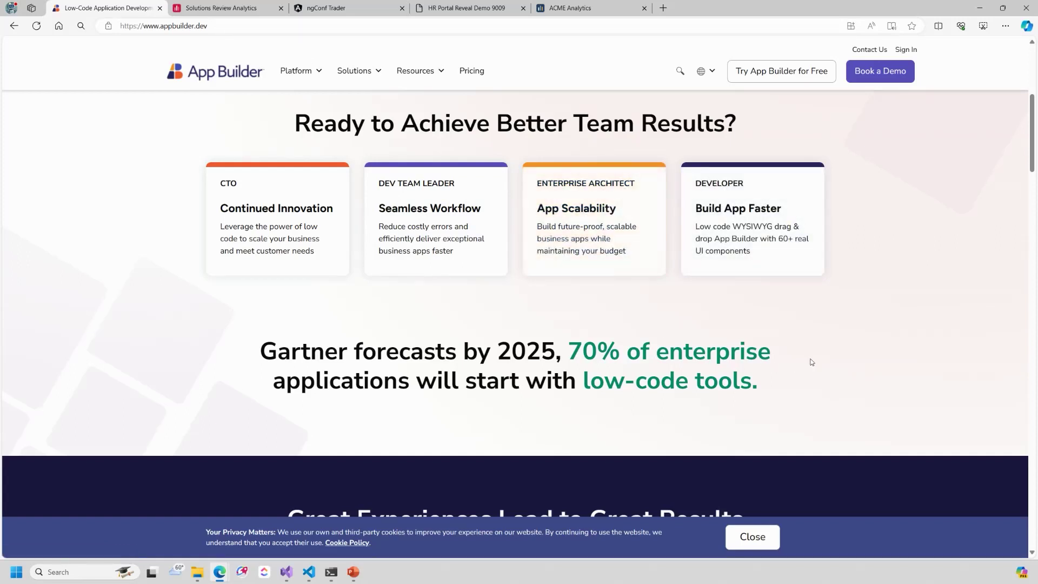
drag(265, 352, 762, 381)
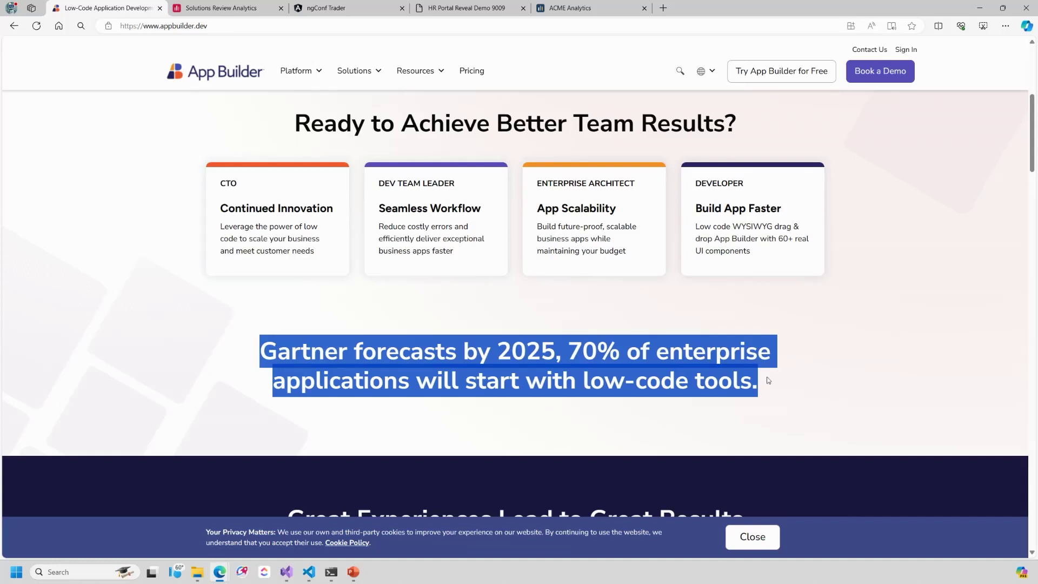
scroll(768, 380, down, 2)
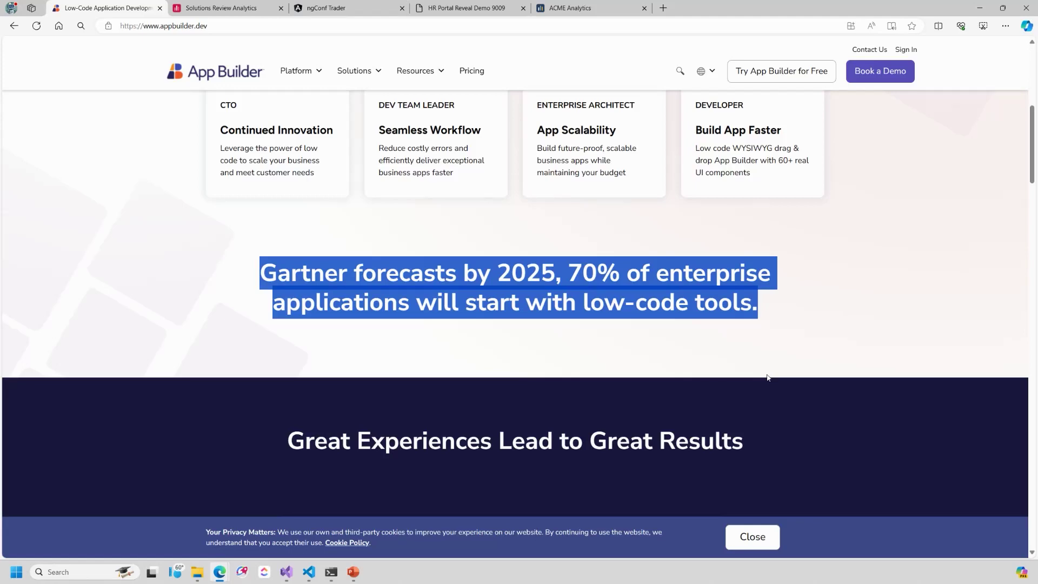
scroll(767, 373, down, 6)
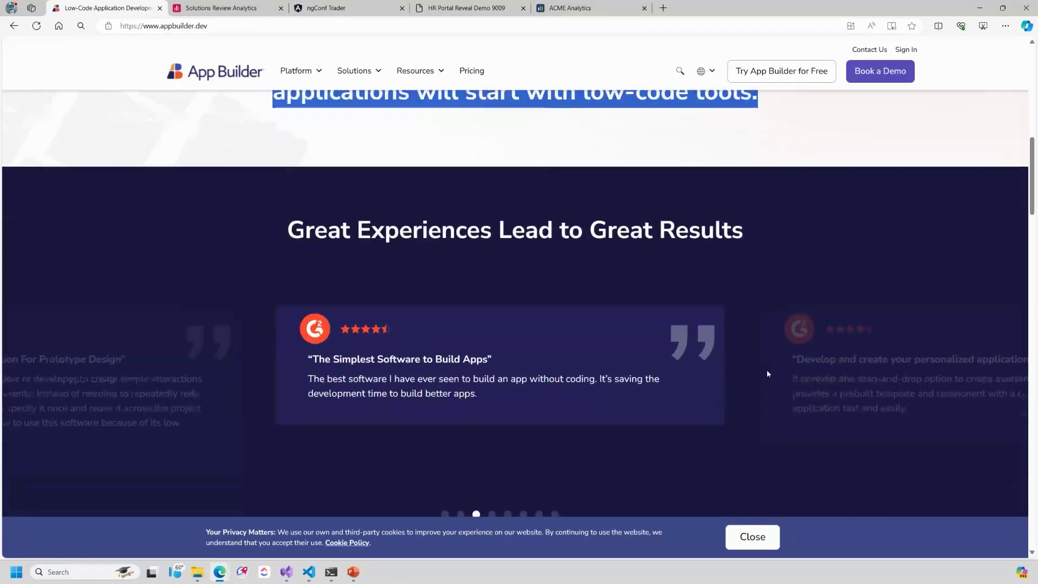
scroll(767, 373, down, 7)
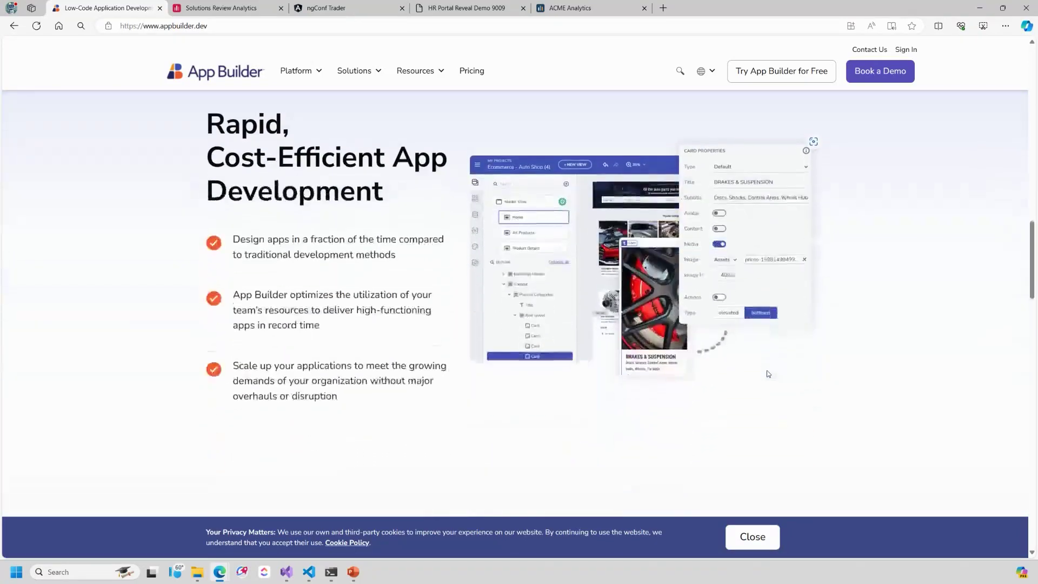
scroll(767, 373, up, 18)
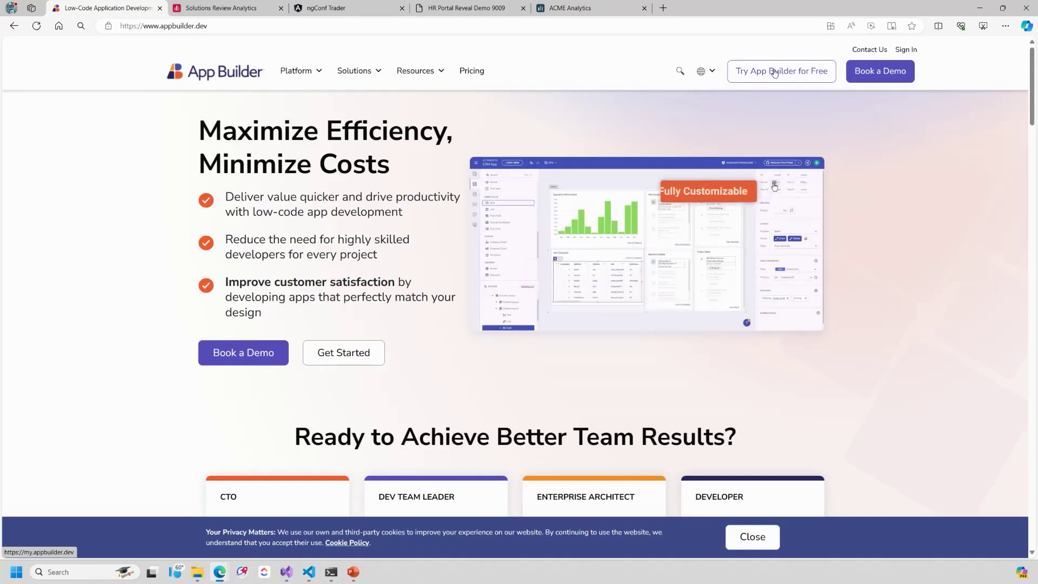
Sign in to App Builder and start creating a new application.
click(912, 51)
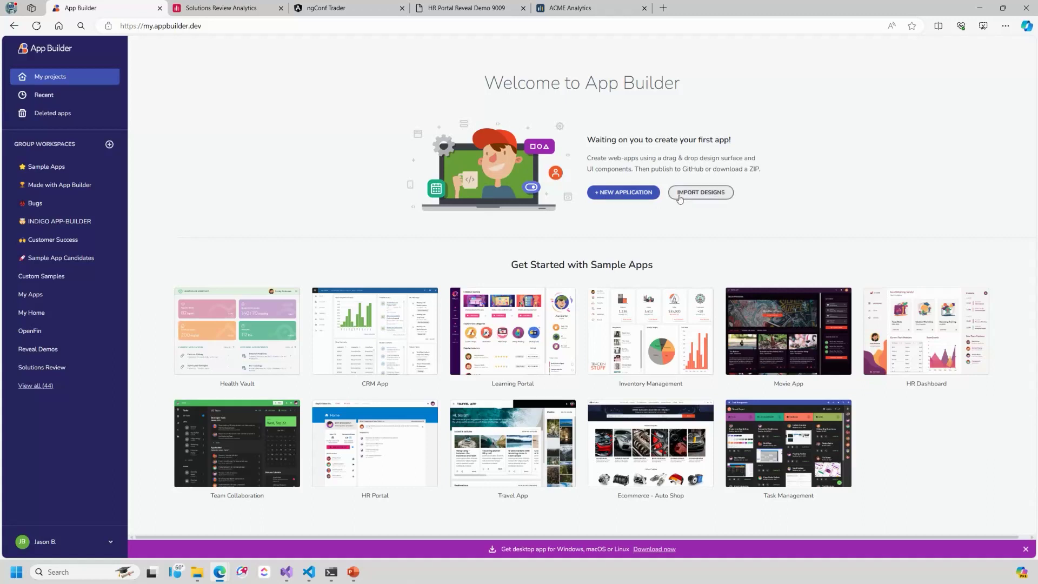
mouse_move(393, 354)
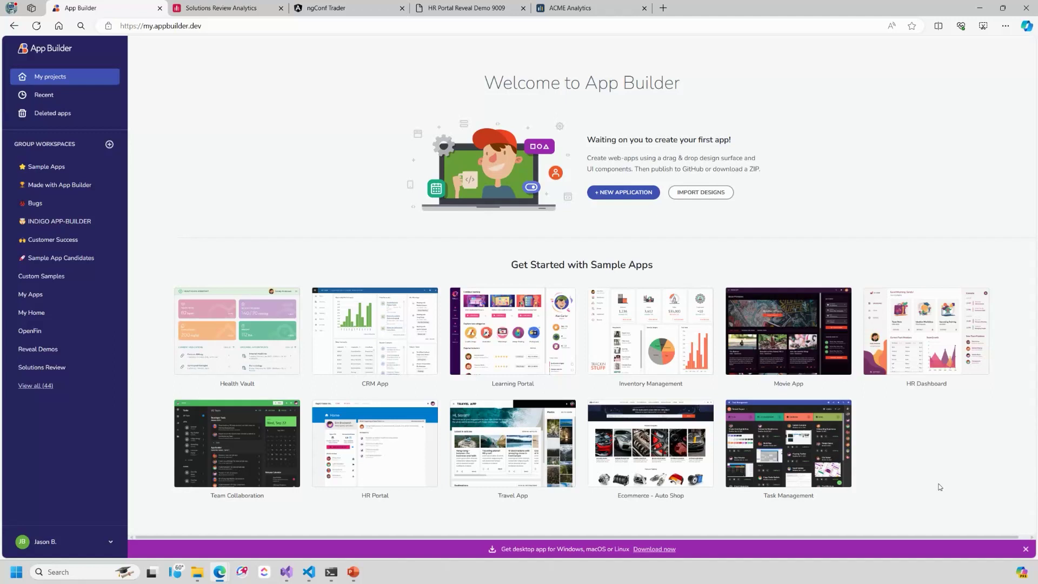
click(620, 193)
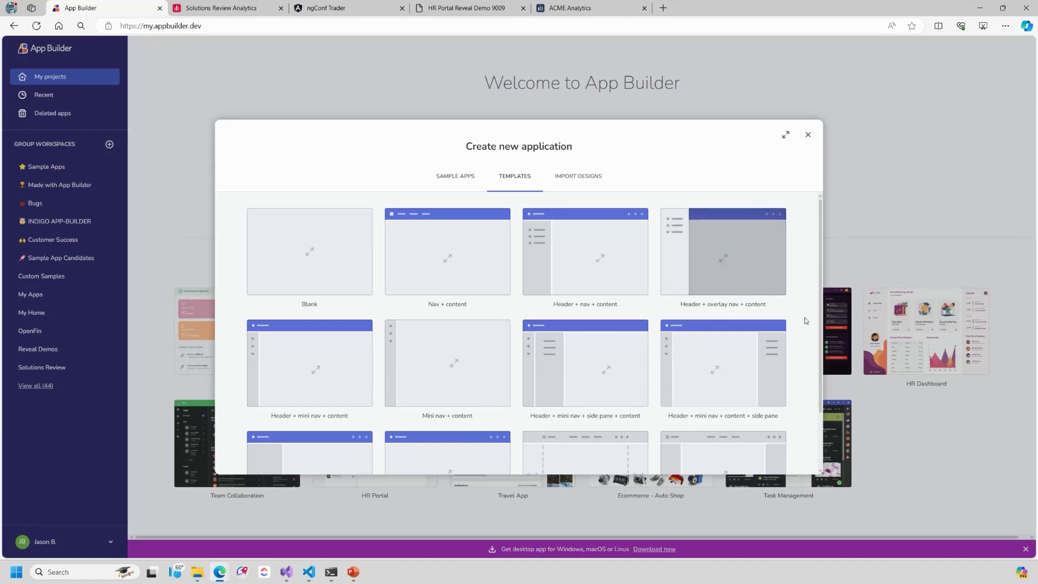
Look through the templates, sample apps and design import options offered for the new application.
scroll(798, 380, down, 1)
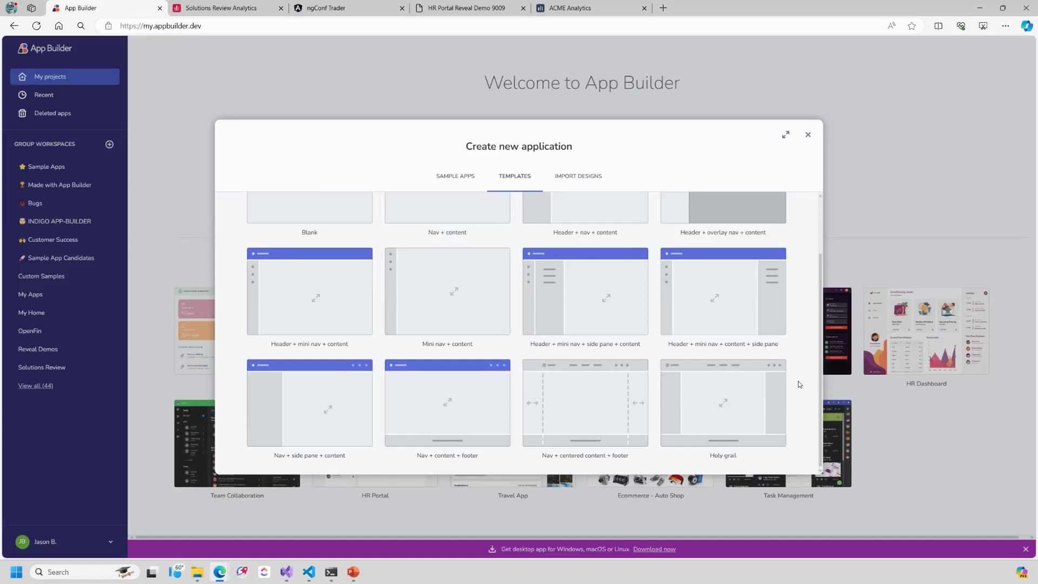
scroll(800, 382, up, 1)
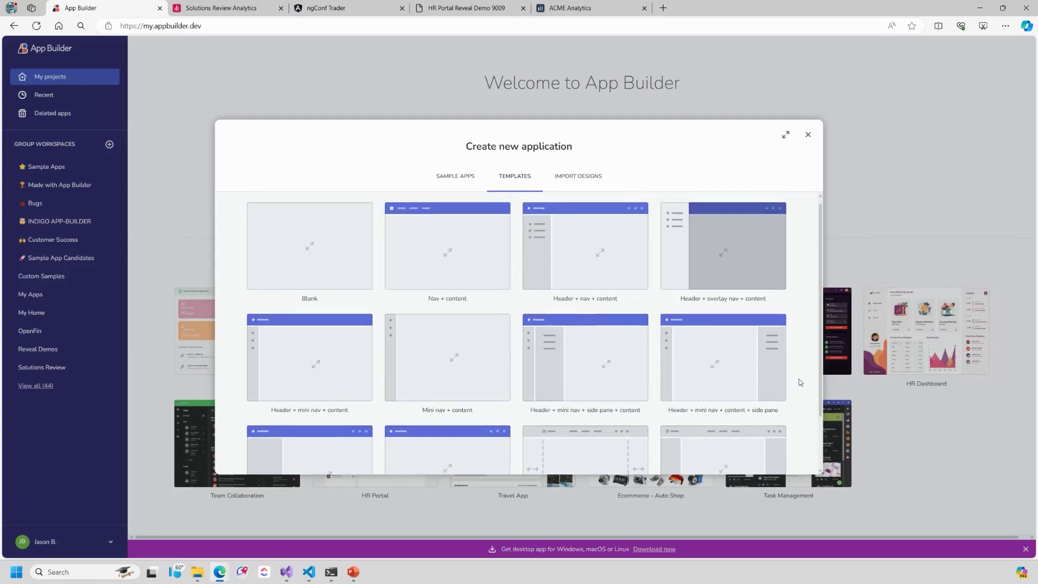
click(470, 177)
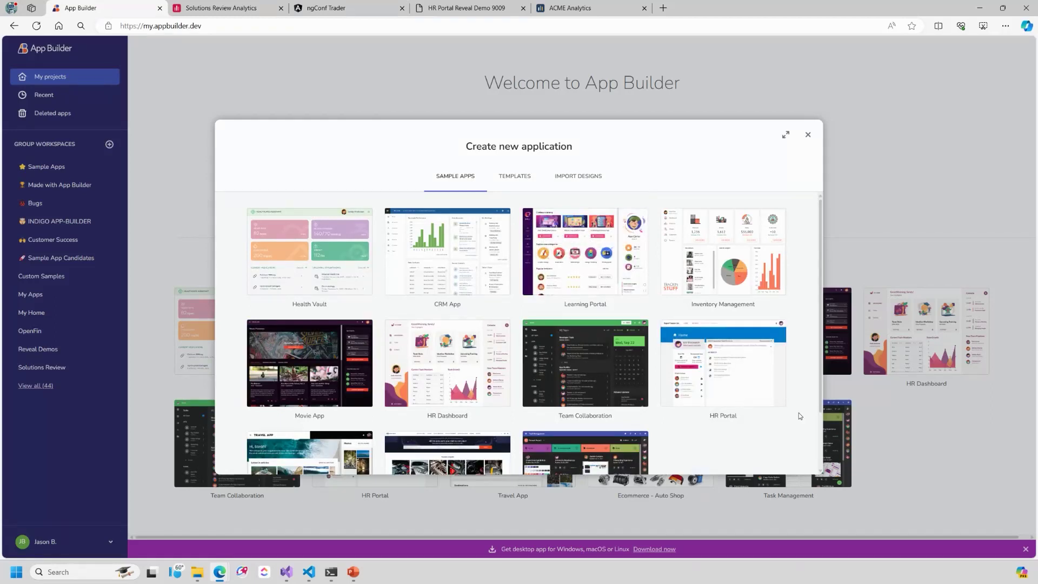
click(507, 176)
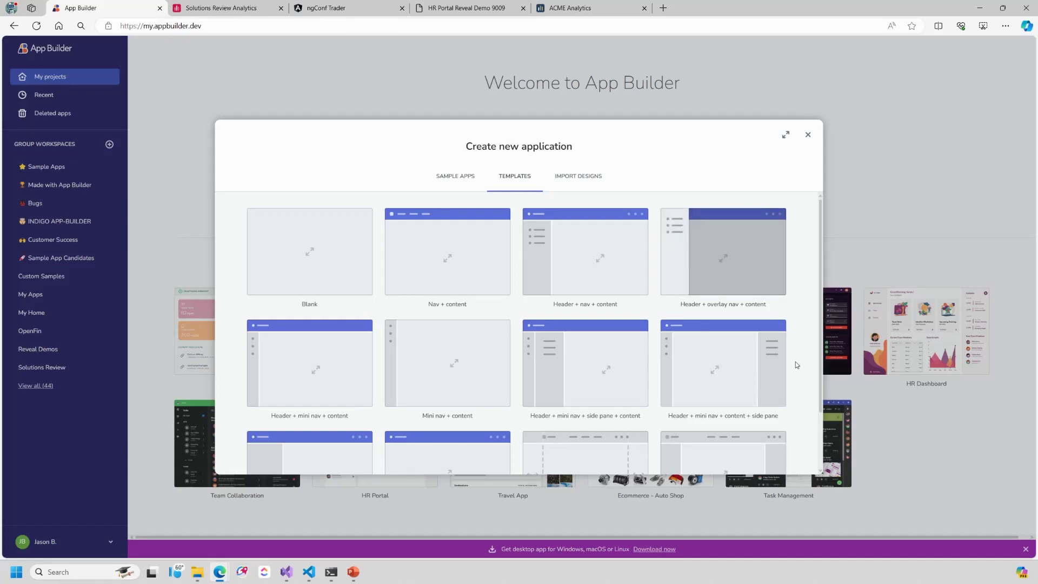
click(562, 176)
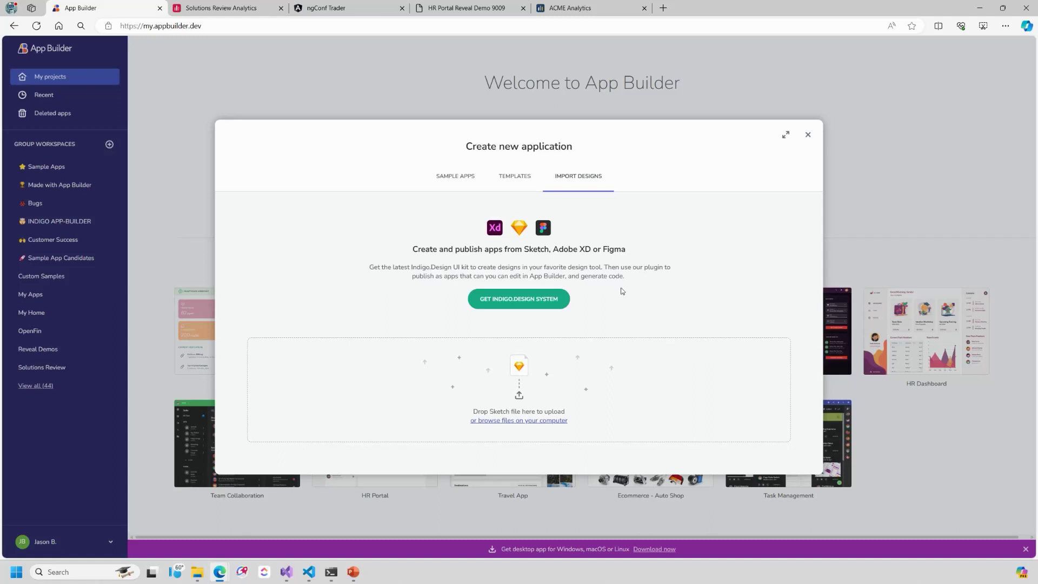
Create the application from the Header + nav + content template.
click(511, 177)
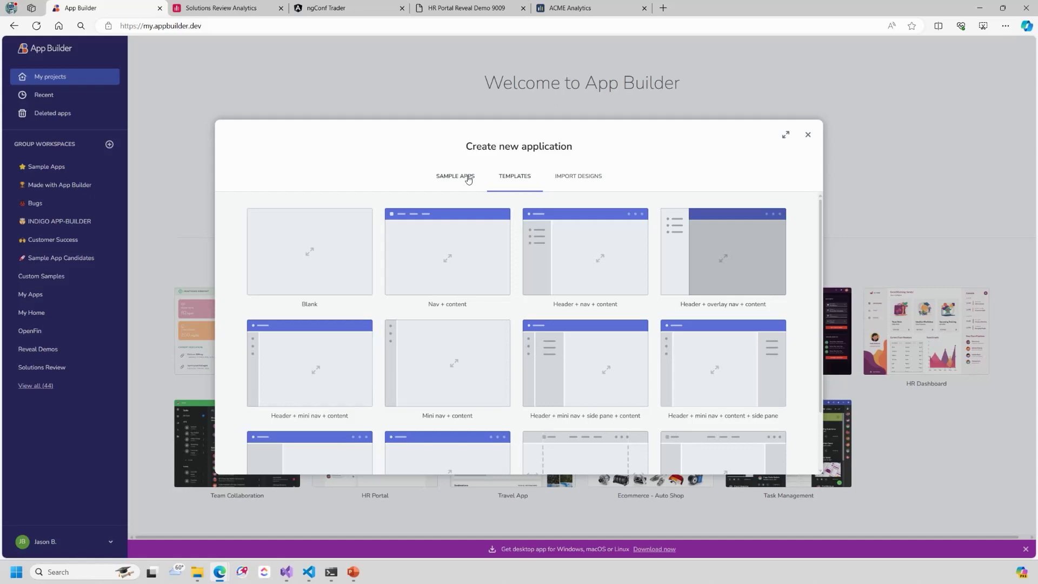
mouse_move(594, 258)
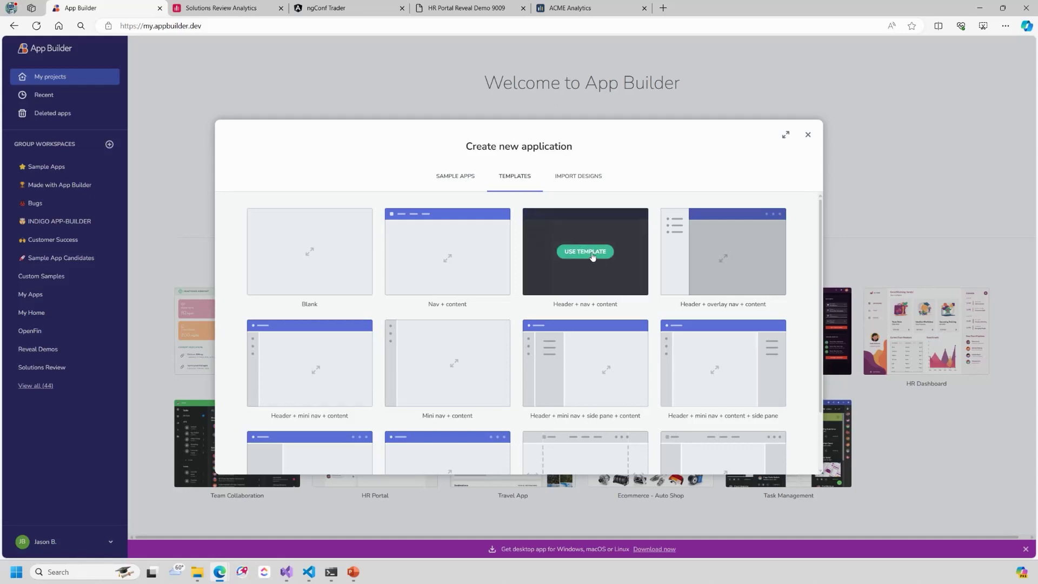
click(592, 255)
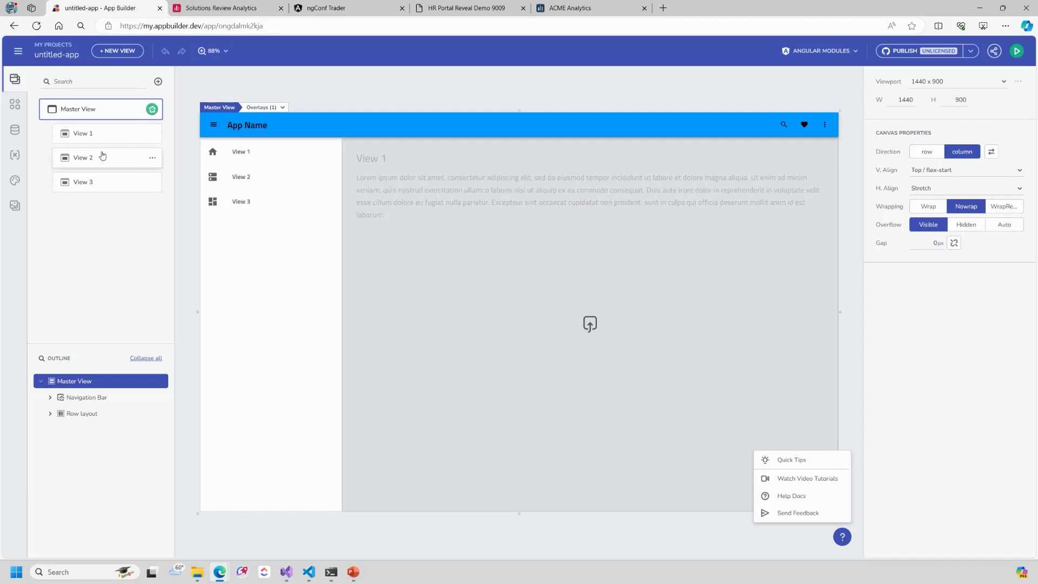
Look through the contents of View 1, View 2 and View 3.
click(104, 132)
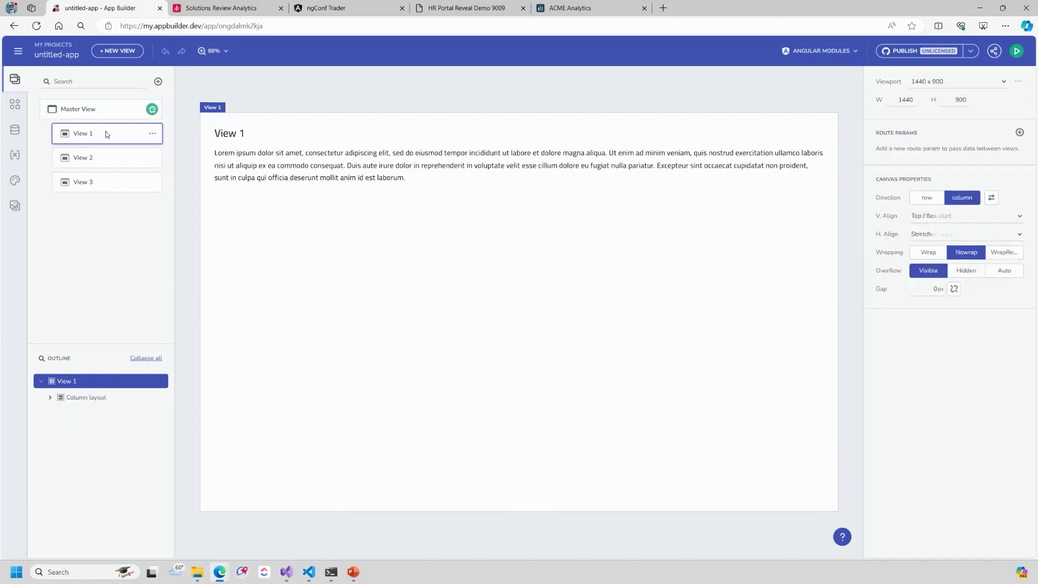
click(226, 133)
click(135, 159)
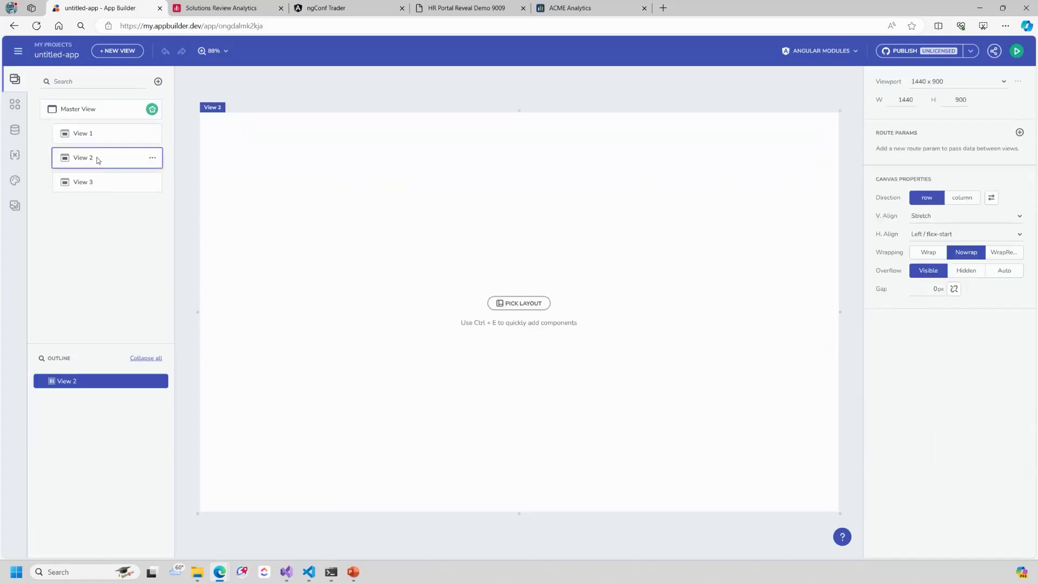
click(90, 182)
click(92, 158)
Review the layouts available for View 3 and keep the preselected single-area layout.
click(91, 183)
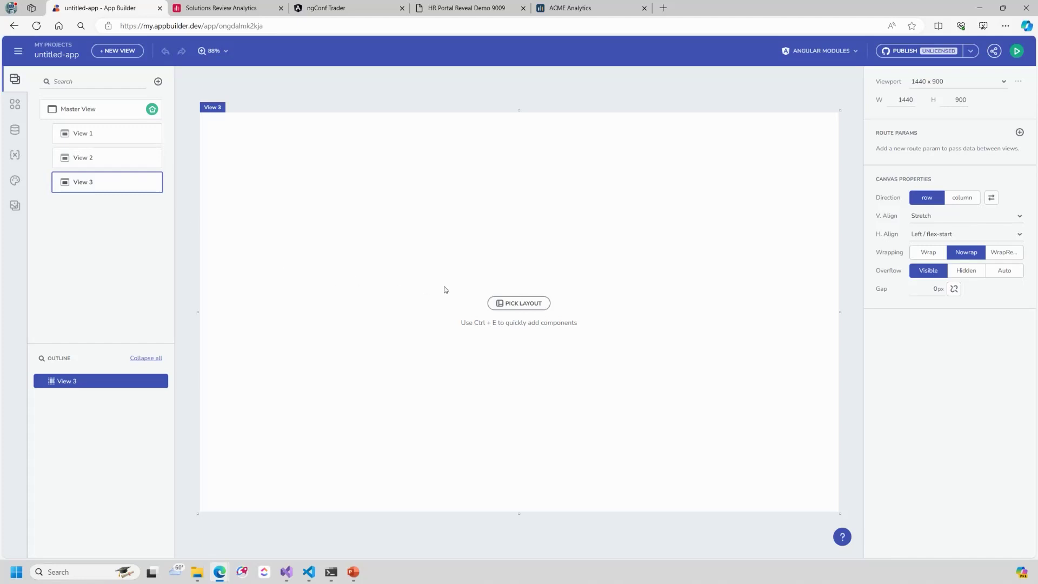
click(529, 303)
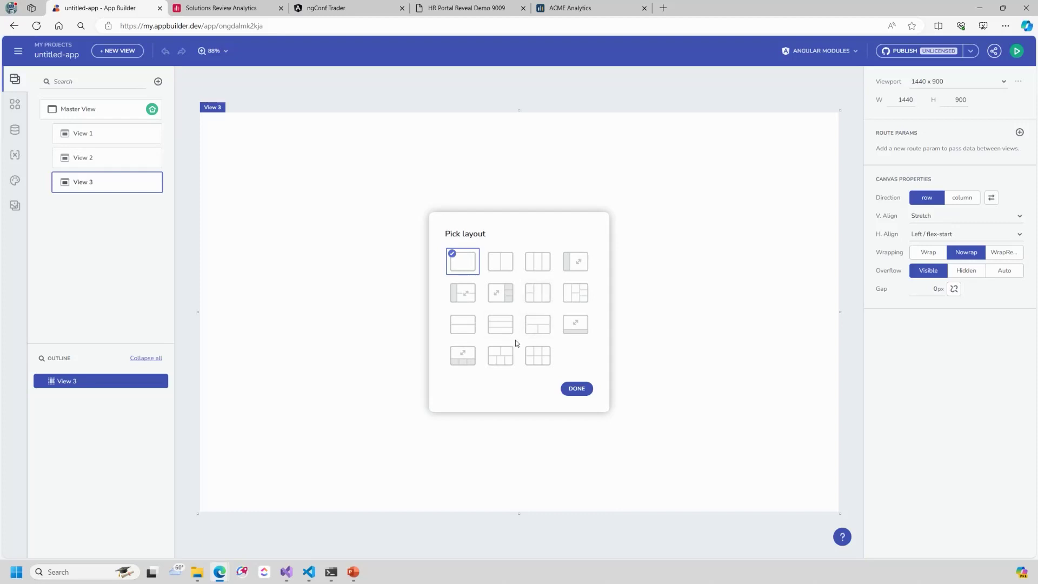
click(577, 389)
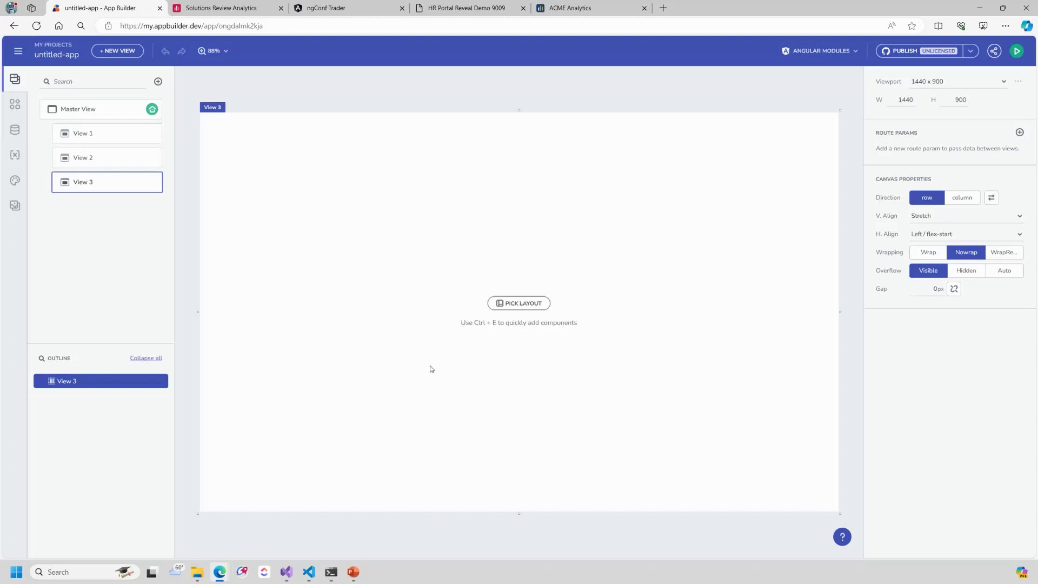
Browse the available UI components, from layouts and navigation through forms, grids, charts and content.
click(15, 104)
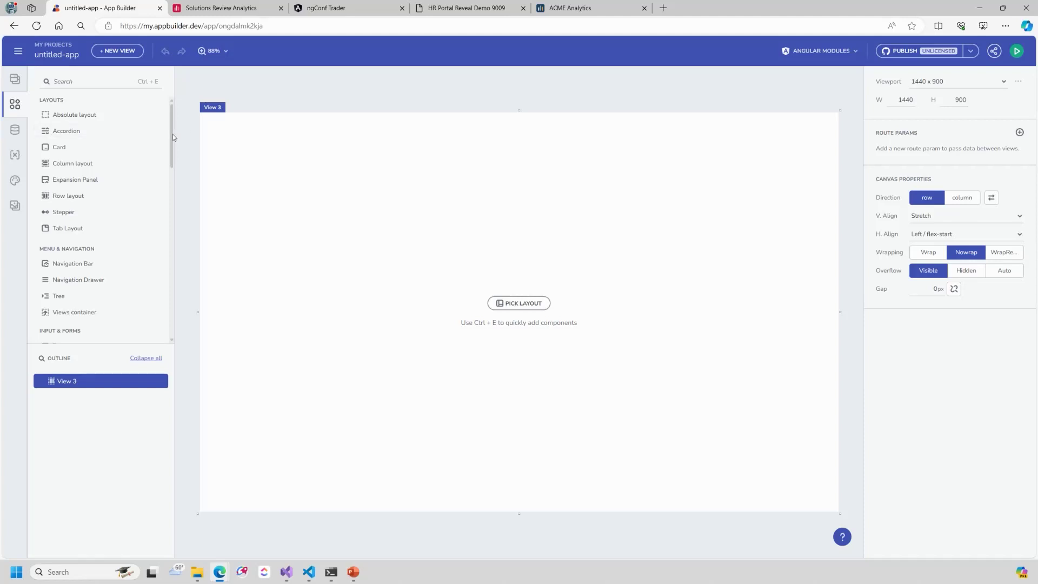
mouse_move(173, 135)
mouse_down()
mouse_move(170, 215)
mouse_move(170, 115)
mouse_up()
scroll(85, 196, down, 3)
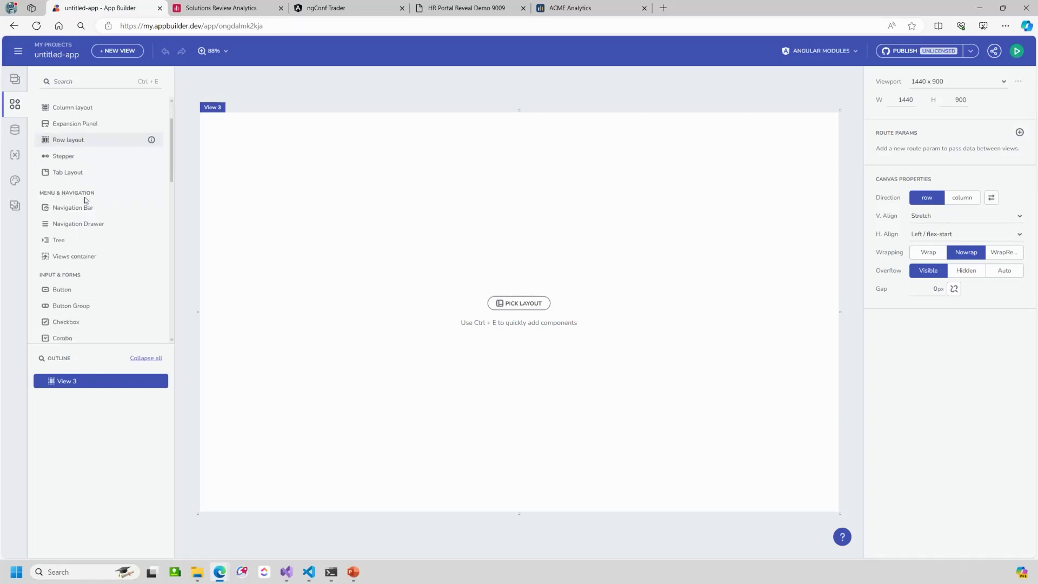
scroll(84, 197, down, 10)
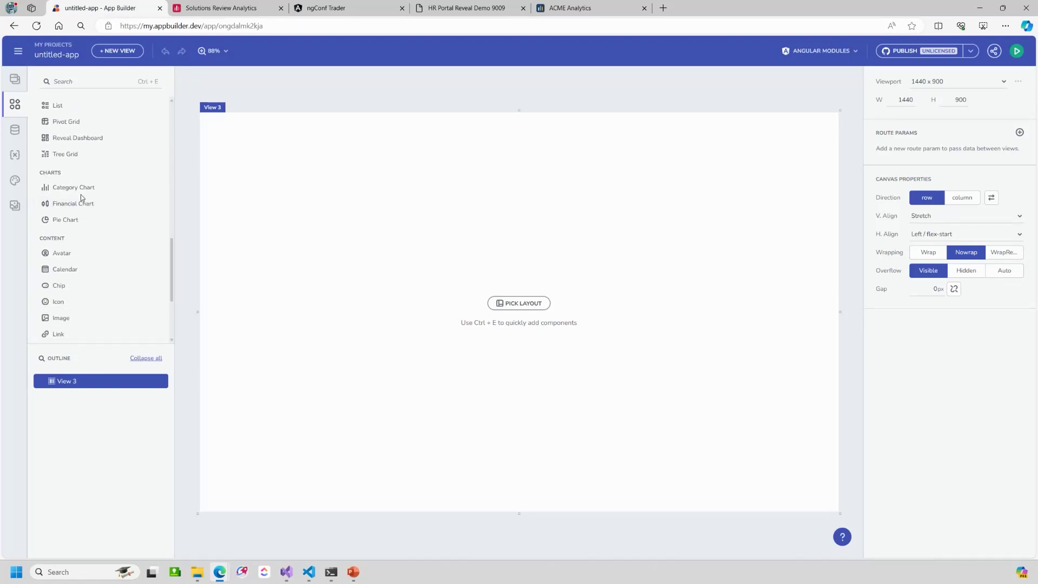
Browse the available data sources and check the local and global variable options for View 3.
click(15, 130)
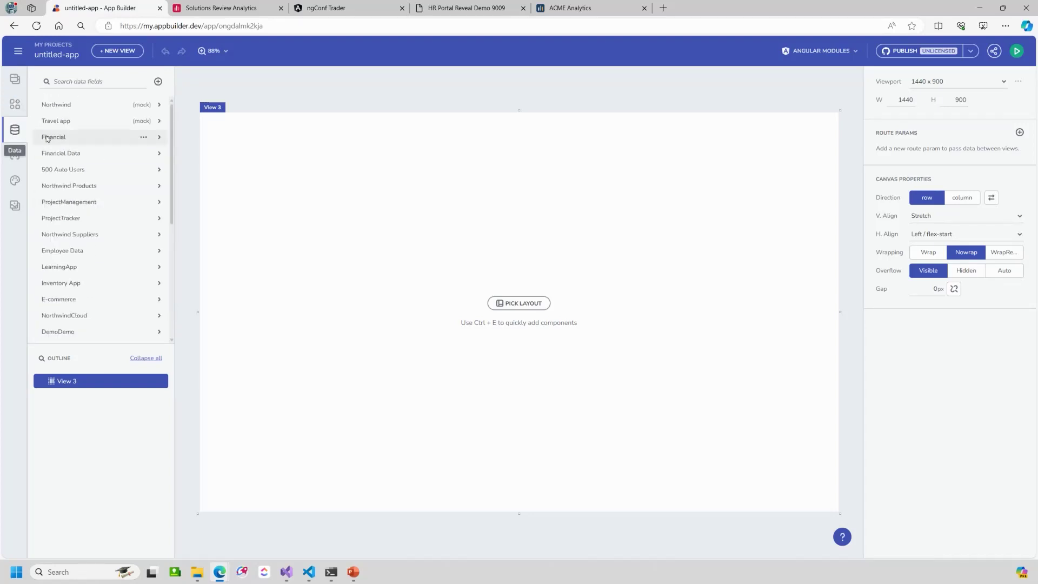
scroll(95, 208, down, 4)
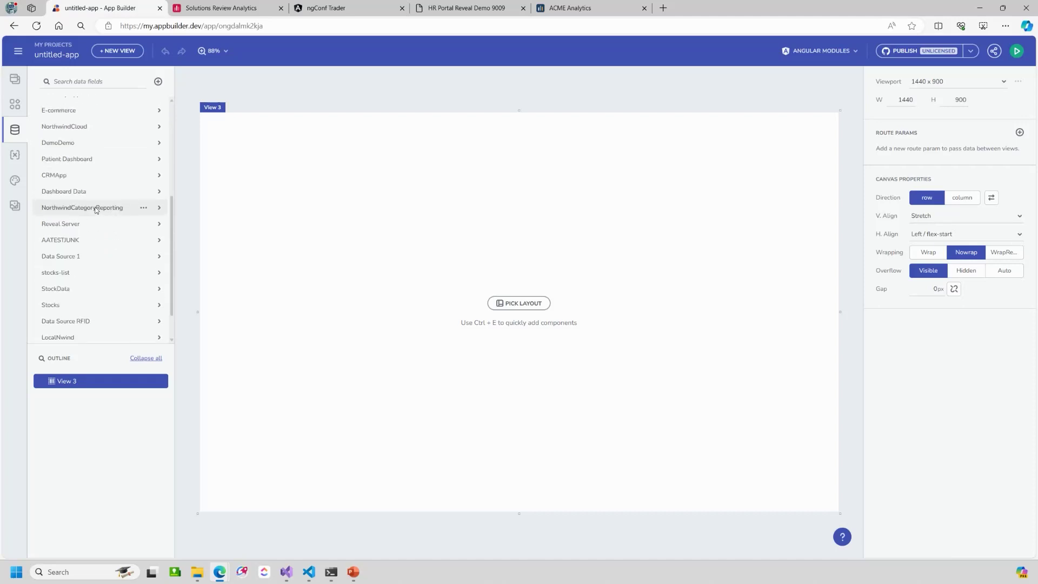
click(15, 155)
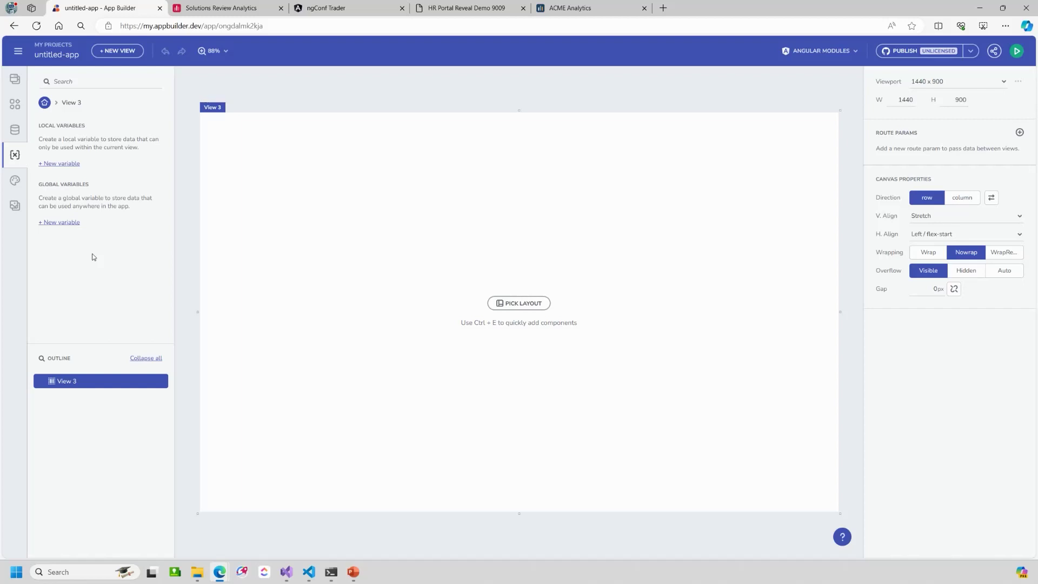
Browse the default themes and duplicate the Material Light theme.
click(14, 180)
scroll(137, 228, down, 3)
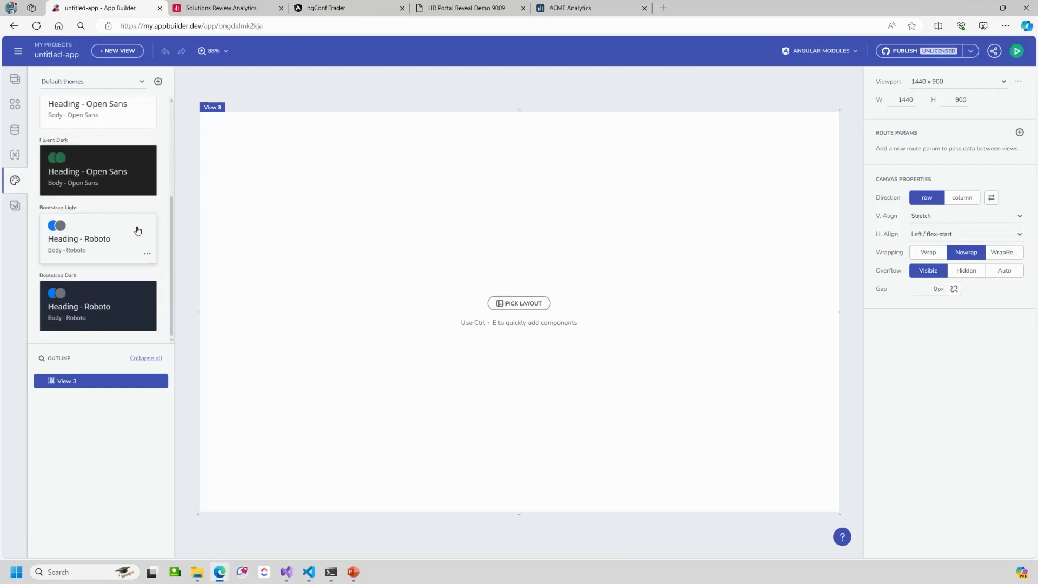
scroll(137, 230, up, 3)
click(147, 145)
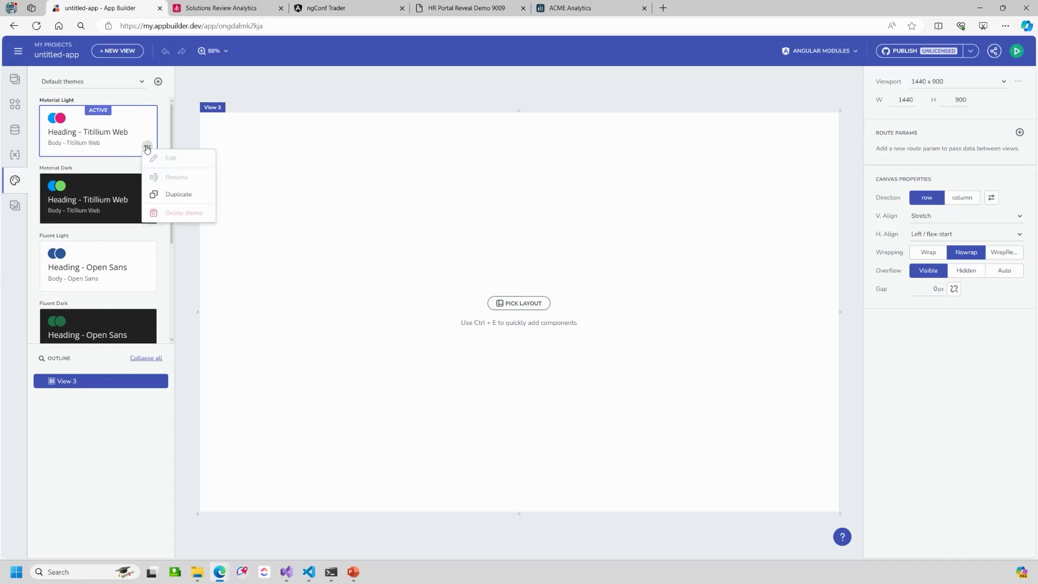
click(163, 194)
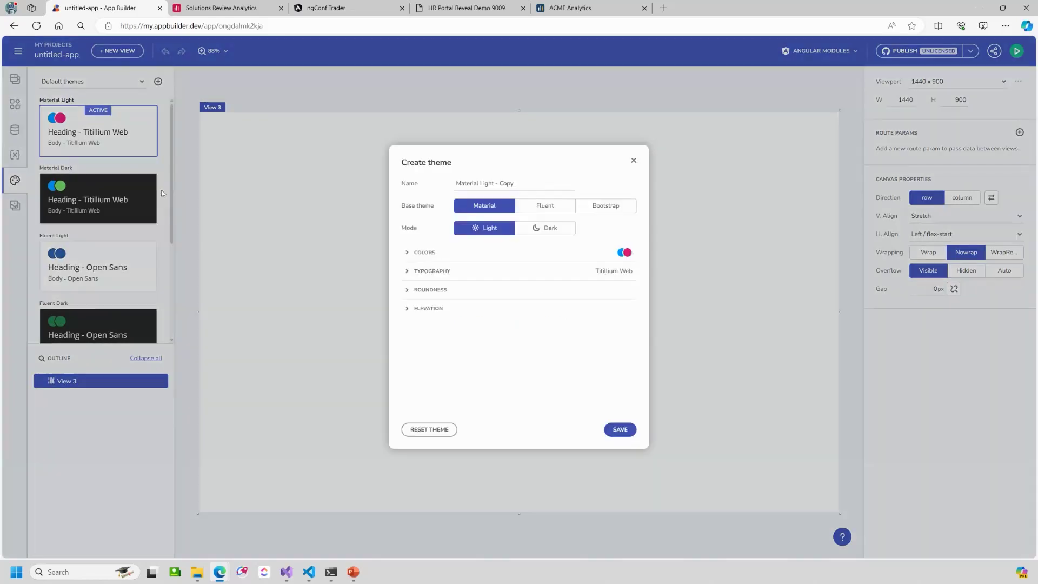
Compare the color palettes of the Material, Fluent and Bootstrap base themes for the new theme and close it without saving.
click(405, 253)
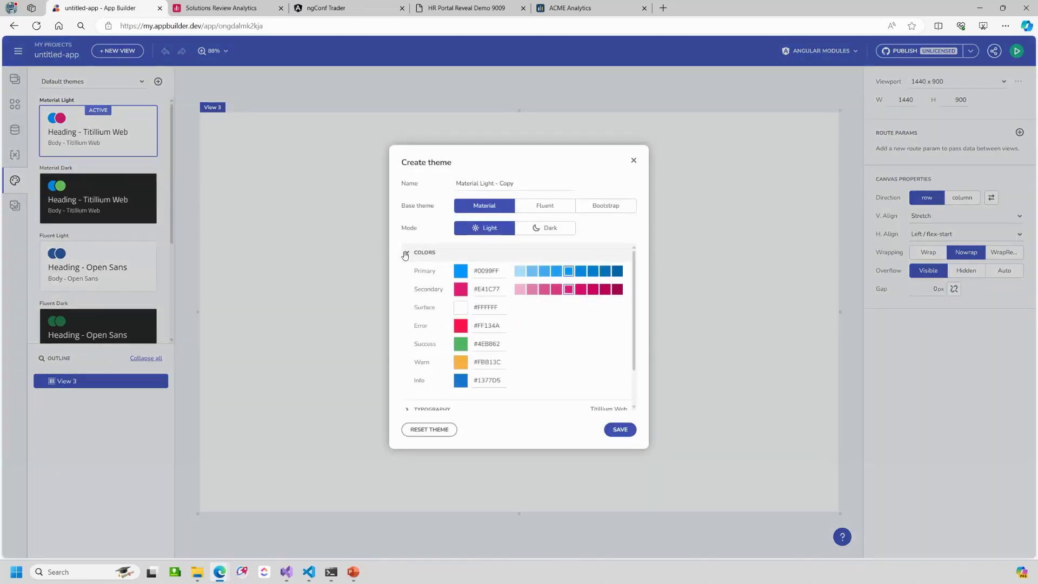
click(545, 207)
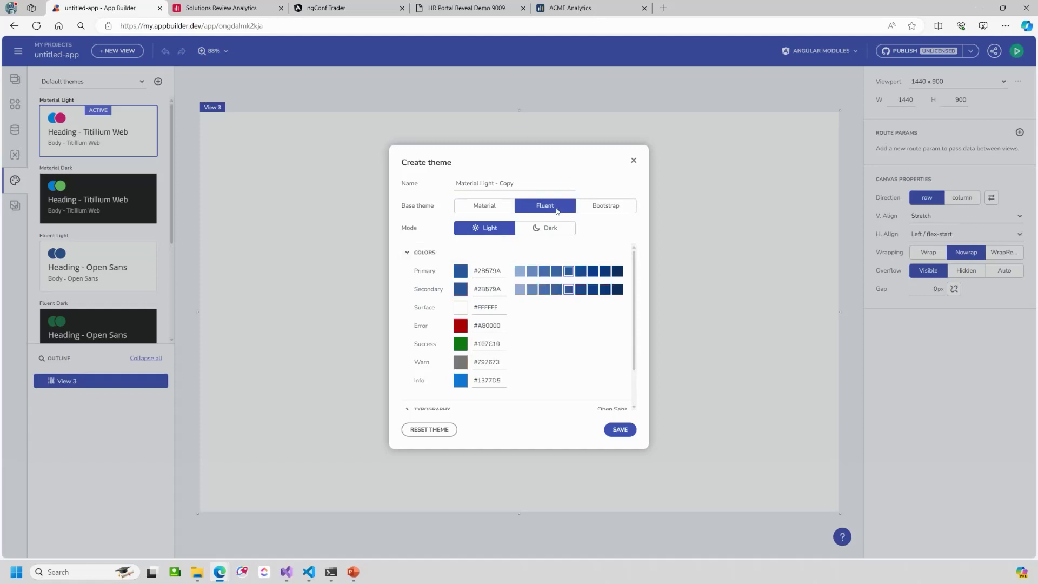
click(603, 207)
click(545, 206)
click(484, 206)
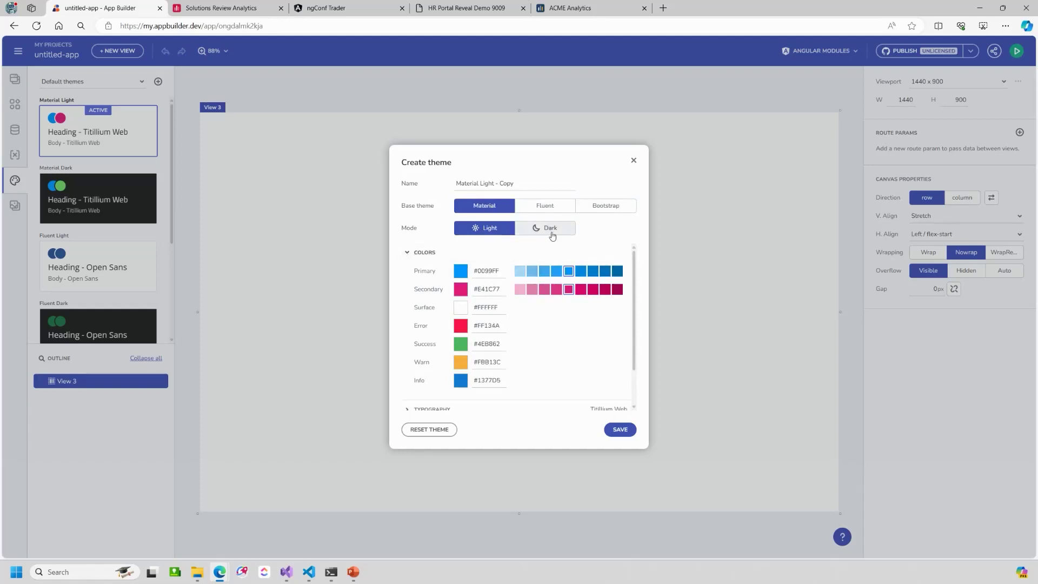
click(634, 160)
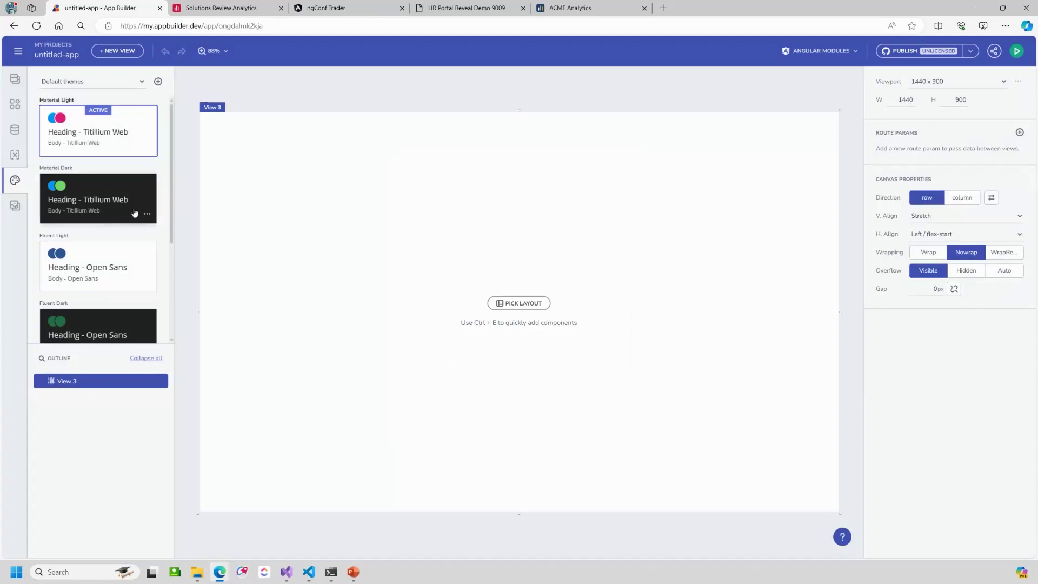
Look over the image assets and open the Master View of the app.
click(16, 206)
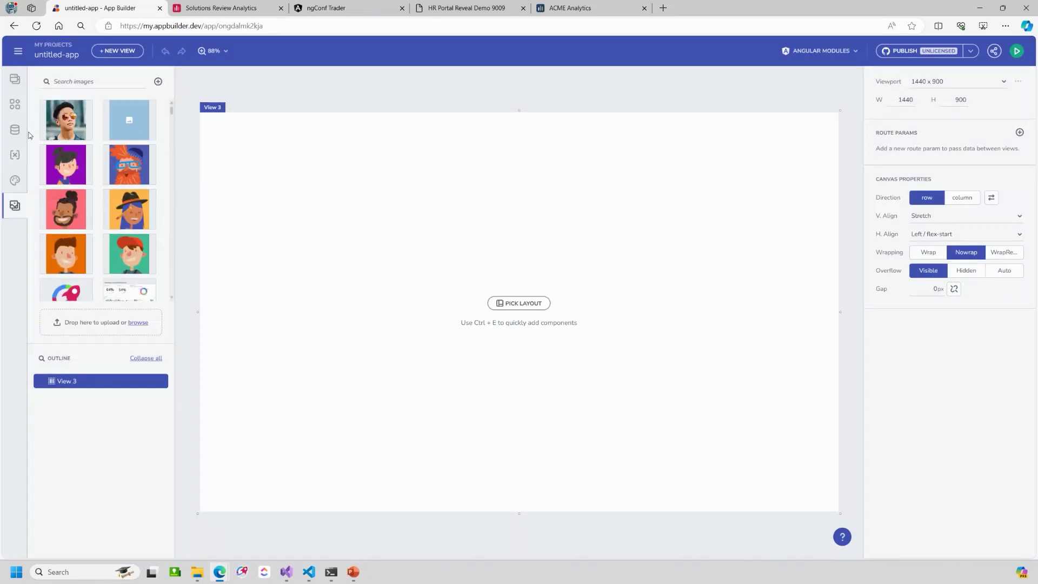
click(15, 80)
click(79, 108)
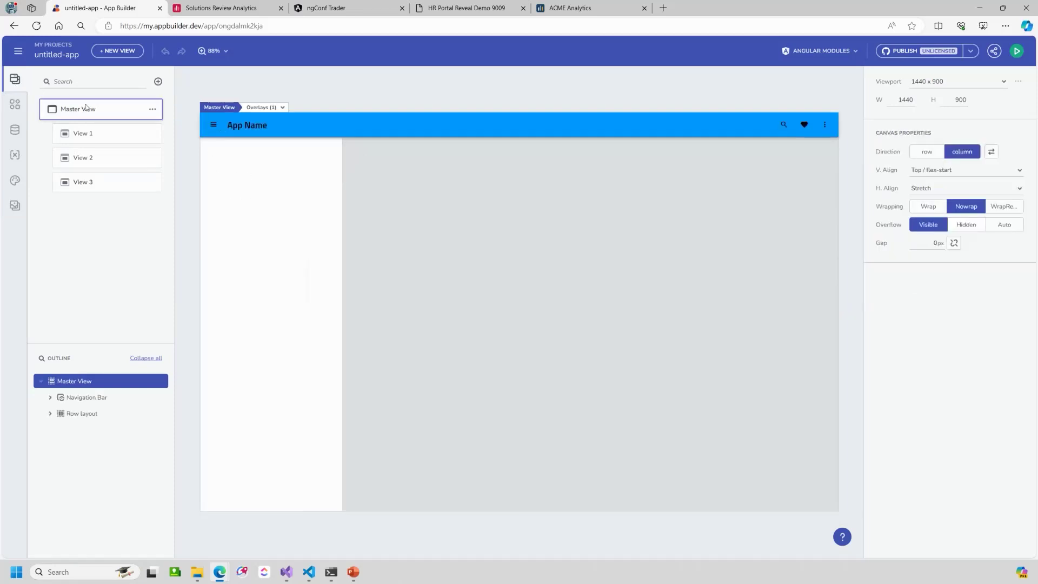
Preview the app and navigate among View 1, View 2 and View 3, ending on View 1.
click(1017, 52)
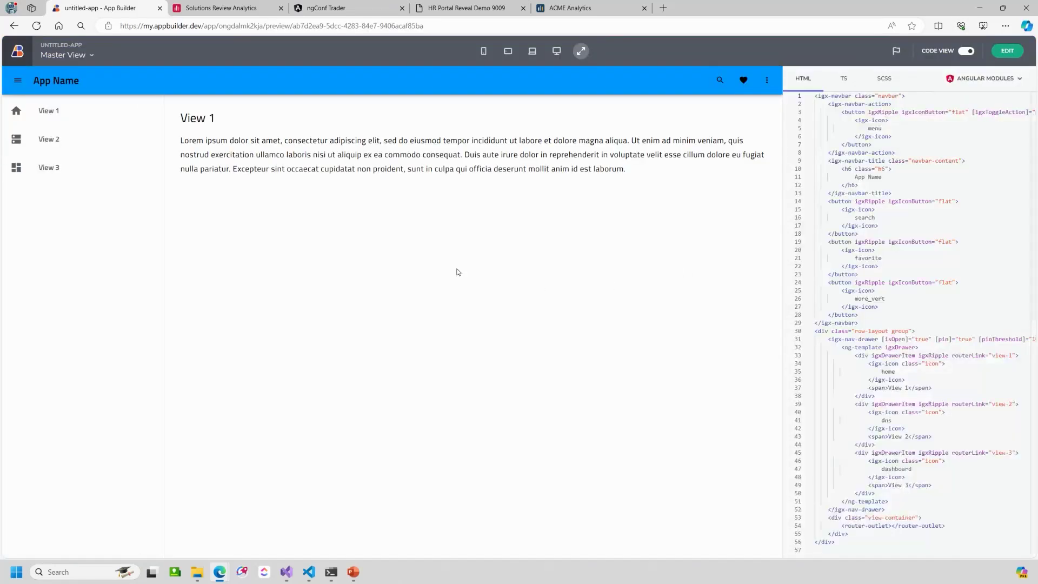
click(50, 111)
click(54, 139)
click(48, 167)
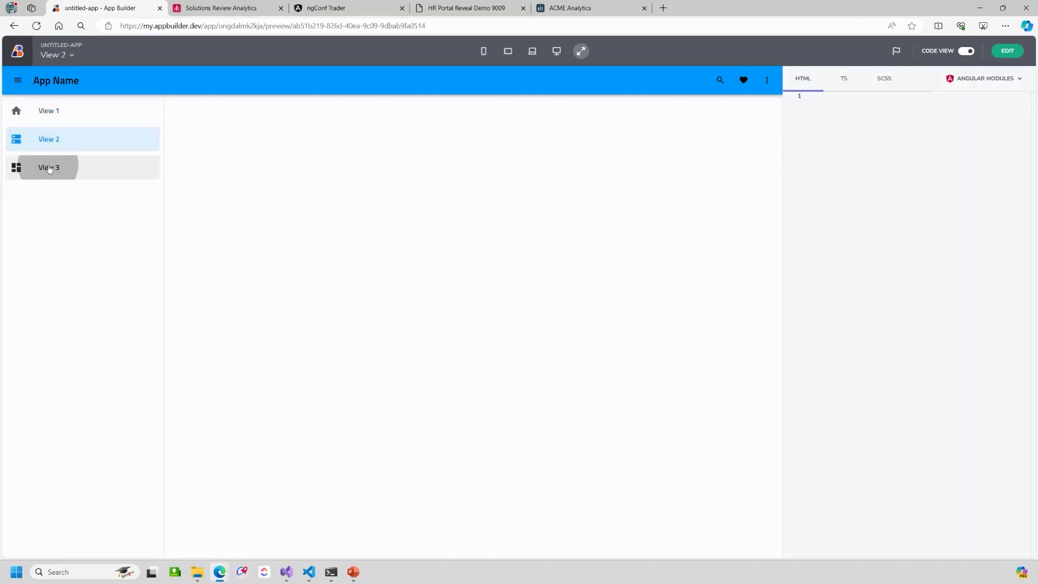
click(57, 142)
click(54, 111)
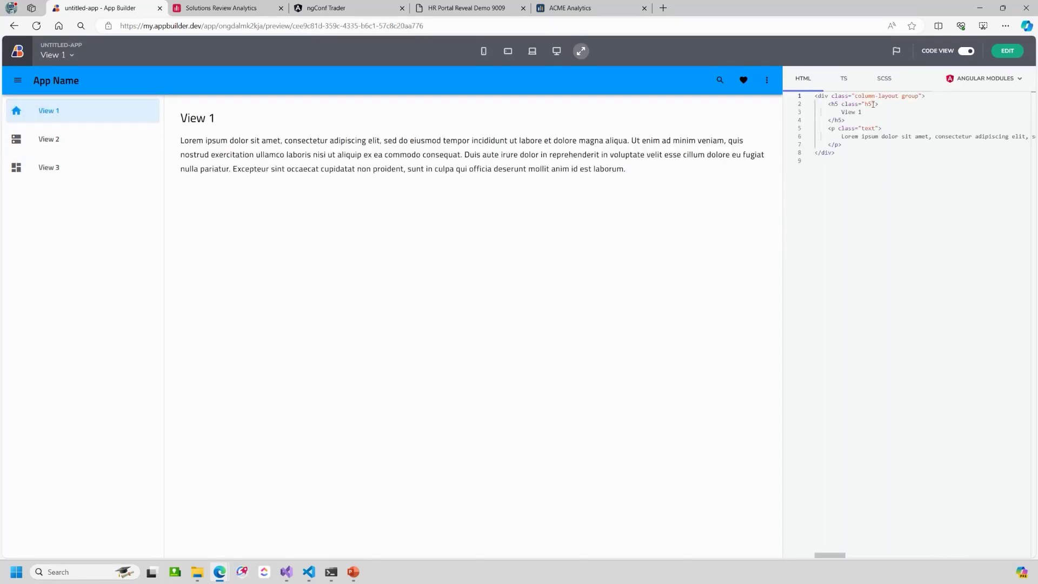
Check the TypeScript code of View 1 and switch the target platform to Blazor WebAssembly.
click(844, 78)
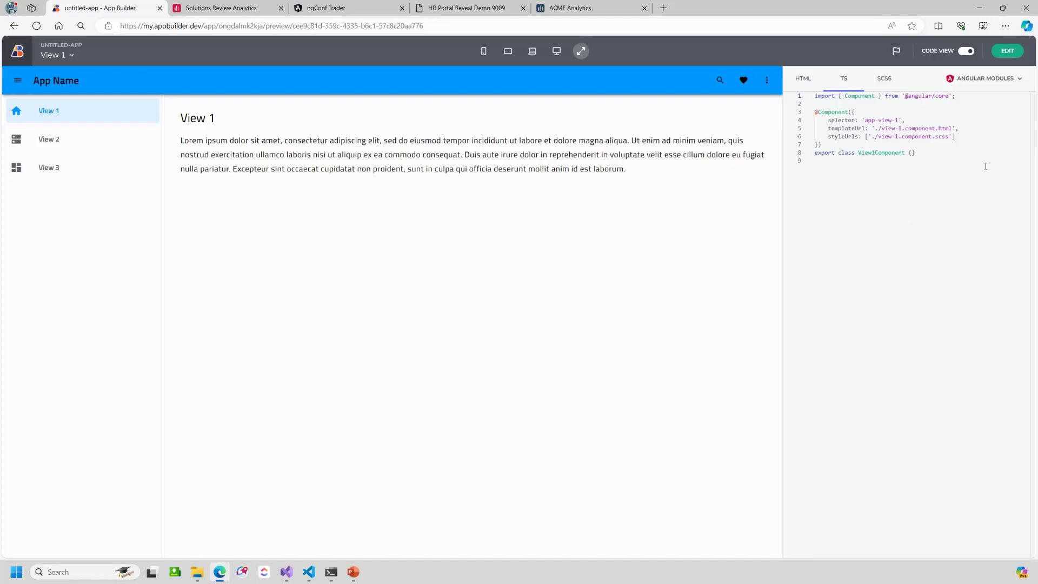
click(1000, 79)
mouse_move(997, 108)
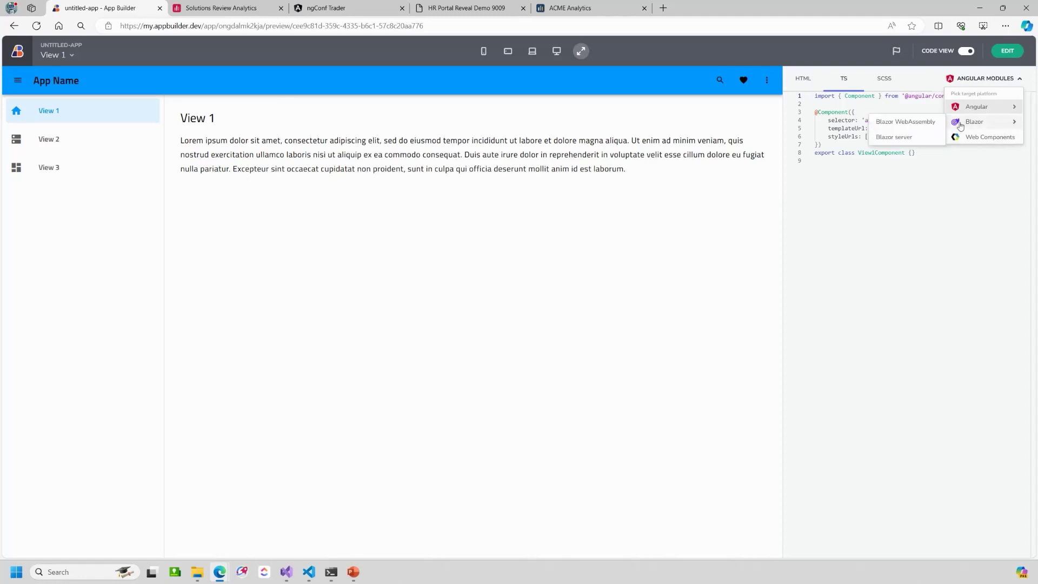
click(925, 124)
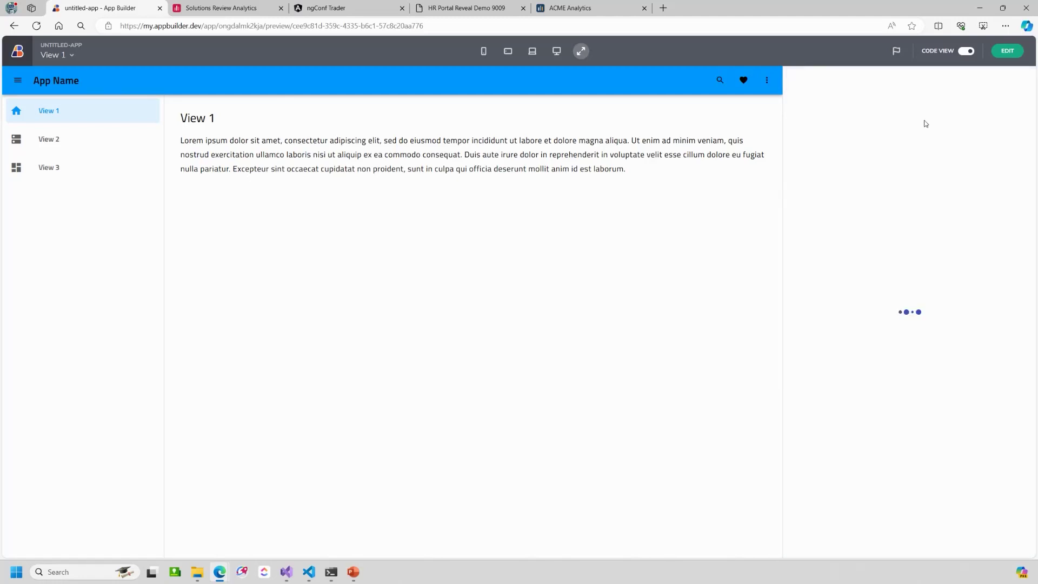
key(ctrl+a)
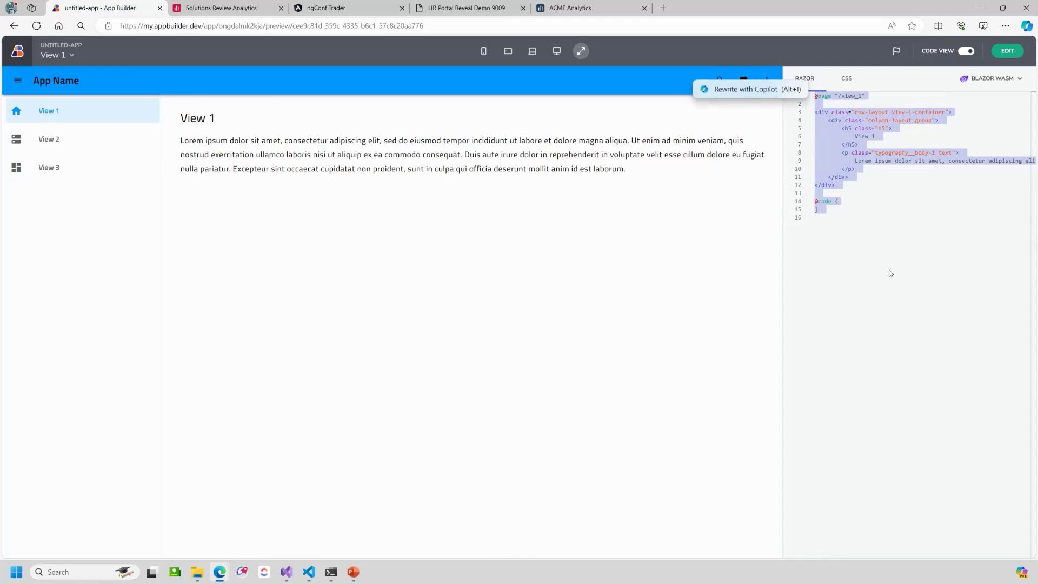
Return to editing the app and check the available target platforms and publishing options.
click(1011, 54)
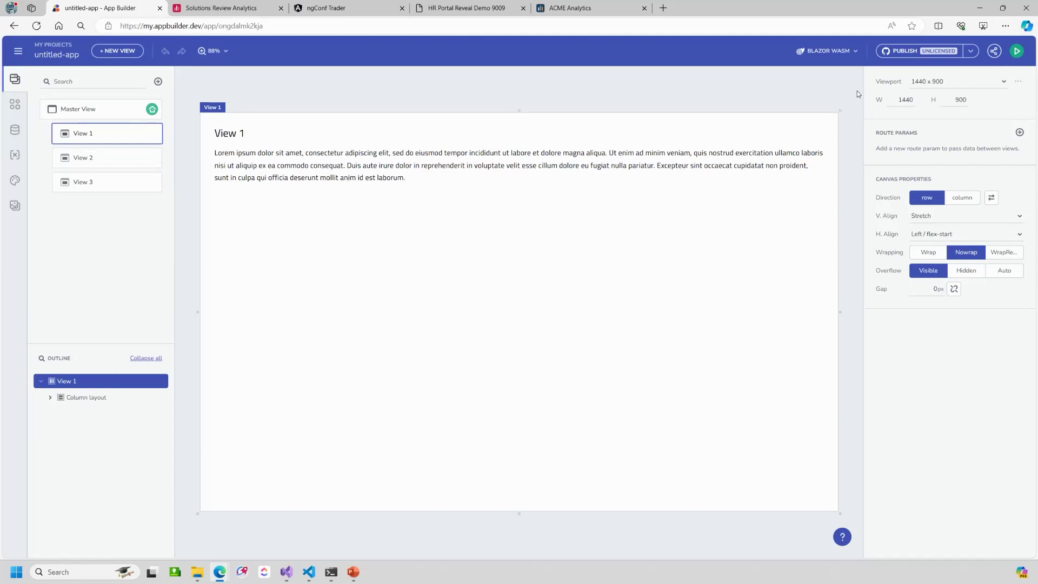
click(851, 53)
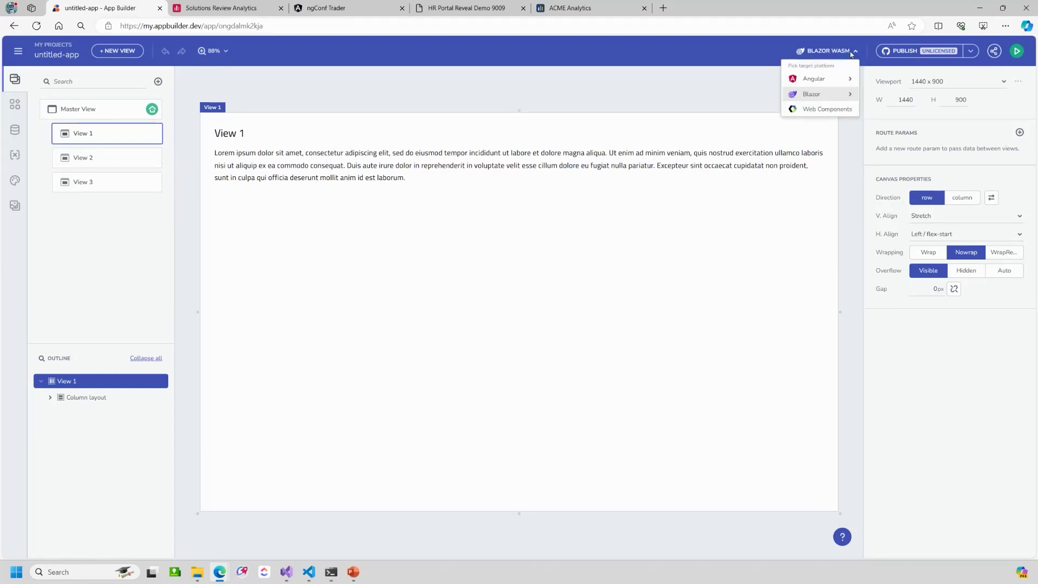
click(852, 52)
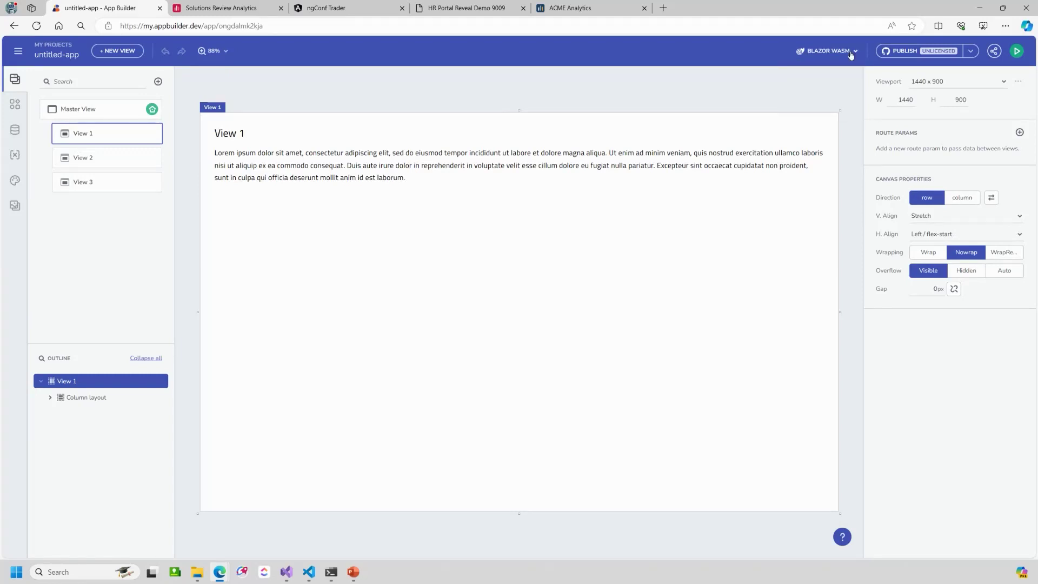
click(970, 52)
Apply the layout with two equal stacked rows to View 2.
click(108, 157)
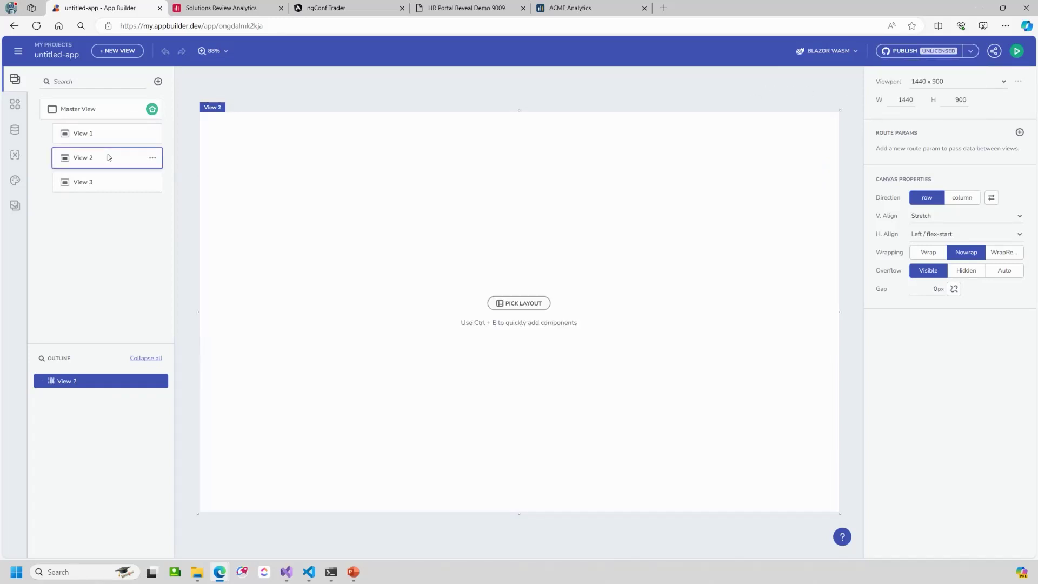
click(523, 303)
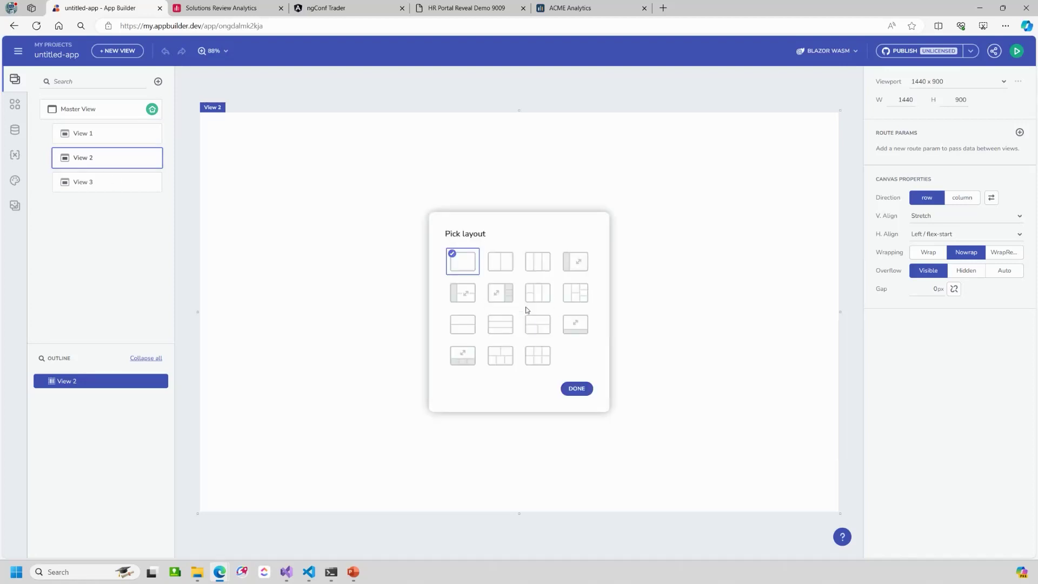
click(466, 332)
click(576, 388)
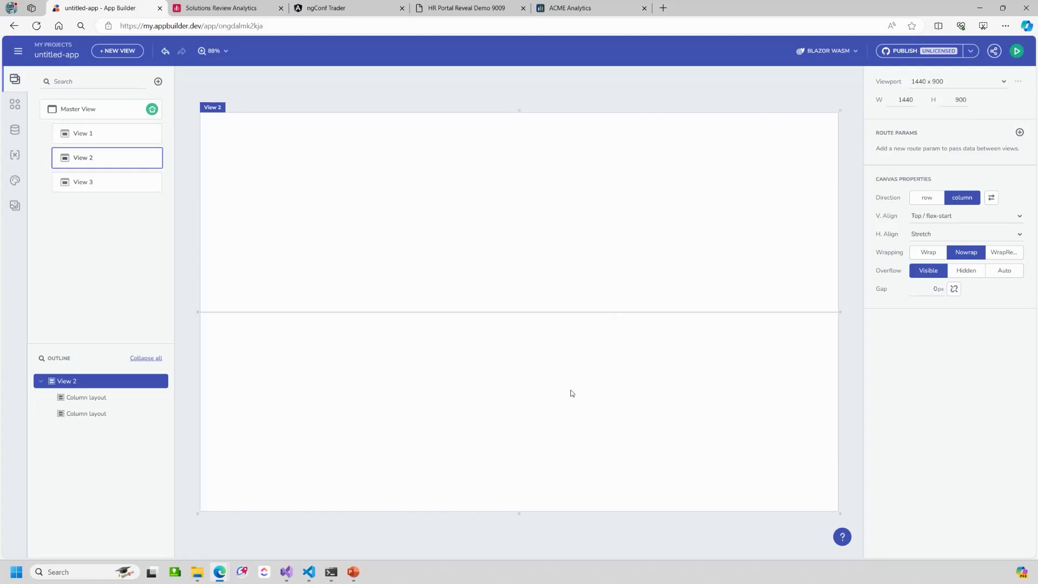
Reduce the height of View 2's upper column layout to about 199 px.
click(494, 292)
drag(517, 311, 505, 203)
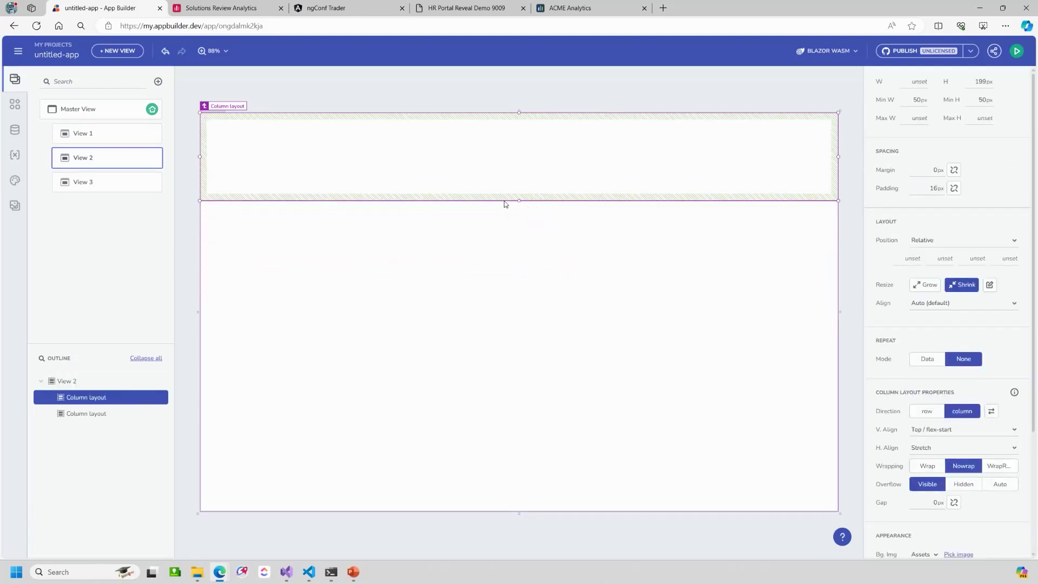
click(520, 293)
click(479, 127)
Add a Grid component to the lower column layout of View 2.
click(475, 297)
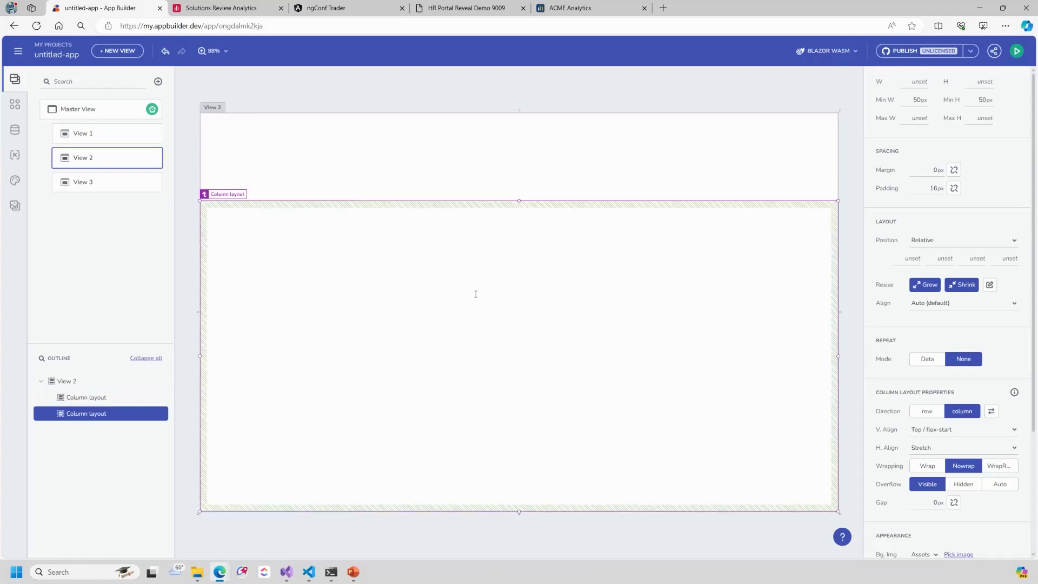
double_click(475, 294)
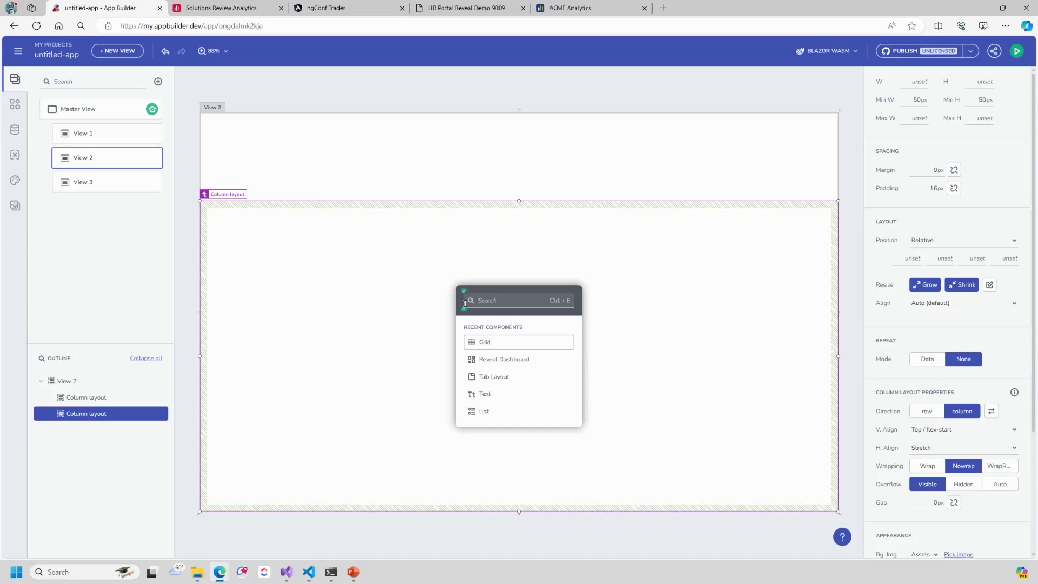
text(gr)
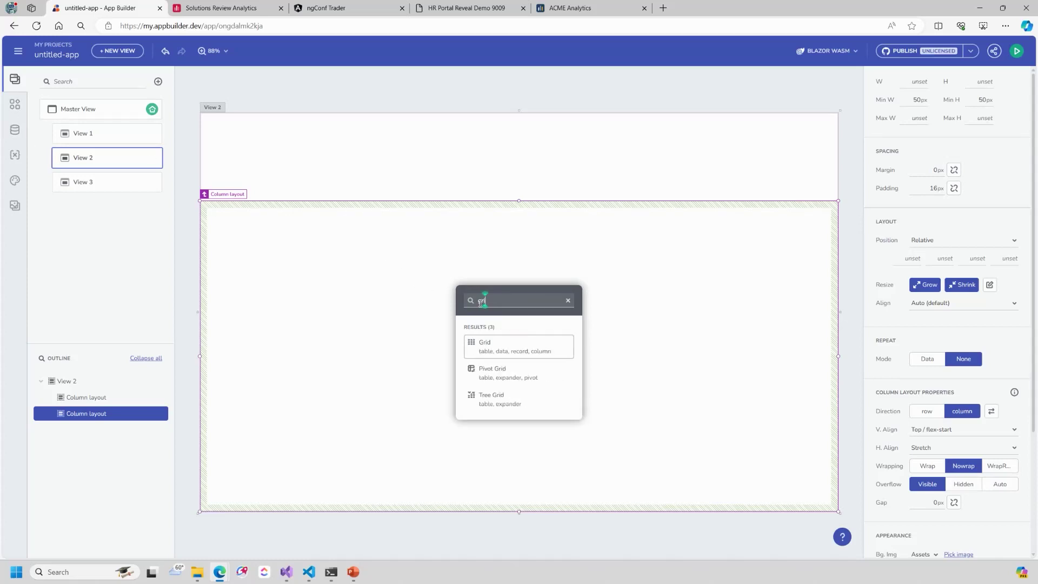
text(i)
click(502, 352)
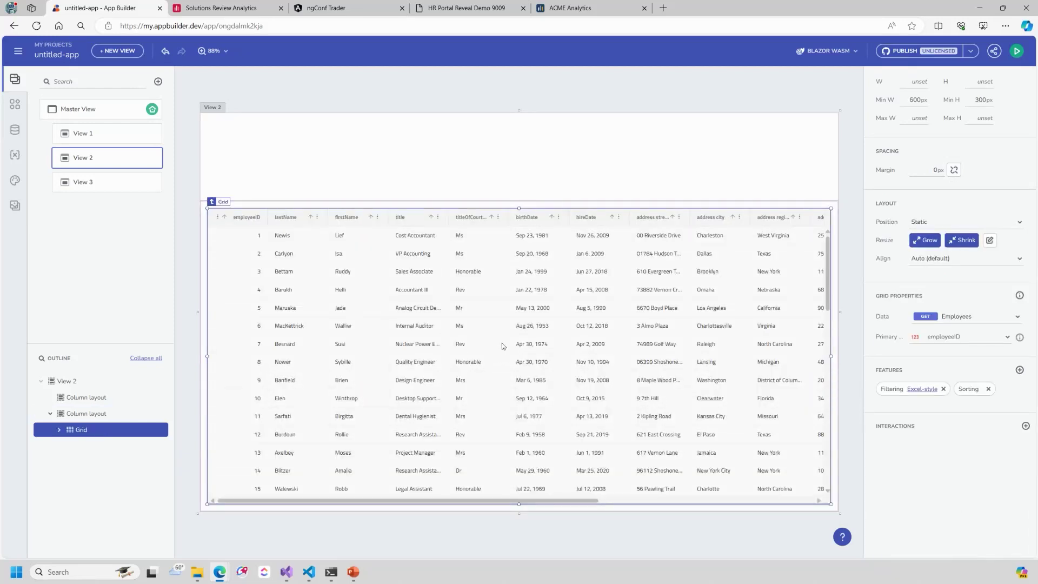
Add a Combo to the upper column layout of View 2 and shrink that layout's height to about 111 px.
click(447, 183)
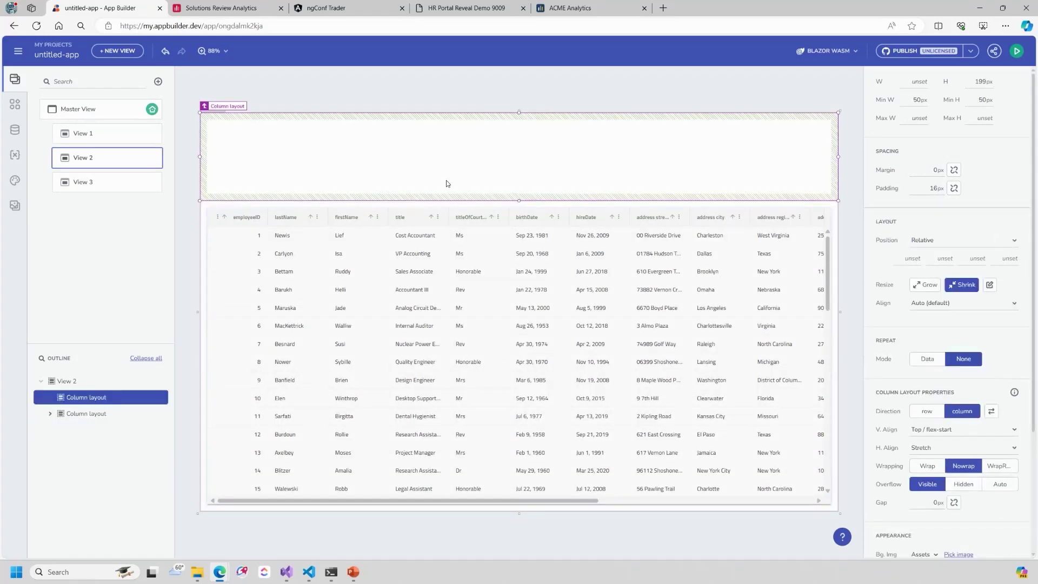
key(ctrl+e)
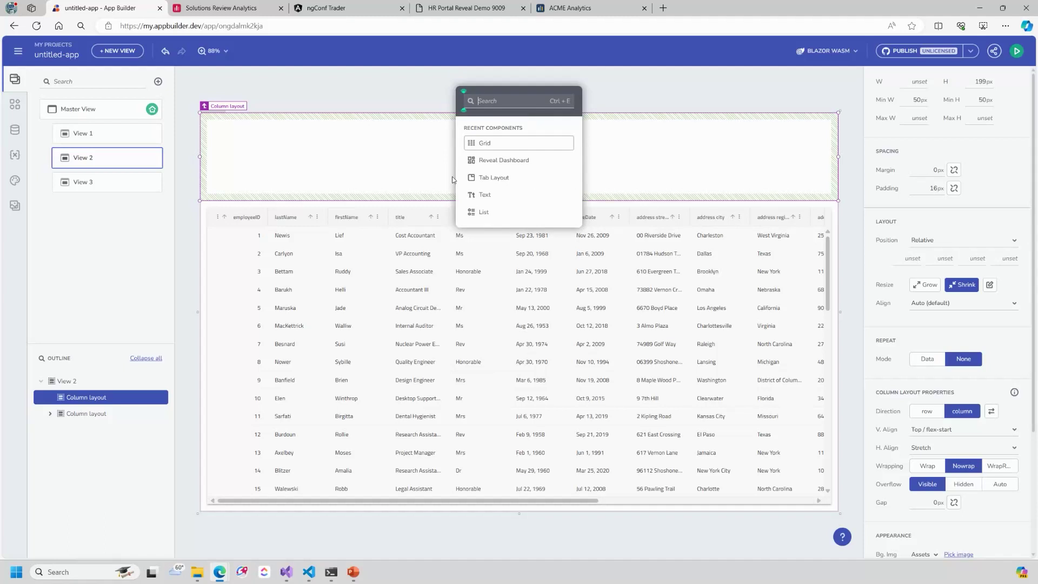
text(com)
click(520, 153)
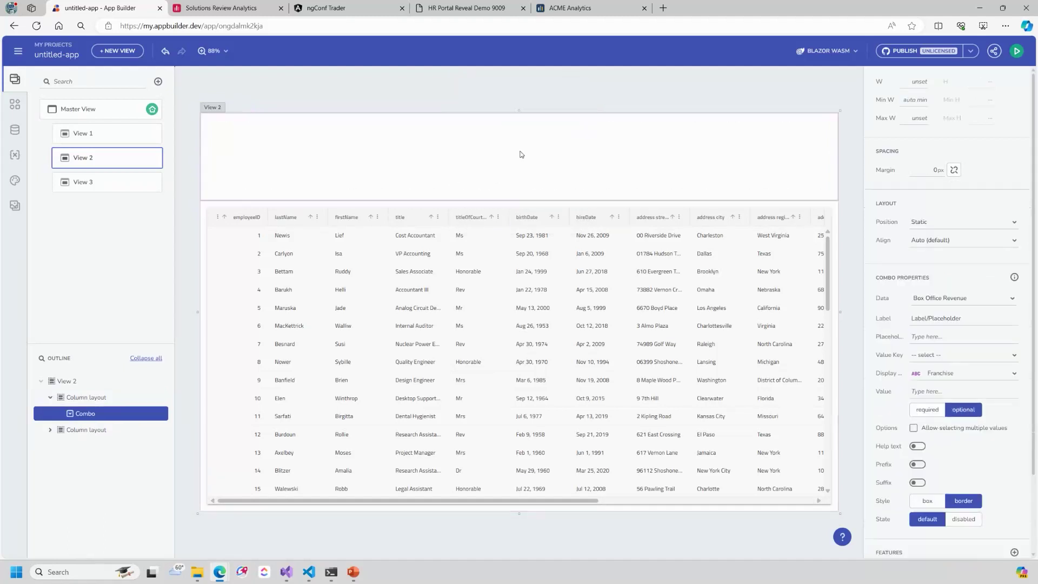
click(522, 238)
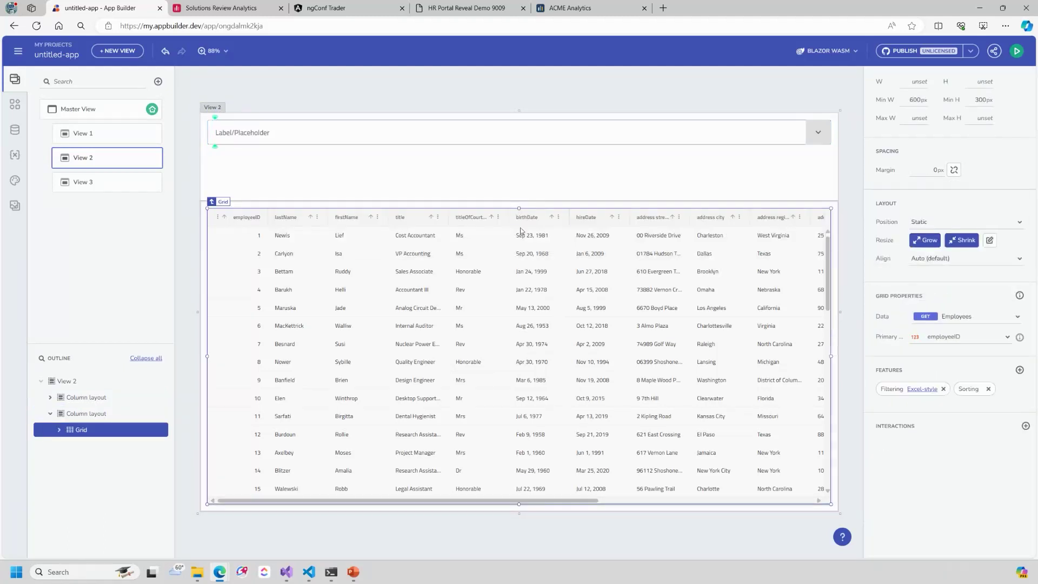
drag(521, 201, 515, 160)
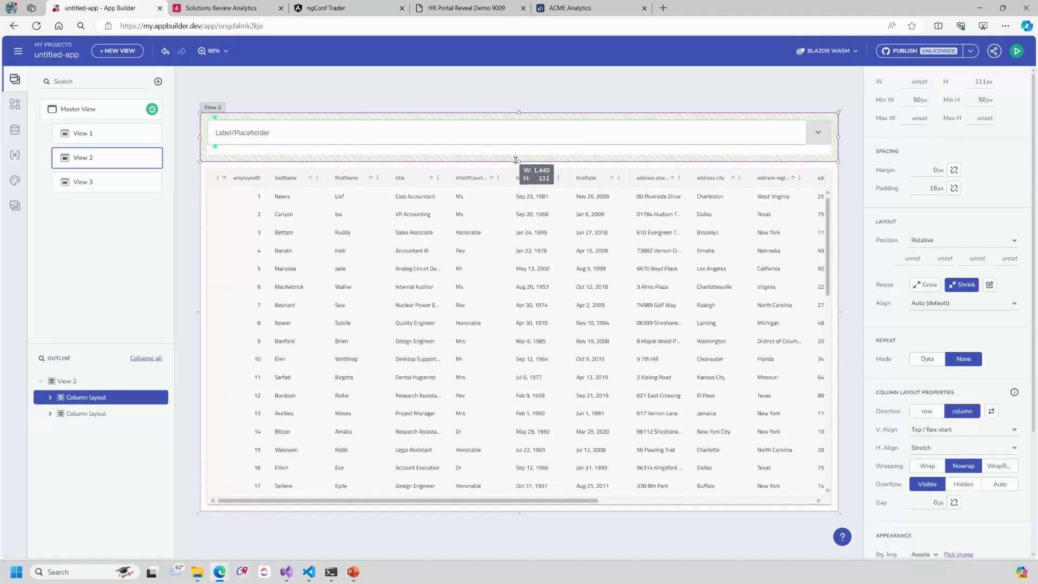
Add the Advanced Filtering, Cell selection, Column selection, Grid toolbar and Exporting features to the grid in View 2.
click(508, 241)
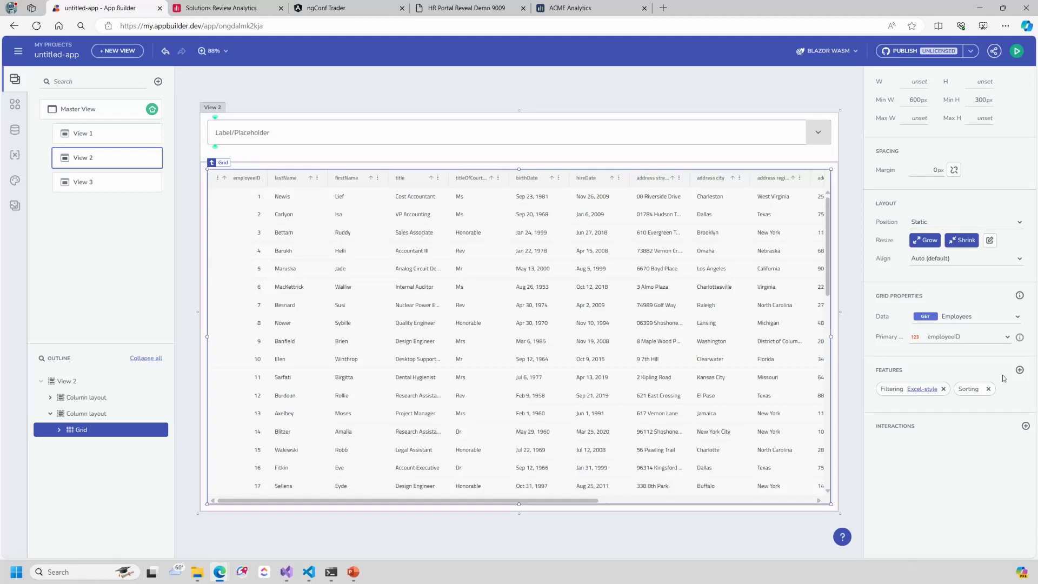
click(1019, 371)
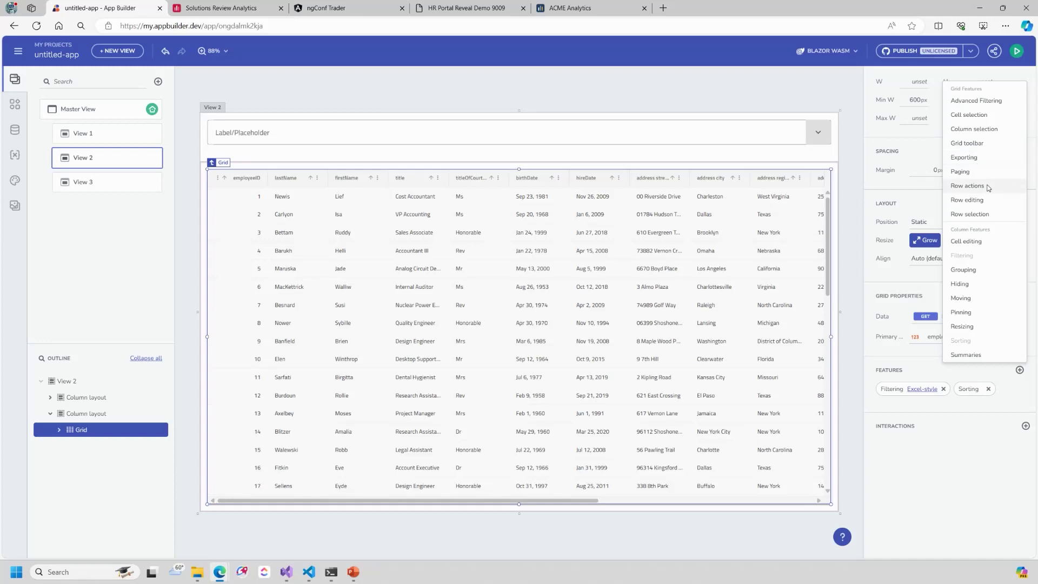
click(997, 101)
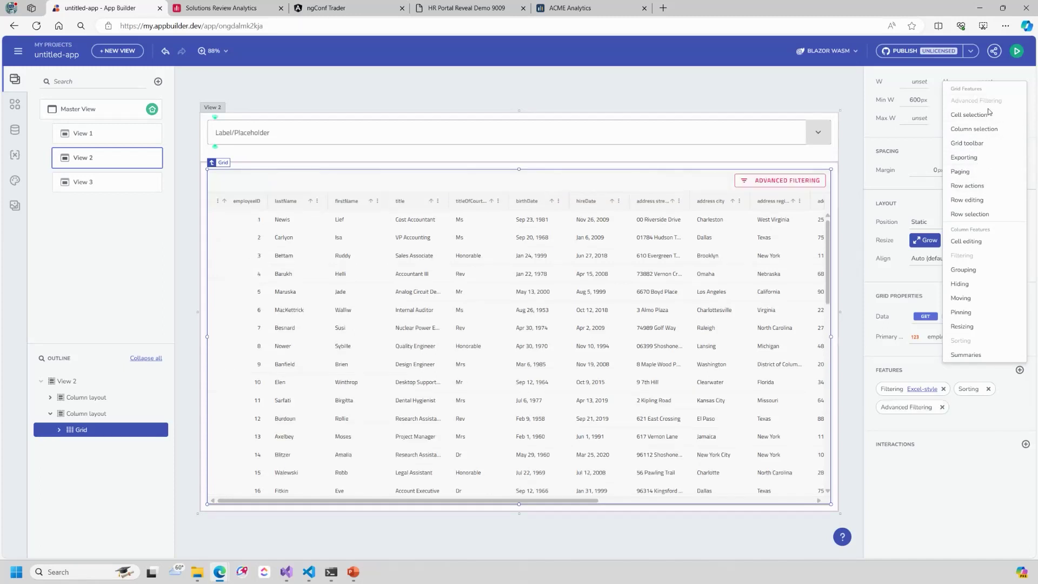
click(982, 115)
click(981, 130)
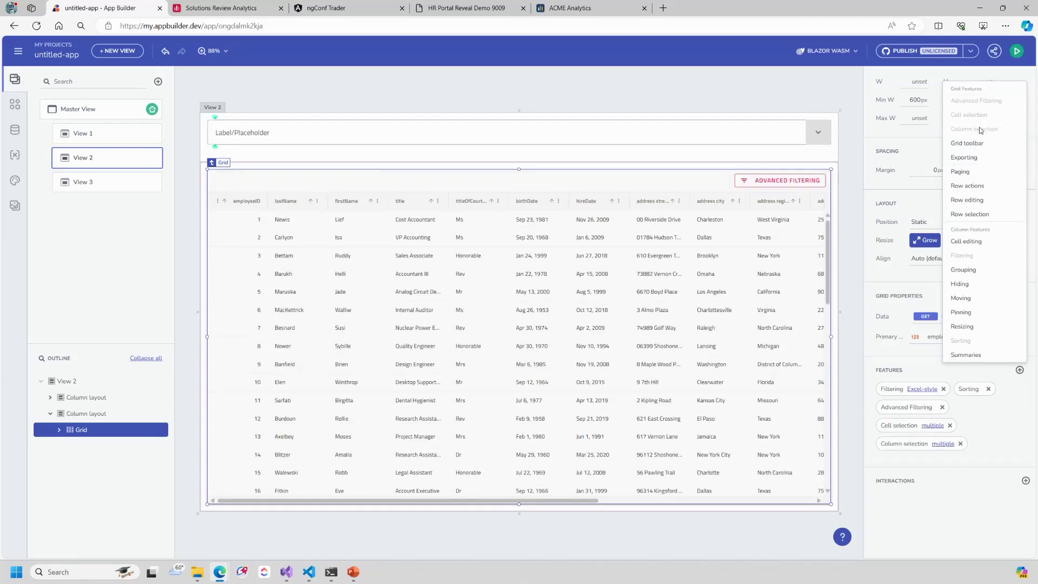
click(974, 142)
click(971, 157)
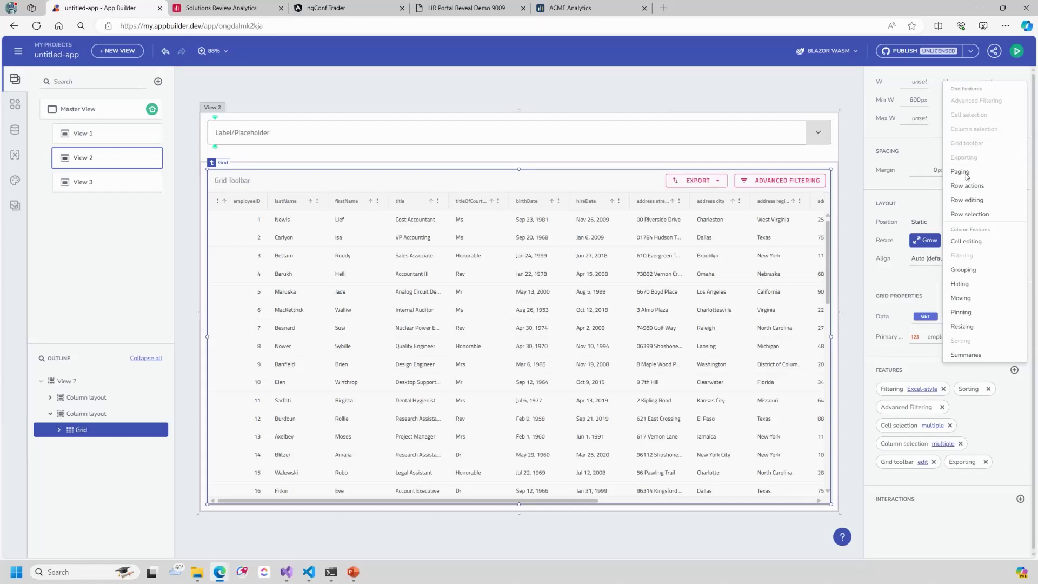
Add the Paging, Row actions, Row editing and Row selection features to the grid.
click(967, 171)
click(963, 186)
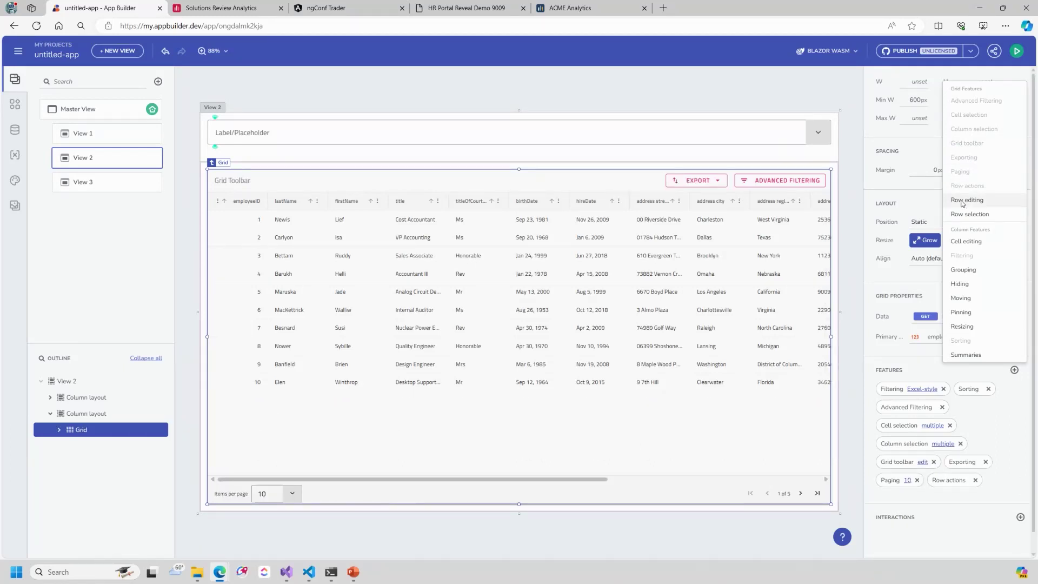
click(962, 202)
click(965, 214)
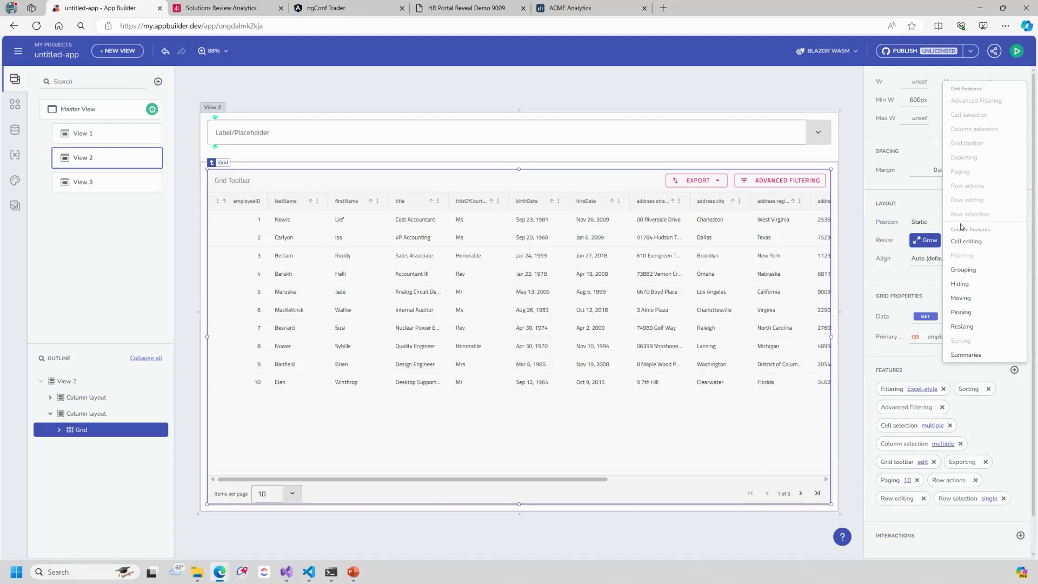
Add the column features Cell editing, Grouping, Hiding, Moving, Pinning and Resizing to the grid.
click(960, 243)
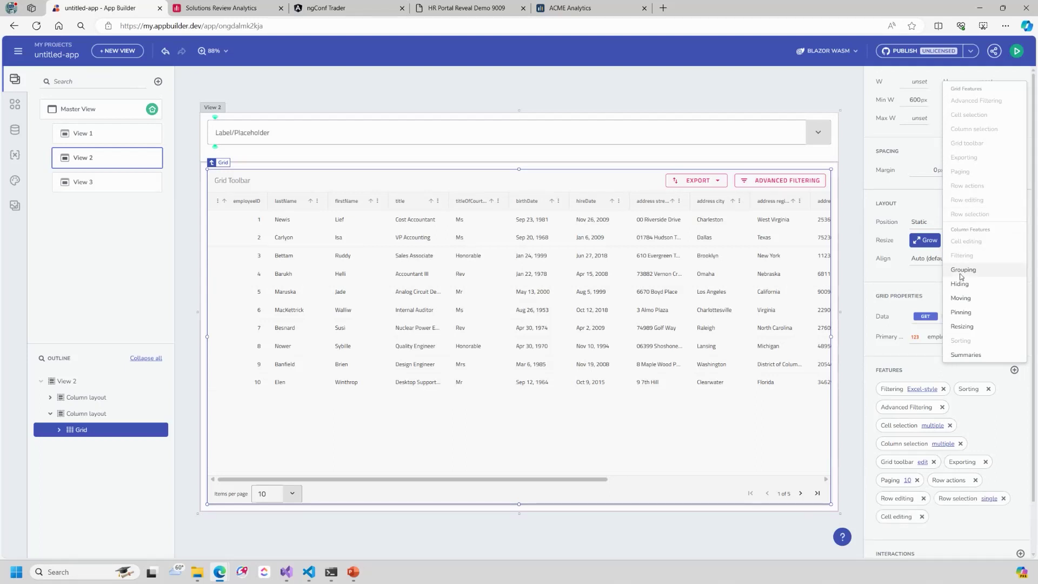
click(961, 270)
click(959, 284)
click(960, 298)
click(960, 312)
click(961, 327)
click(927, 366)
Set the grid's paging to 20 items per page and check the cell selection options.
scroll(953, 374, down, 2)
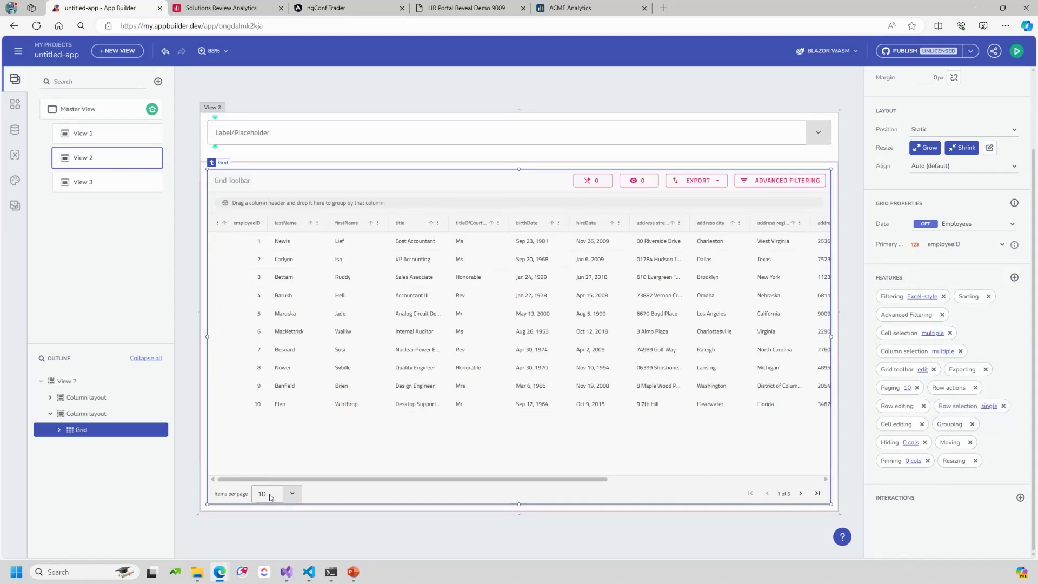
click(907, 388)
text(20)
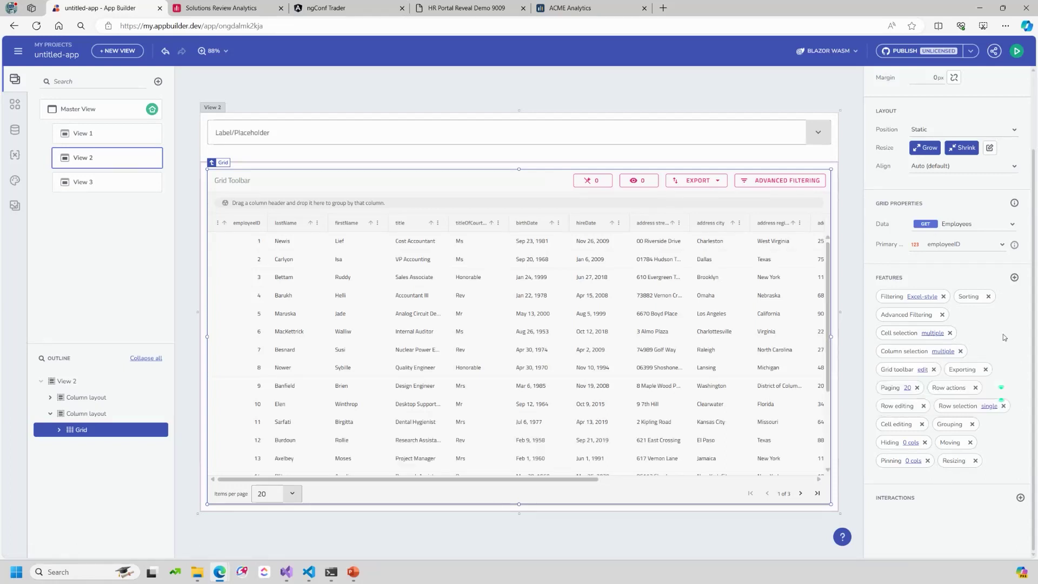
click(939, 334)
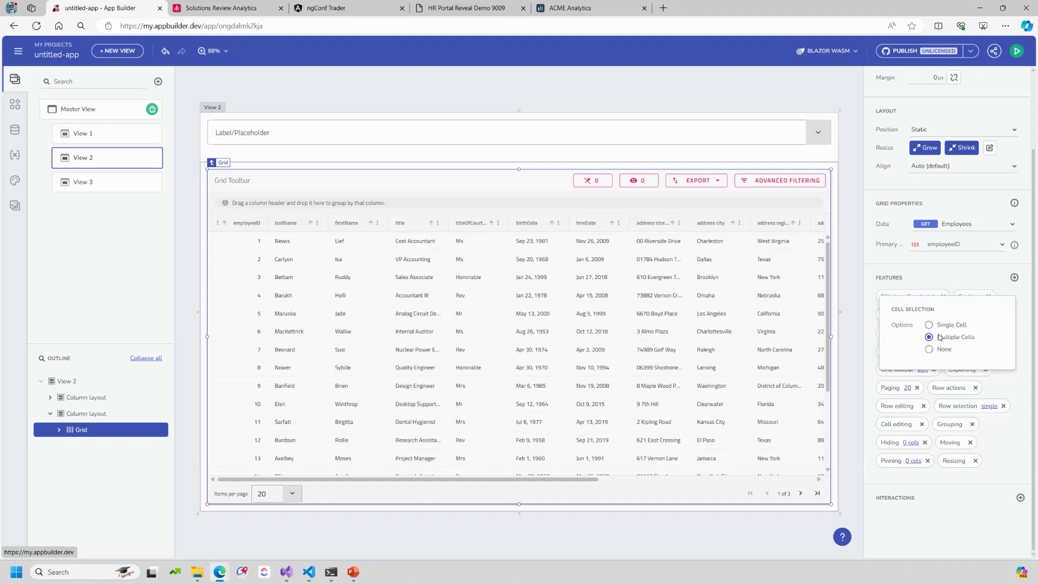
click(1011, 387)
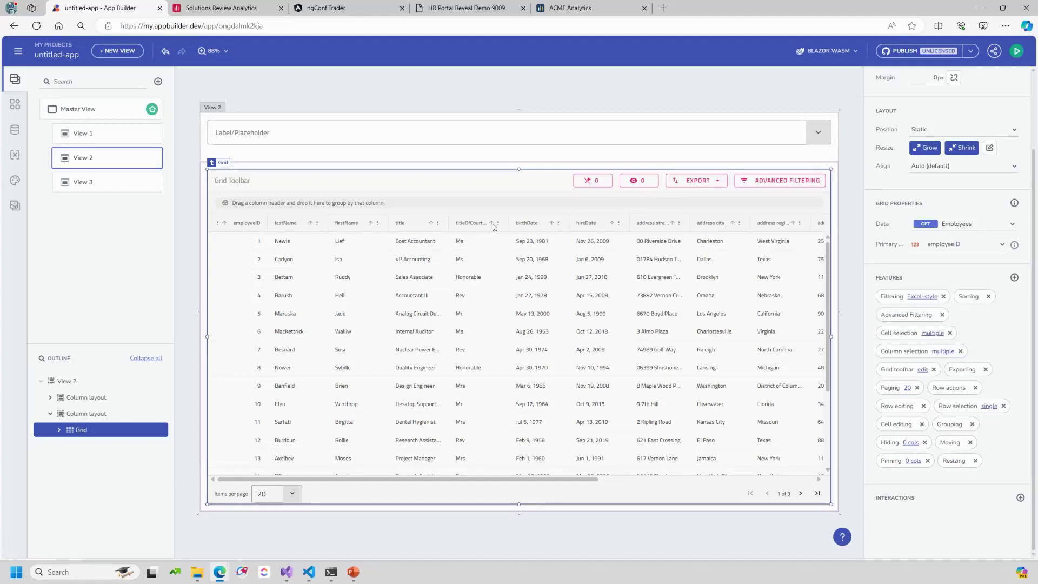
Preview View 2 and examine the generated Razor code for the grid markup, the combo's data binding and the data-loading method.
click(1016, 51)
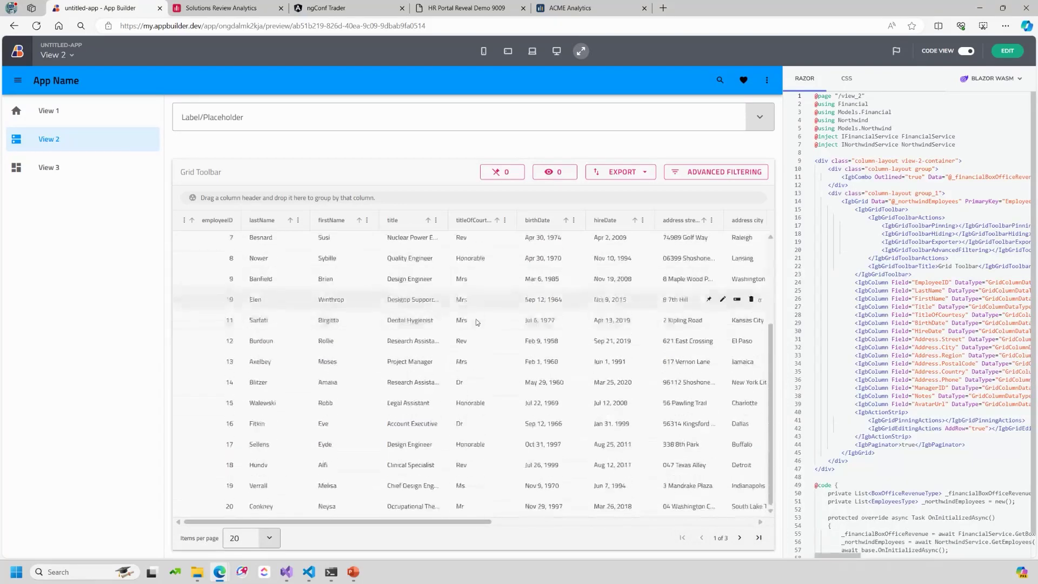
scroll(920, 234, down, 2)
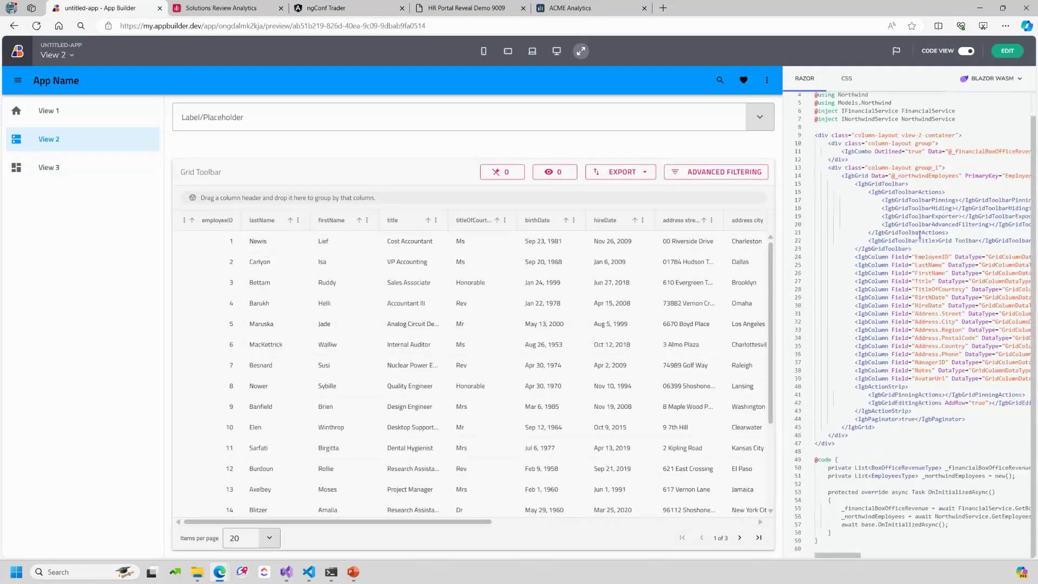
scroll(918, 287, up, 1)
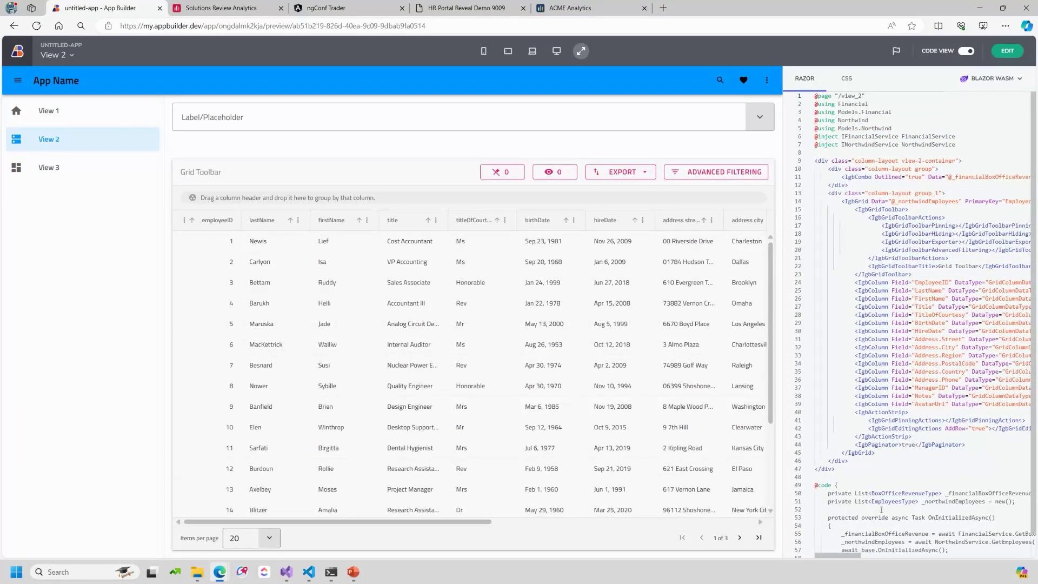
drag(877, 453, 815, 201)
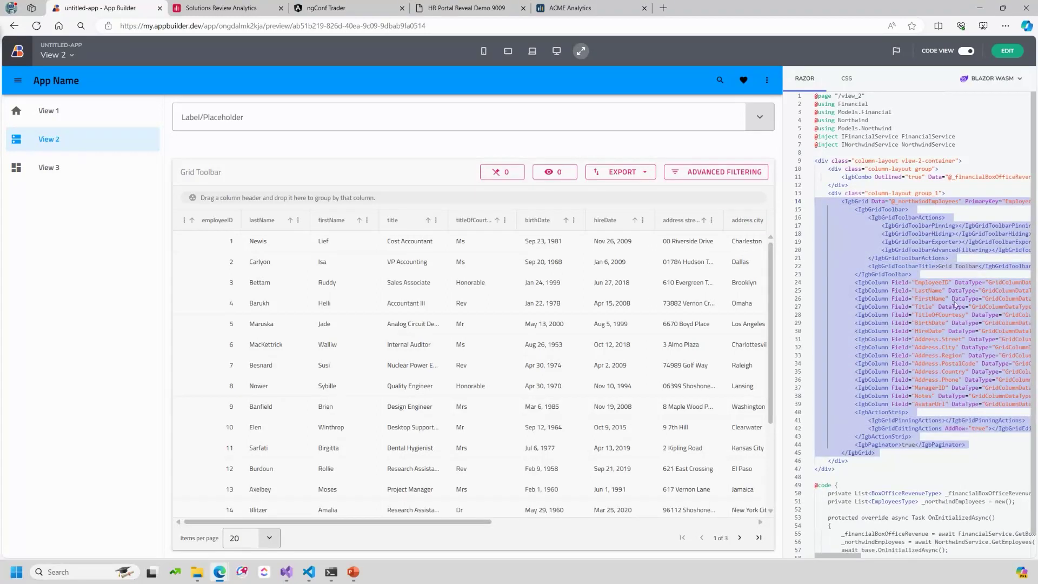
click(921, 316)
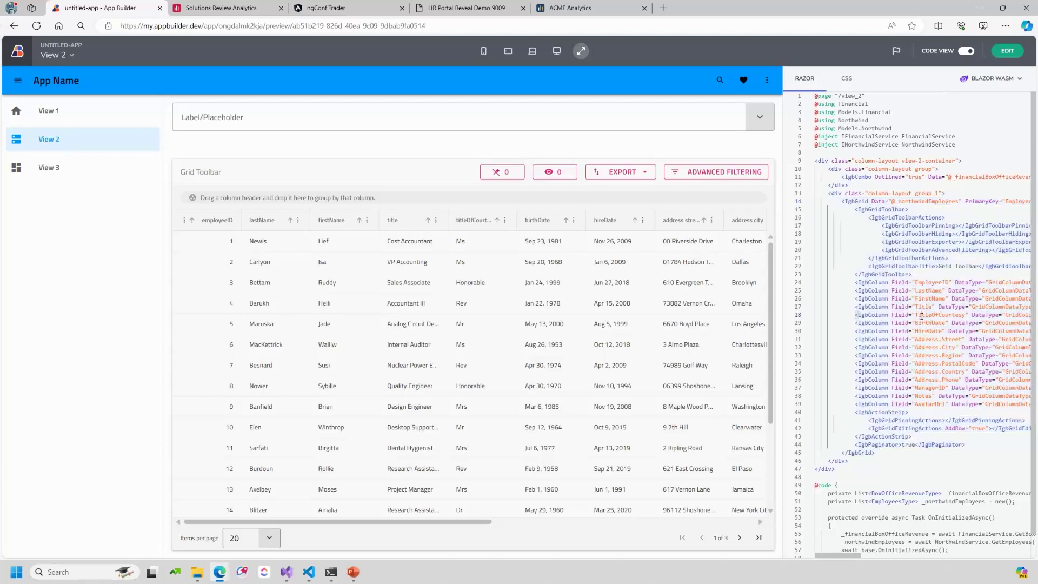
double_click(989, 174)
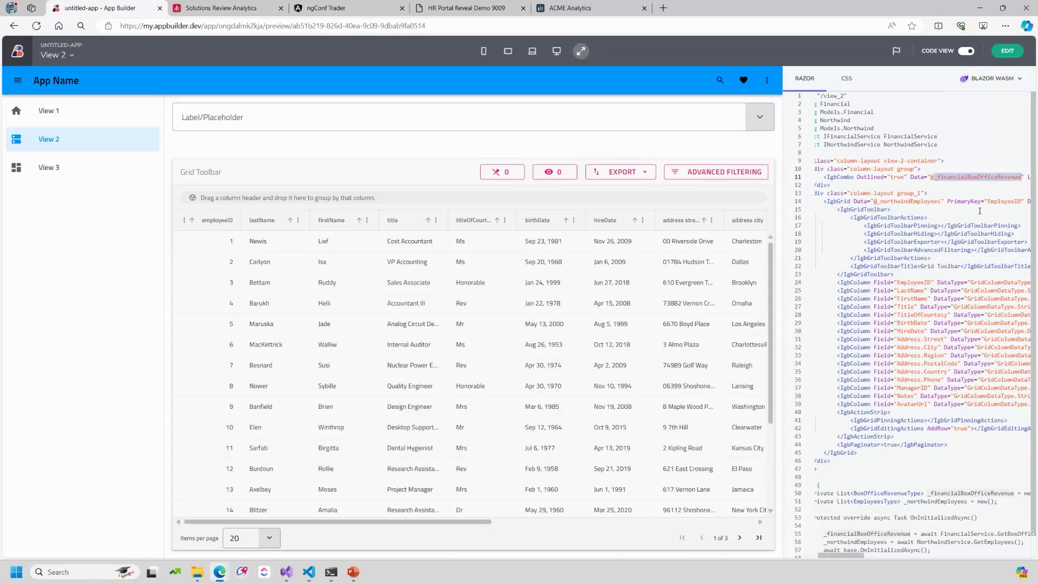
scroll(920, 339, down, 1)
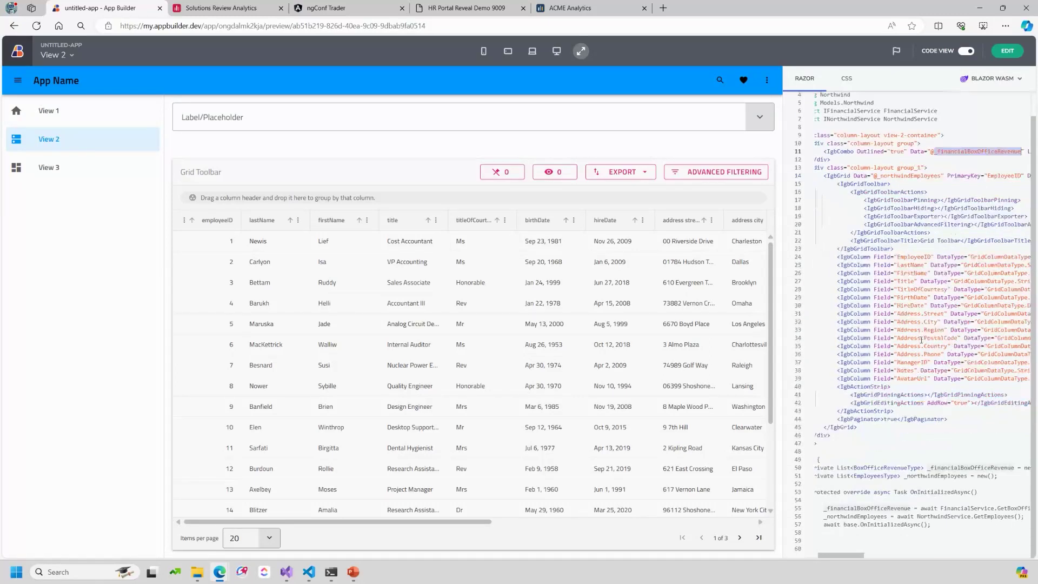
drag(930, 524, 787, 503)
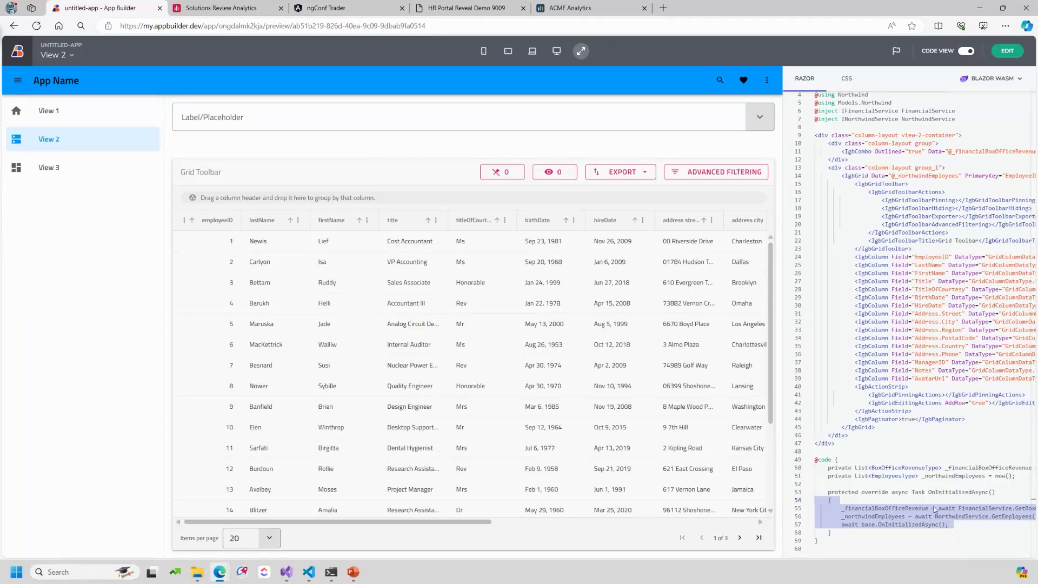
click(972, 379)
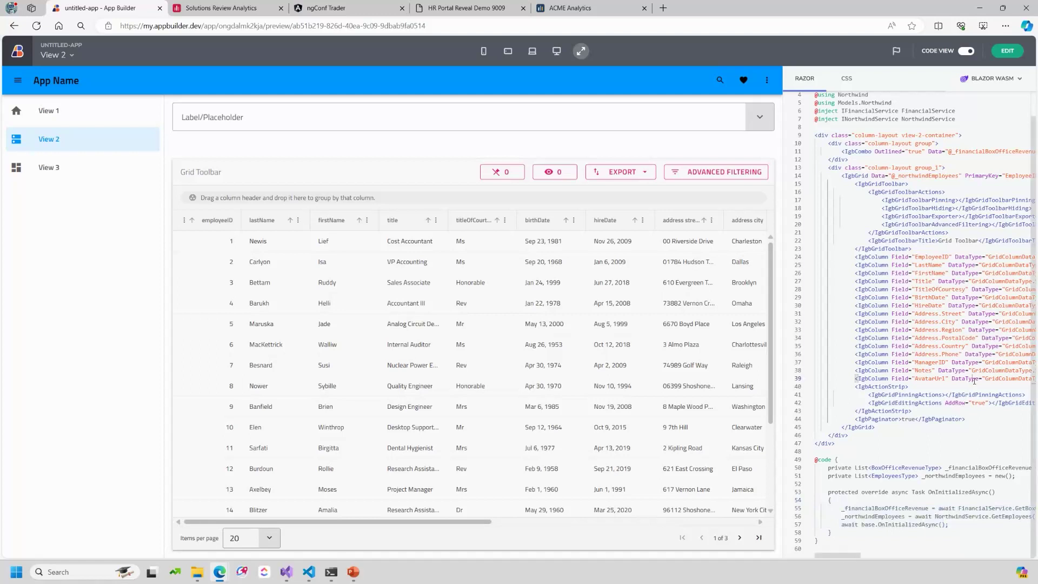
Group the previewed grid by the titleOfCourtesy column and return to the editor.
drag(474, 220, 437, 205)
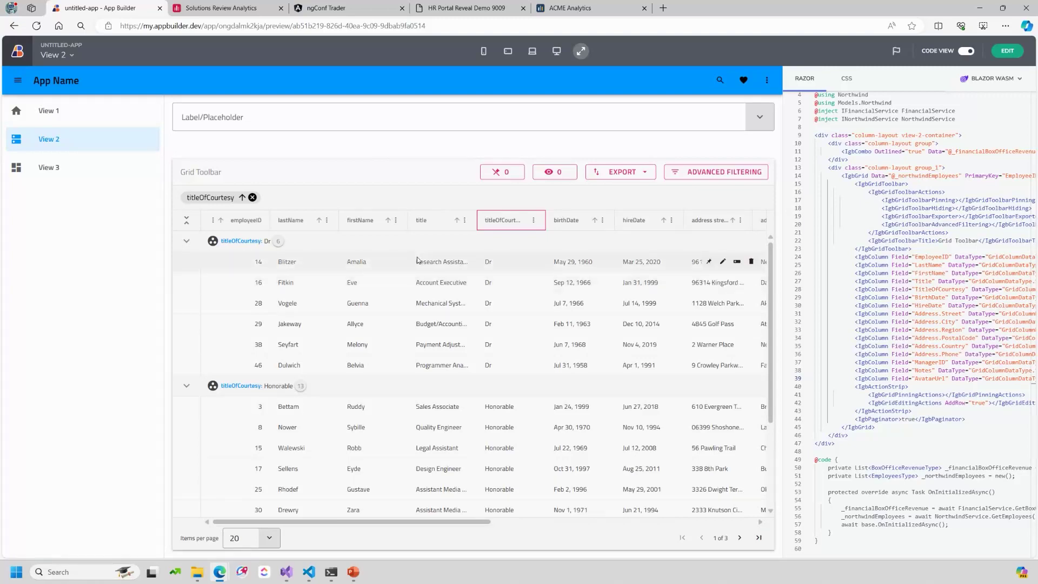
click(1013, 51)
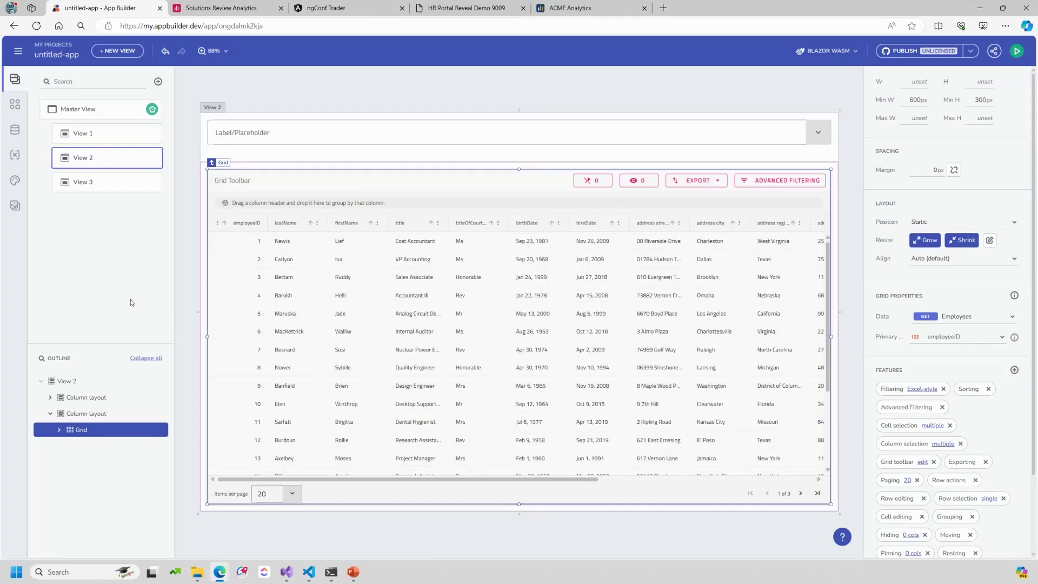
Apply the Bootstrap Dark theme to the app after trying Material Dark and Fluent Dark.
click(14, 180)
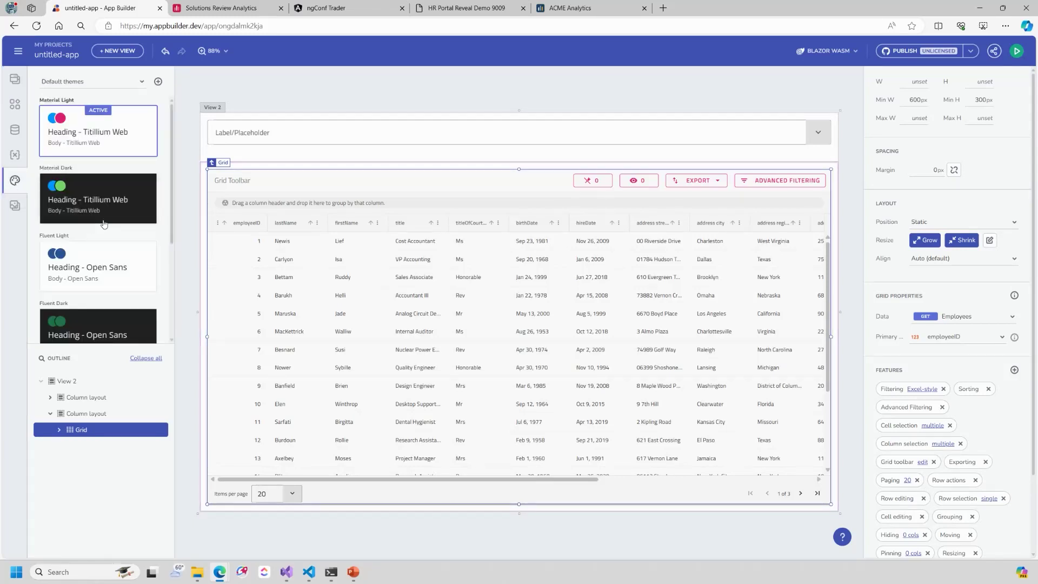
click(116, 203)
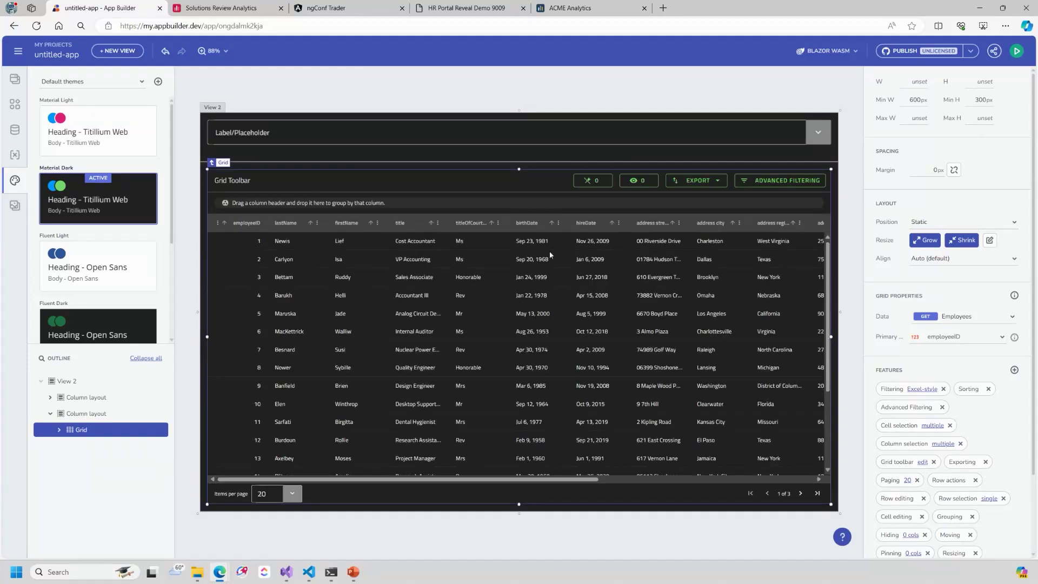
scroll(87, 302, down, 2)
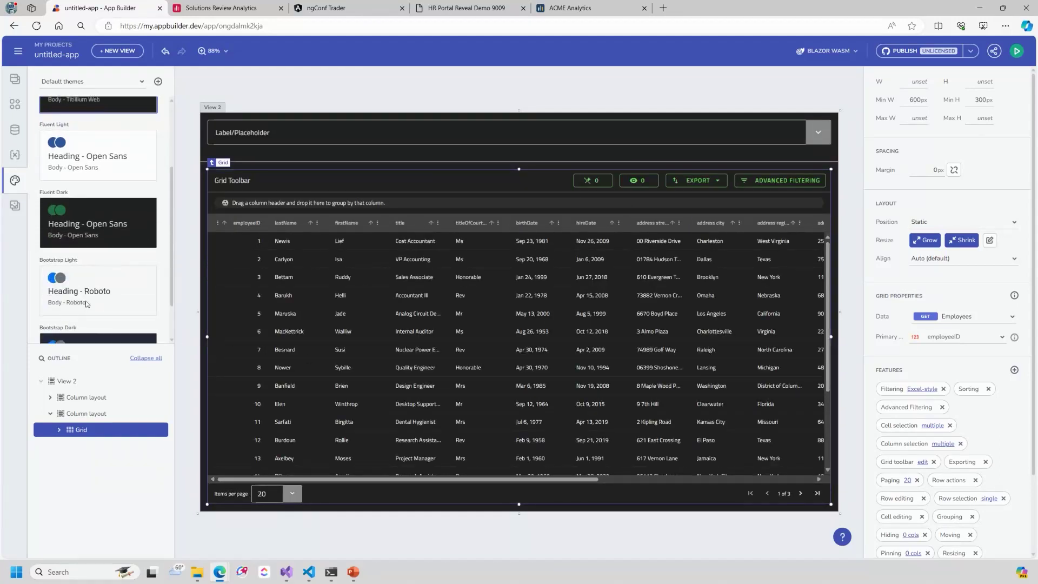
click(104, 221)
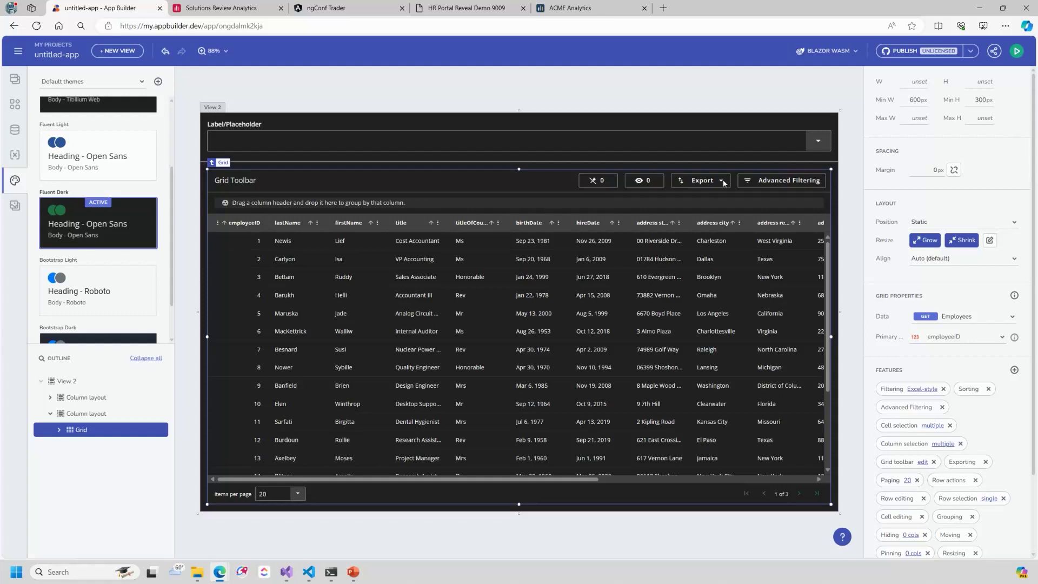
scroll(96, 308, down, 1)
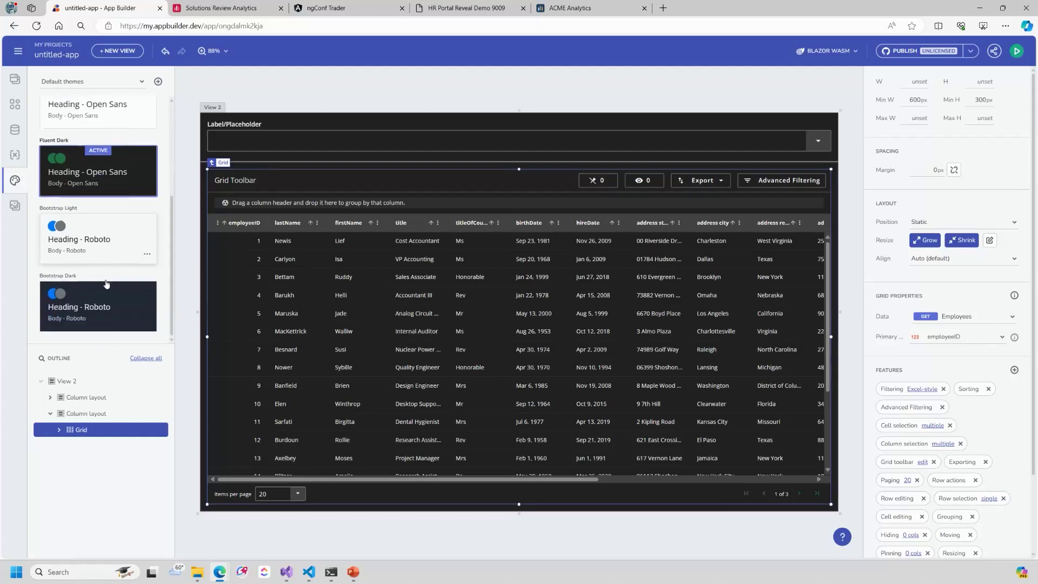
click(96, 311)
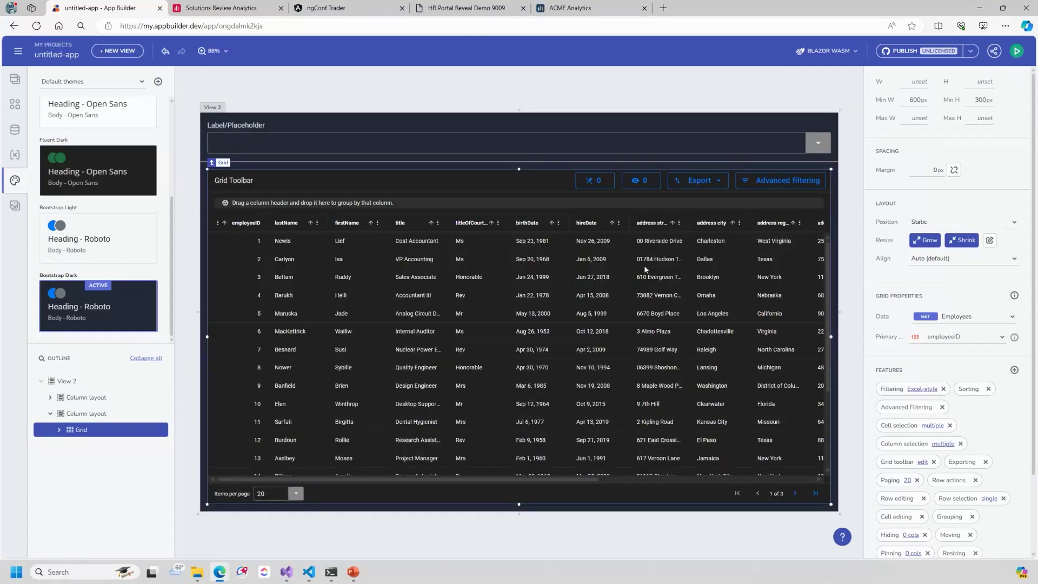
Preview the app with the dark theme, switch between View 1, View 2 and View 3, and return to the editor.
click(1016, 51)
click(51, 110)
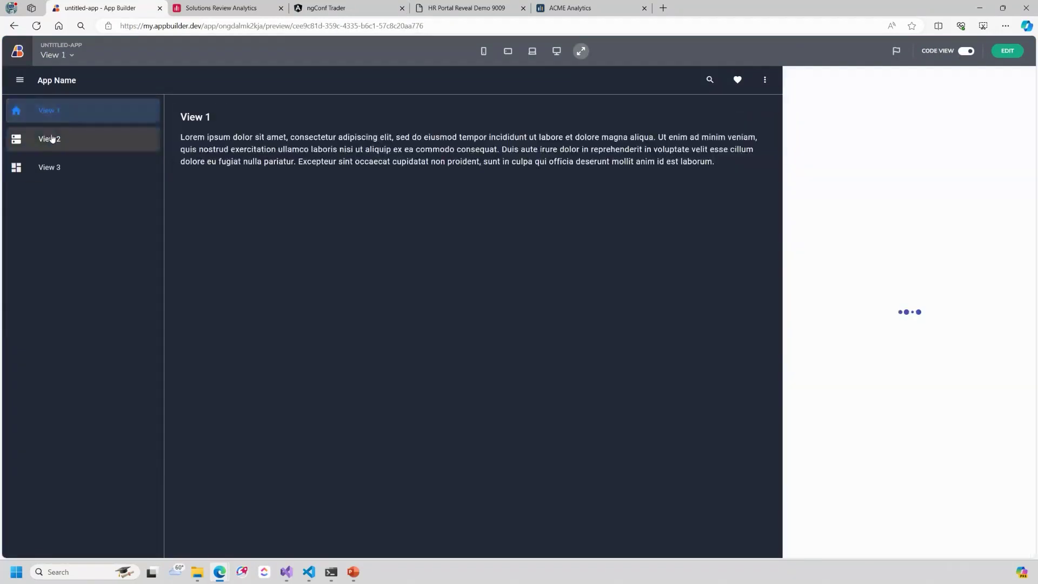
click(49, 139)
click(49, 167)
click(49, 138)
click(53, 116)
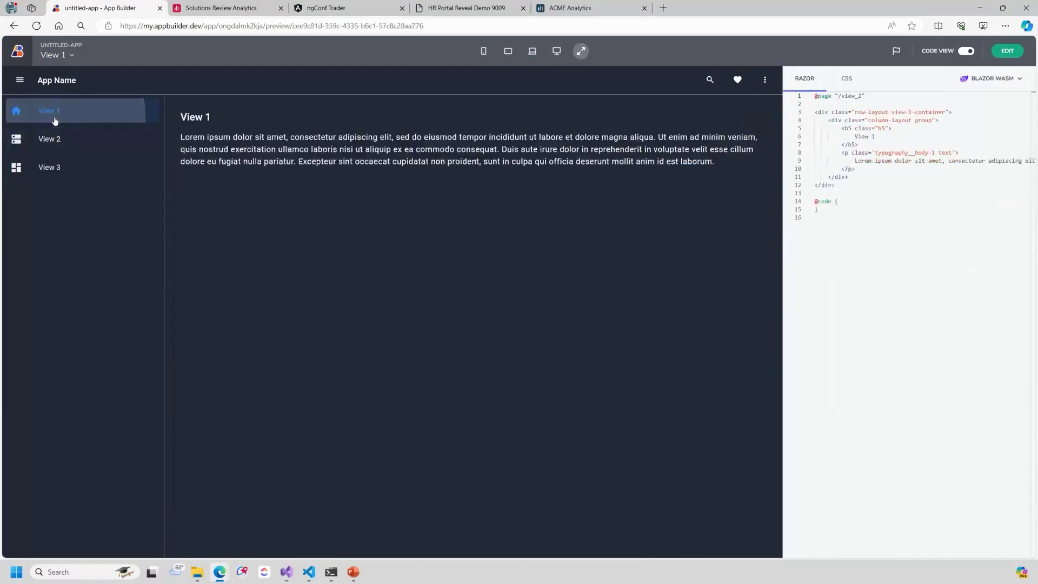
click(54, 142)
click(1006, 51)
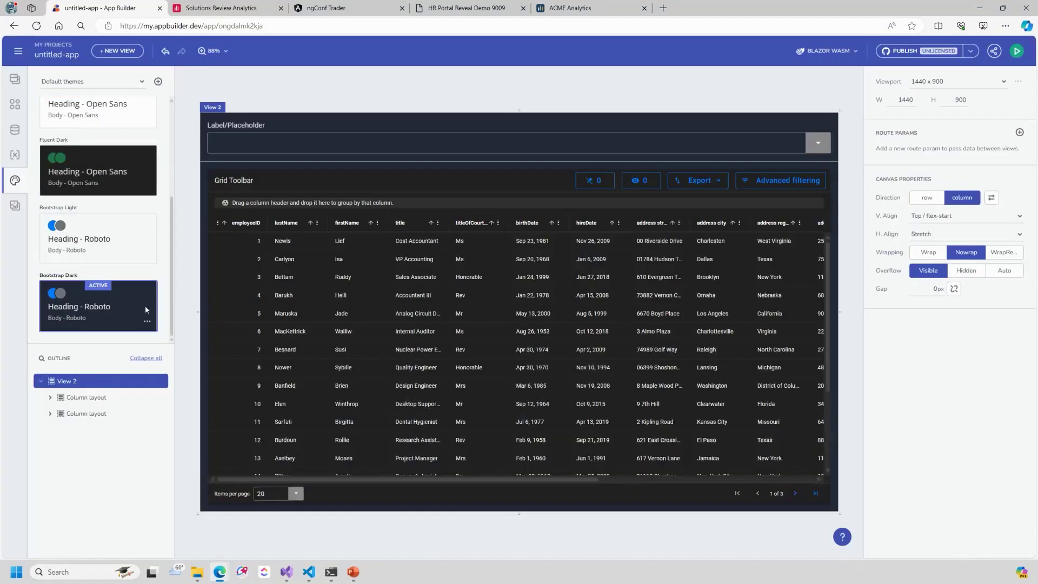
Create a custom theme from a copy of Bootstrap Dark with the primary color #FF0087 and save it.
click(147, 320)
click(172, 369)
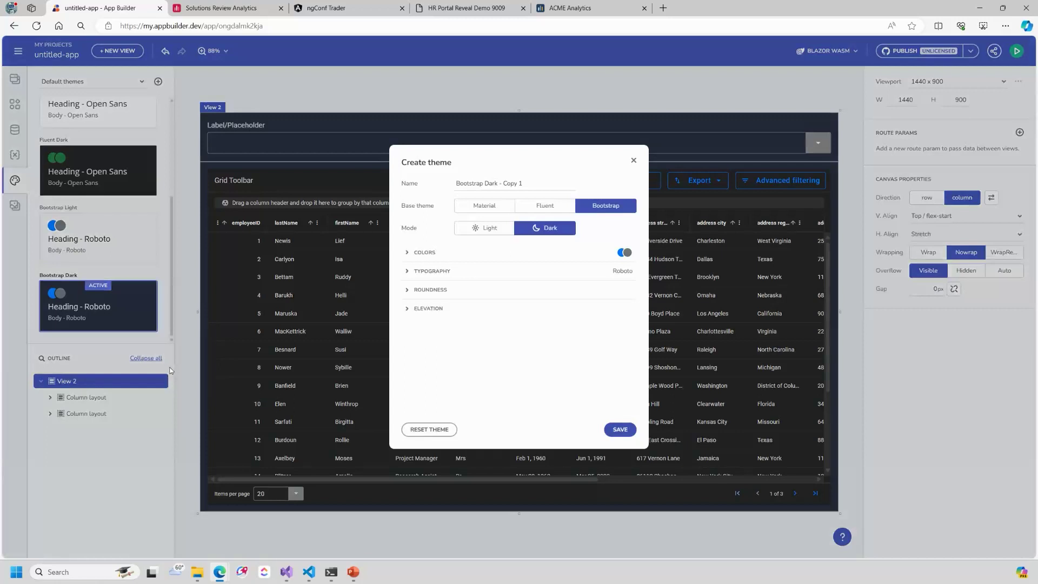
click(412, 254)
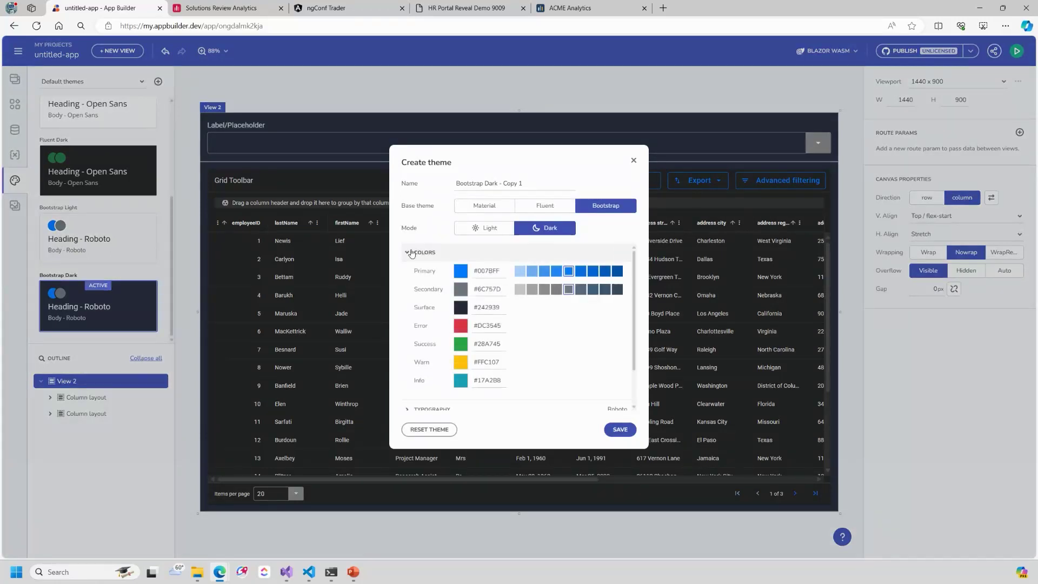
click(460, 271)
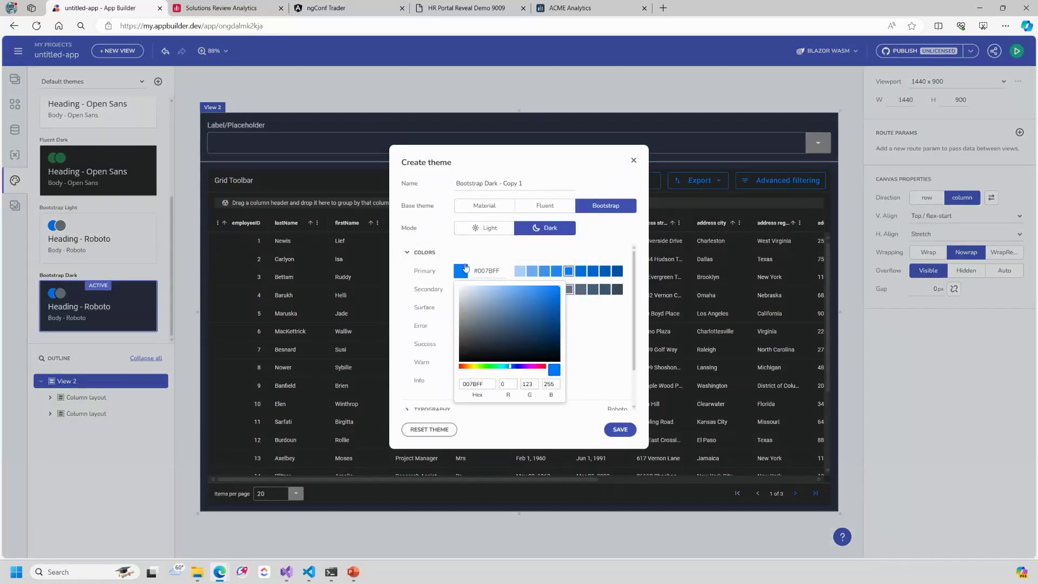
drag(517, 372, 538, 372)
click(584, 435)
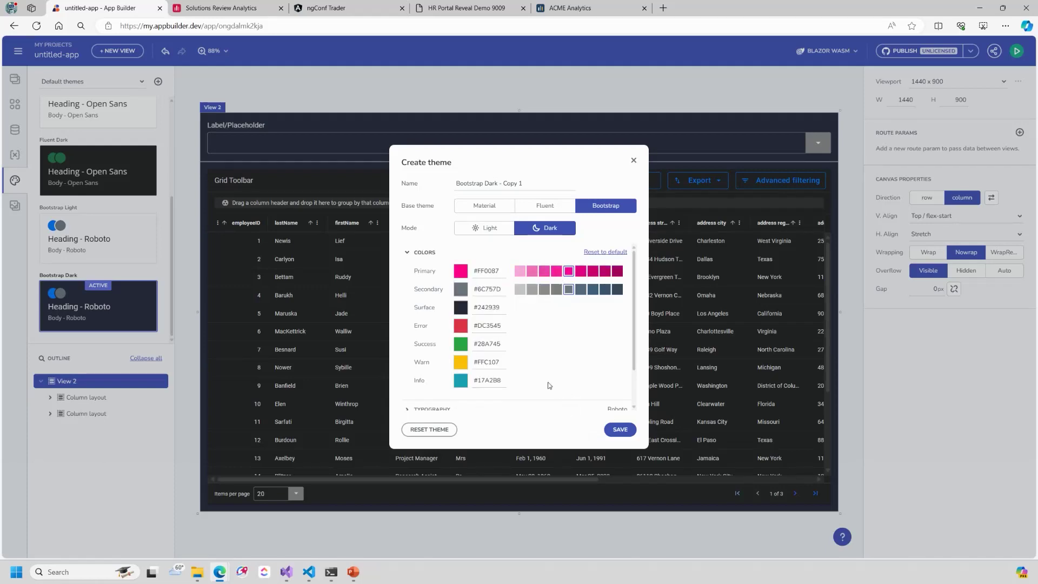
click(619, 429)
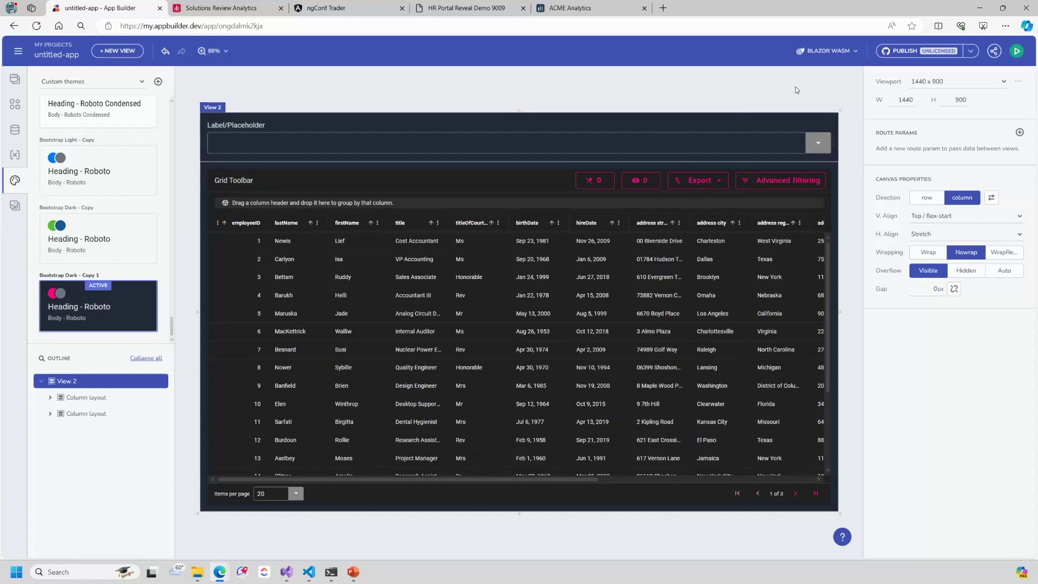
click(820, 56)
click(735, 82)
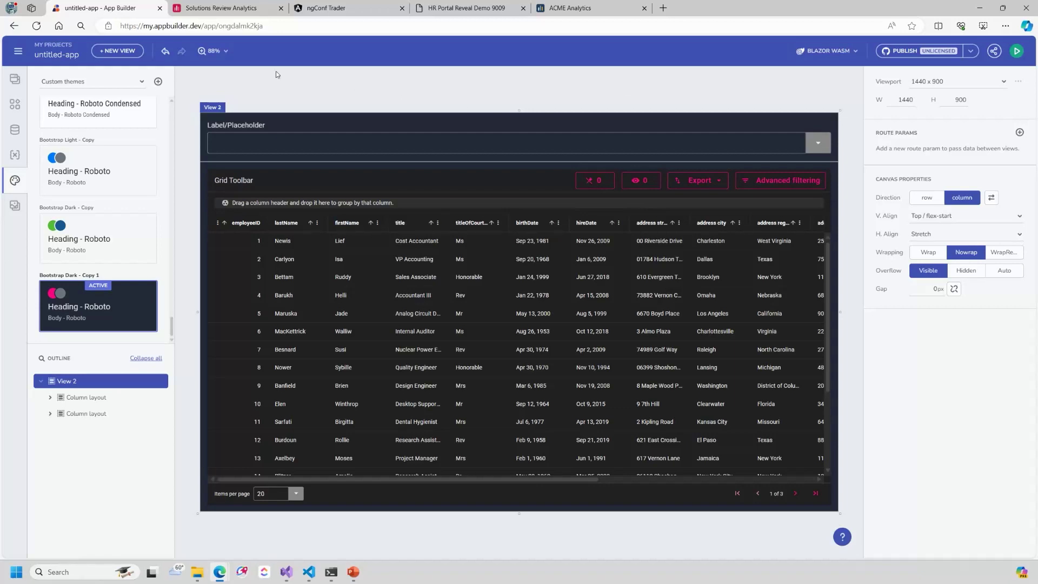
Open the Solutions Review Demo app for editing from the Solutions Review workspace.
click(17, 51)
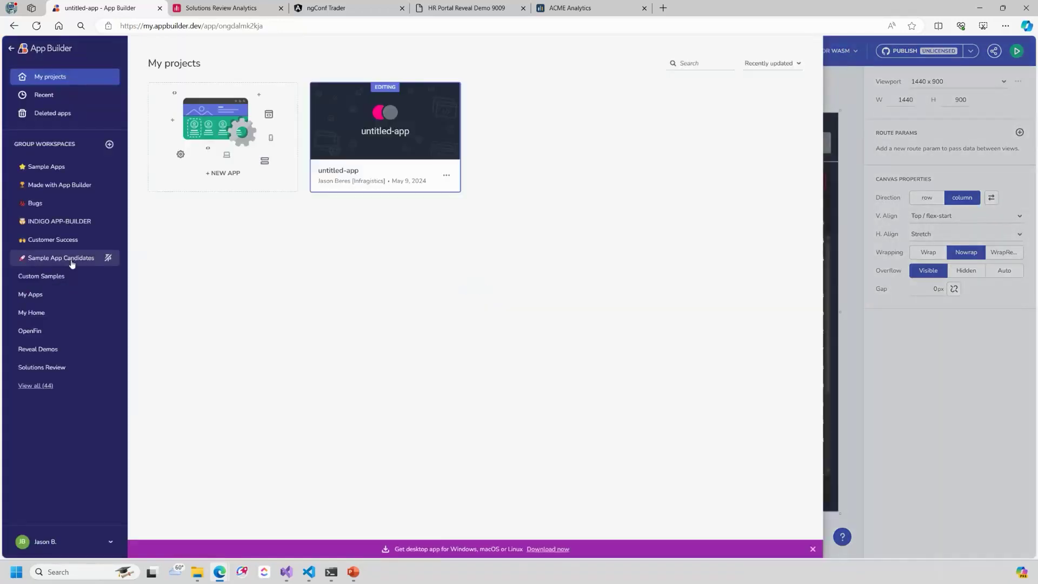
click(39, 367)
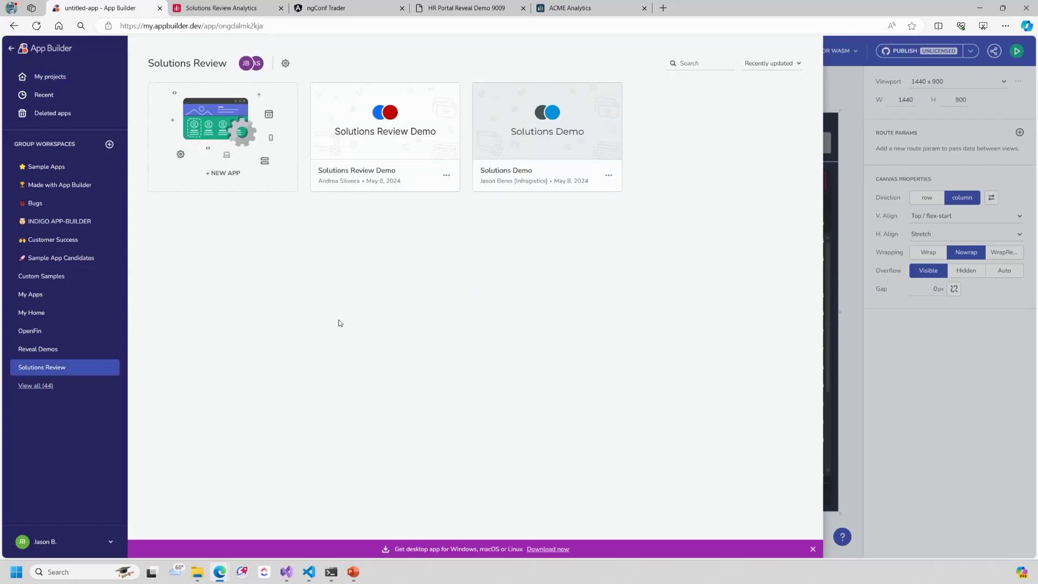
mouse_move(370, 113)
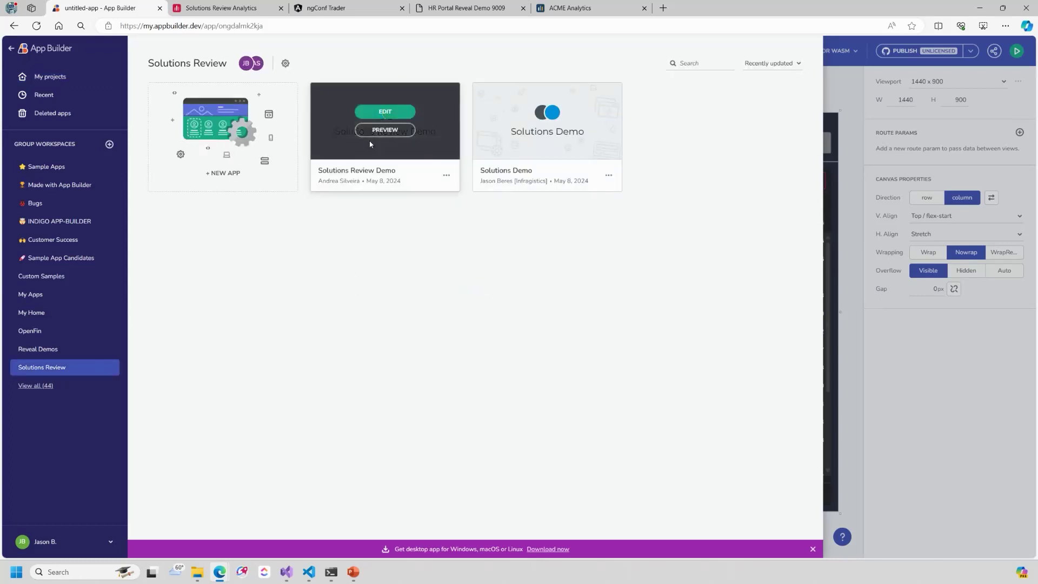
click(376, 112)
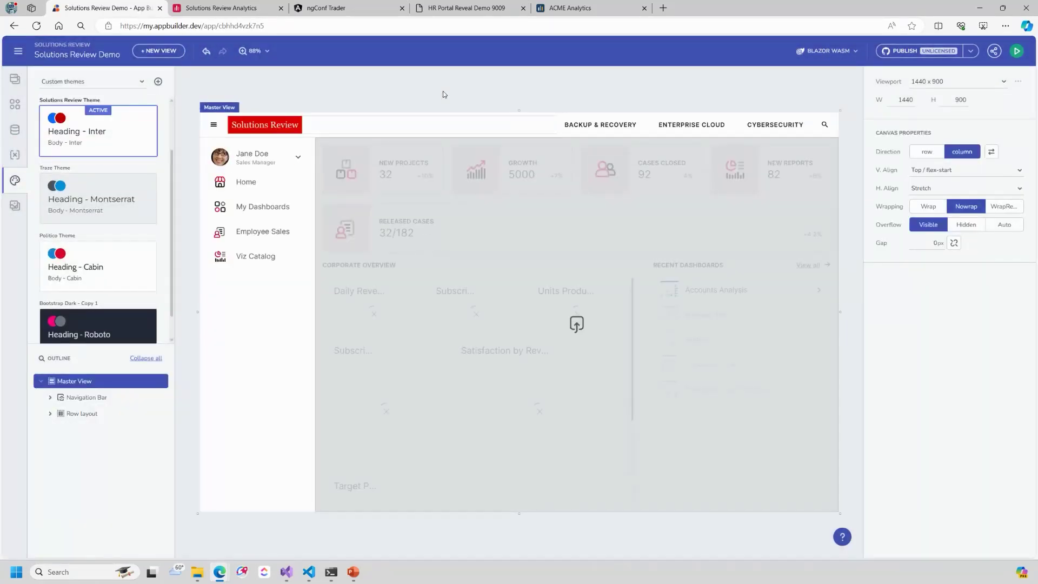
Examine the properties and interactions of Master View's Home, My Dashboards, Employee Sales and Viz Catalog navigation items.
click(15, 79)
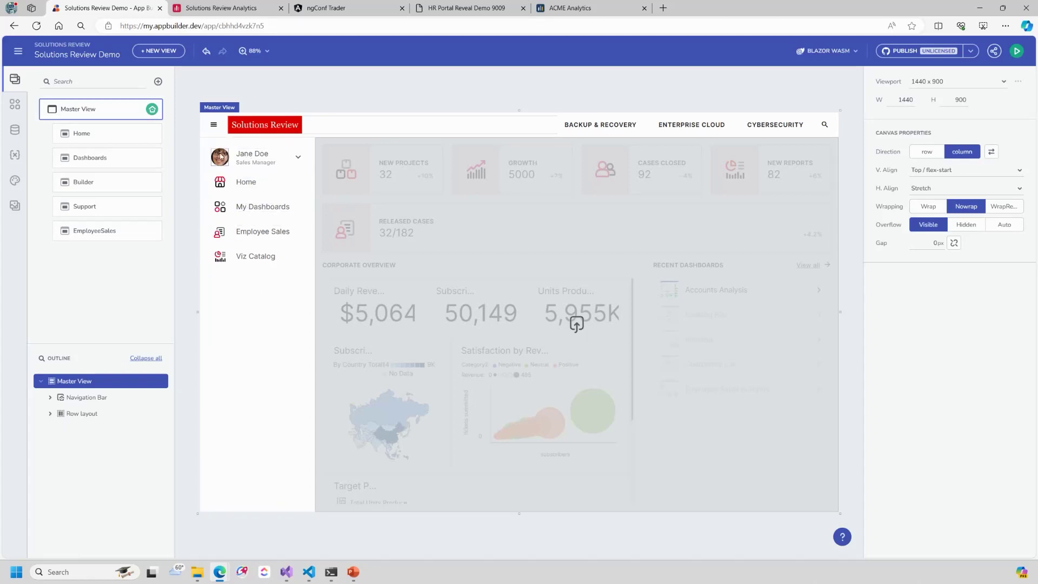
click(249, 186)
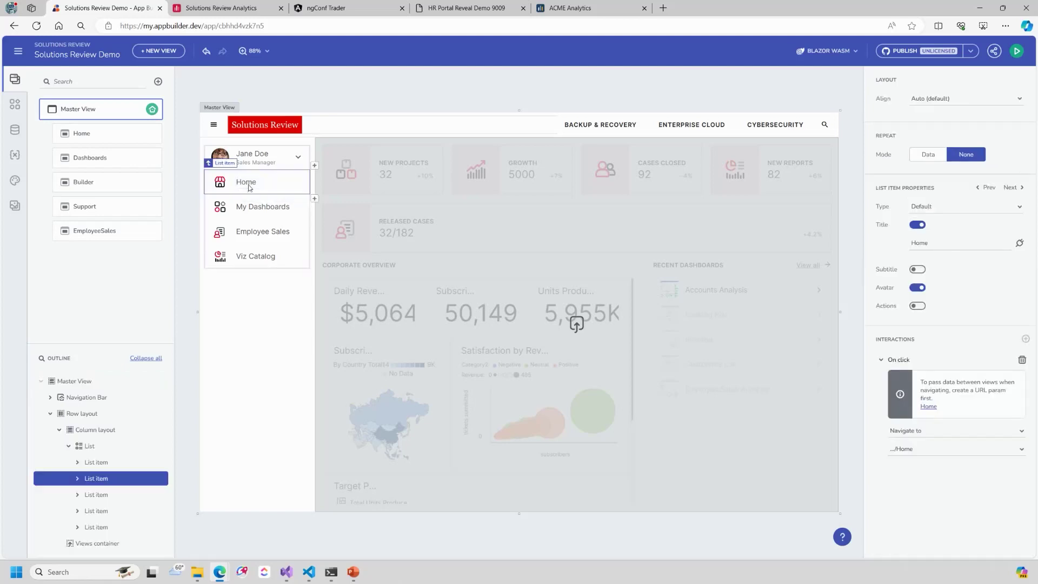
click(250, 206)
click(257, 230)
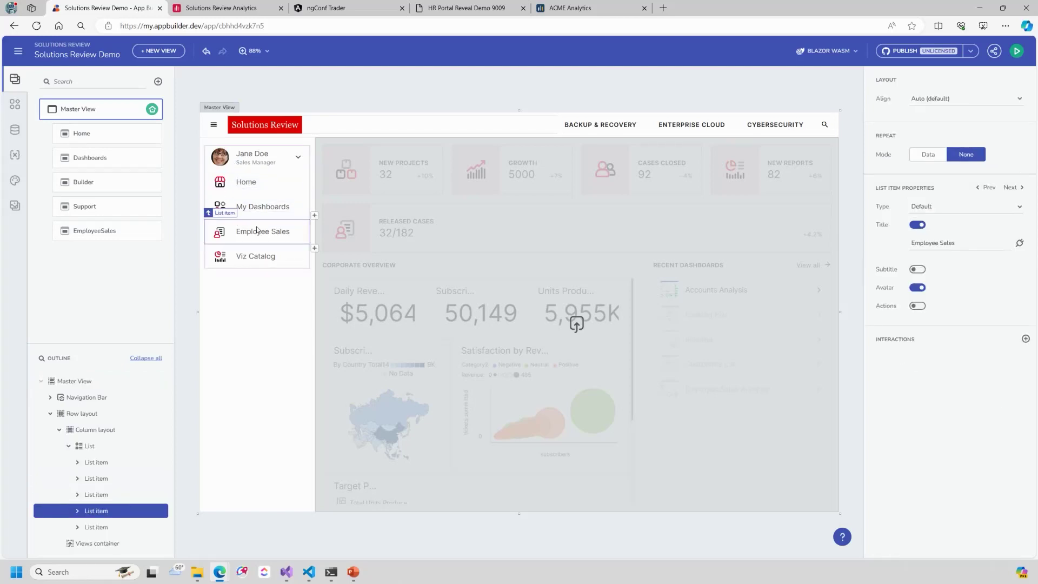
click(249, 256)
click(267, 182)
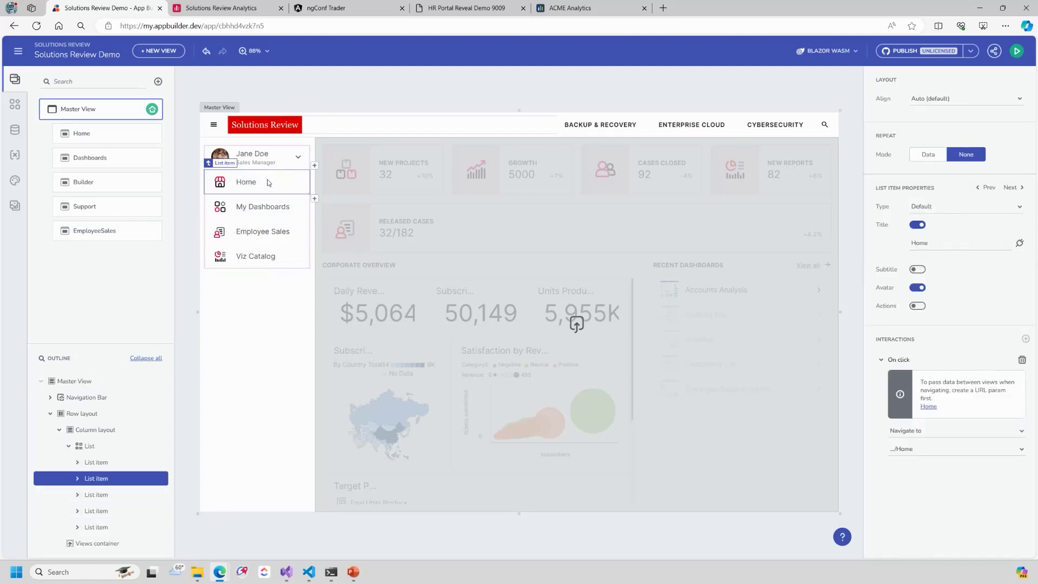
Select the Reveal Dashboard in the Home view and search the component toolbox for "reveal".
click(101, 135)
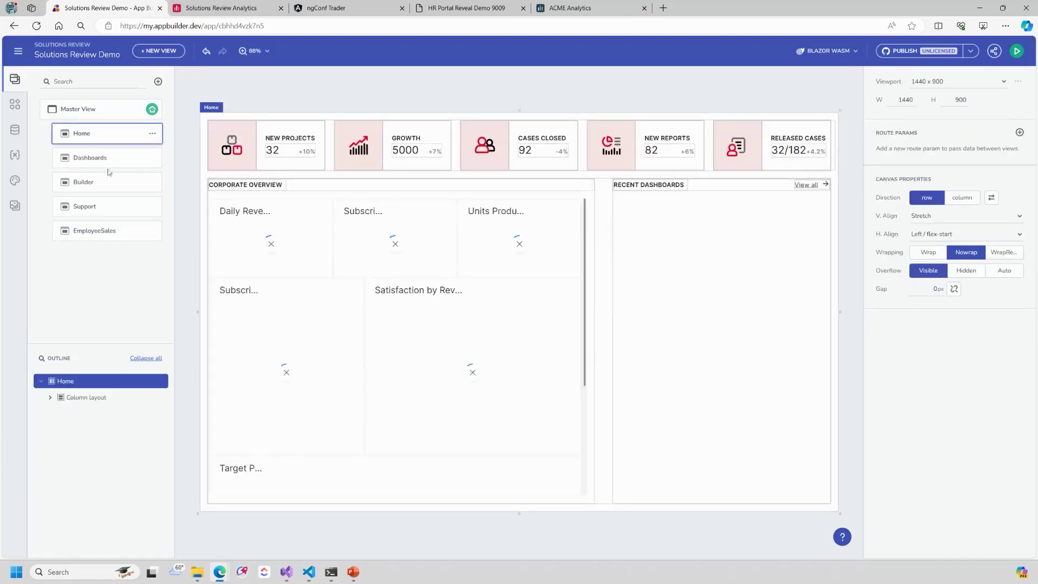
click(435, 215)
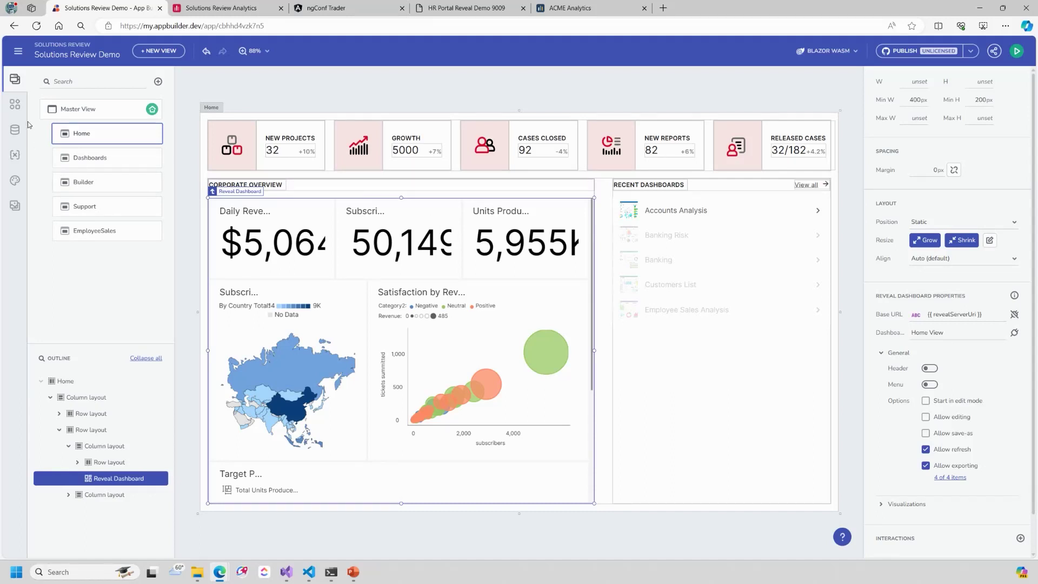
click(14, 103)
click(80, 82)
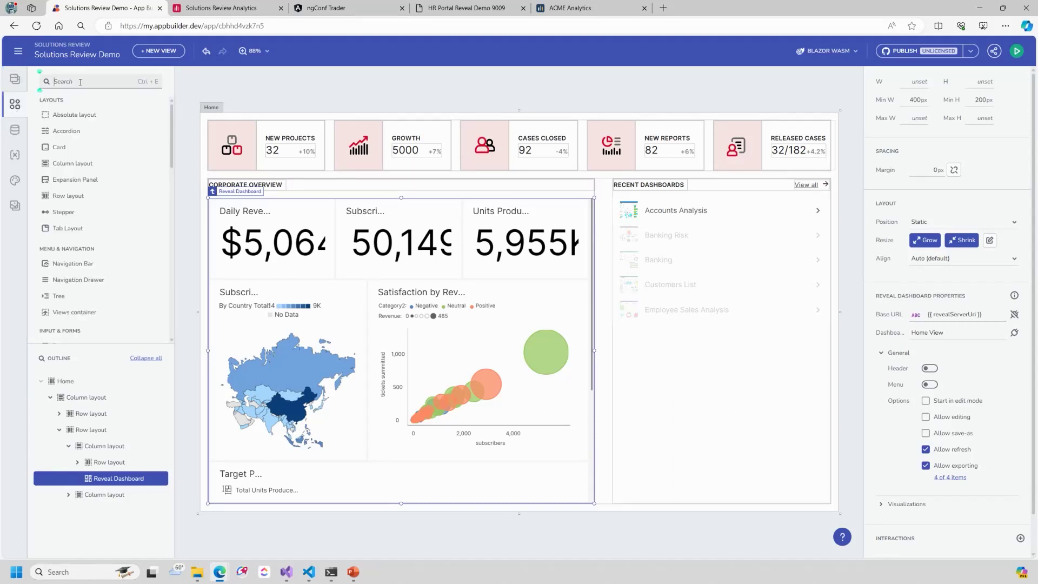
text(reveal)
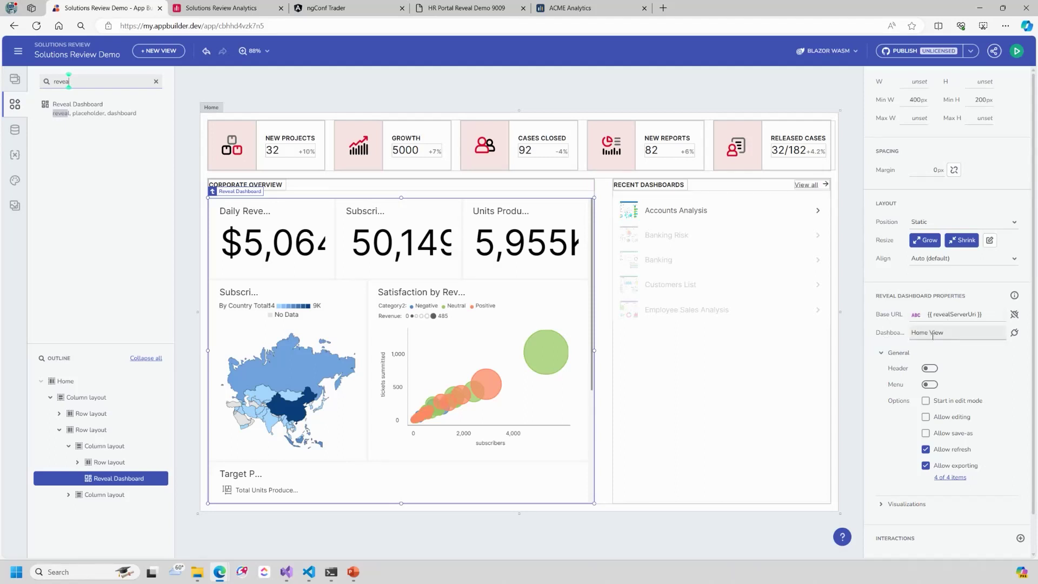
Examine the Visualizations and General options of the Home view's Reveal Dashboard.
click(880, 353)
click(897, 370)
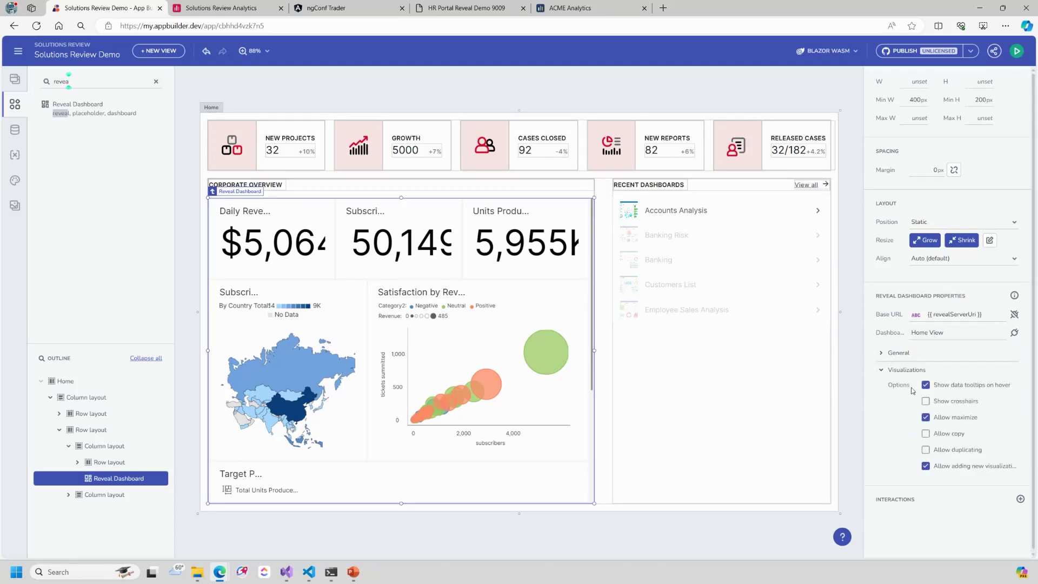
click(881, 353)
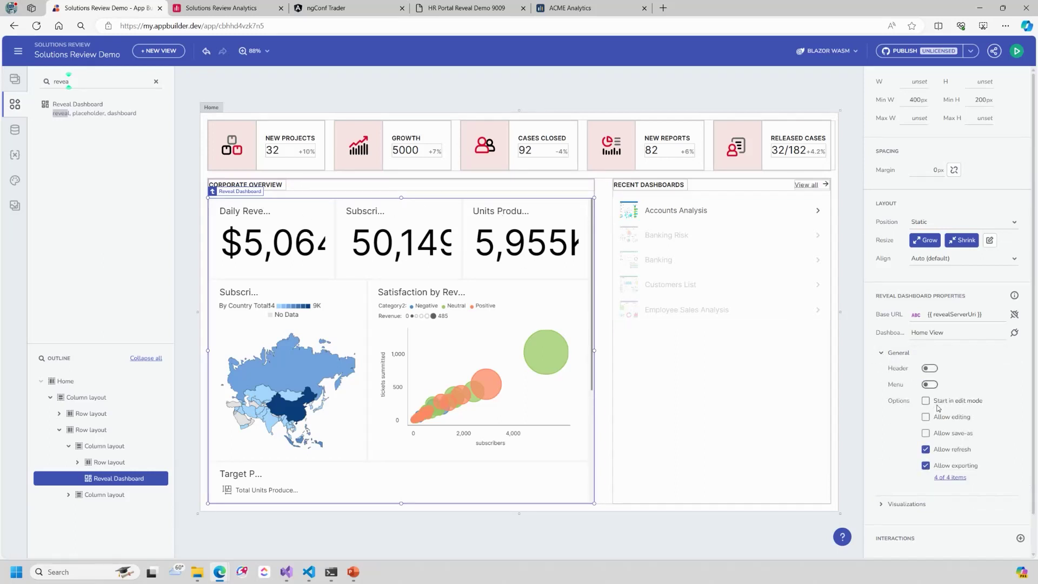
Turn on the header and menu of the Home view's Reveal Dashboard, and turn both off again.
click(931, 370)
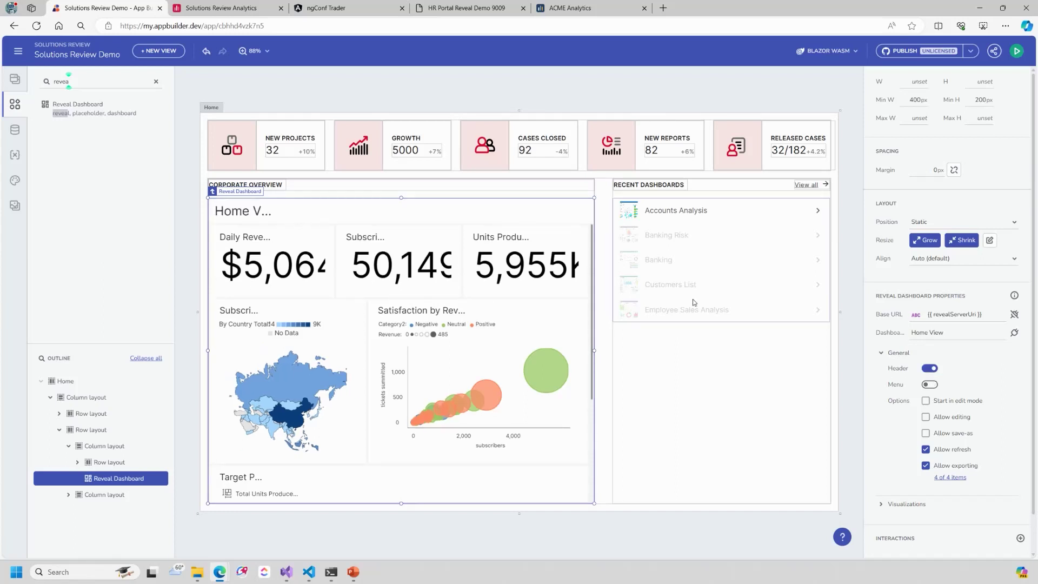
click(929, 385)
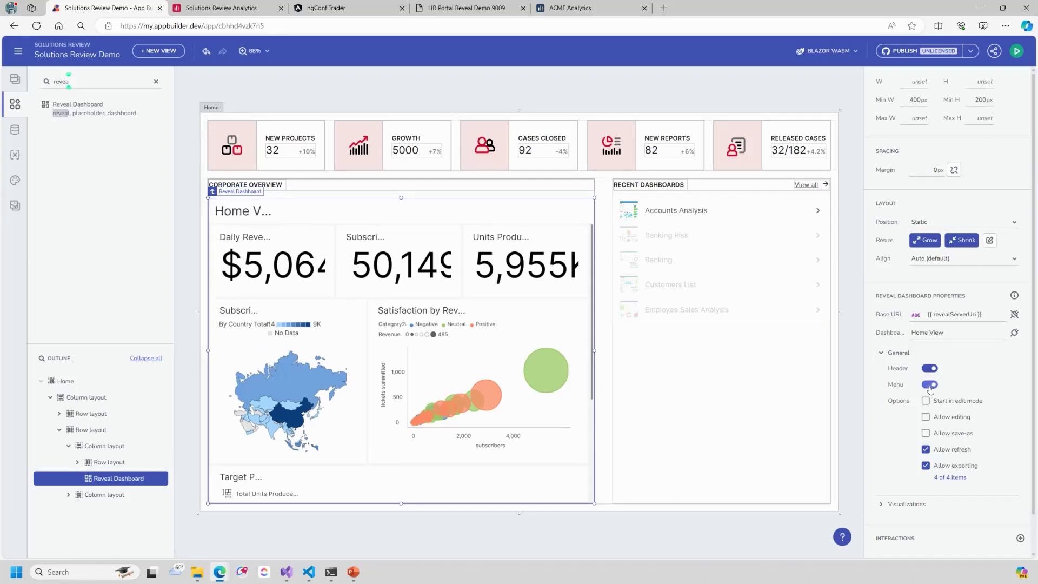
click(930, 369)
click(929, 385)
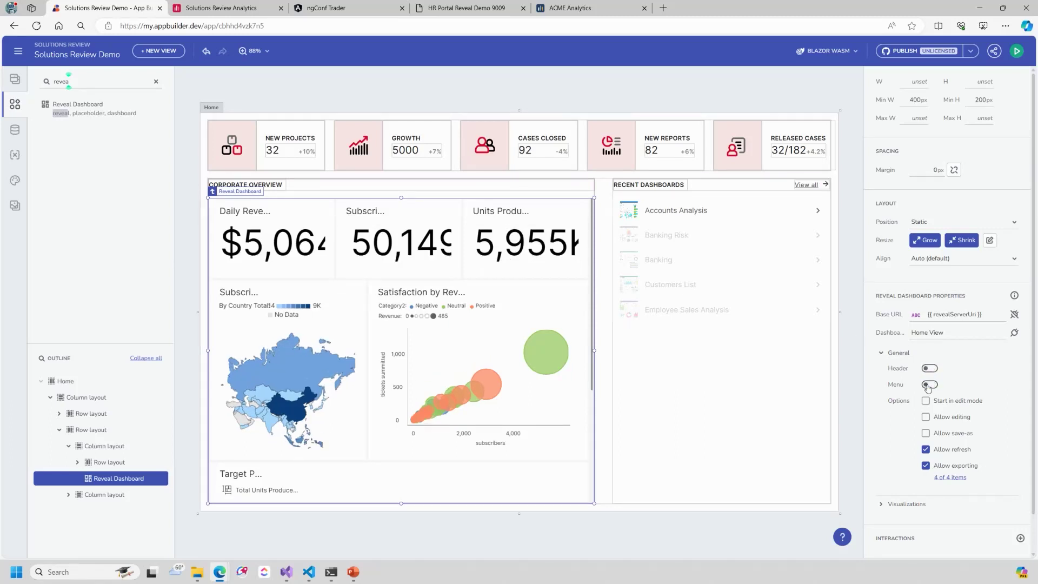
Set the mode query parameter of the Recent Dashboards list item's /dashboards data source to 1.
click(745, 205)
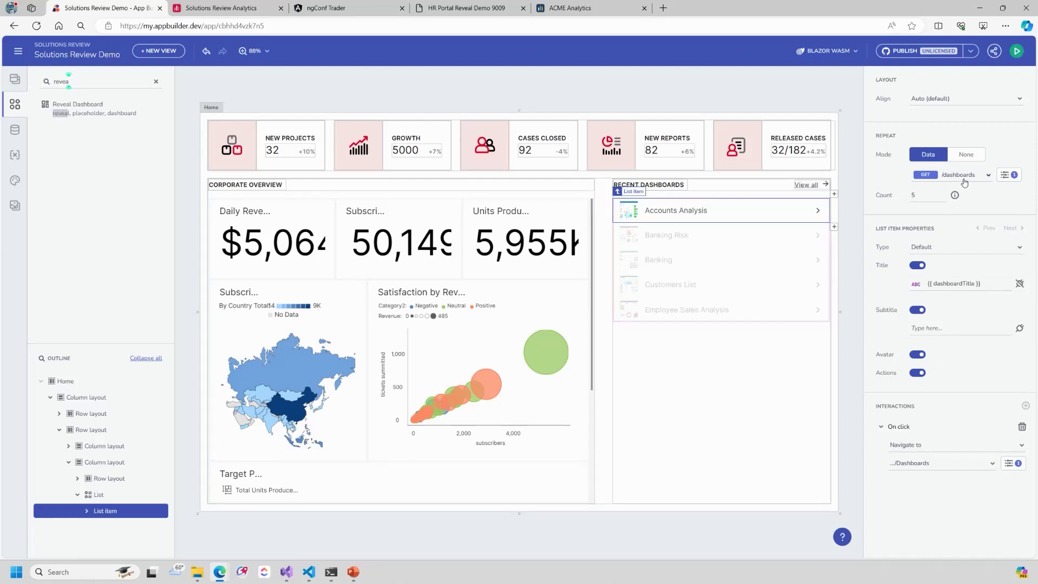
click(1004, 175)
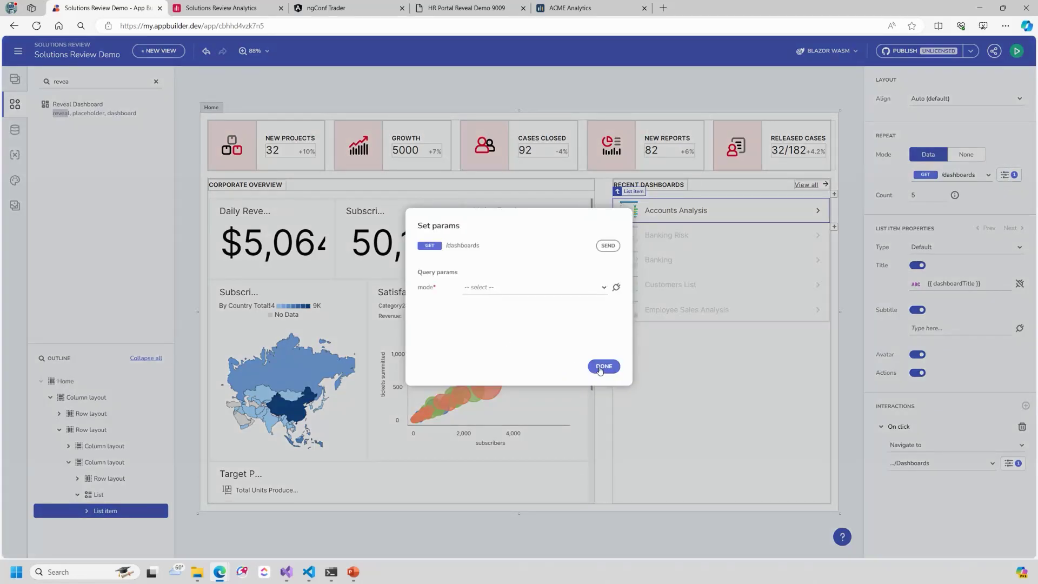
click(593, 288)
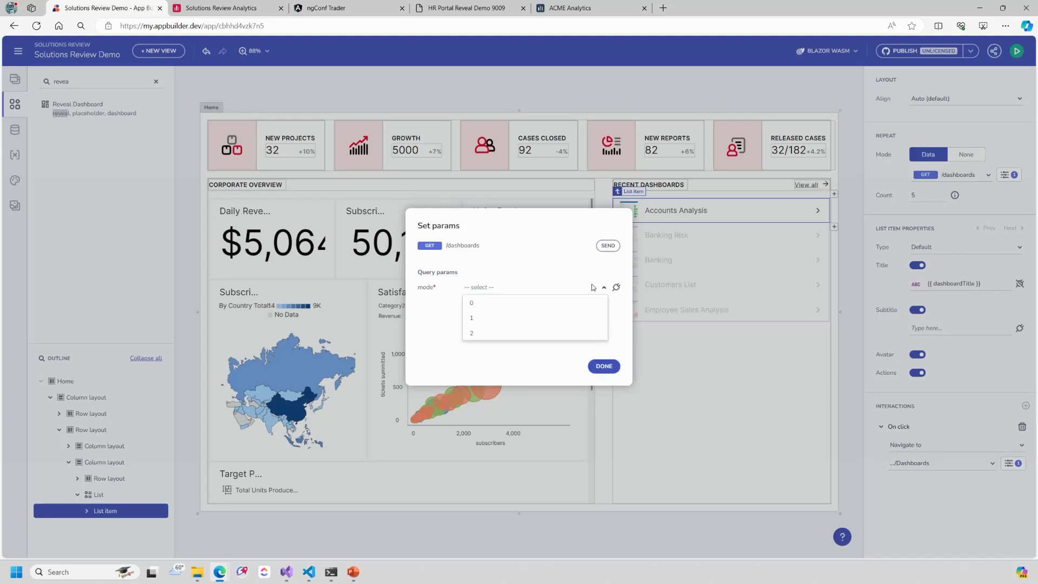
click(510, 318)
click(604, 366)
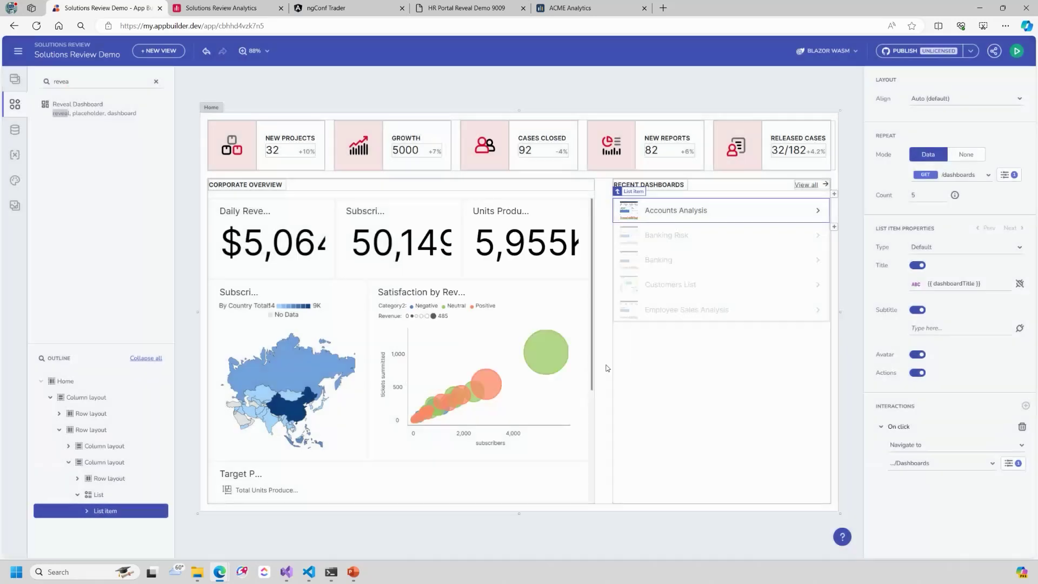
click(730, 239)
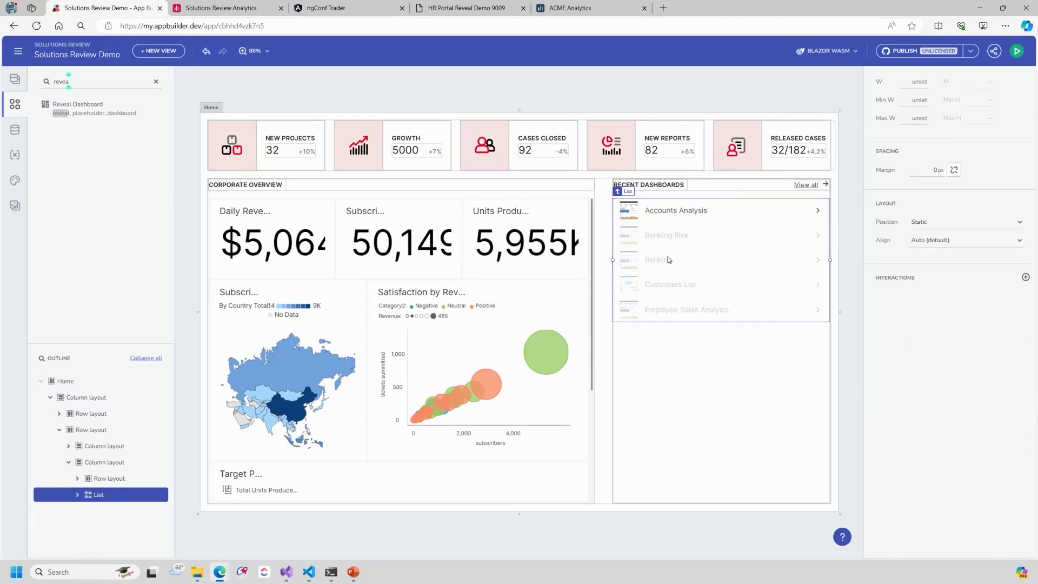
Examine the Dashboards view, checking the list item's data binding and interaction and the Reveal Dashboard's properties.
click(15, 79)
click(91, 156)
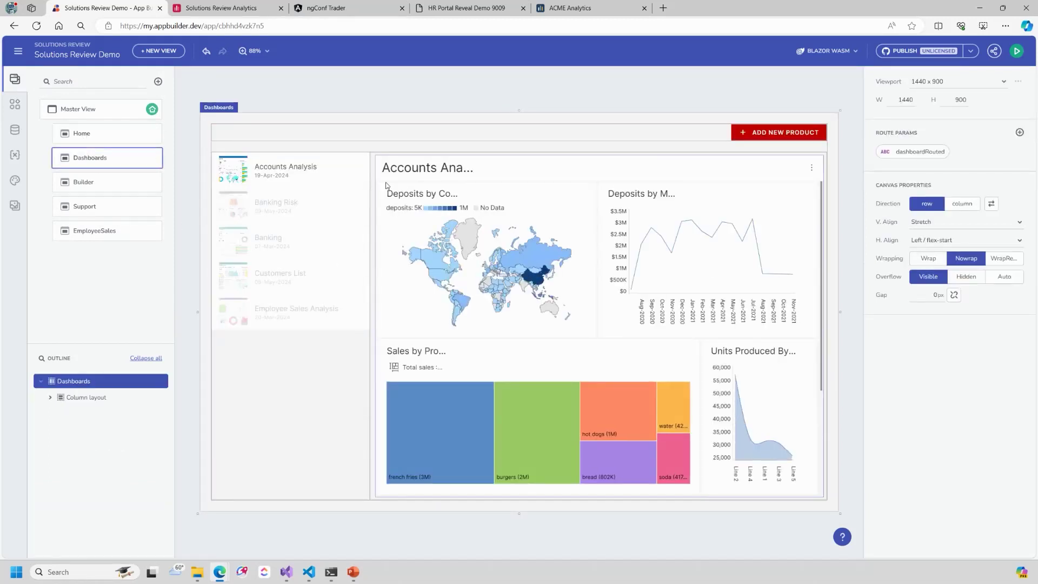
click(299, 163)
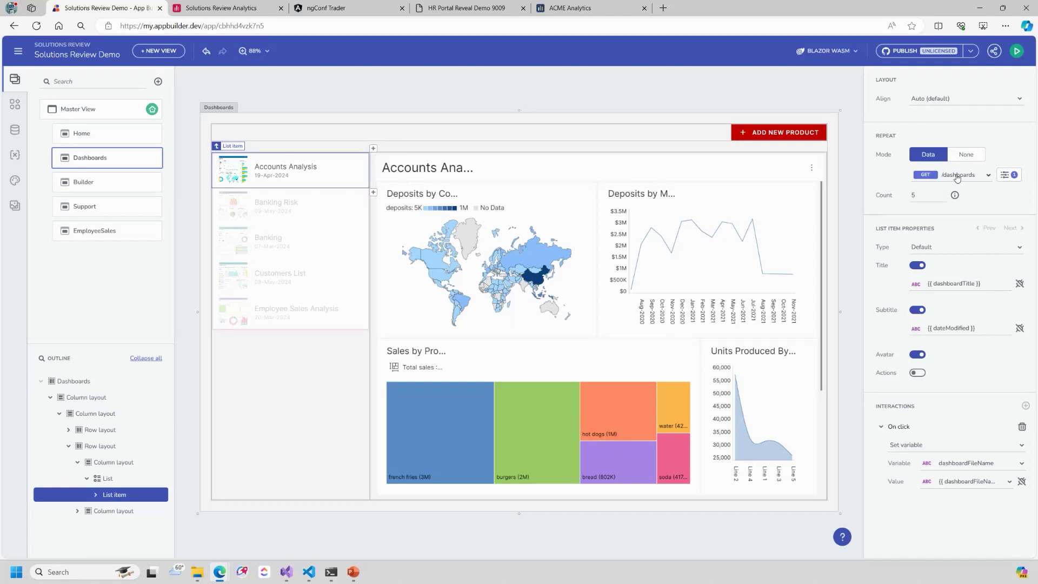
click(492, 174)
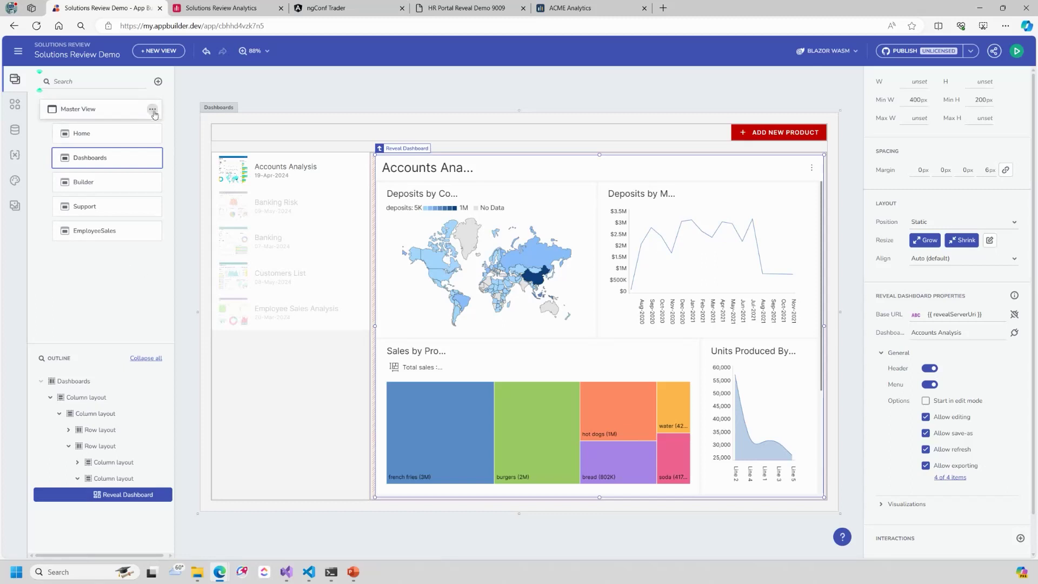
Add a child view under the Master View and give it the layout with two equal columns.
click(153, 113)
click(180, 119)
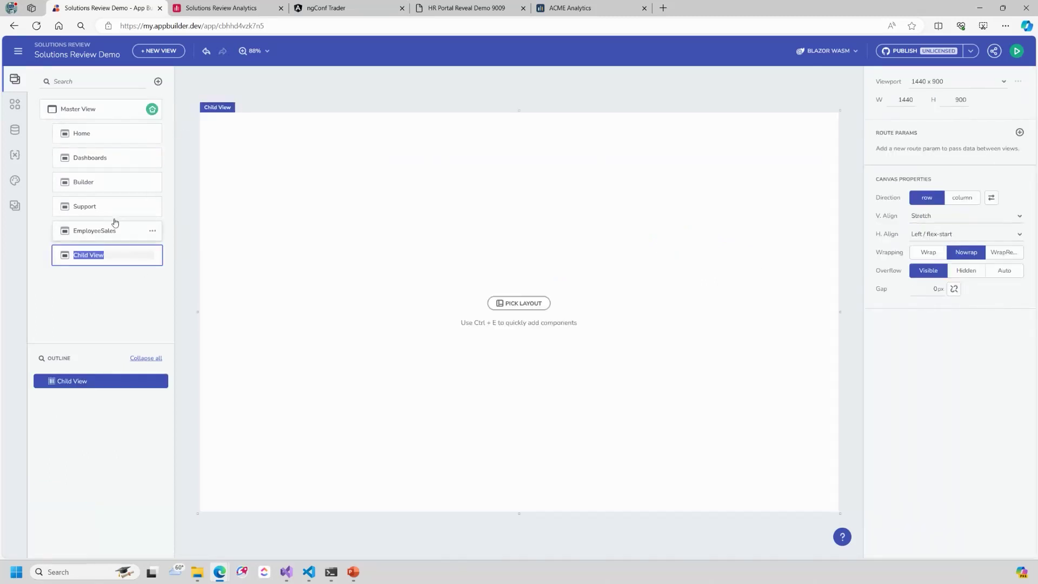
click(121, 278)
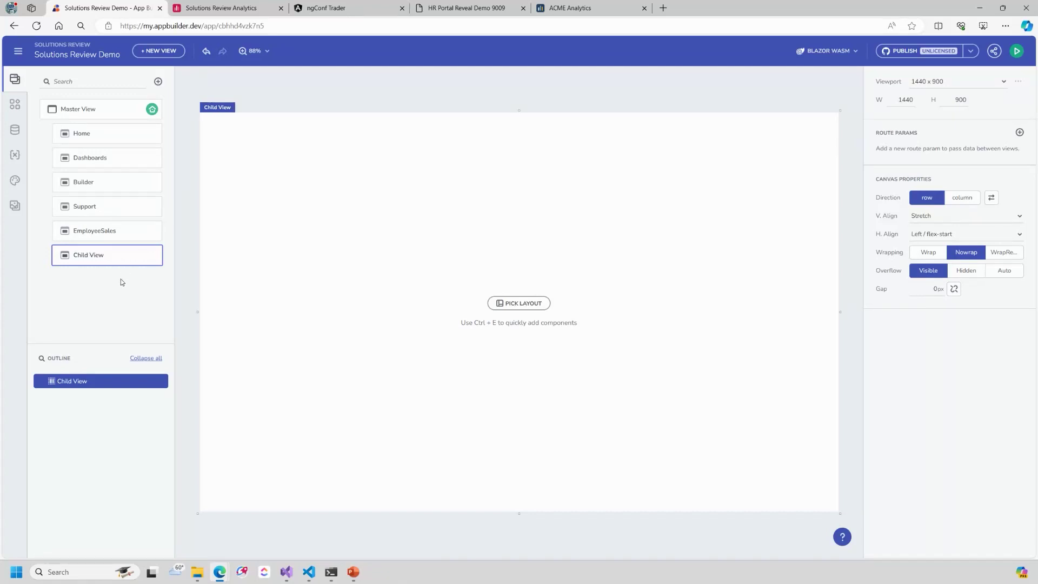
click(509, 305)
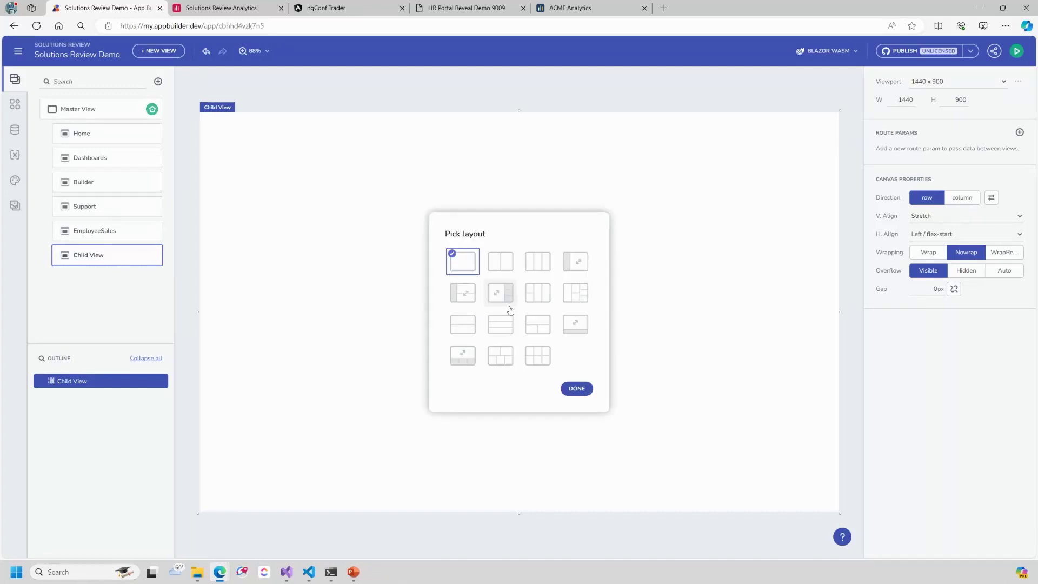
click(505, 261)
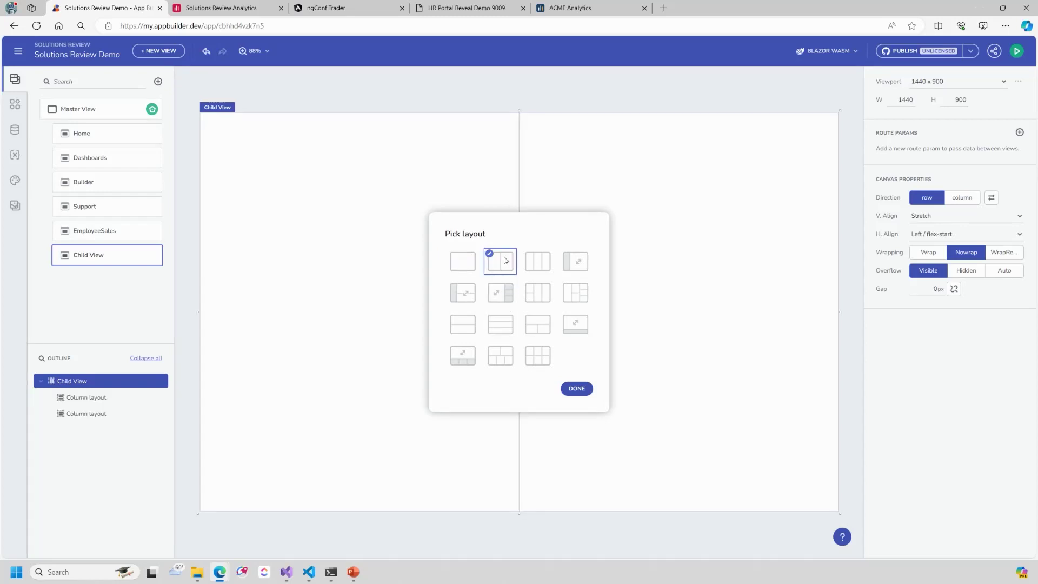
click(576, 388)
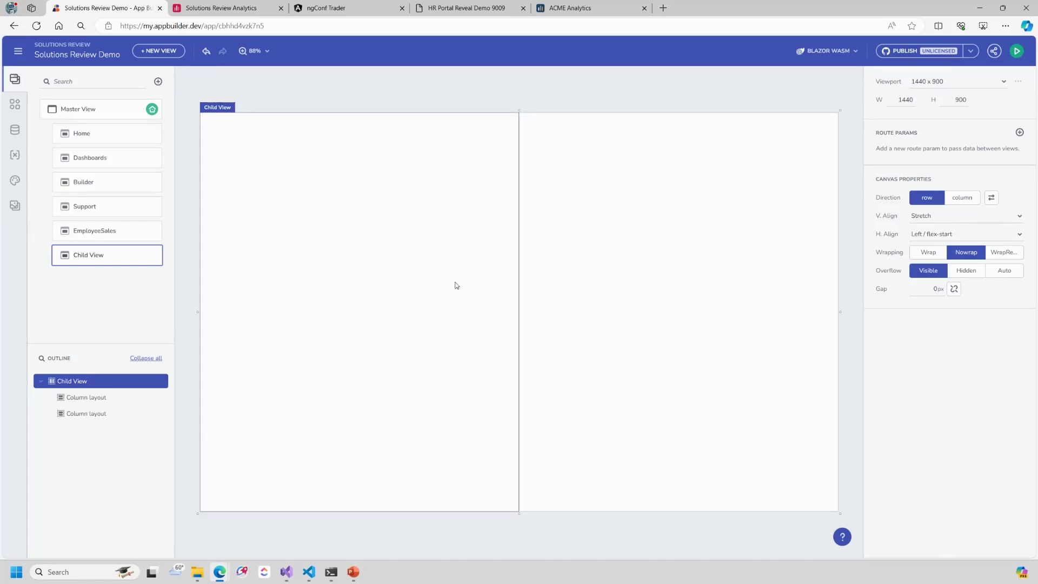
Narrow the Child View's first column layout and set its width to 25%.
click(516, 308)
drag(518, 308, 348, 308)
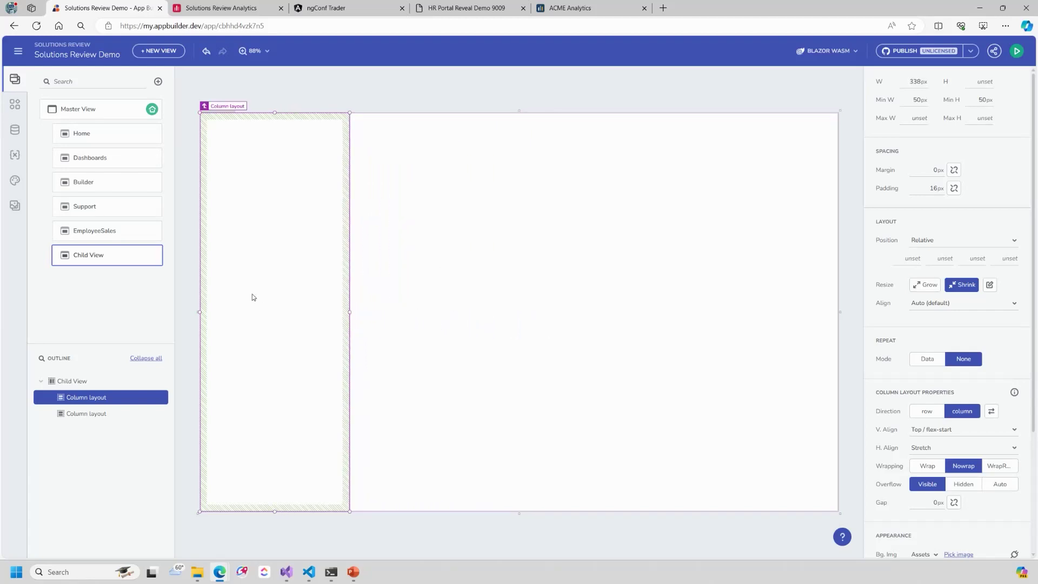
click(910, 81)
text(25%)
key(Return)
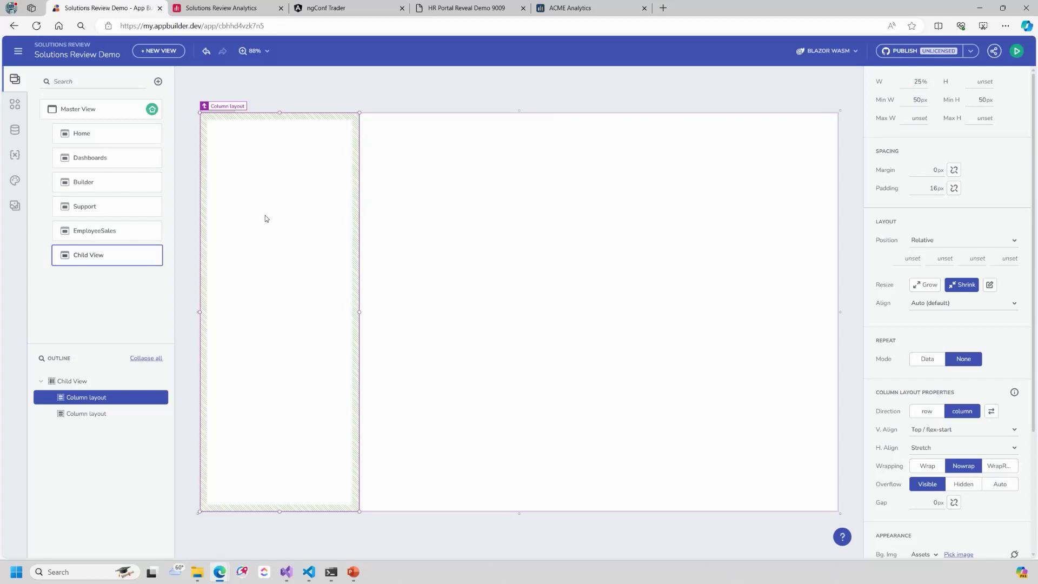
Add a List component to the Child View's first column layout.
key(ctrl+e)
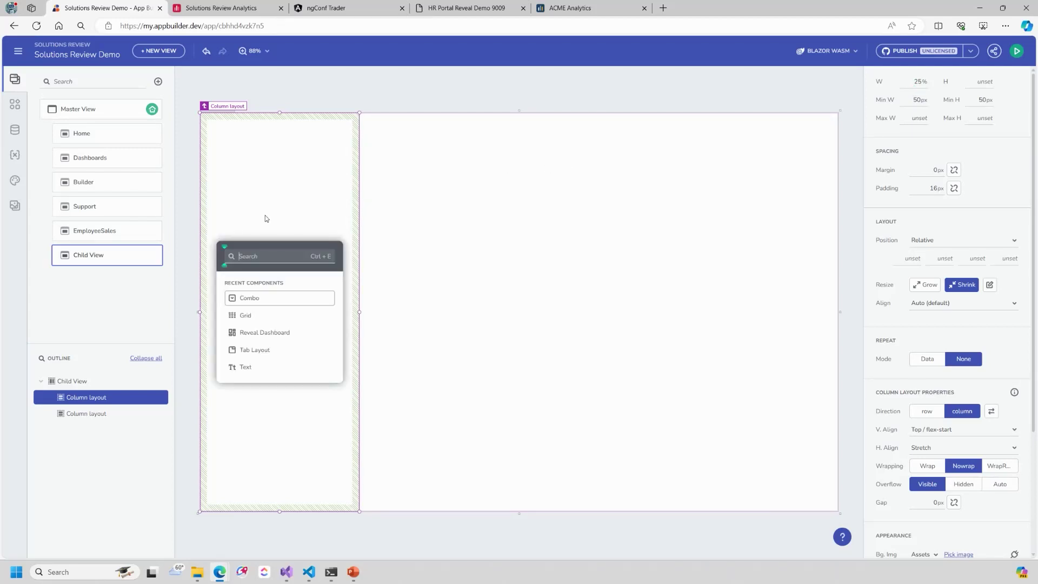
text(list)
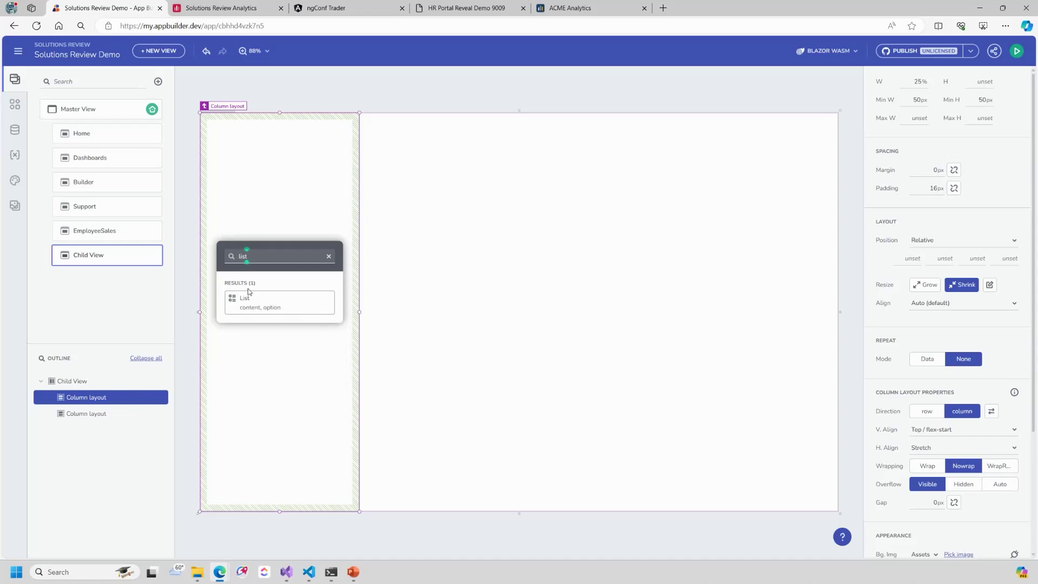
click(248, 296)
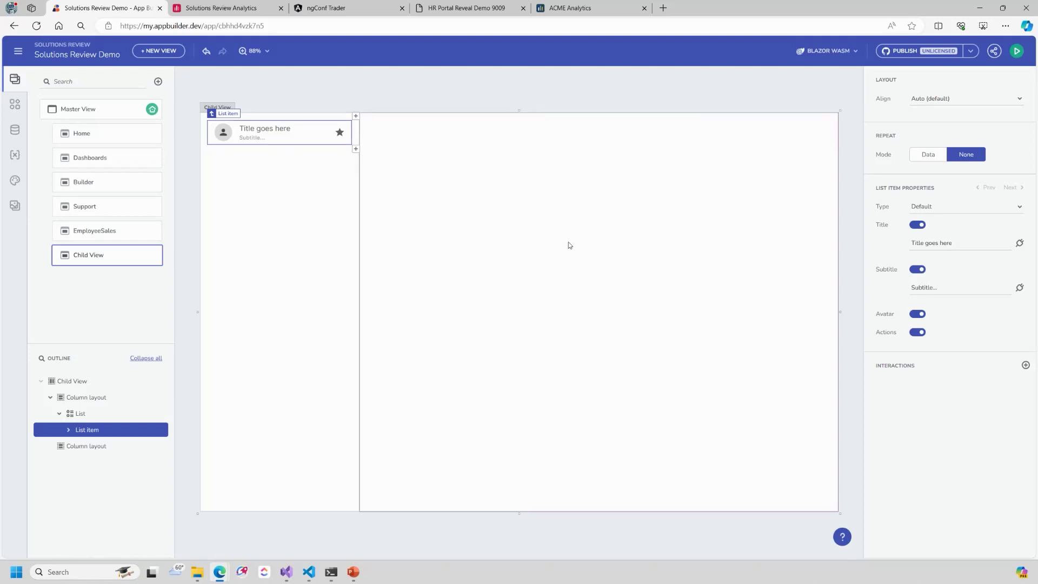
Repeat the list item over RevealServer's /dashboards data source with the mode query parameter set to 1.
click(929, 157)
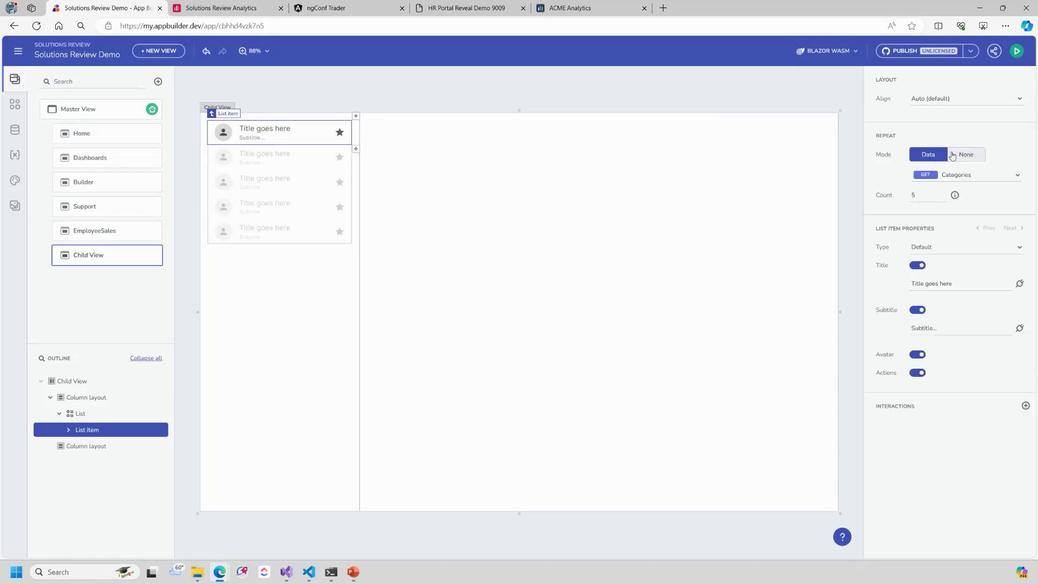
click(1003, 177)
mouse_move(949, 277)
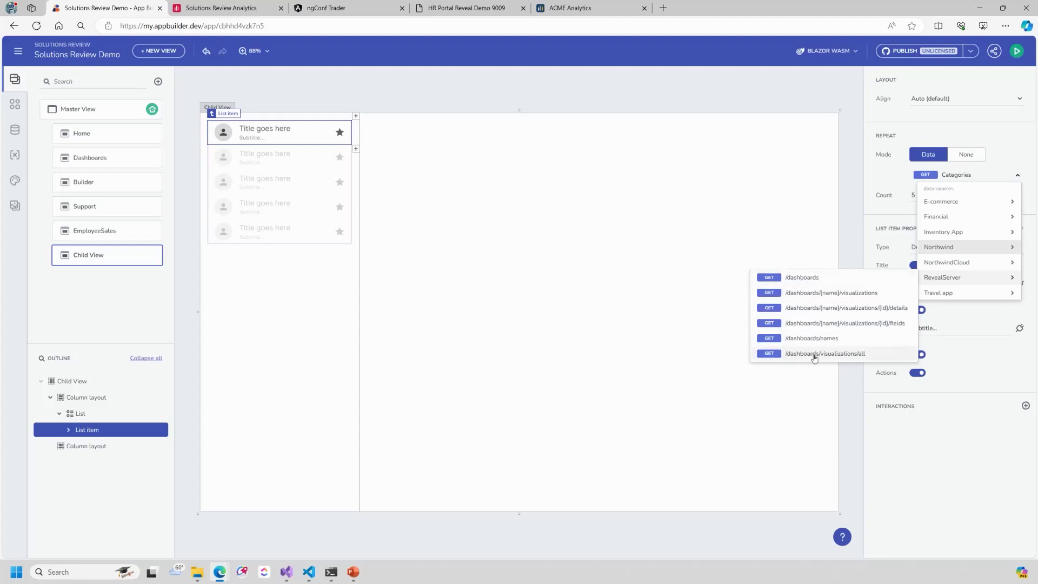
click(804, 279)
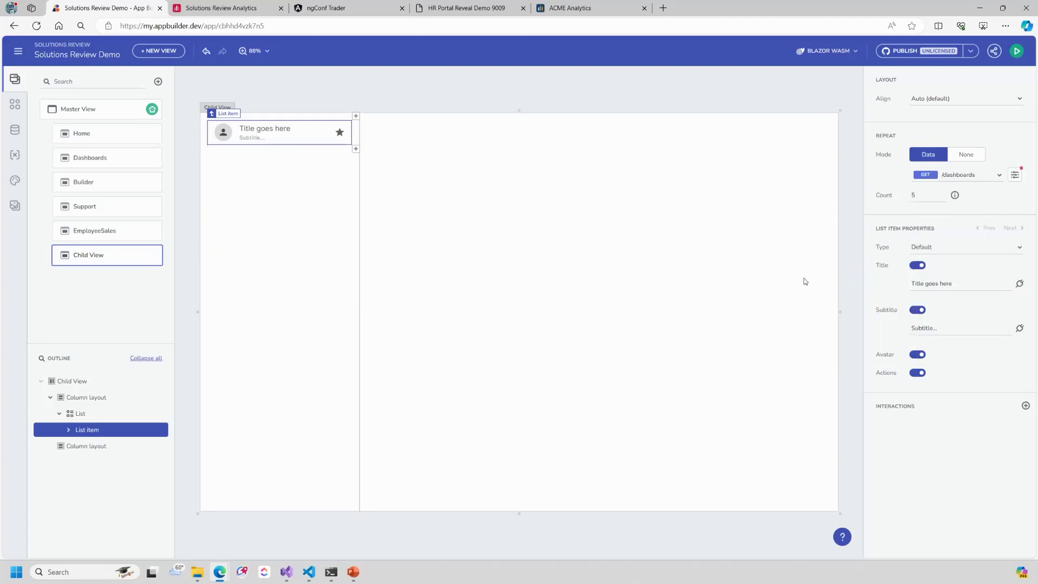
click(1016, 175)
click(572, 287)
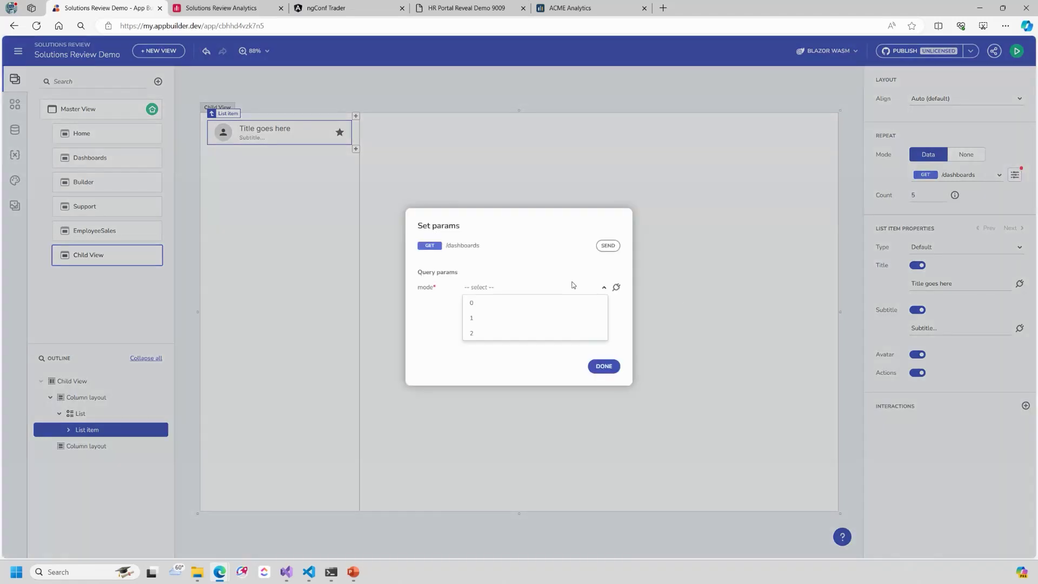
click(543, 318)
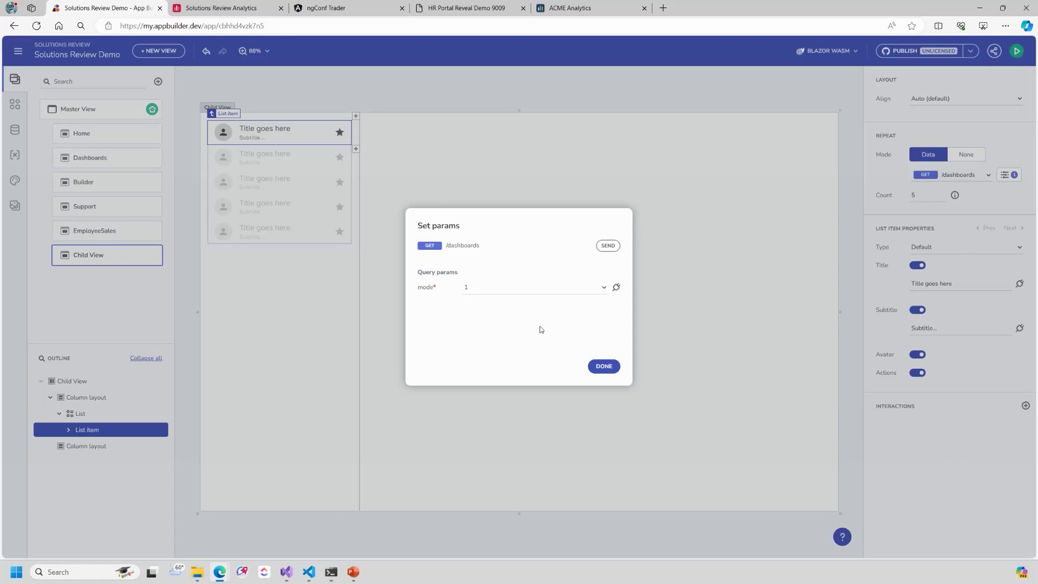
click(604, 366)
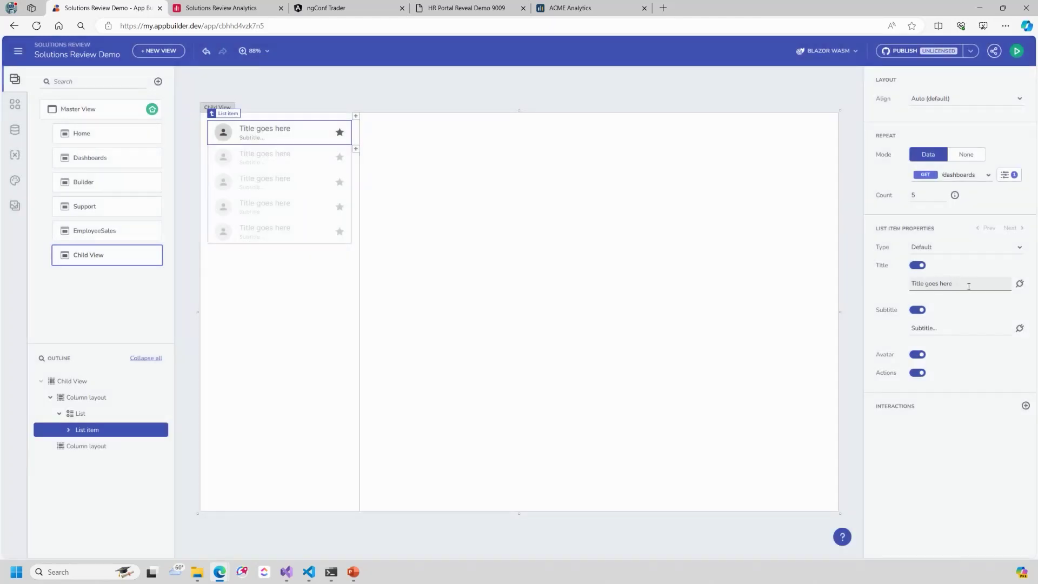
Bind the list item's title to dashboardTitle and its subtitle to fakeOwner.
click(1019, 284)
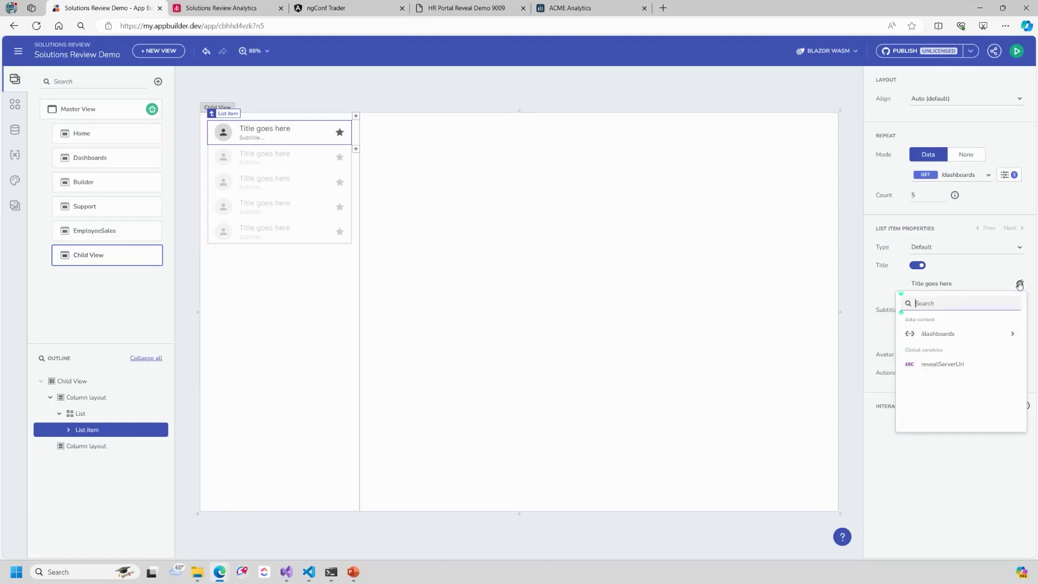
click(1012, 335)
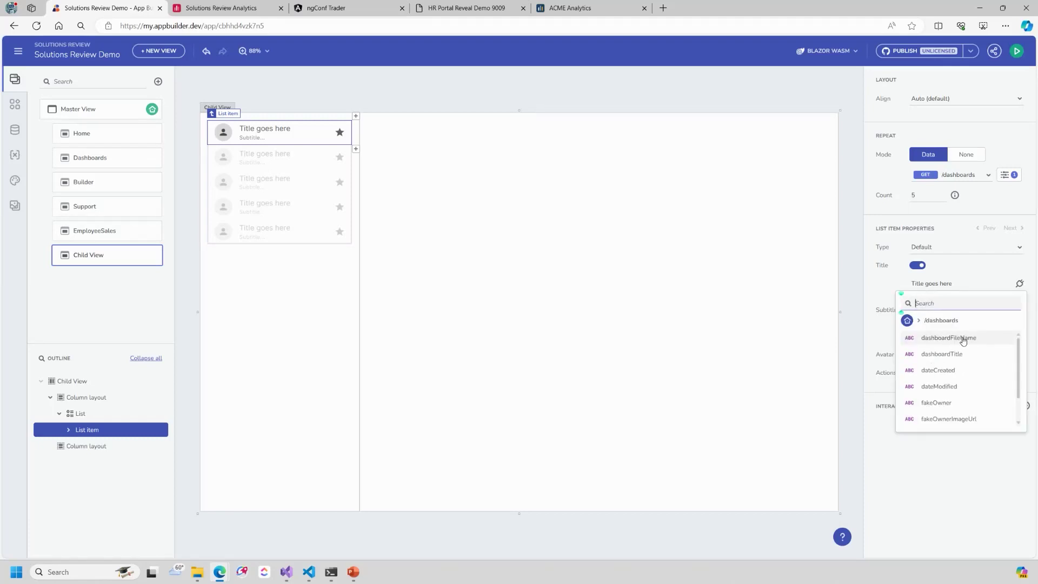
click(938, 355)
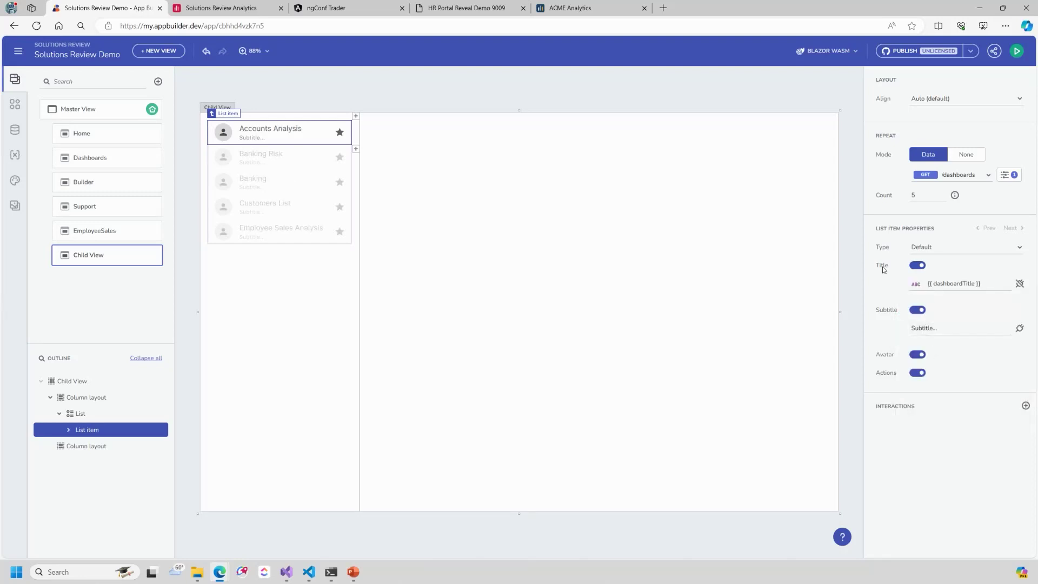
click(1019, 328)
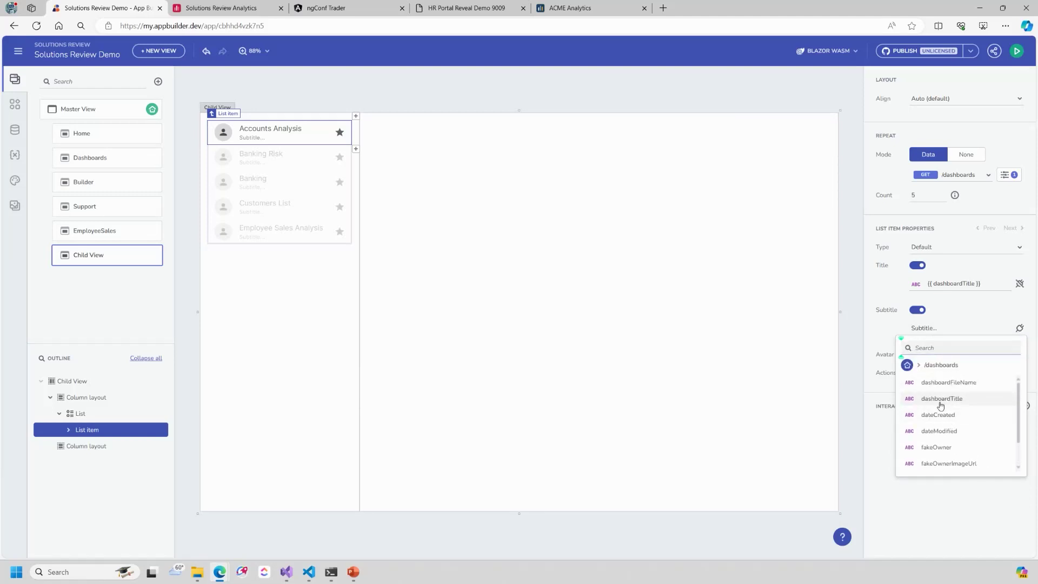
click(940, 448)
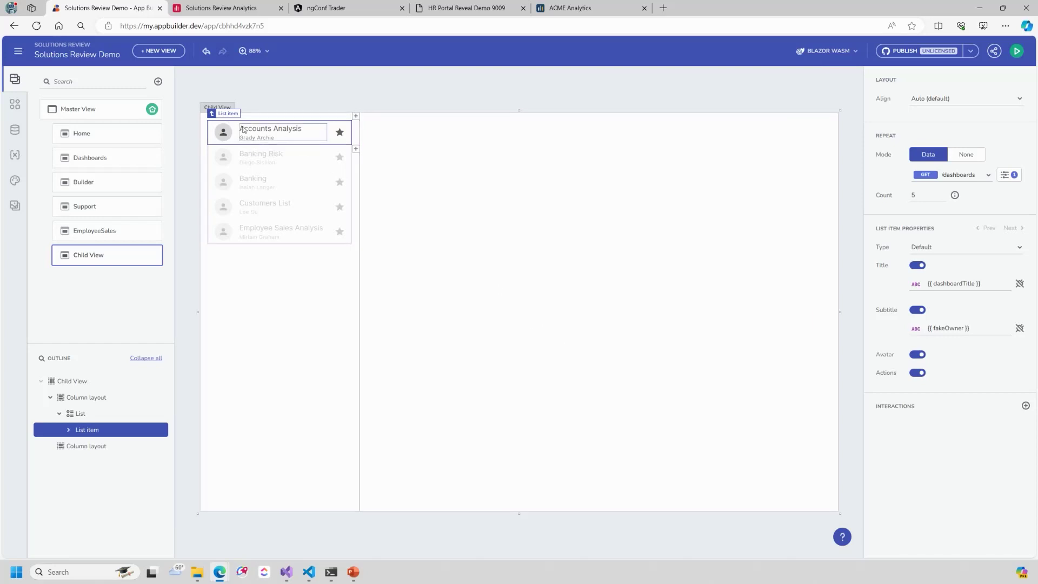
Make the list item's avatar a square, md-size image bound to fakeDashboardImageUrl.
click(223, 132)
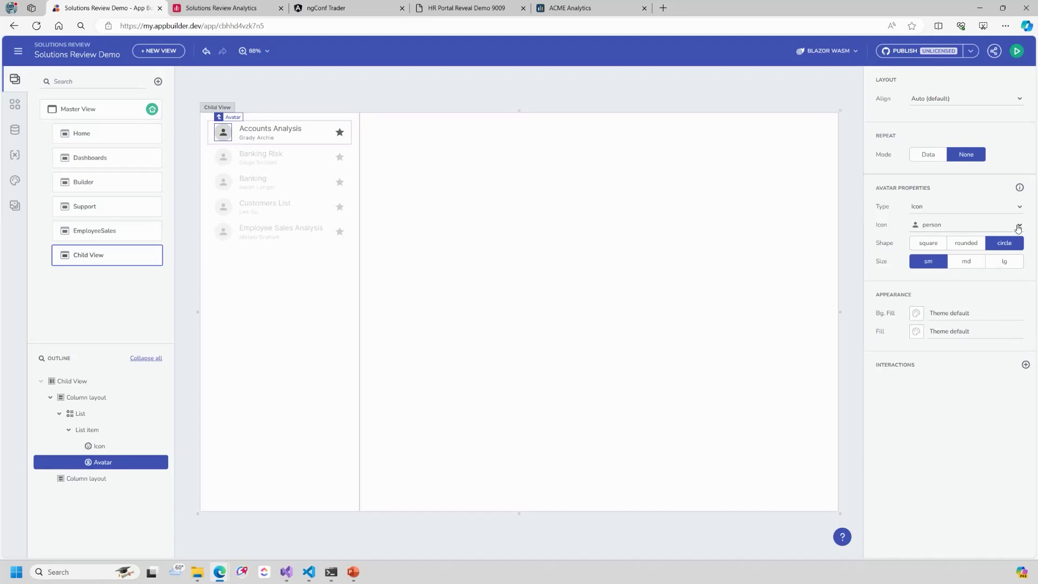
click(1018, 208)
click(922, 234)
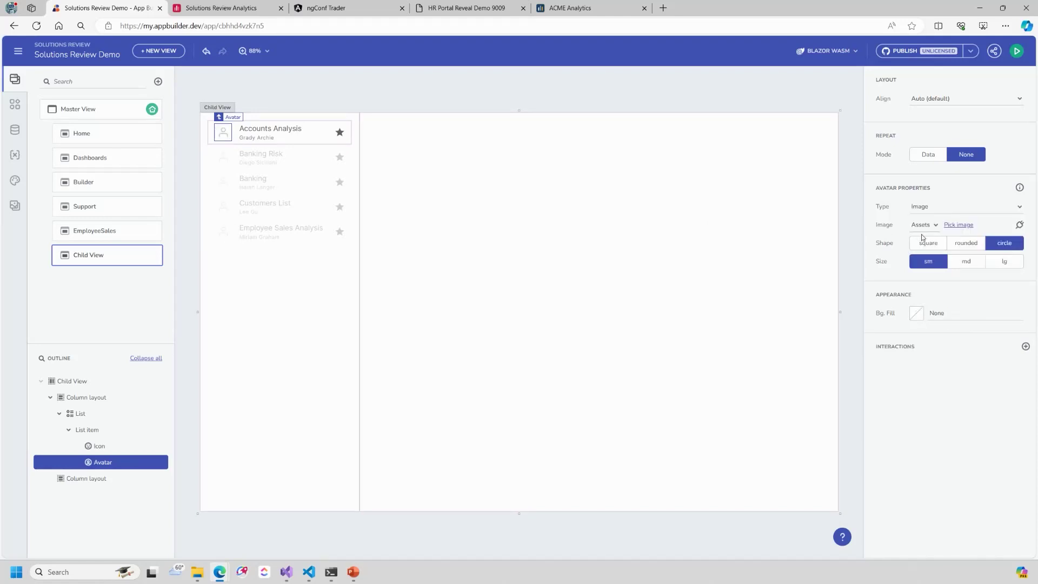
click(1019, 225)
click(1004, 279)
scroll(975, 335, down, 3)
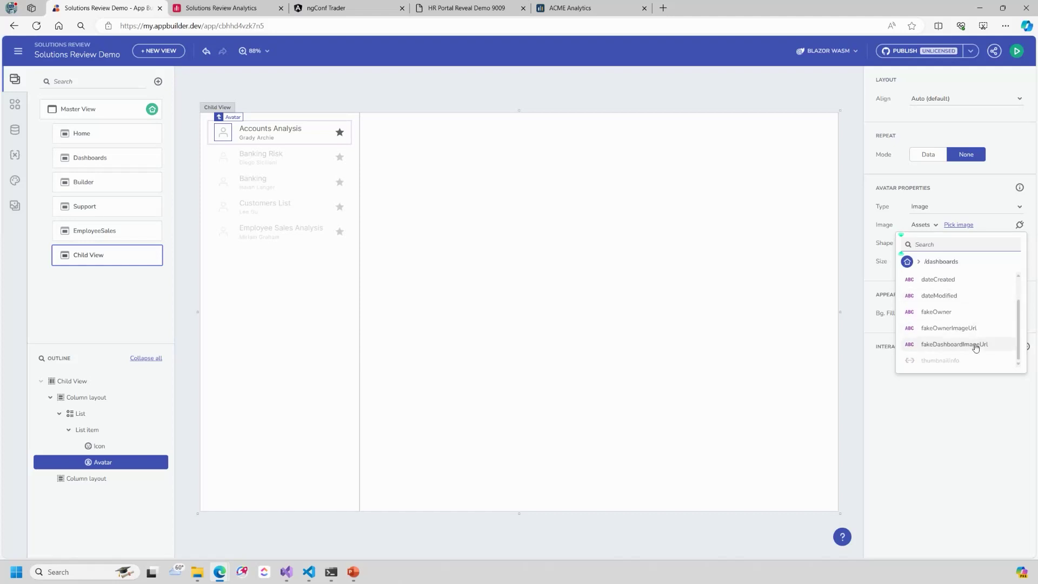
click(957, 346)
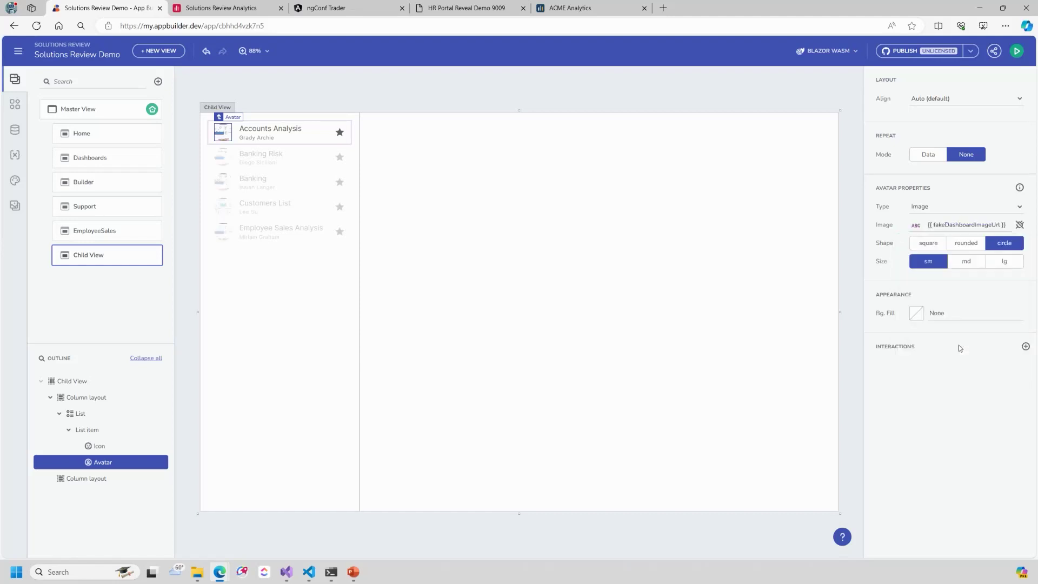
click(973, 265)
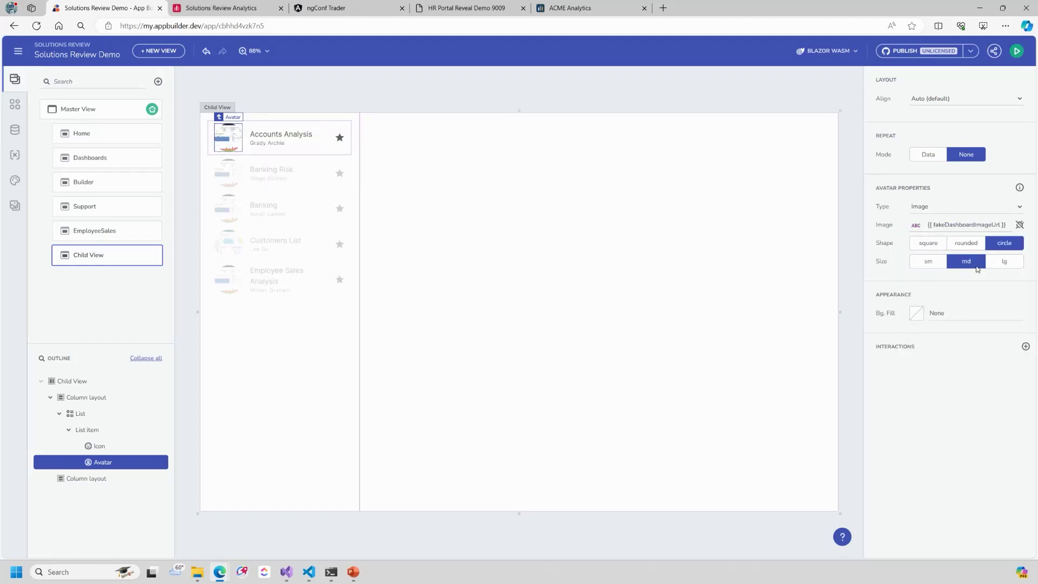
click(925, 246)
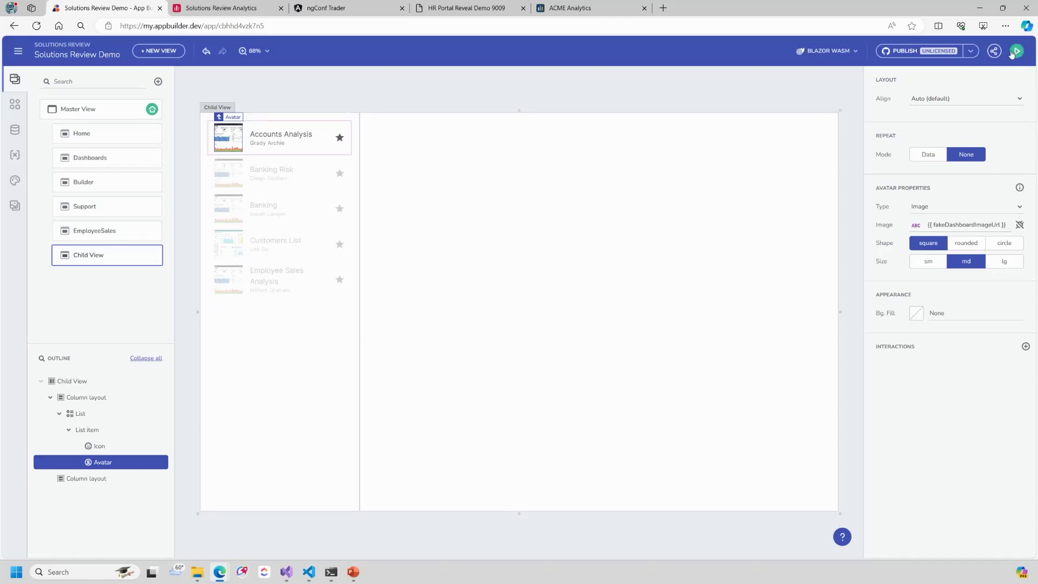
Set the first column layout's overflow to Auto and preview the Child View's scrolling dashboard list.
click(284, 377)
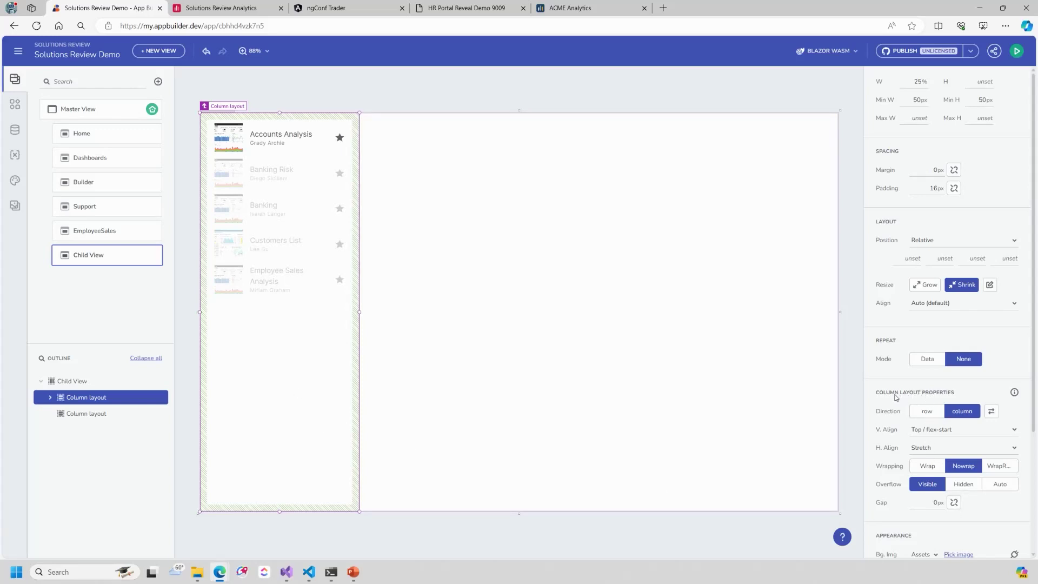
click(1001, 486)
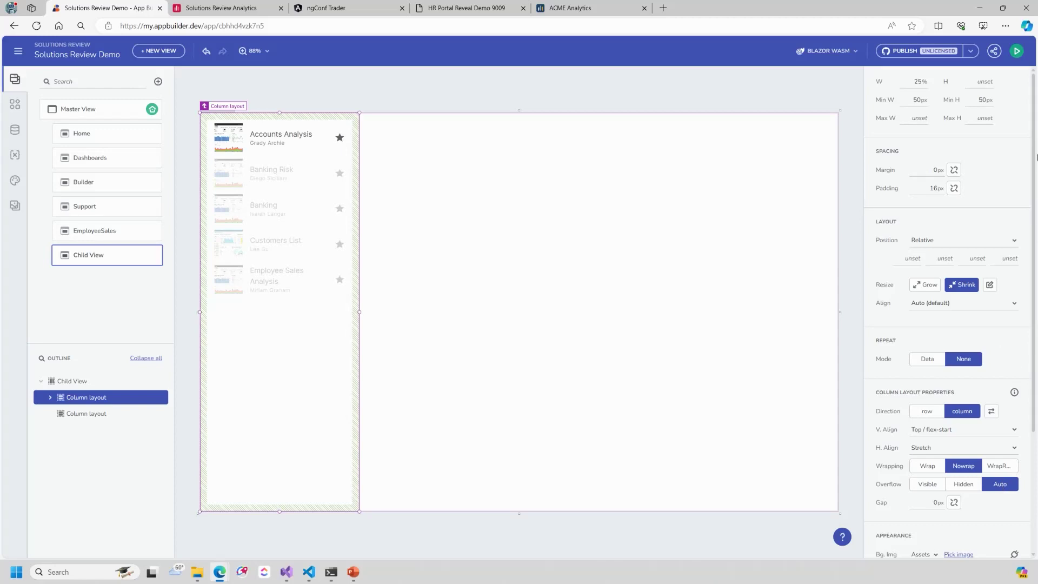
click(1016, 51)
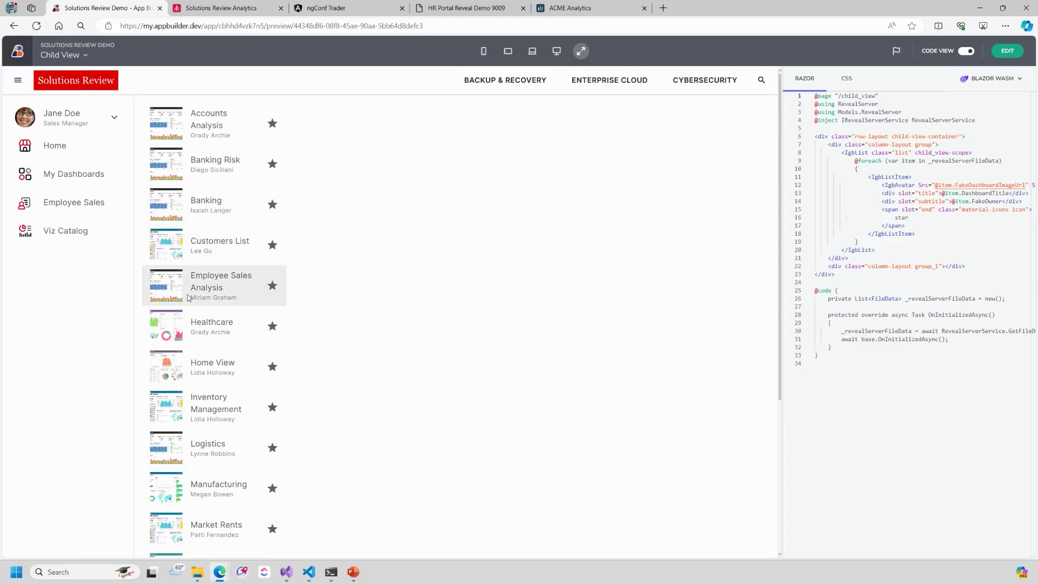
scroll(186, 336, down, 4)
scroll(186, 336, up, 4)
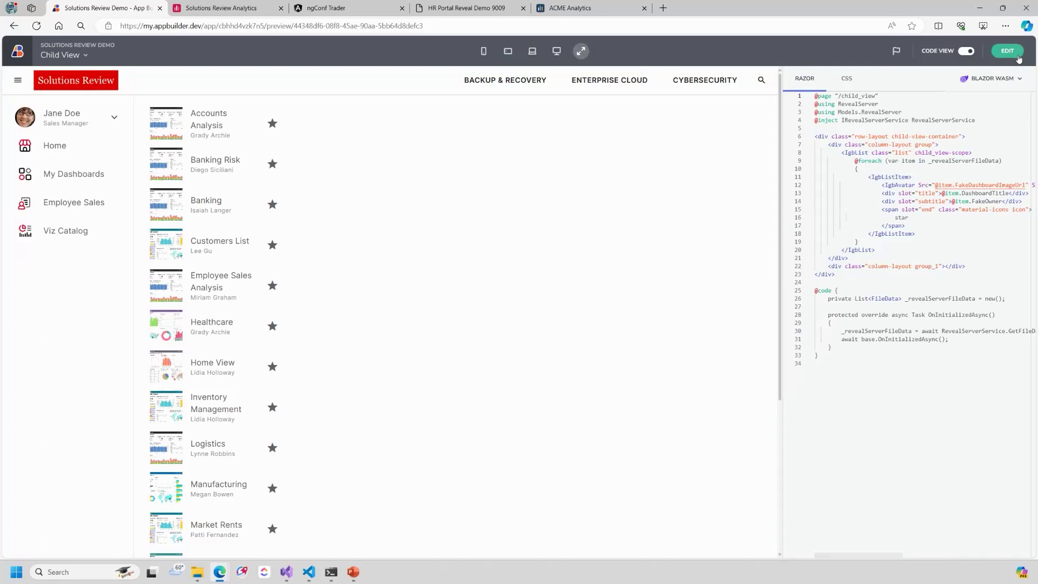
Switch the preview's generated code to Angular standalone components and widen the code area.
click(1015, 79)
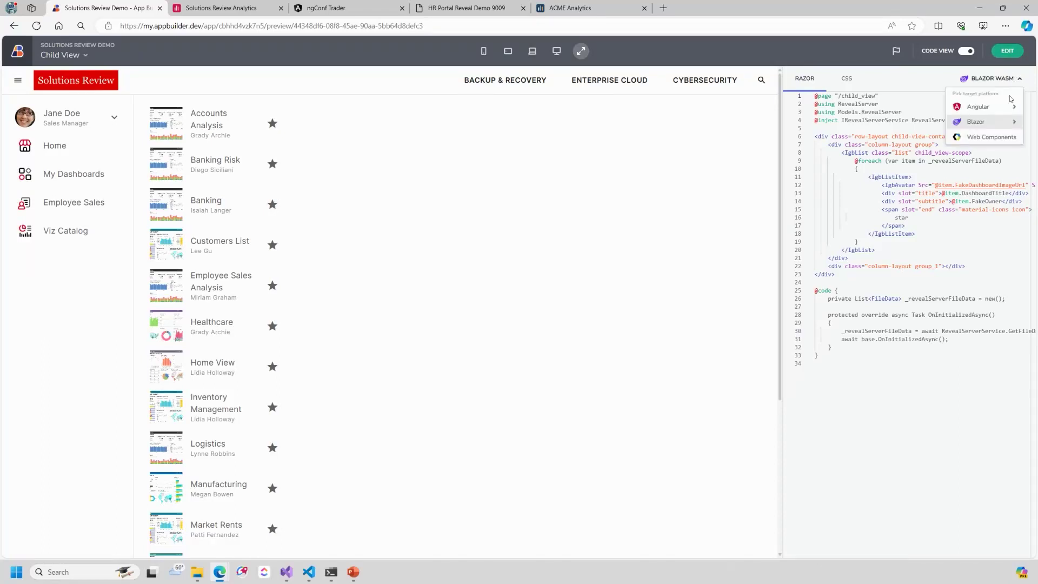
mouse_move(1008, 108)
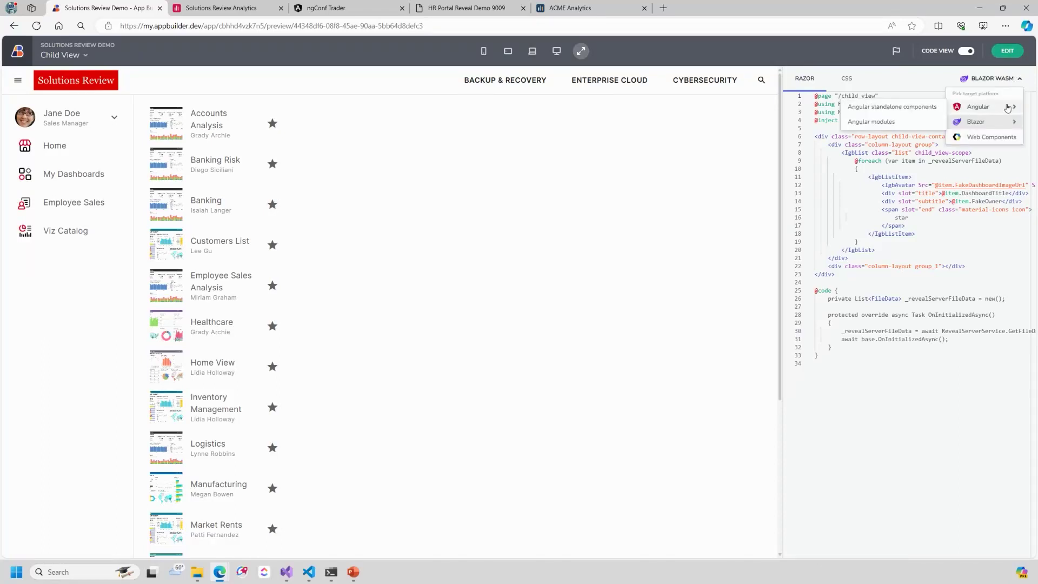
click(890, 107)
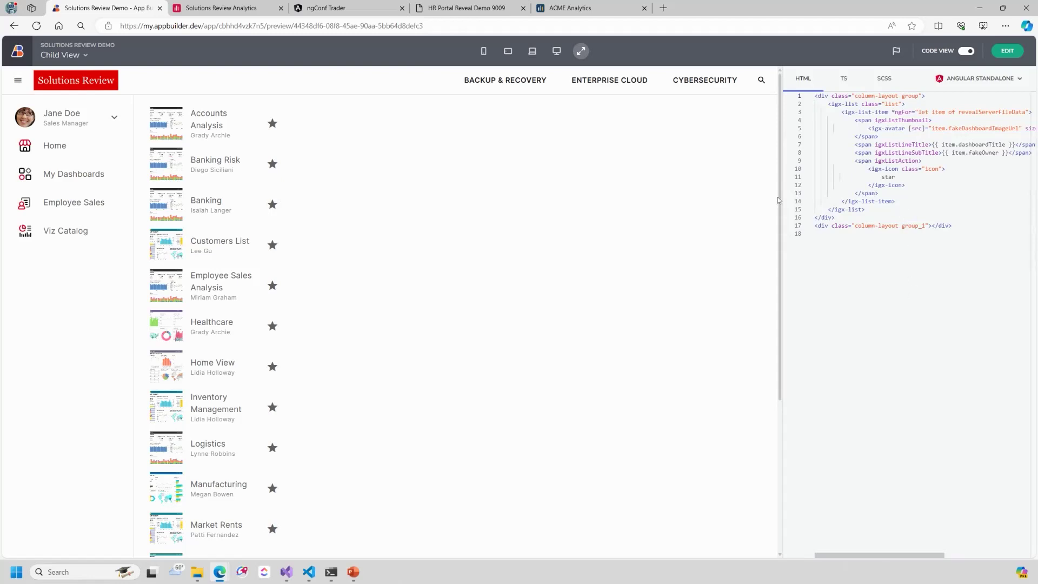
drag(778, 200, 493, 190)
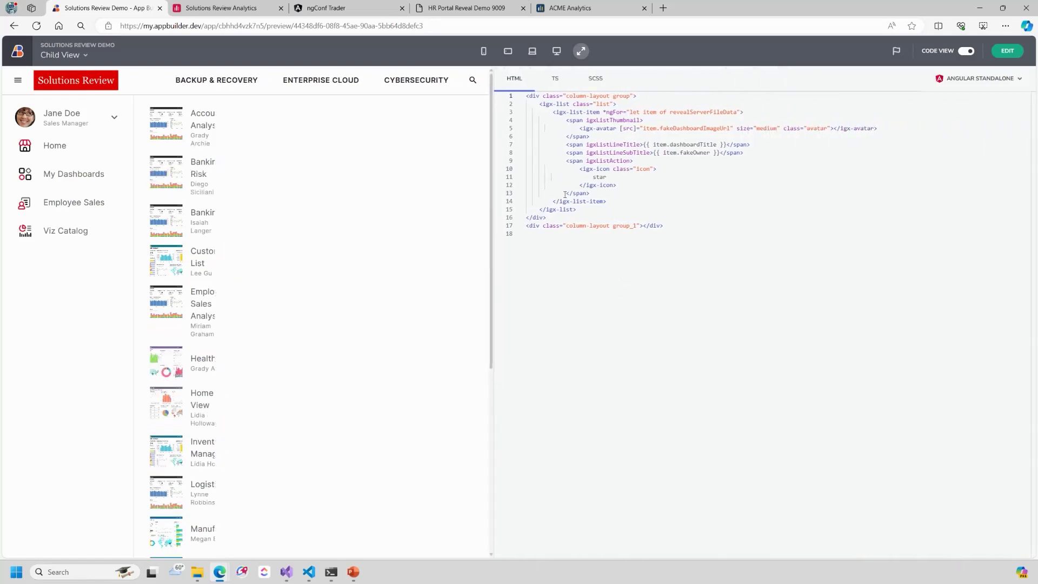
Examine the generated HTML for the list, its revealServerFileData loop, and the title and subtitle bindings.
drag(577, 208, 487, 105)
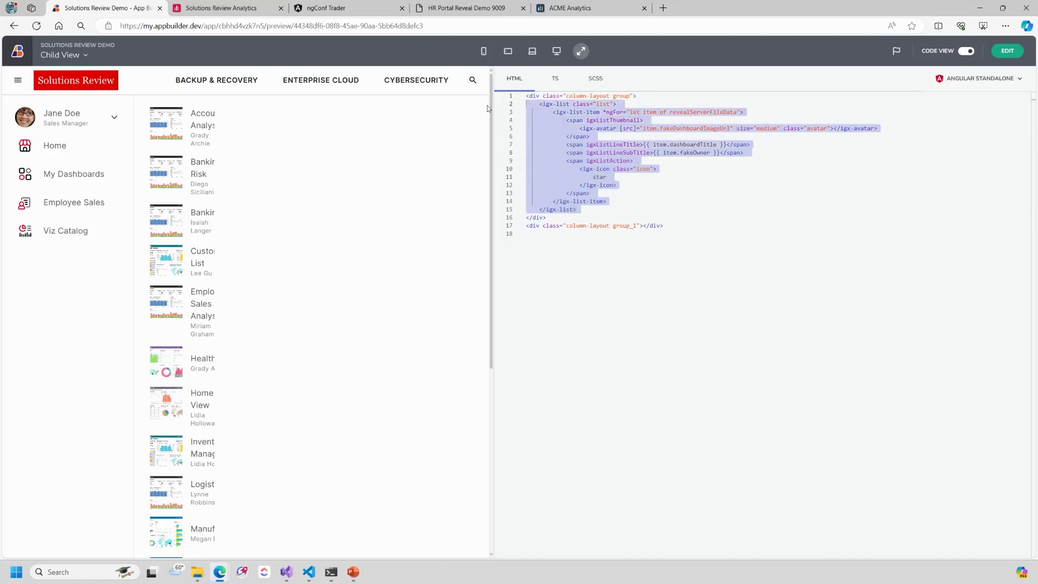
click(761, 184)
drag(664, 112, 737, 112)
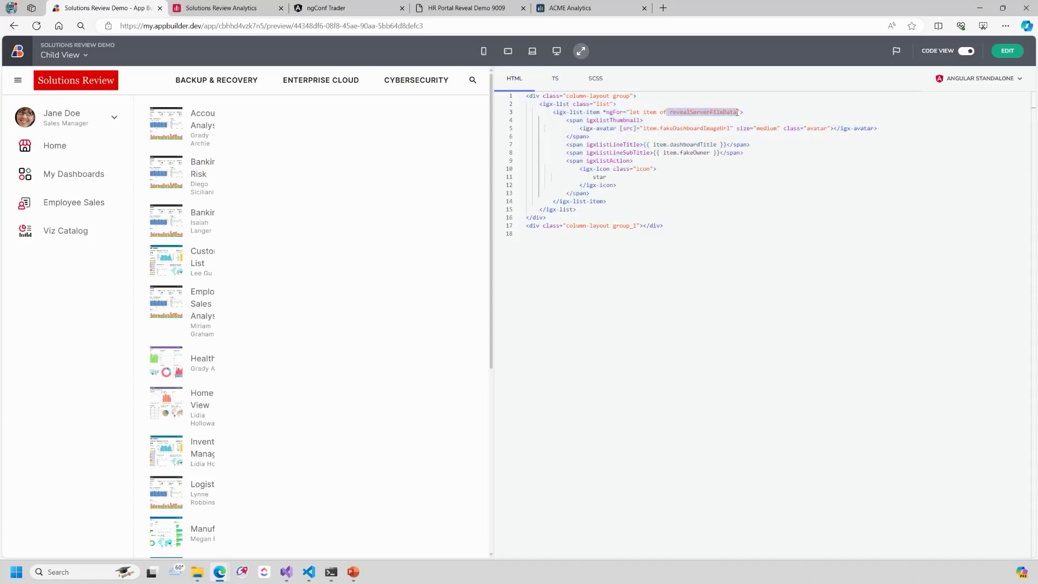
drag(743, 154, 509, 151)
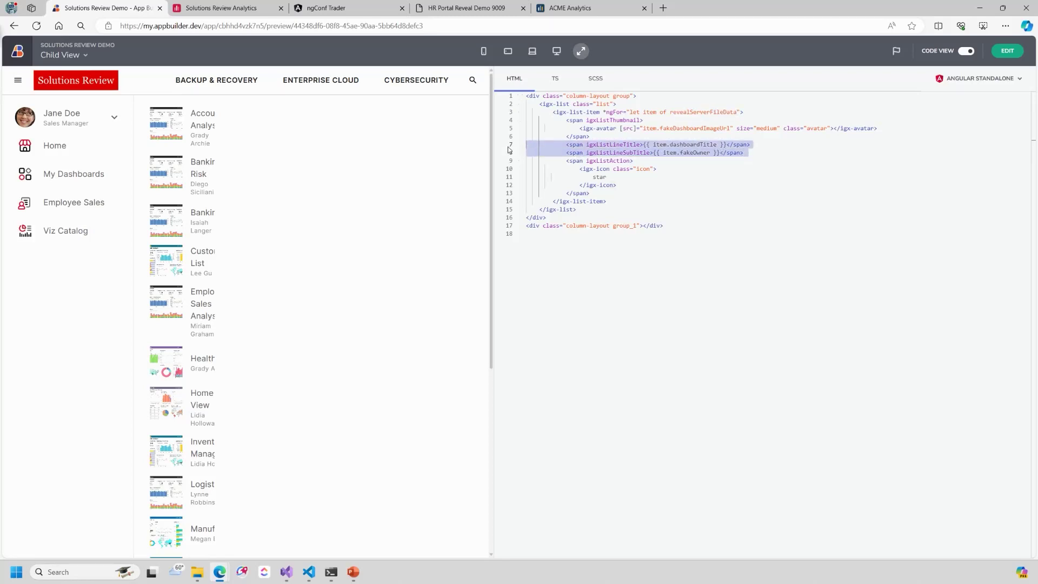
click(663, 225)
Examine the generated TypeScript's data subscription in ngOnInit, and widen the app preview.
click(555, 79)
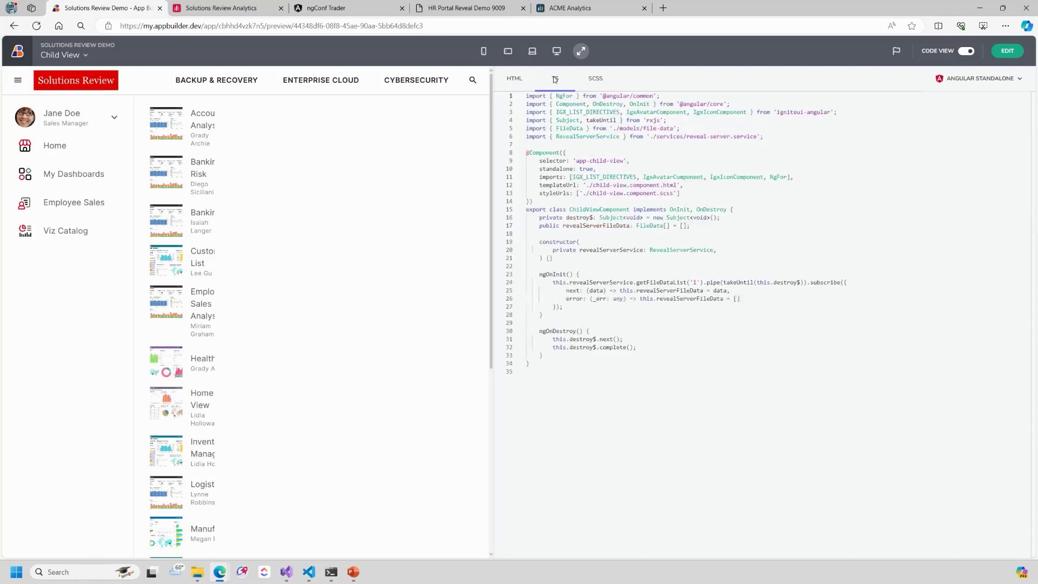
drag(756, 301, 503, 285)
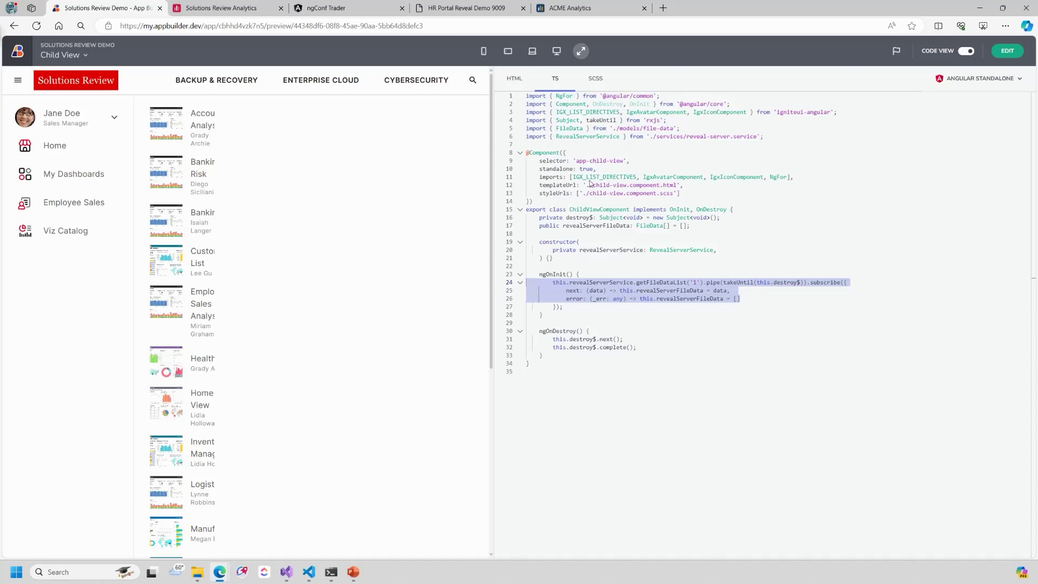
click(644, 343)
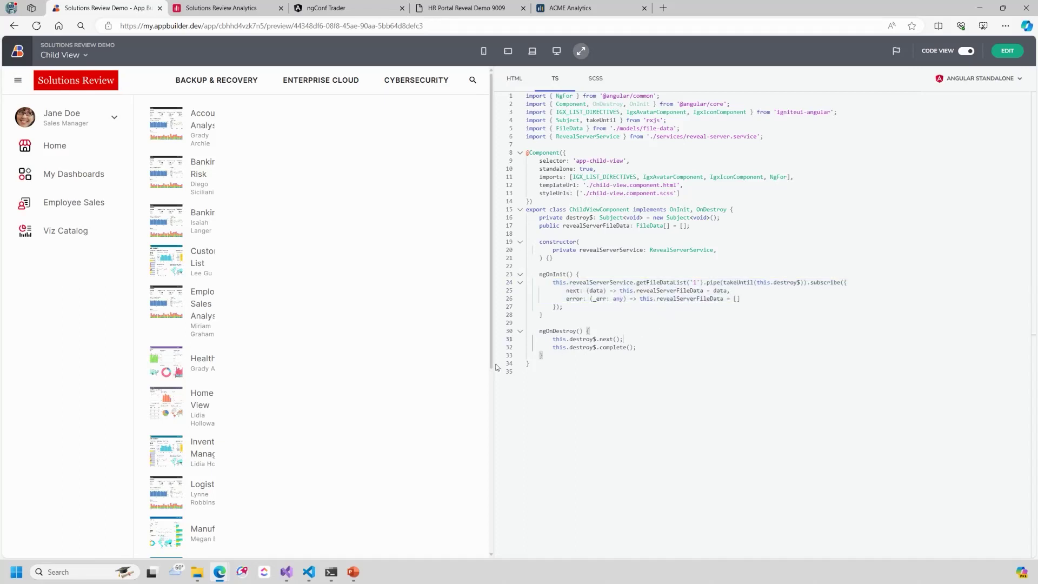
drag(494, 364, 780, 364)
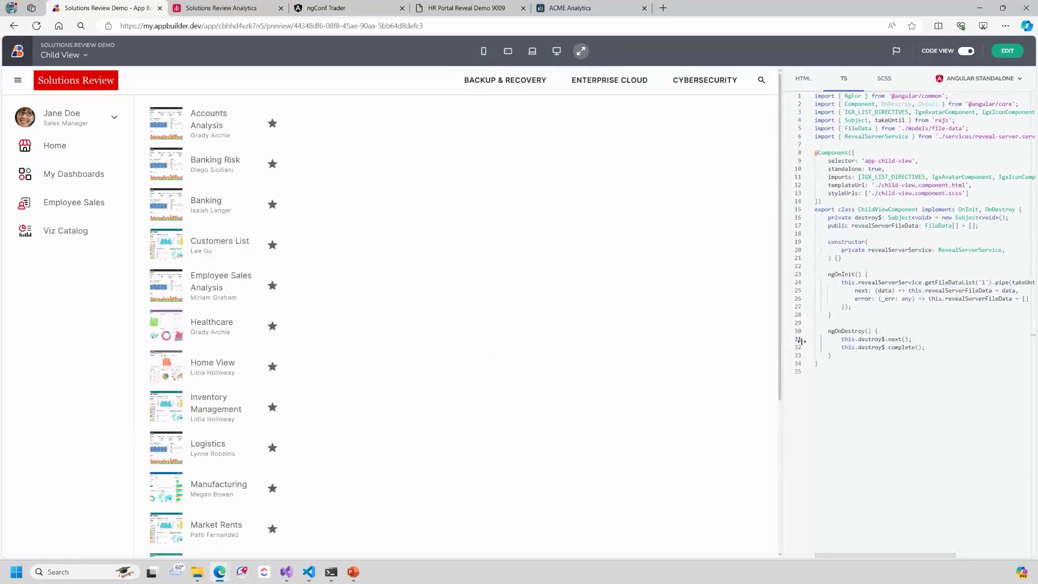
Return to editing the Child View and turn off the list item's actions.
click(1007, 51)
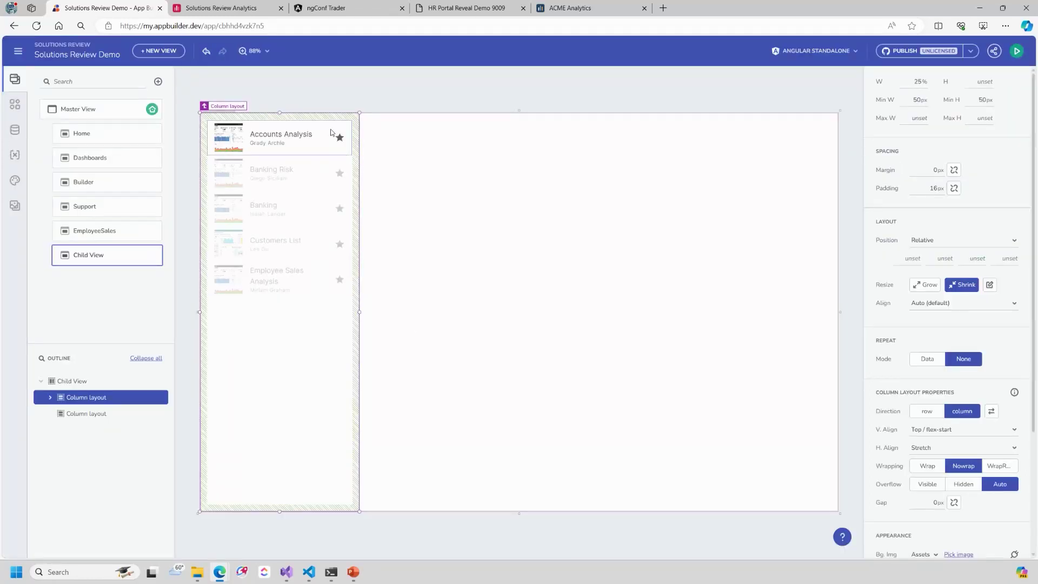
click(331, 133)
click(916, 373)
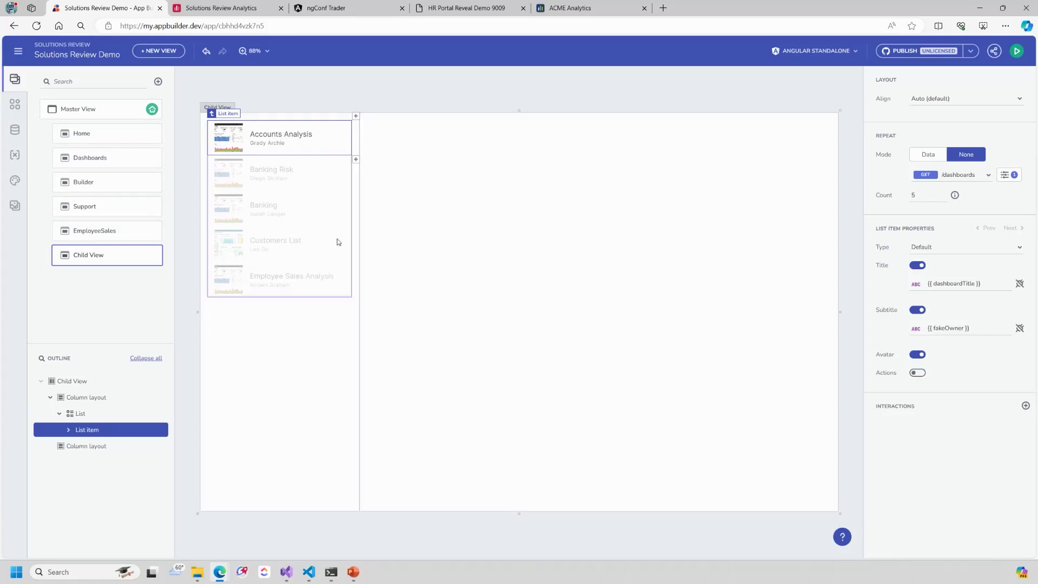
Add a Reveal Dashboard to the empty second column layout and bind its base URL to revealServerUri.
click(527, 285)
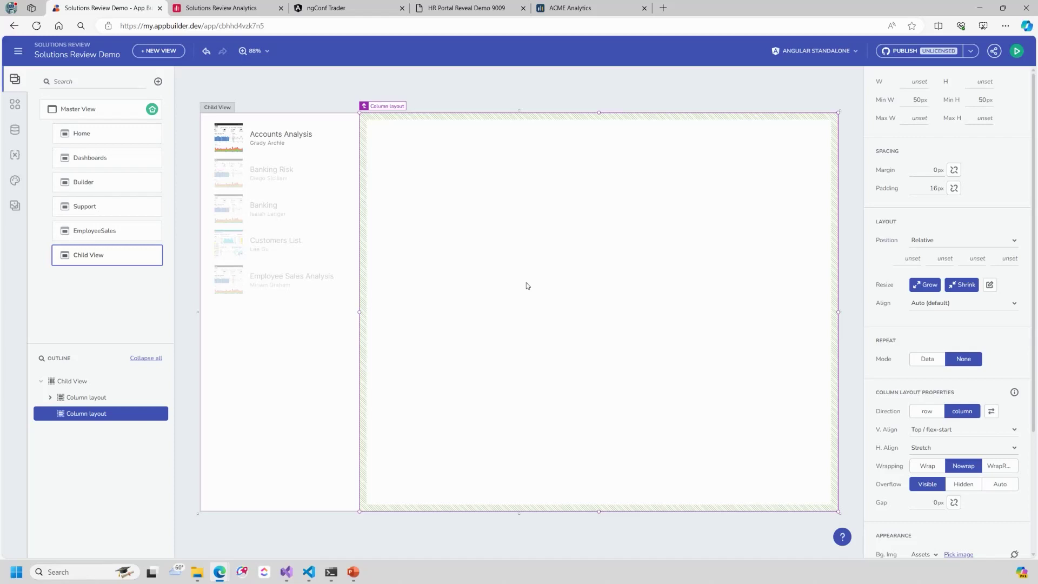
click(15, 104)
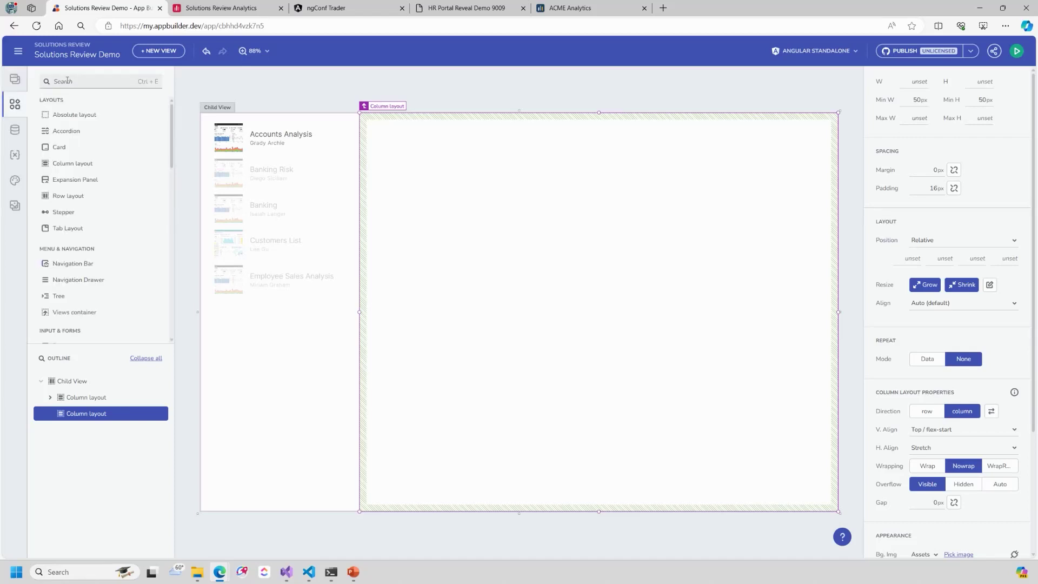
text(reve)
drag(81, 107, 514, 182)
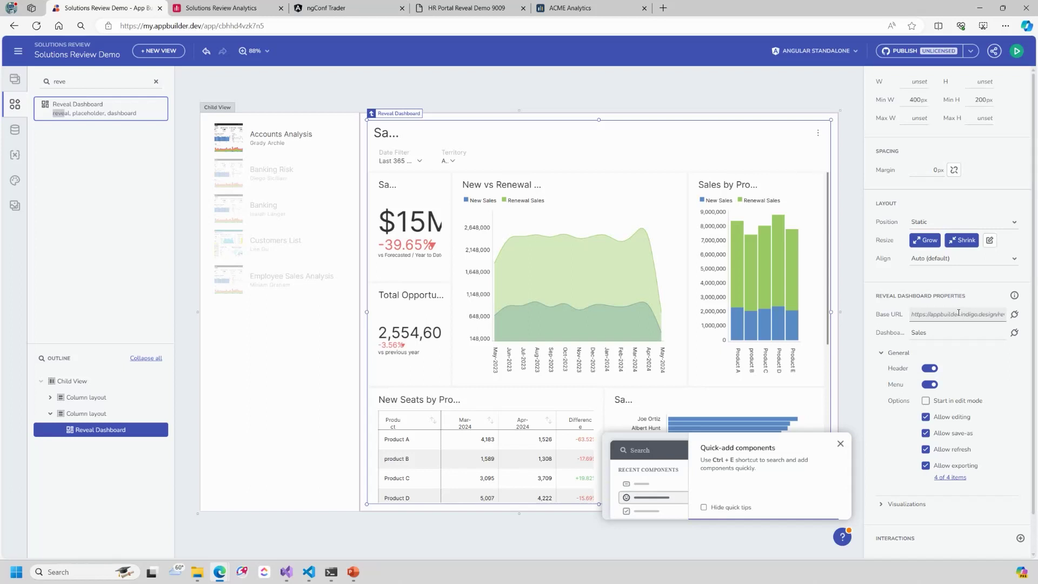
click(1014, 314)
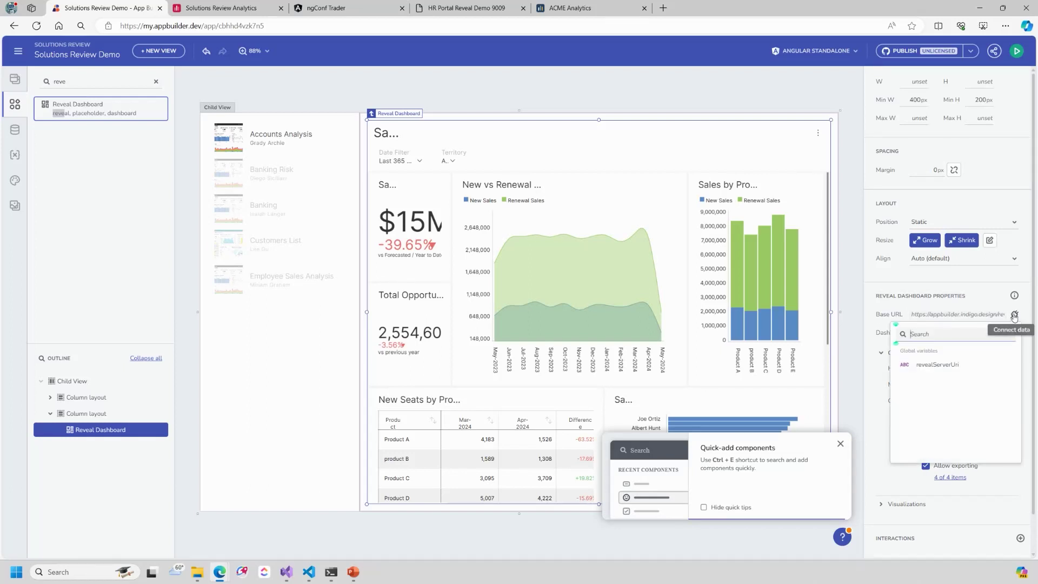
click(954, 365)
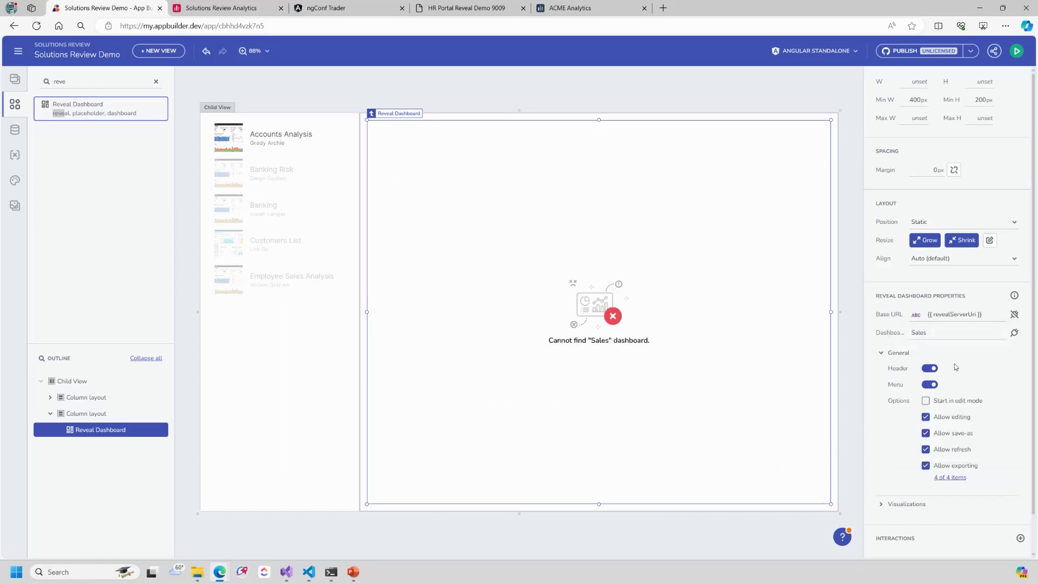
Set the Reveal Dashboard's dashboard name to Banking.
click(968, 338)
double_click(967, 337)
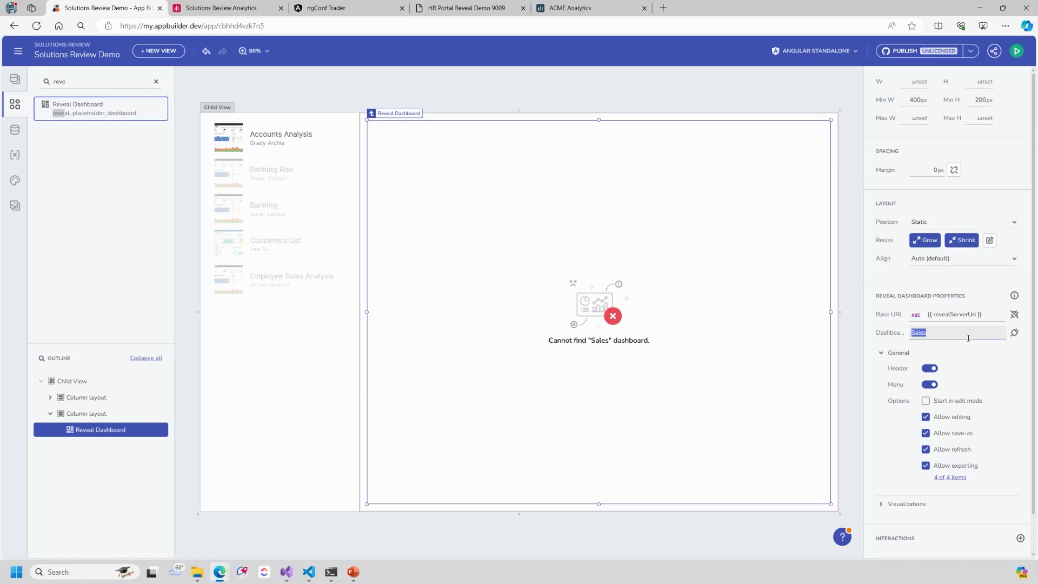
text(Banking)
key(Return)
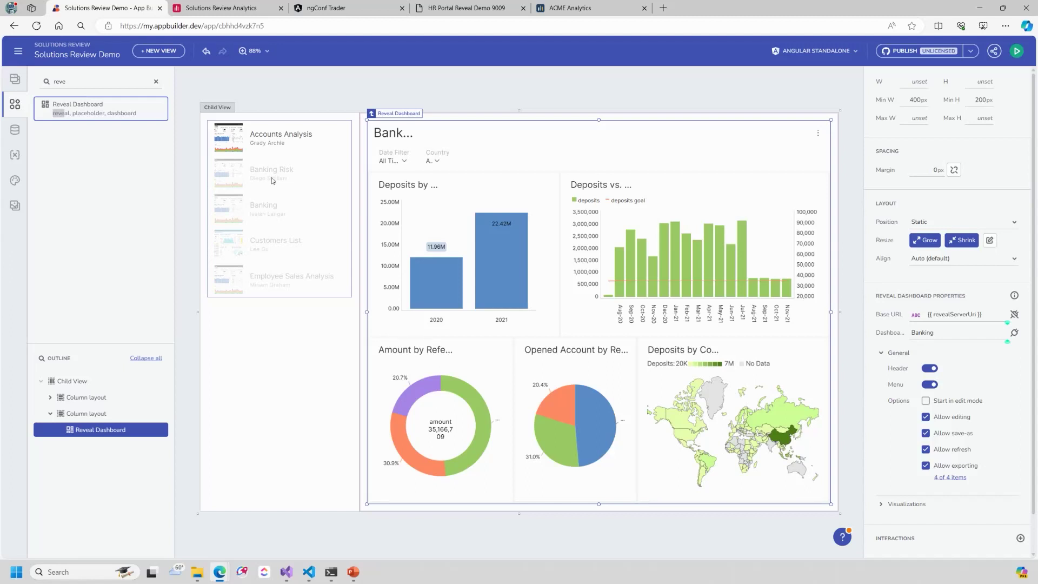
Preview the Child View with the Banking dashboard beside the list.
click(290, 139)
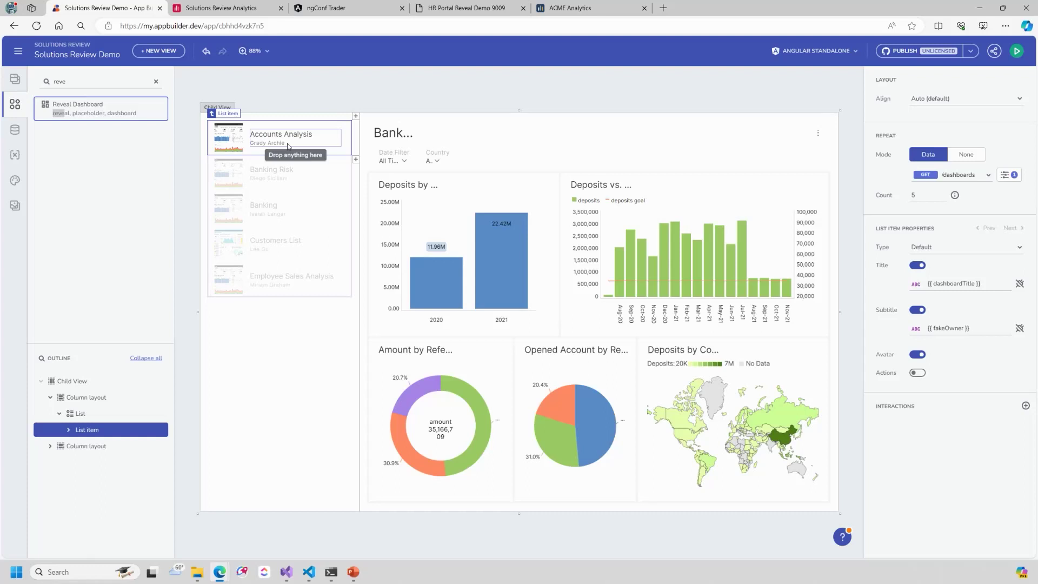
click(663, 271)
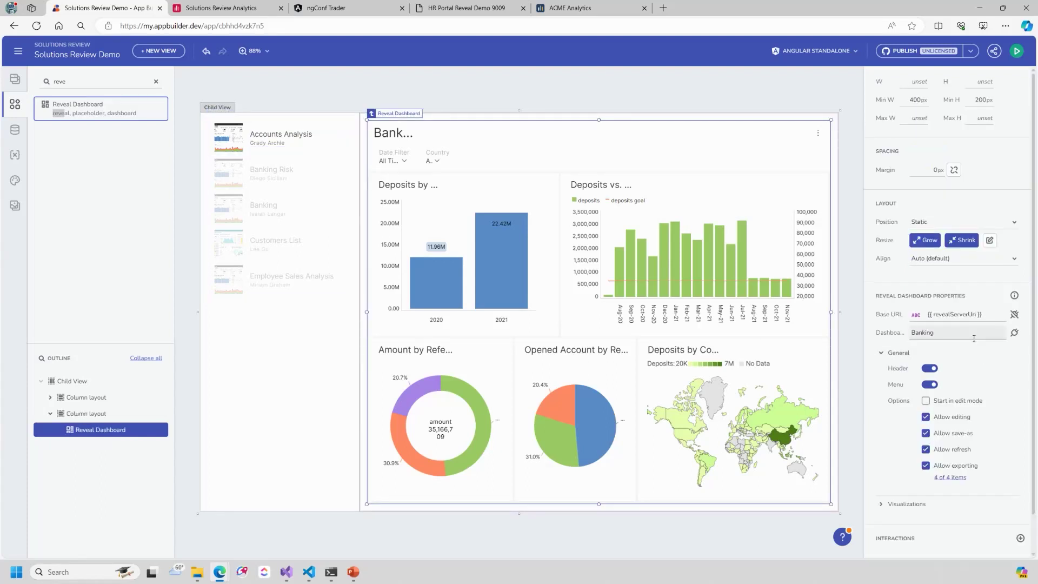
click(1016, 51)
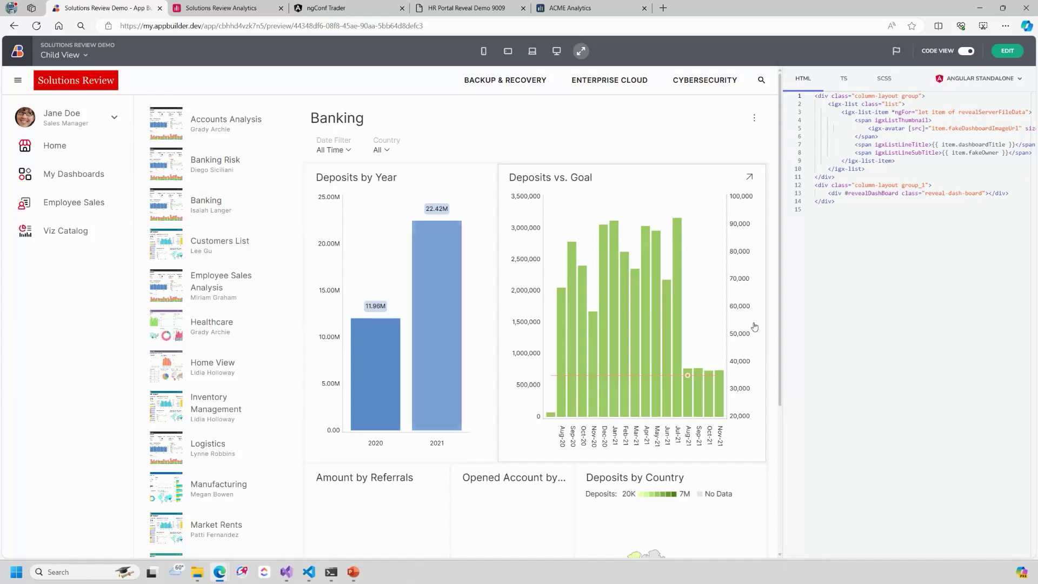
Return to editing and give the list item an on-click interaction of type Set variable.
click(1007, 51)
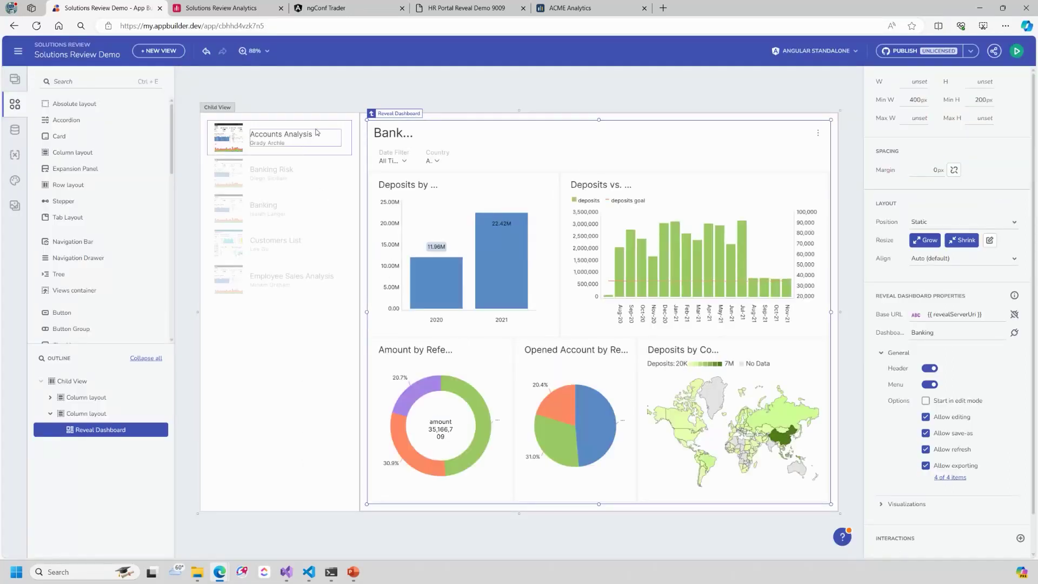
click(317, 132)
click(1023, 407)
click(997, 444)
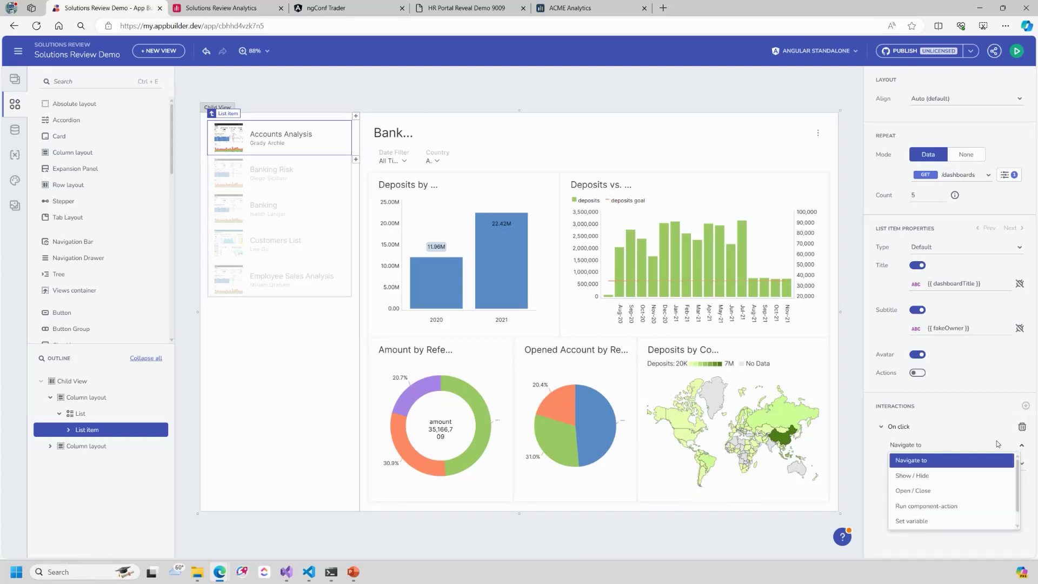
scroll(981, 475, down, 2)
click(910, 508)
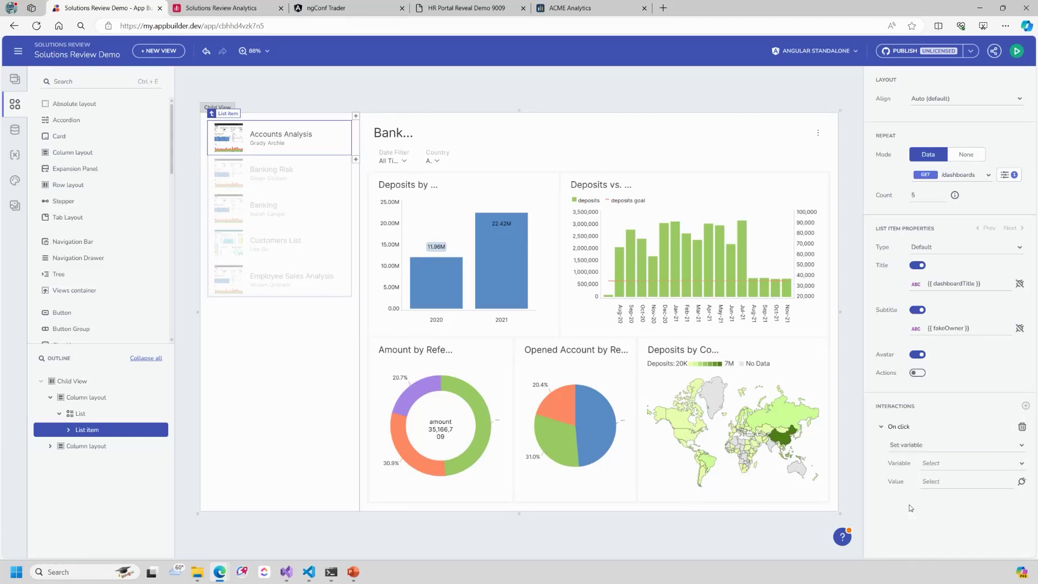
Create a local string variable named DashboardName as the variable for the on-click interaction.
click(1007, 468)
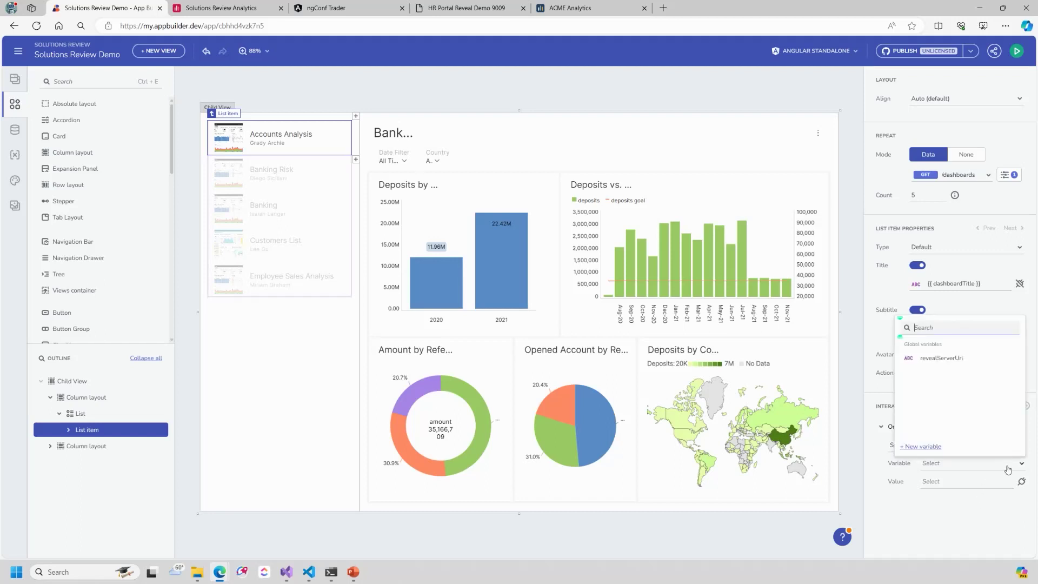
click(937, 447)
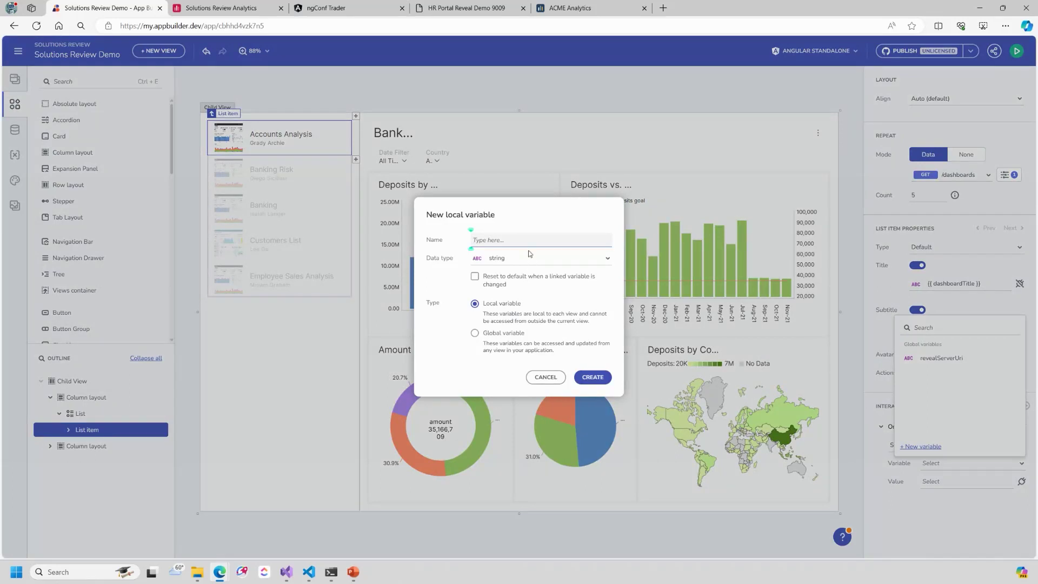
text(dashboardId)
key(Return)
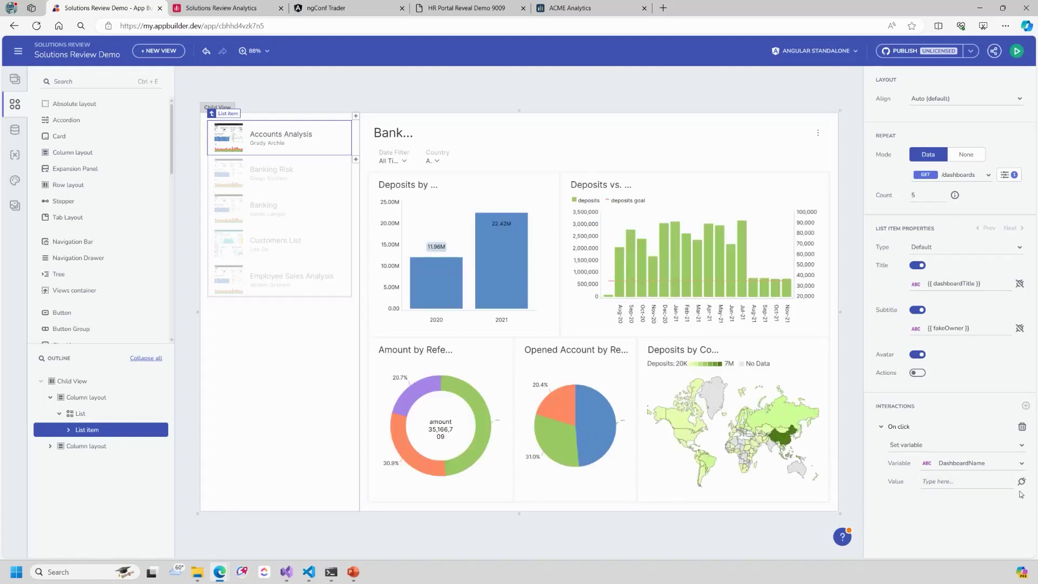
Bind the on-click interaction's value to the dashboardFileName field of /dashboards.
click(1009, 482)
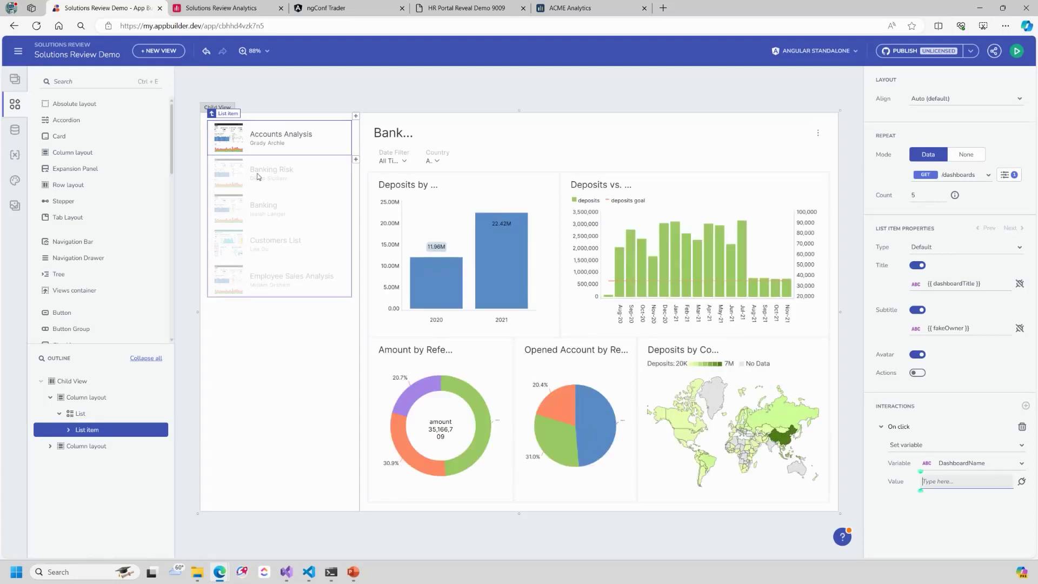
click(1021, 481)
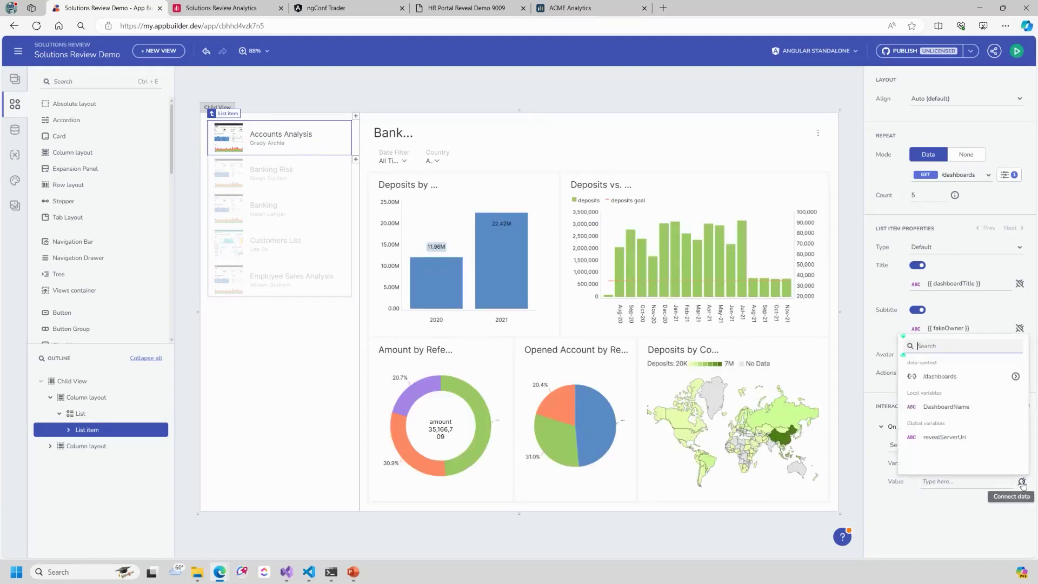
click(1015, 376)
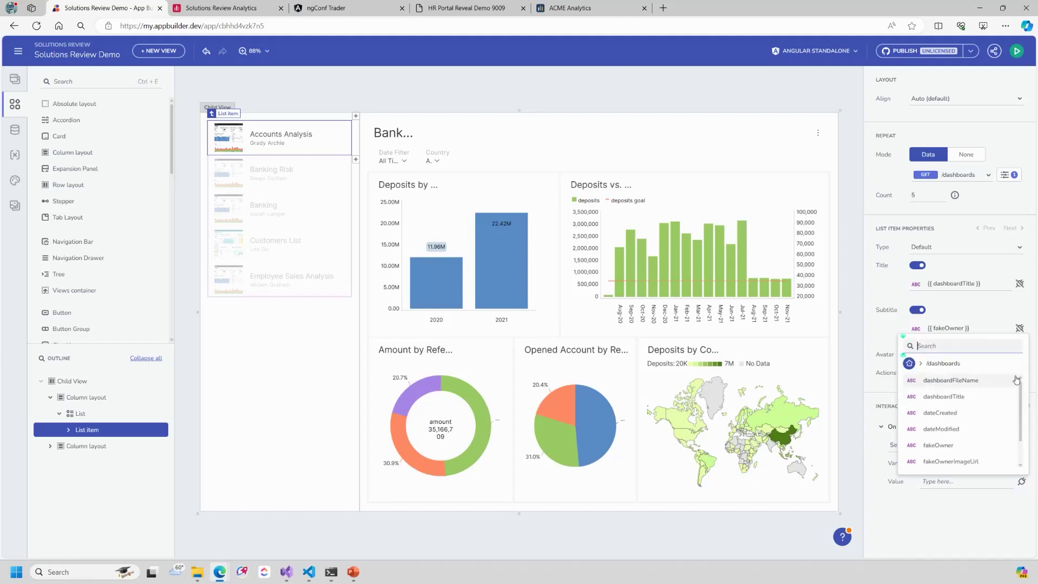
click(949, 381)
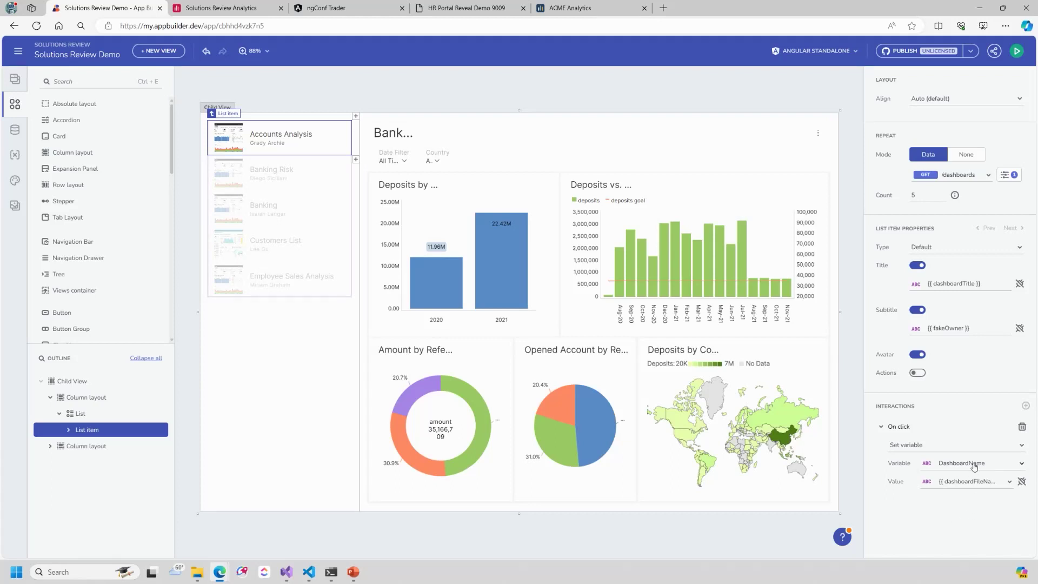
Bind the Reveal Dashboard's dashboard name to the DashboardName variable.
click(615, 242)
click(1014, 333)
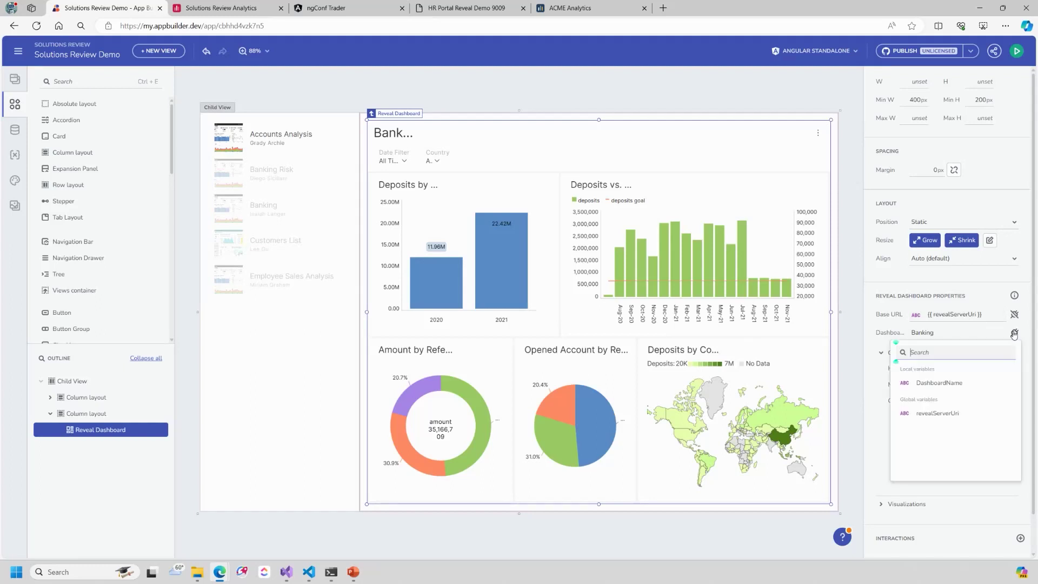
click(940, 382)
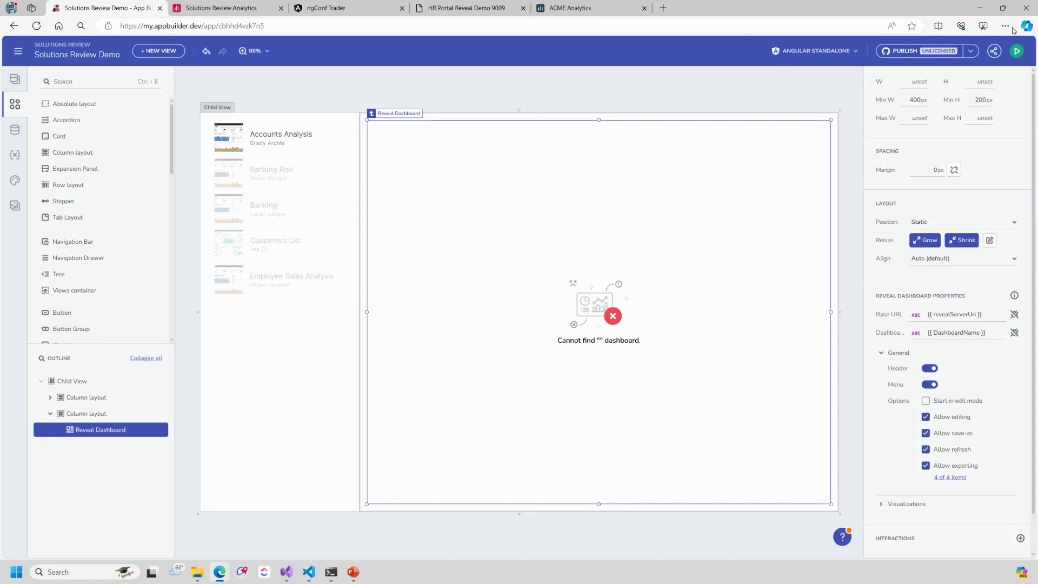
Preview the Child View and open the Banking Risk, Employee Sales Analysis and Home View dashboards from the list.
click(1016, 51)
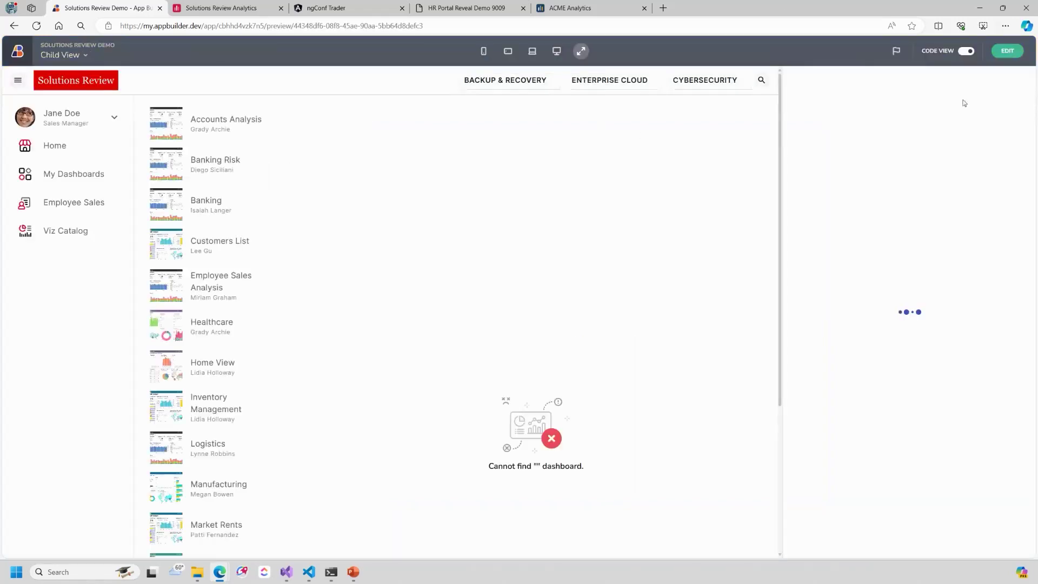
click(227, 172)
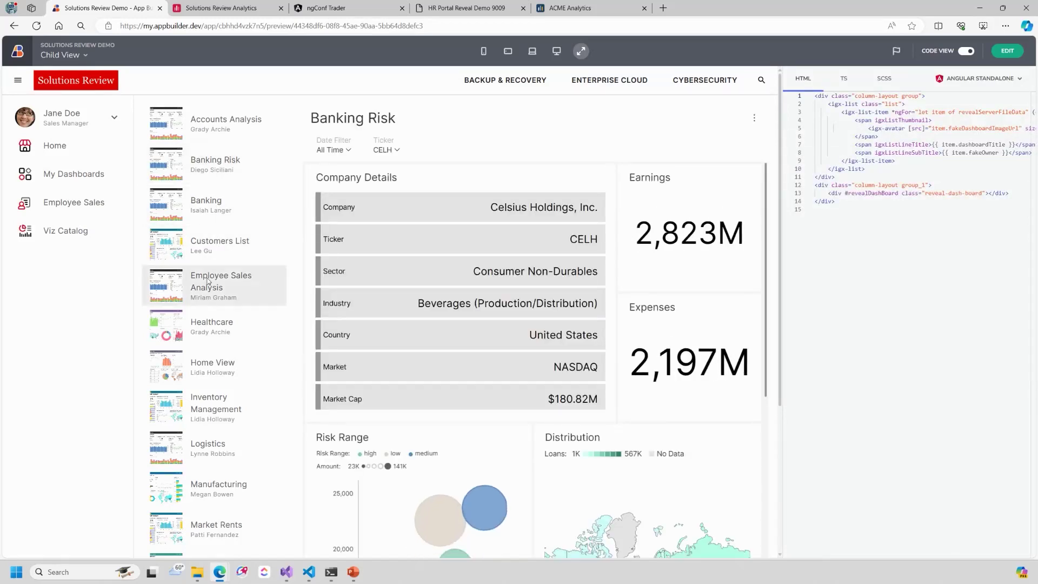
click(208, 282)
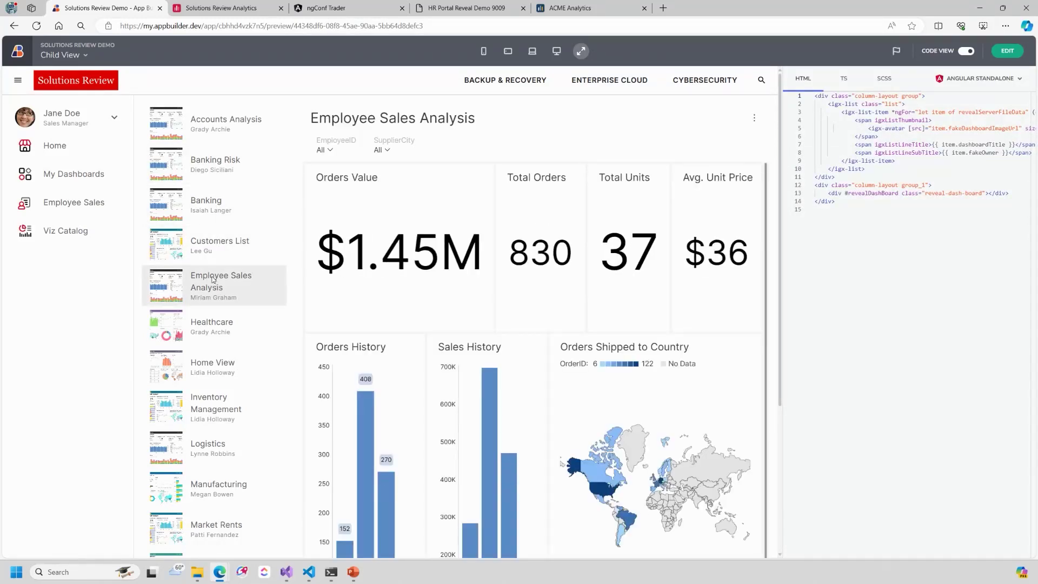
click(221, 372)
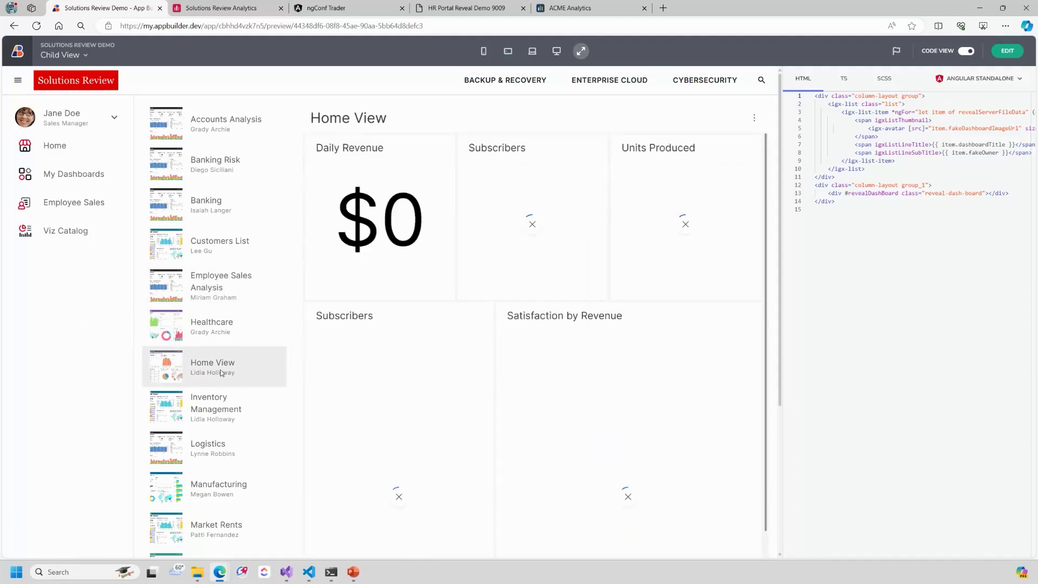
Open the Healthcare dashboard, hide the code view, and open the Employee Sales Analysis, Customers List and Banking dashboards from the list.
click(219, 312)
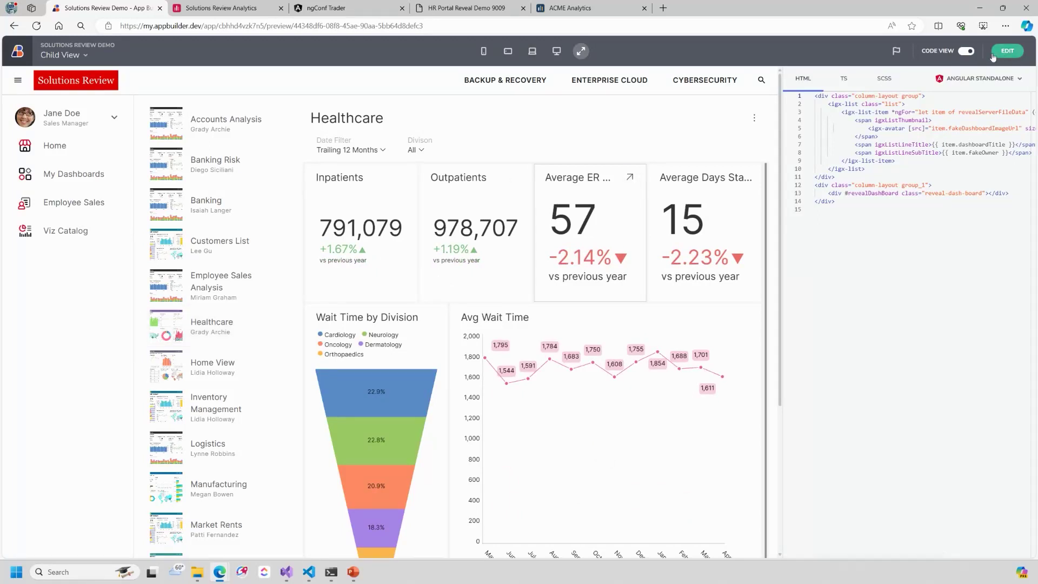
click(966, 53)
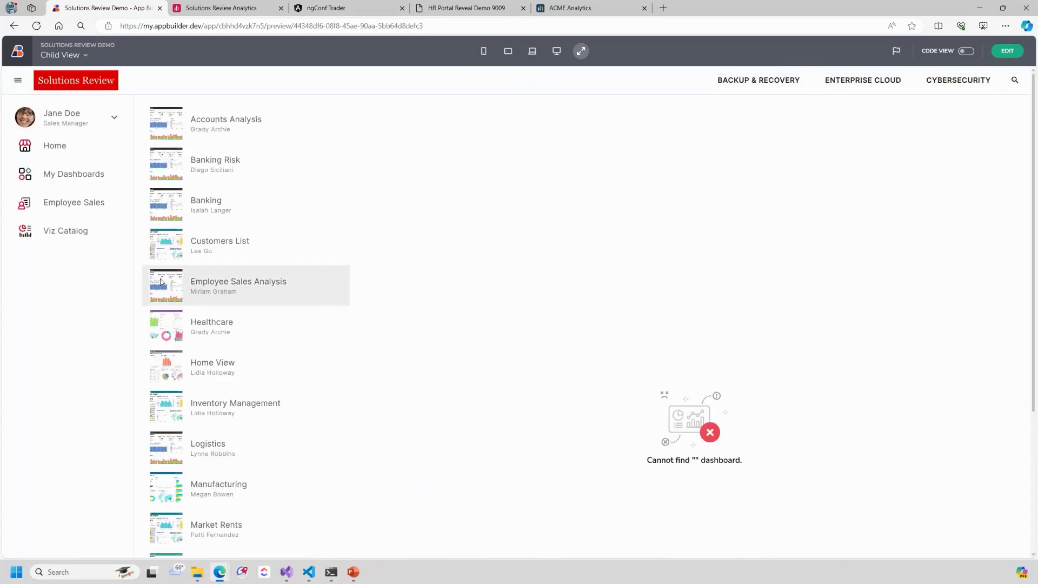
click(256, 285)
click(255, 248)
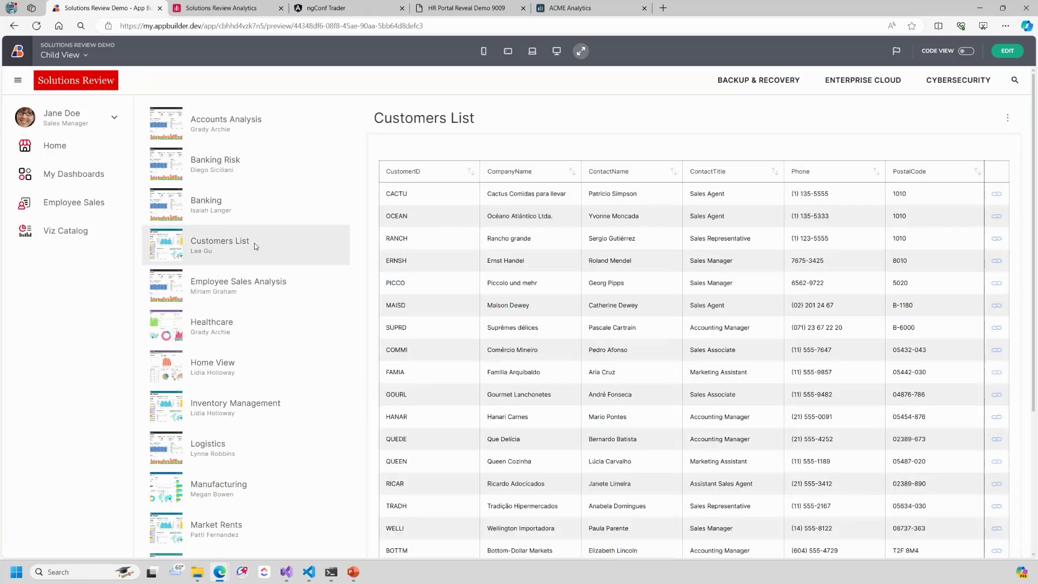
click(239, 201)
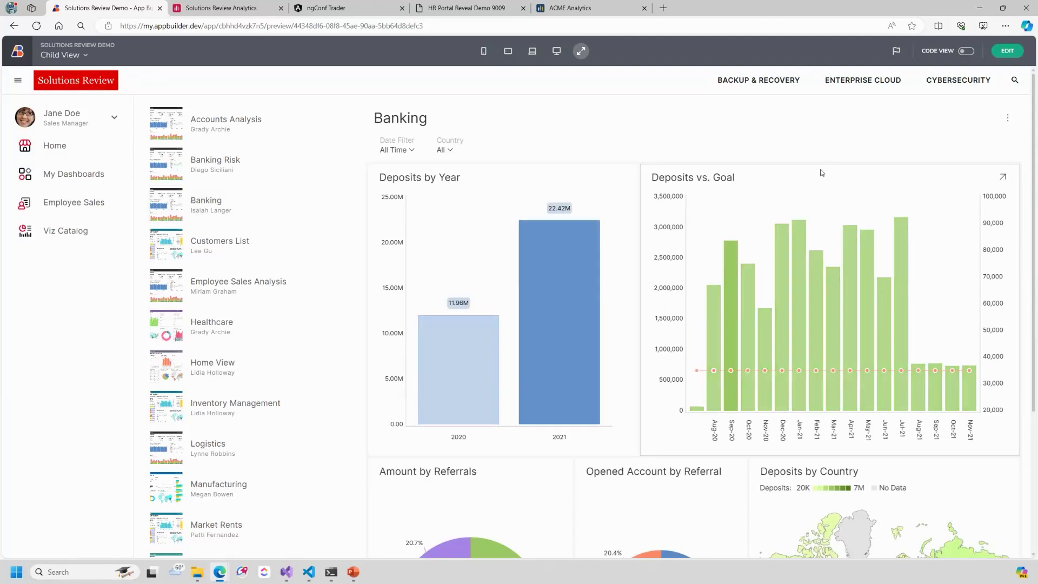
Put the Banking dashboard into edit mode and open its Deposits by Year visualization for editing.
click(1005, 118)
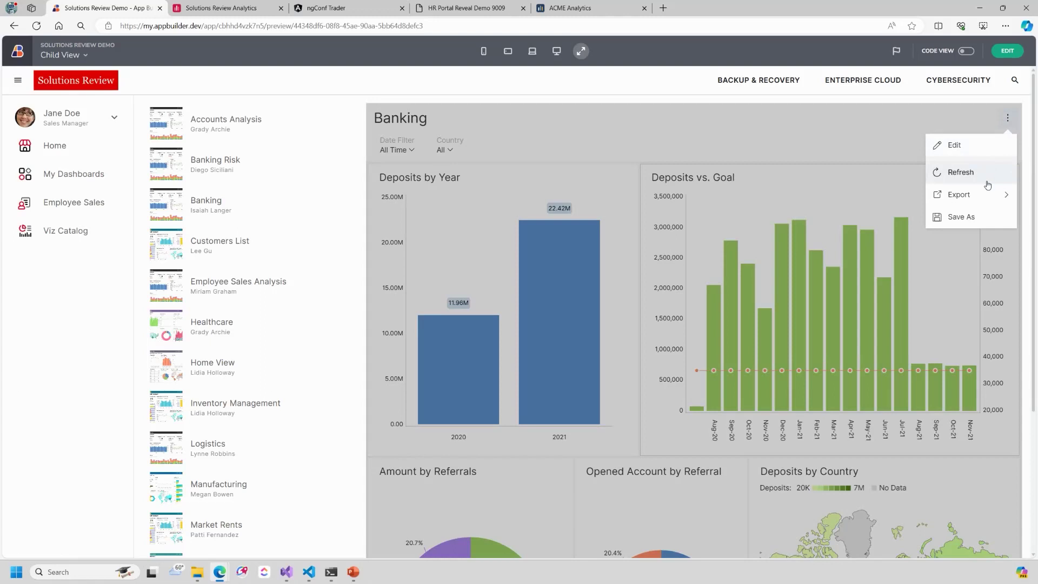
click(982, 150)
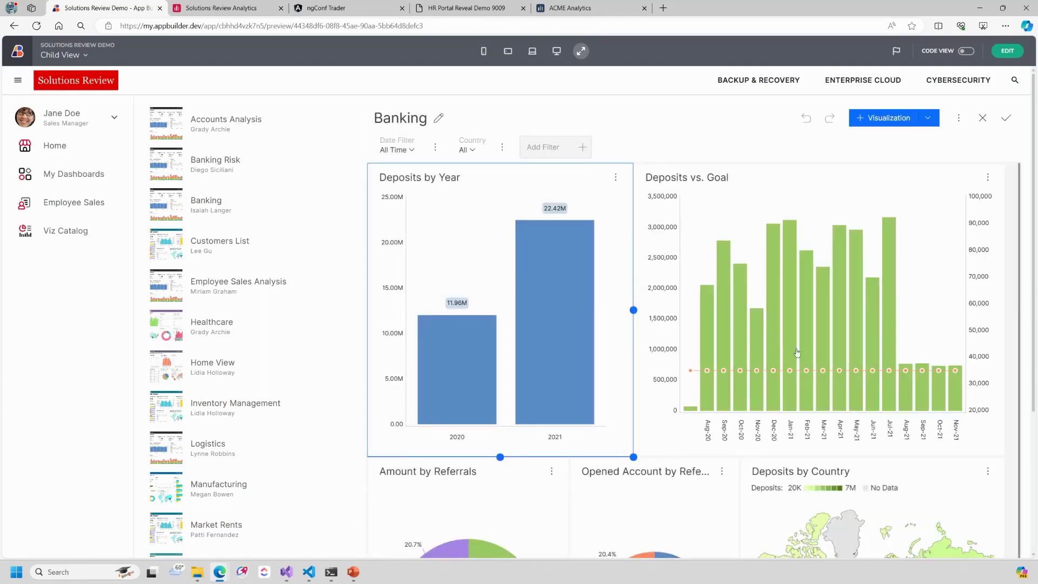
click(928, 245)
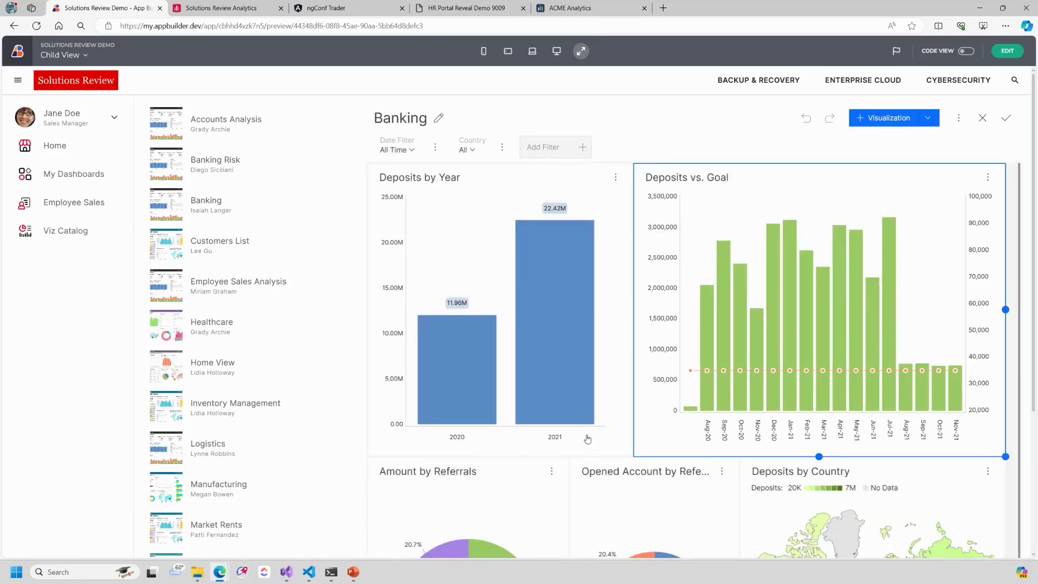
click(606, 360)
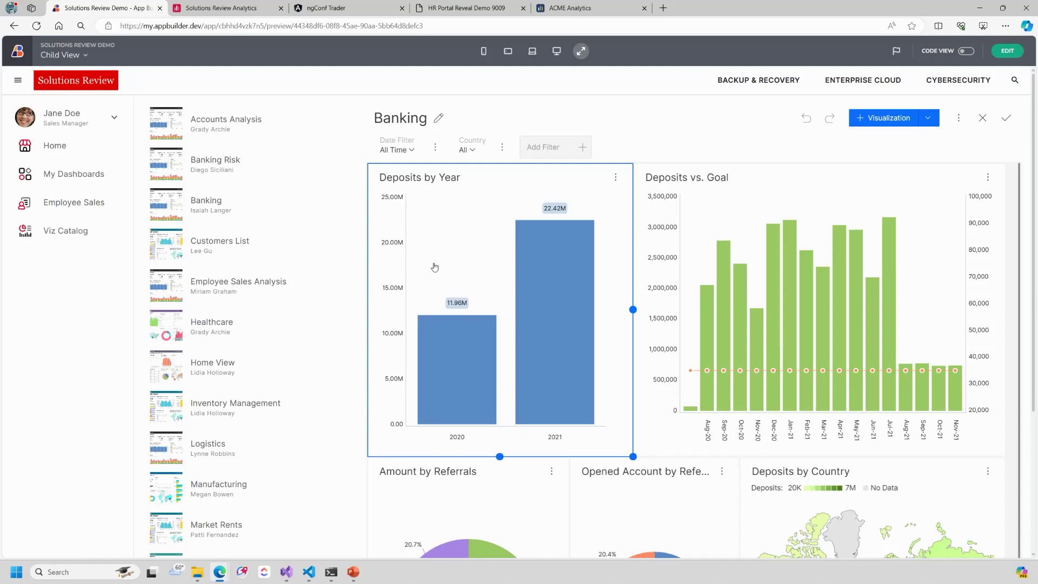
click(615, 177)
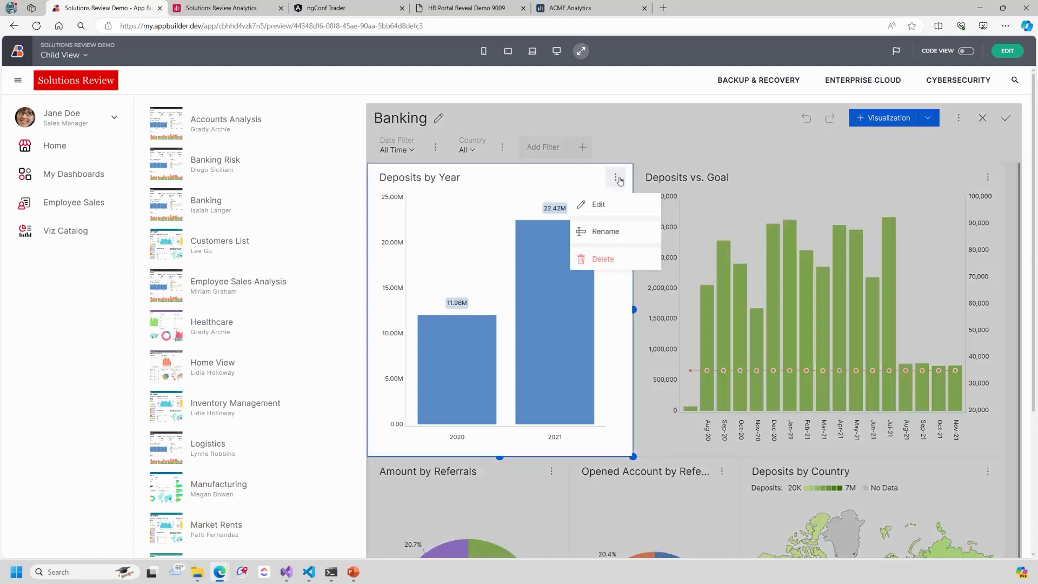
click(613, 209)
Replace the Deposits by Year chart's label with the Country field and its value with the deposits goal field.
drag(513, 242, 432, 256)
drag(511, 298, 454, 286)
drag(424, 340, 518, 292)
drag(412, 439, 520, 228)
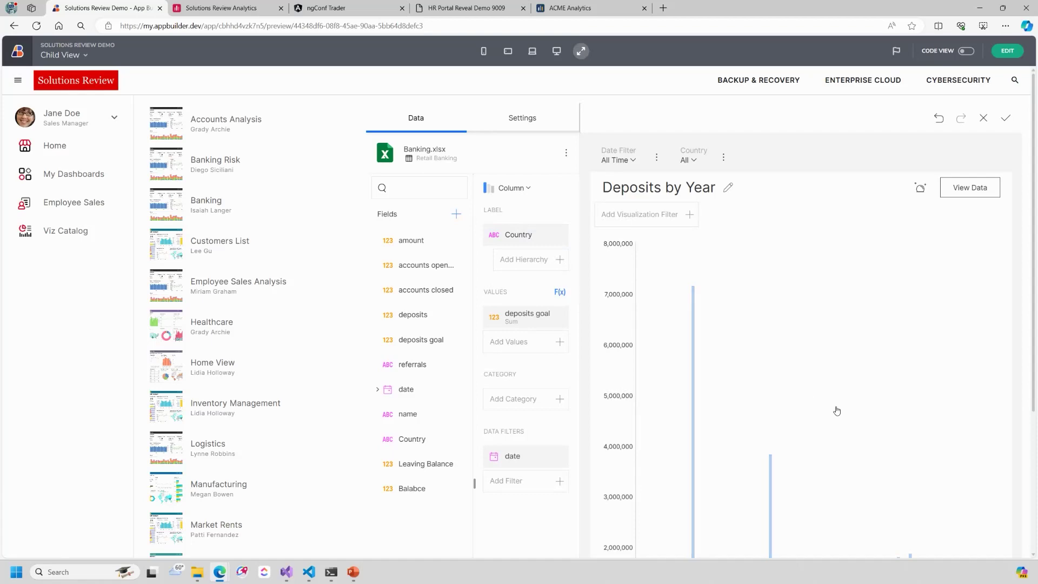
drag(1033, 384, 1028, 502)
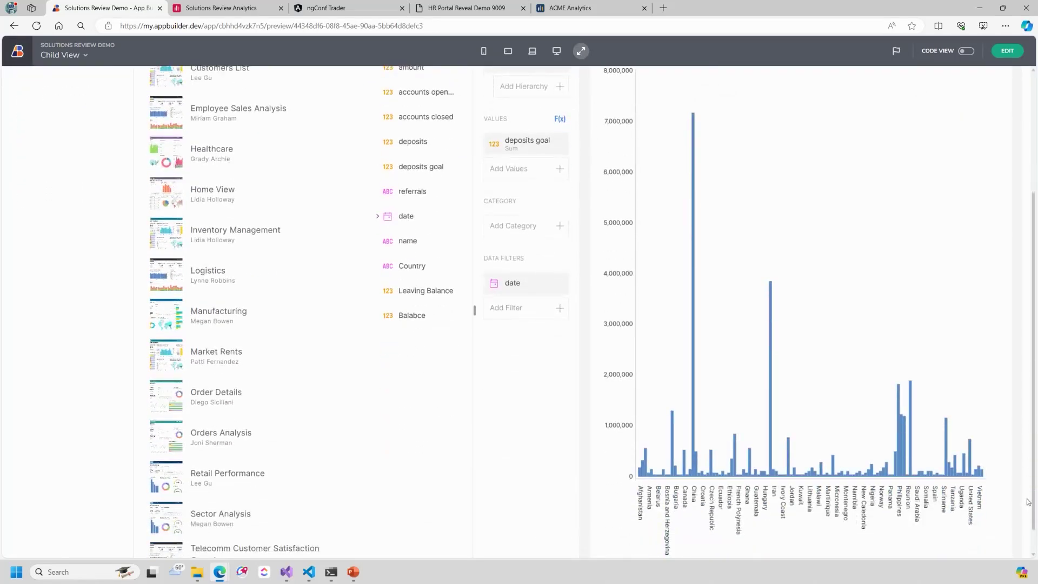
drag(1028, 501, 1034, 363)
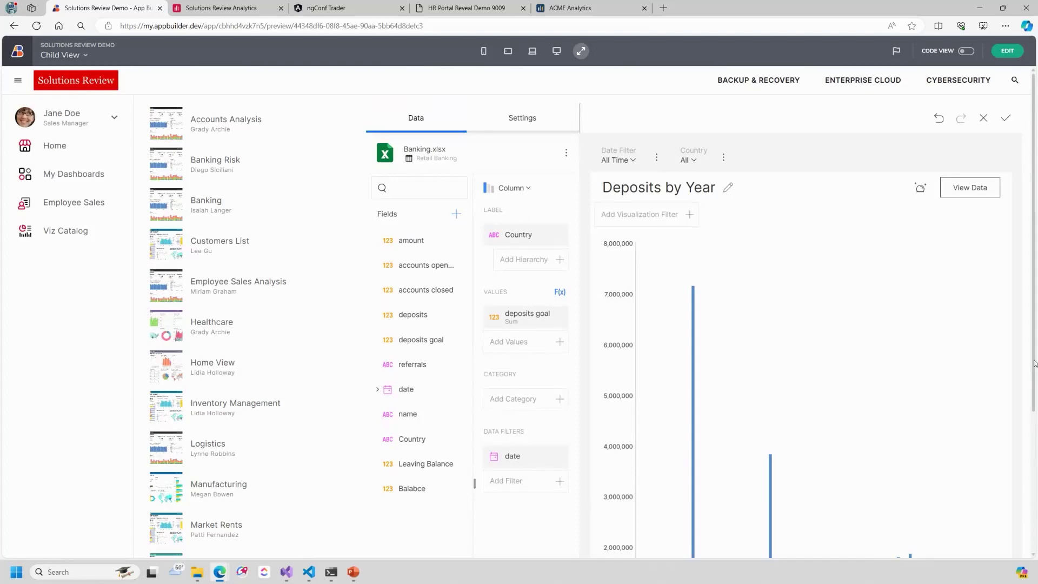
Examine the chart types offered for the Deposits by Year visualization, keeping the Column type.
click(505, 188)
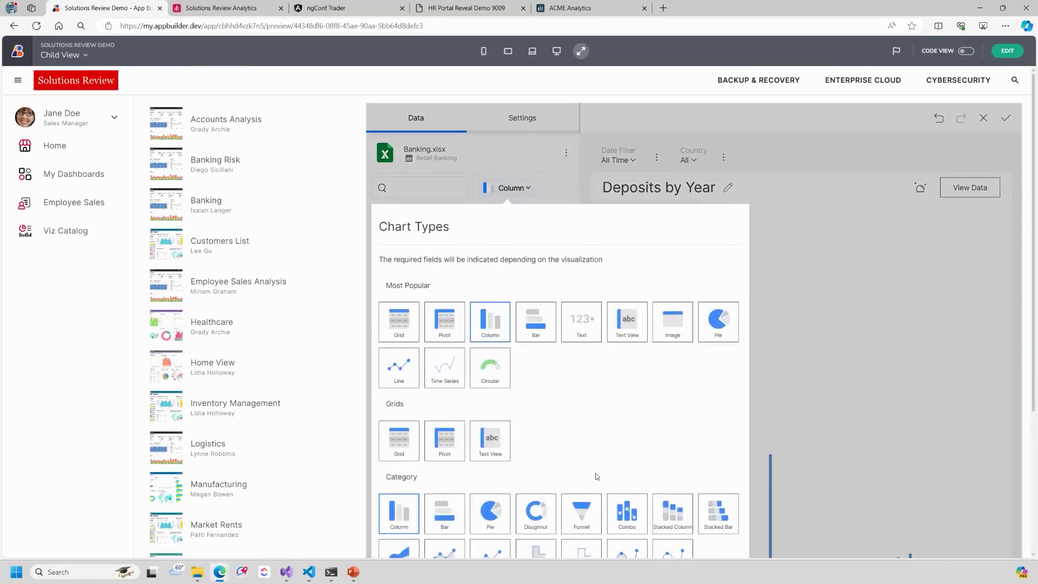
scroll(597, 475, down, 5)
scroll(610, 303, up, 3)
scroll(610, 302, up, 1)
scroll(607, 346, down, 3)
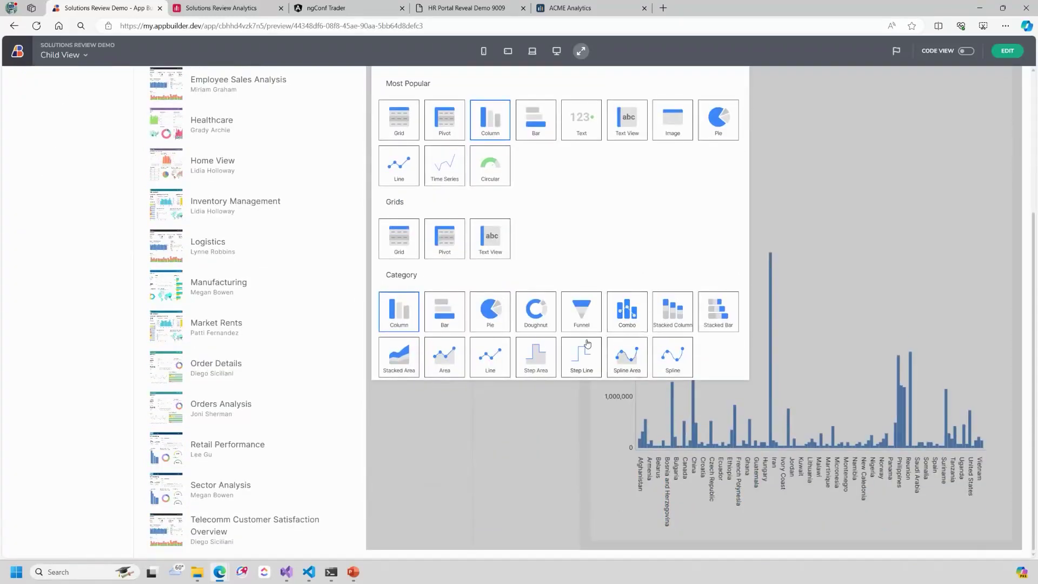
scroll(587, 343, up, 3)
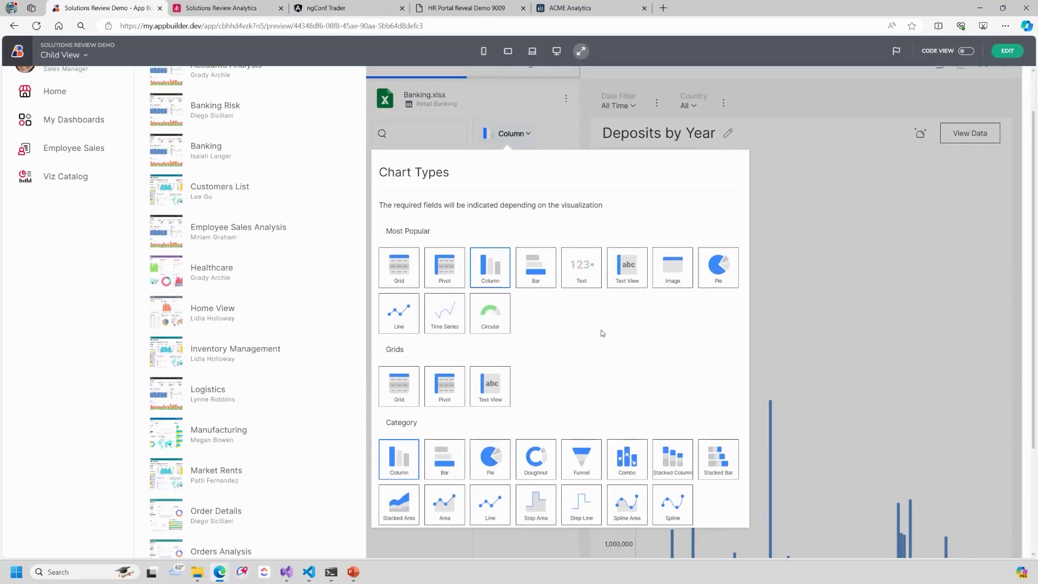
click(535, 135)
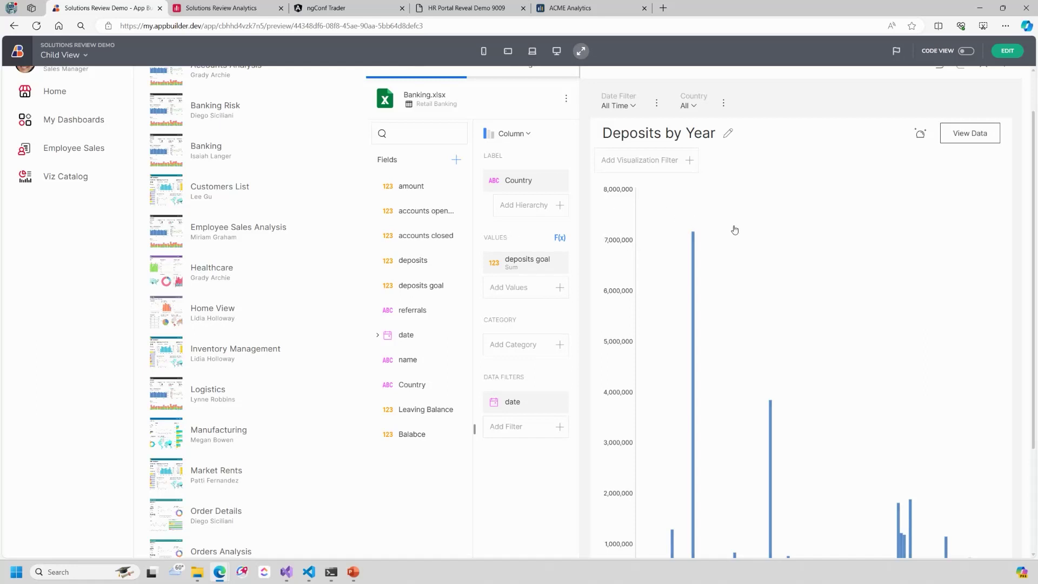
Apply the changes to the Deposits by Year visualization and return from the preview to the app's design editor.
scroll(1035, 129, up, 1)
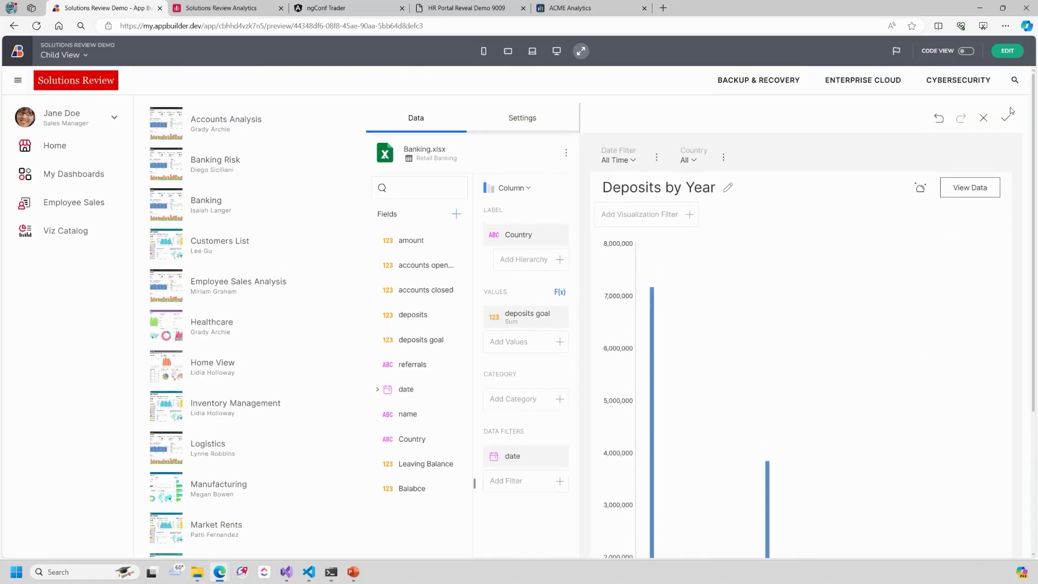
click(1008, 116)
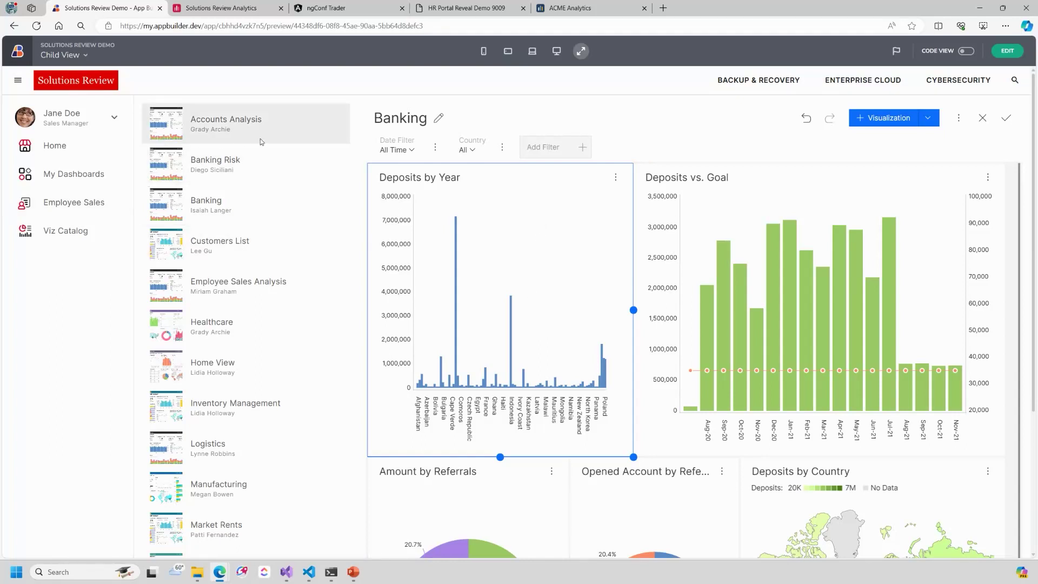
click(1007, 51)
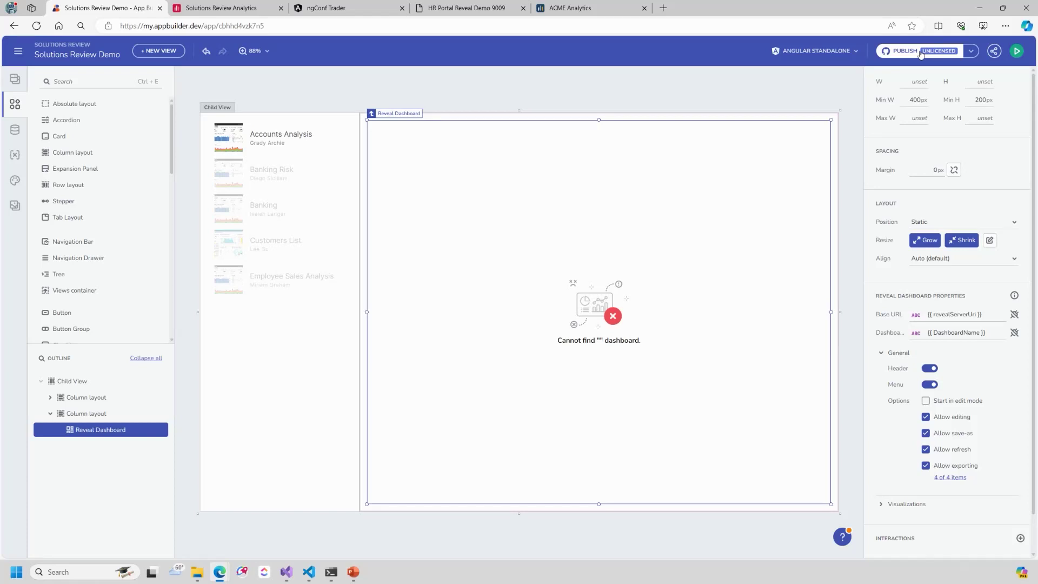
Switch to the Client project in Visual Studio Code and review the markup in dashboards.component.html.
mouse_move(310, 578)
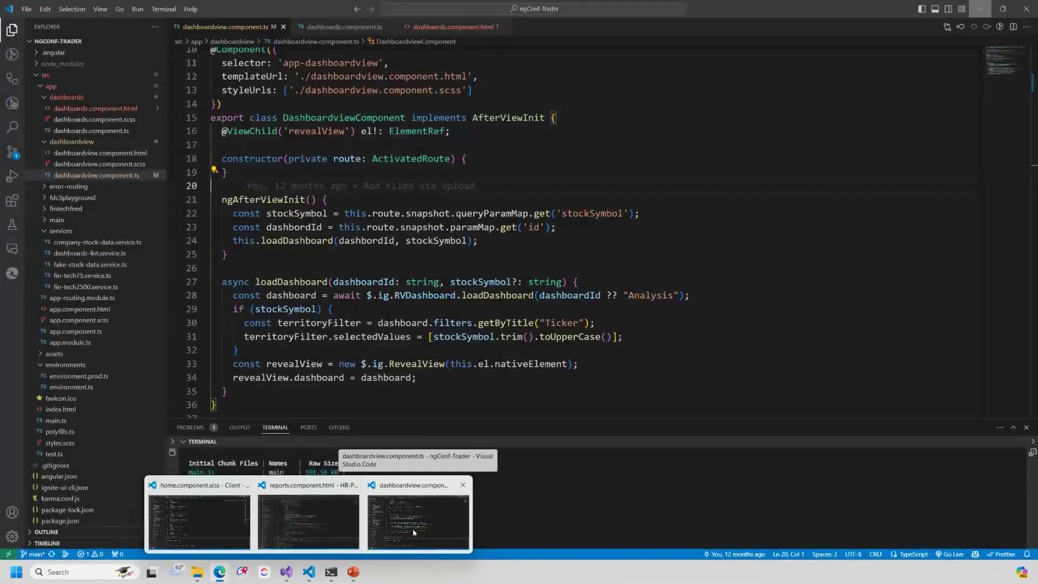
click(413, 527)
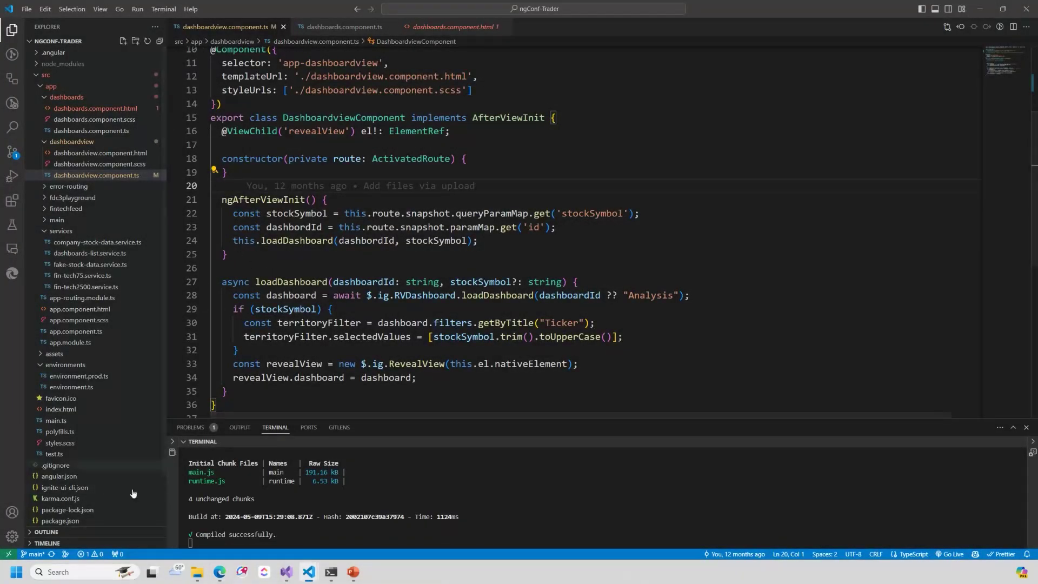
mouse_move(309, 571)
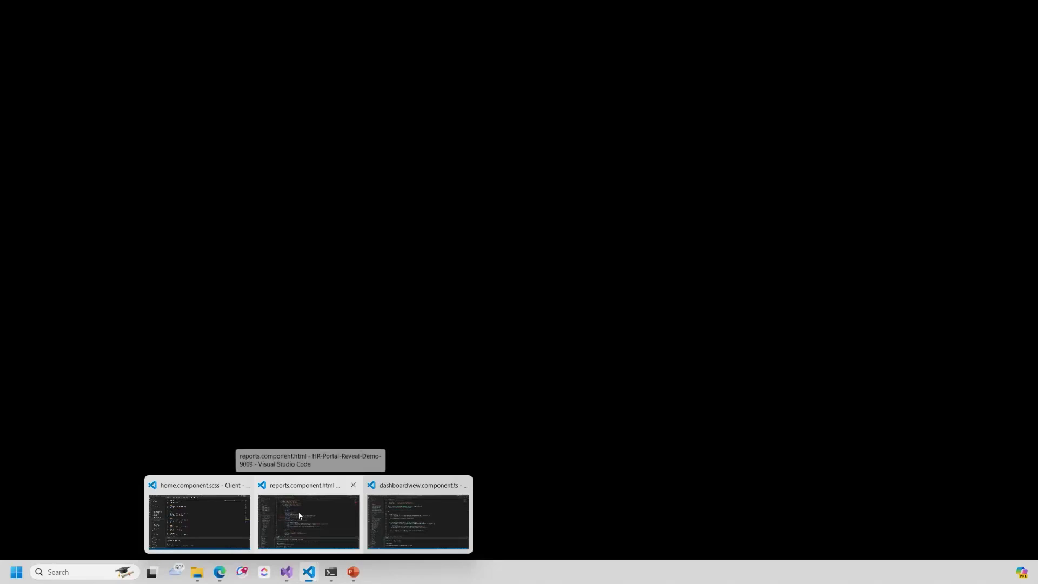
click(234, 527)
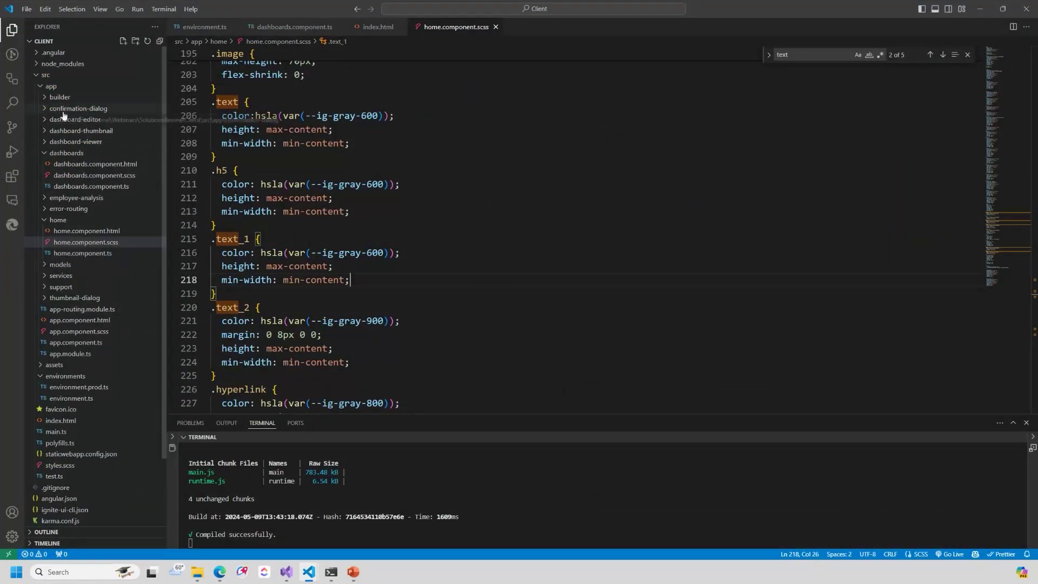
click(72, 165)
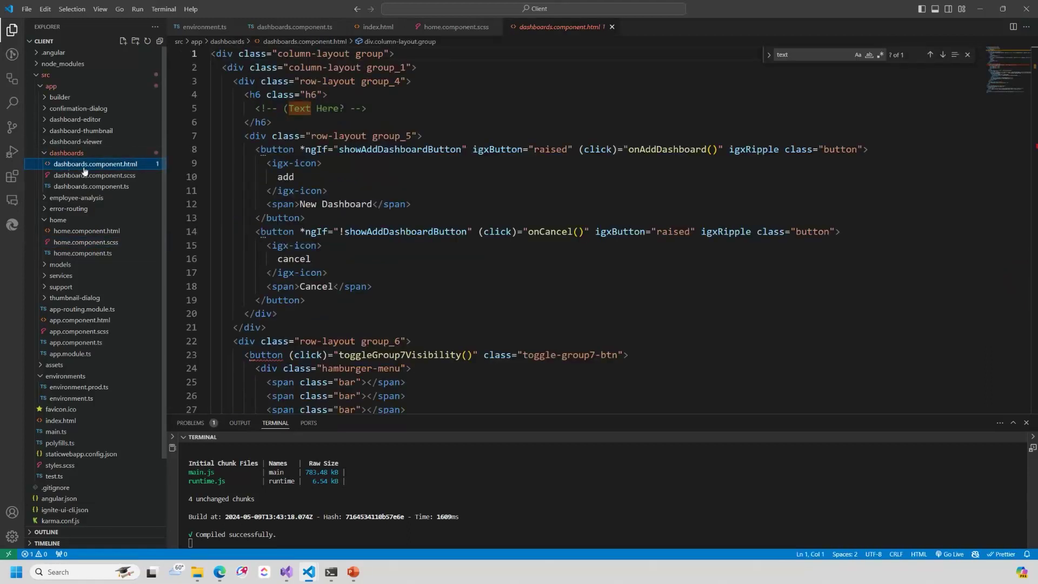
click(400, 189)
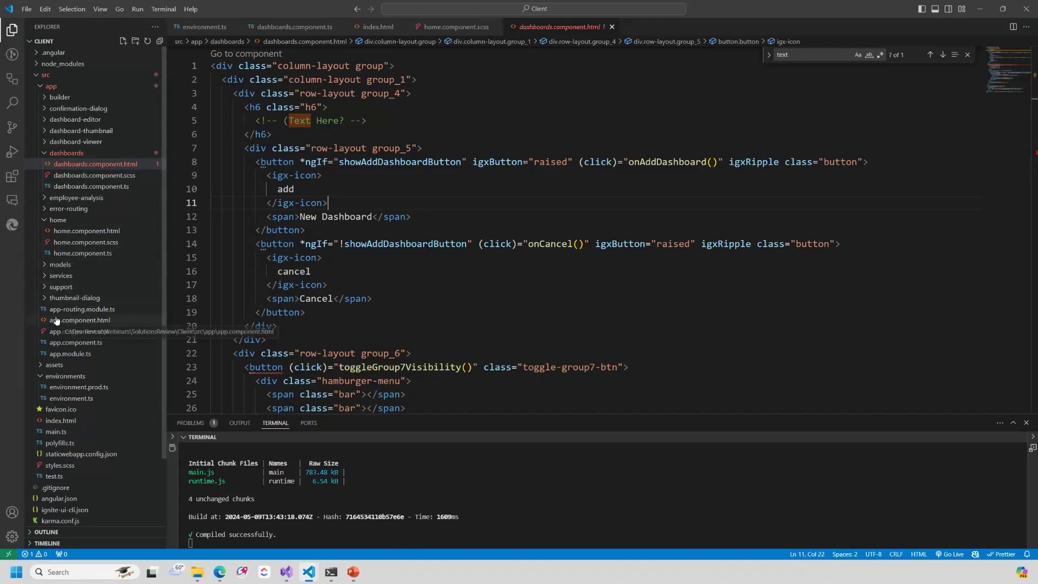
scroll(361, 307, down, 9)
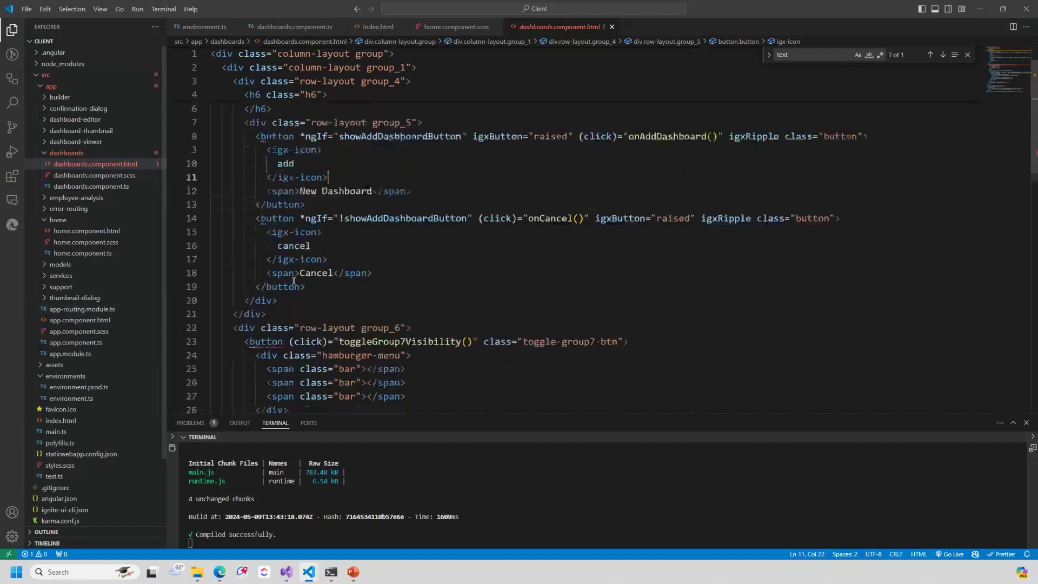
scroll(361, 307, down, 4)
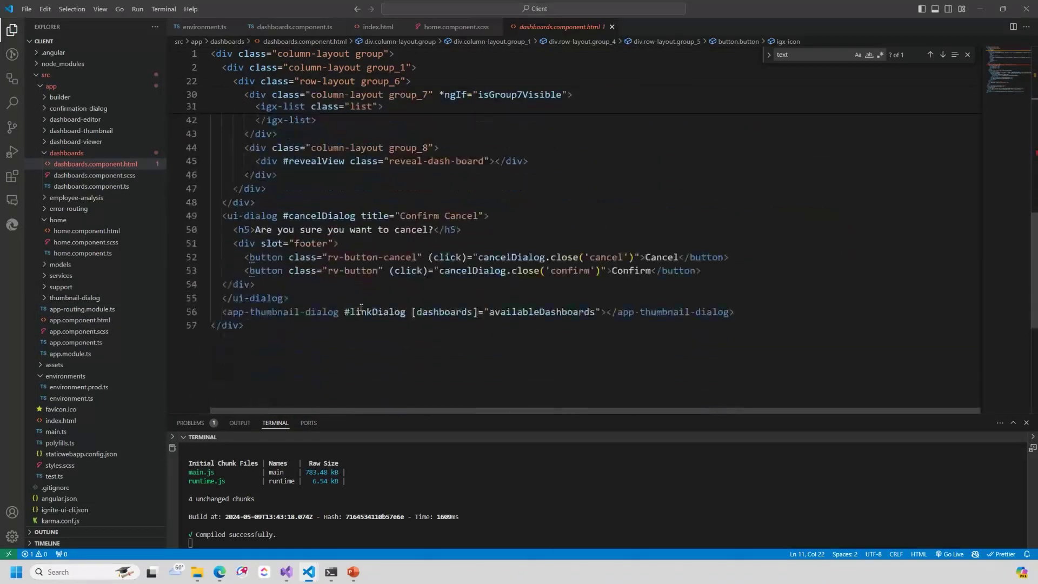
Open dashboards.component.ts and review the code from the Excel data source items back to the openDialog method.
click(108, 187)
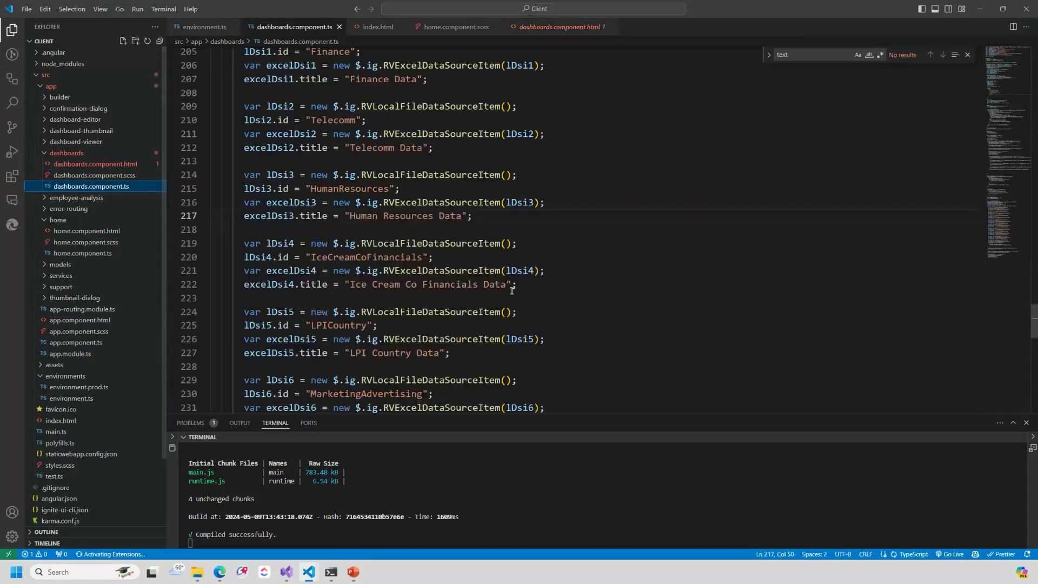
scroll(513, 302, up, 5)
scroll(513, 302, up, 6)
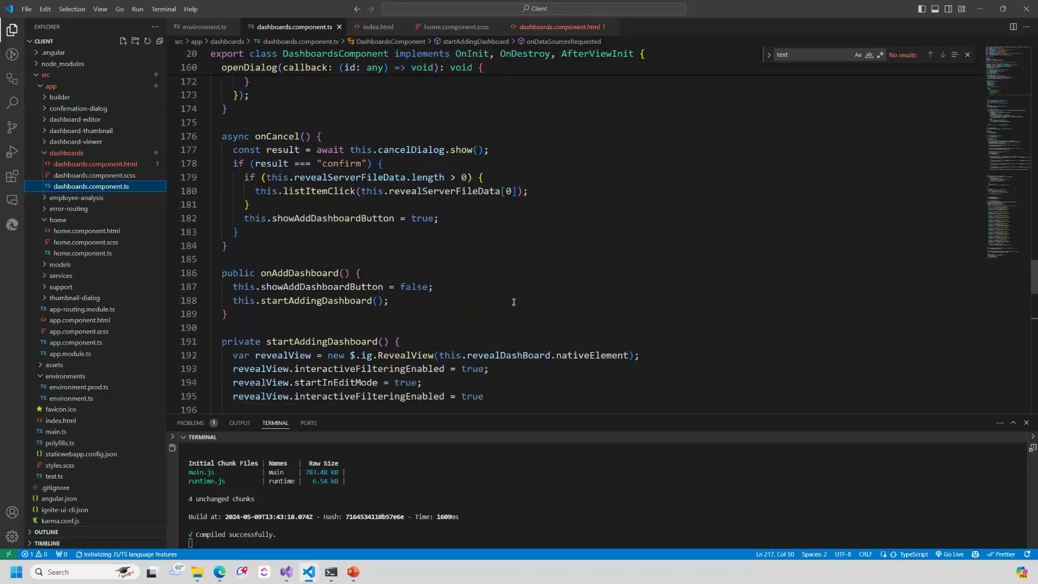
scroll(513, 301, up, 4)
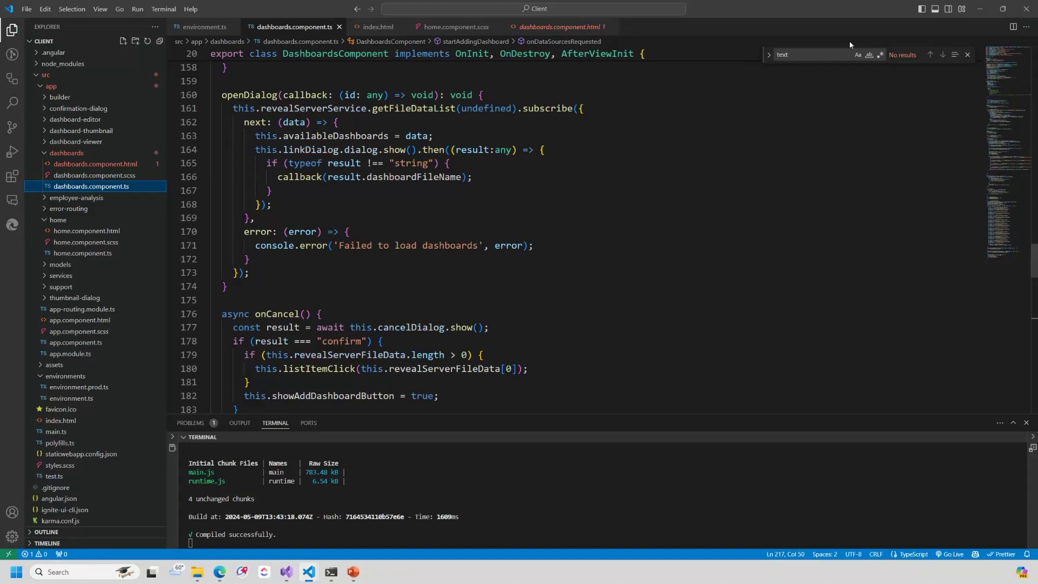
Minimize the Visual Studio Code windows and compare the running Solutions Review Analytics home page with the Home view in App Builder.
click(970, 16)
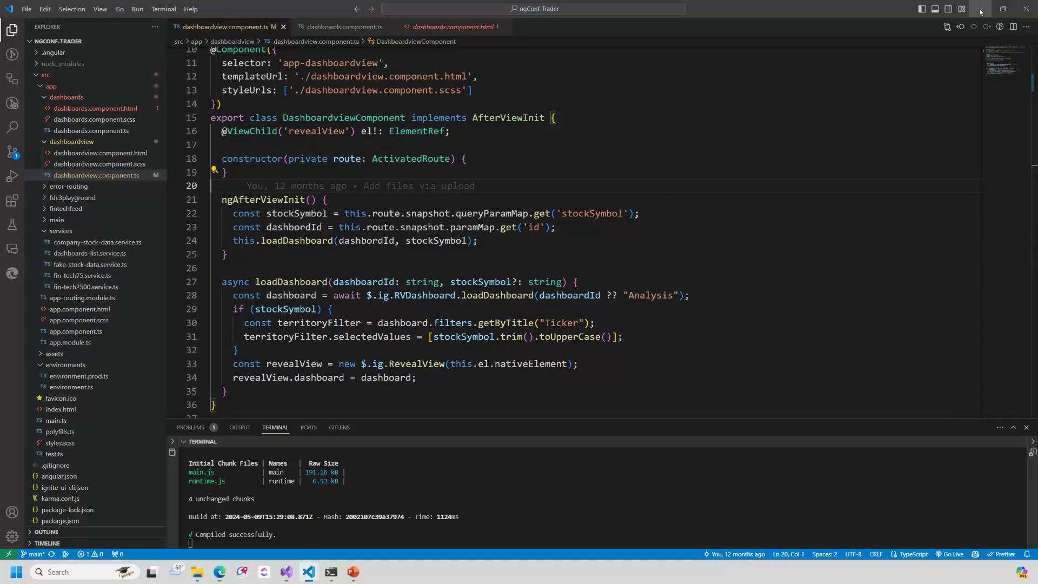
click(981, 8)
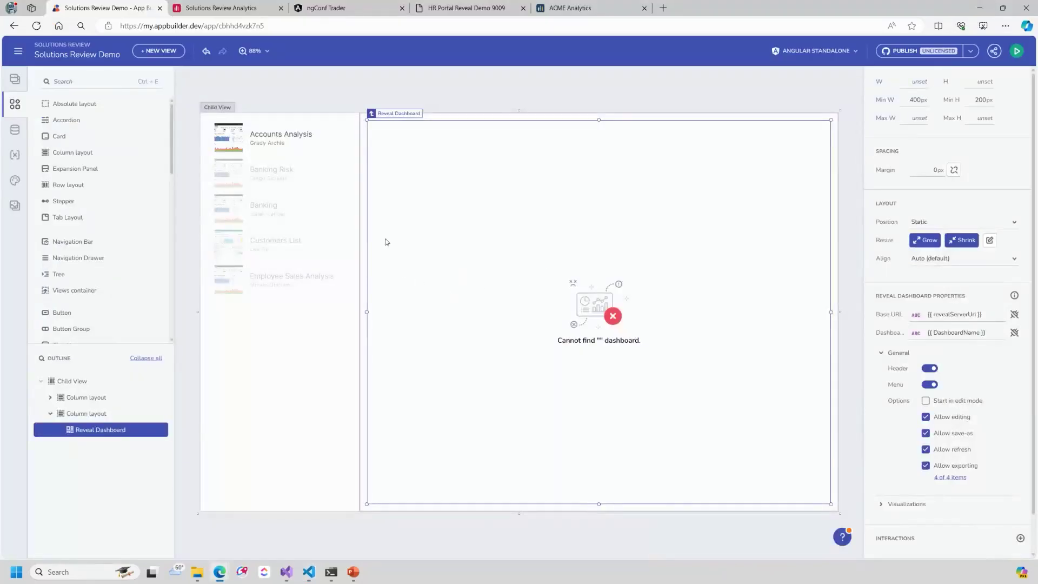
click(222, 8)
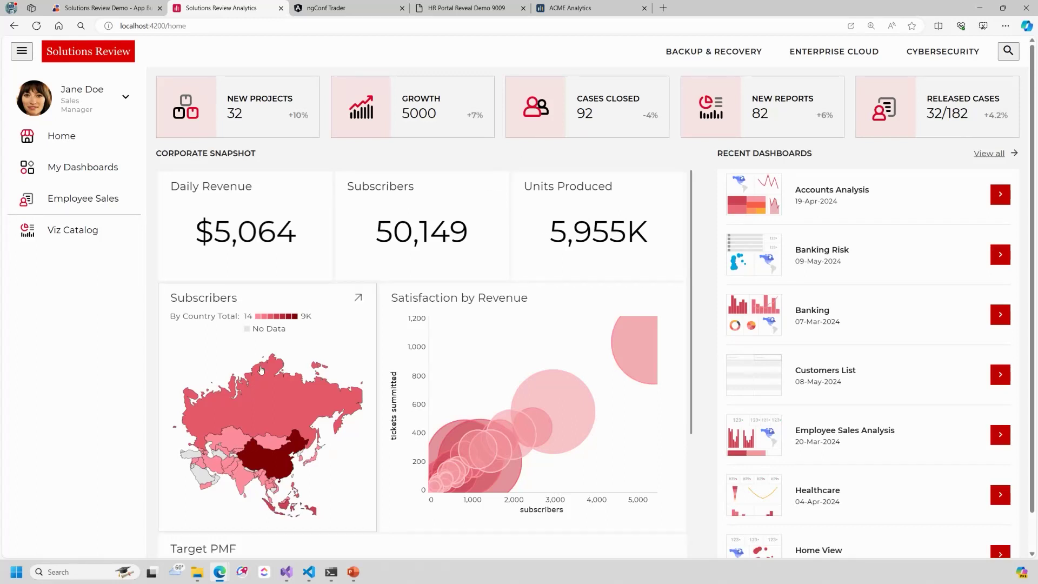
click(105, 8)
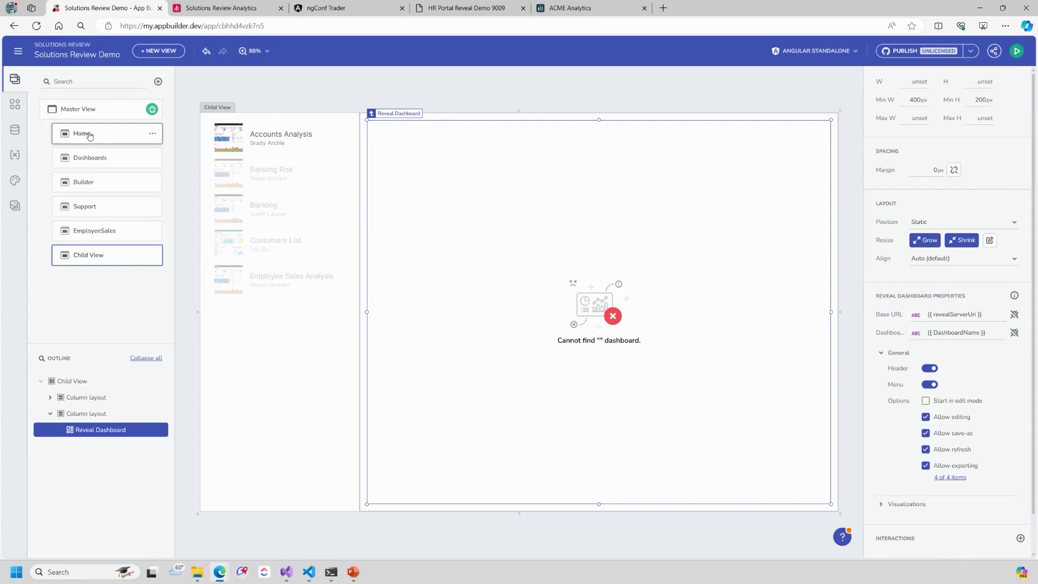
click(82, 133)
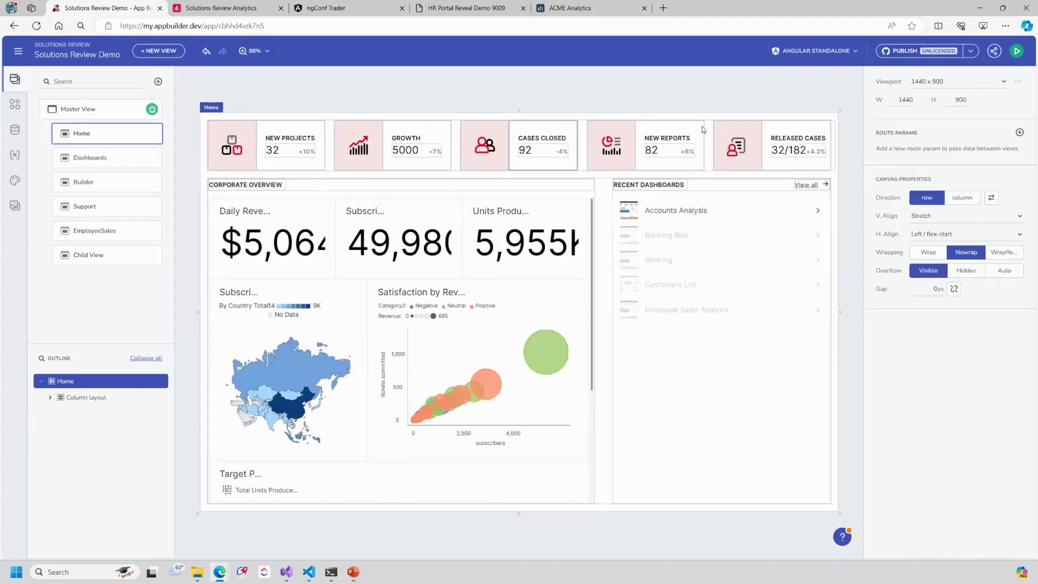
Inspect the New Projects card in the Home view by selecting its elements down to the row layout holding the value.
click(228, 136)
click(289, 138)
click(295, 150)
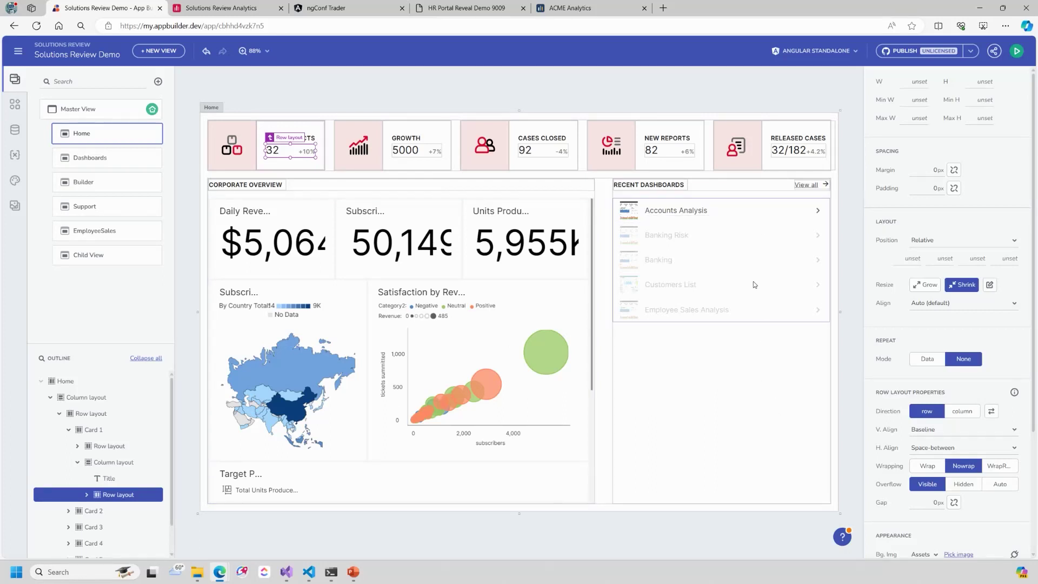
In the running Solutions Review Analytics app, examine the maximized Satisfaction by Revenue chart with its data grid, and restore the dashboard.
click(216, 8)
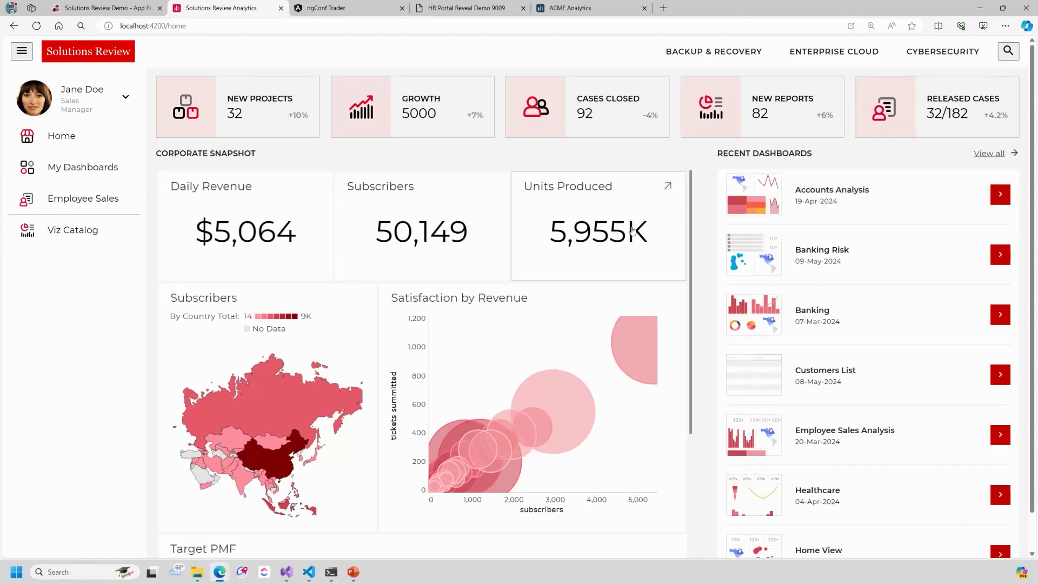
mouse_move(271, 409)
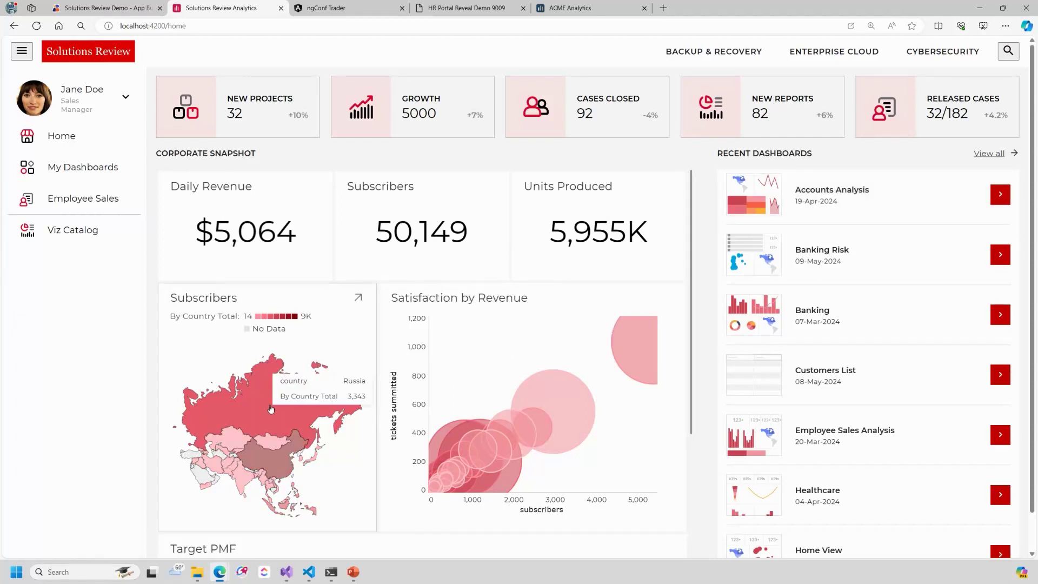
mouse_move(479, 447)
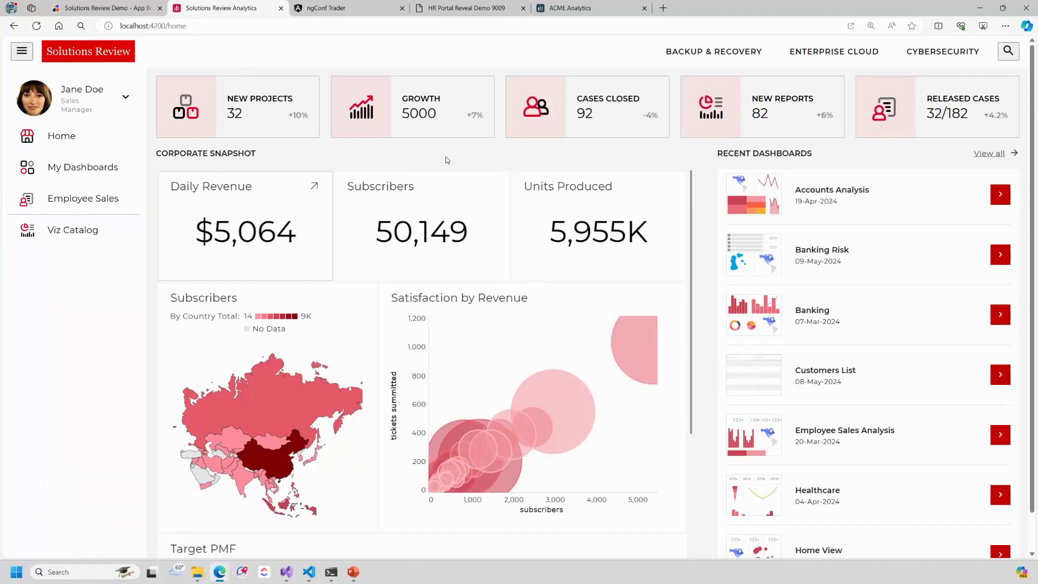
click(675, 297)
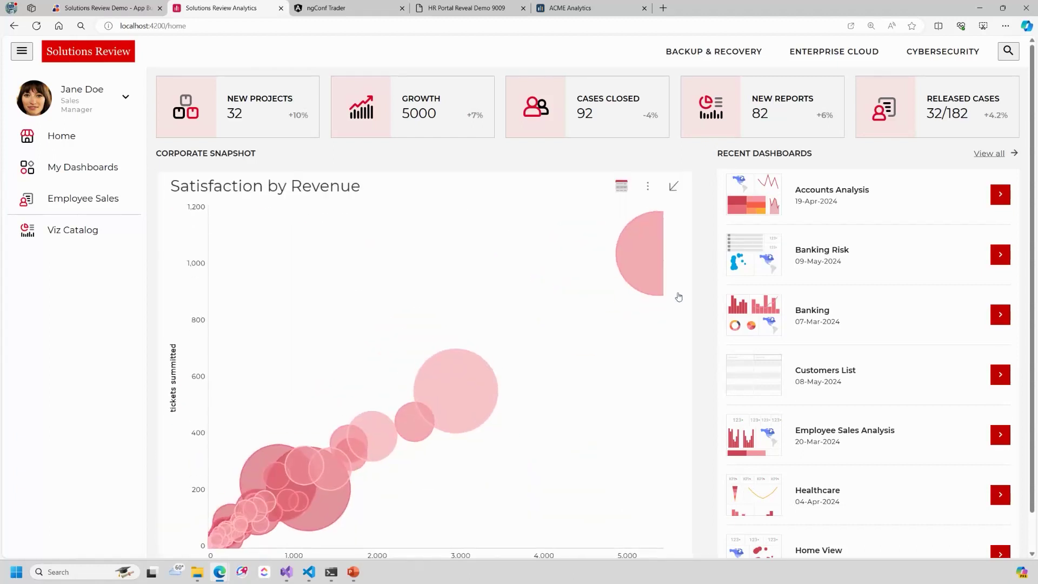
click(621, 186)
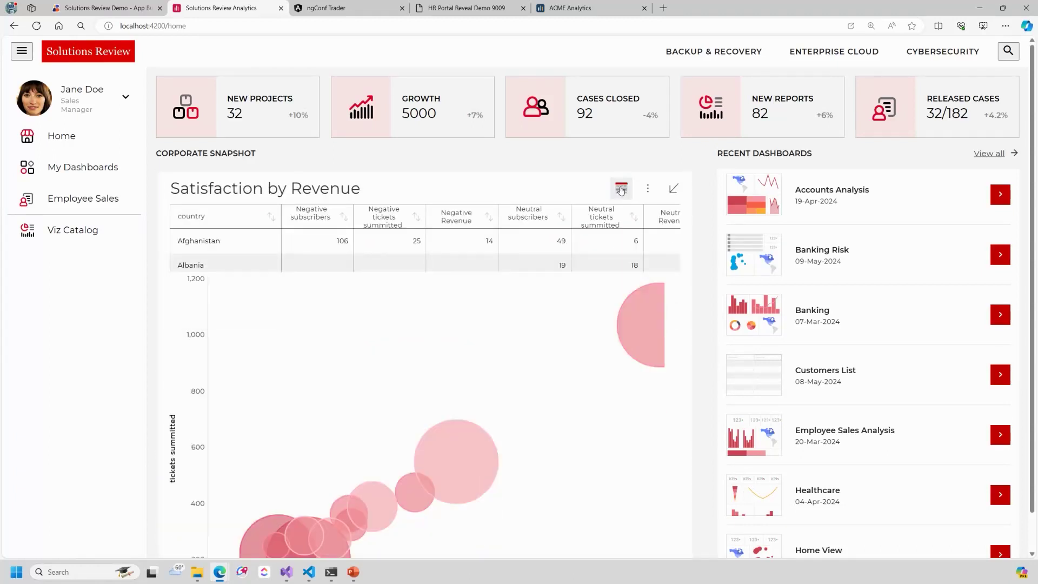
click(621, 188)
click(673, 188)
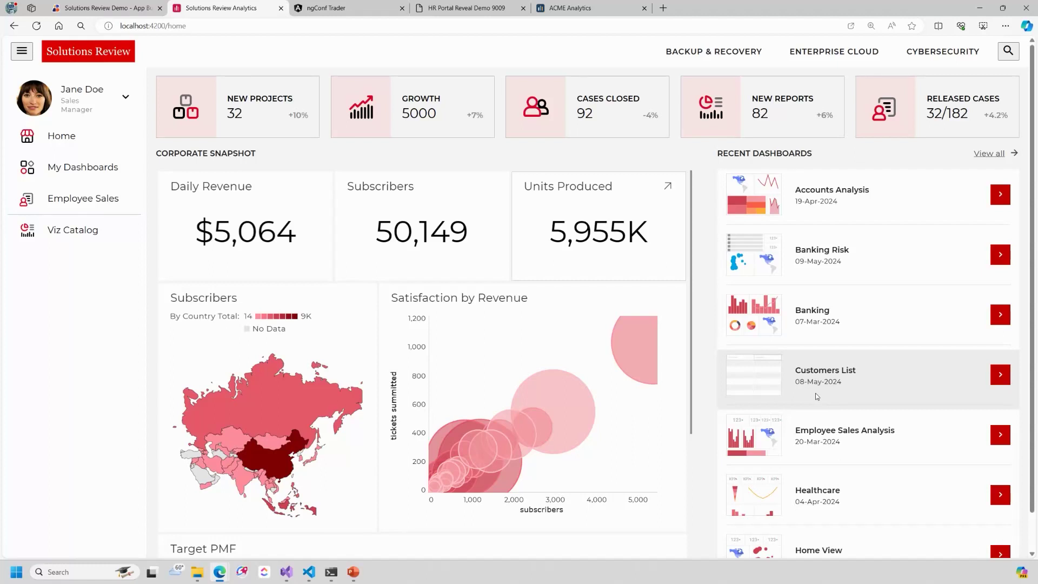
Open Employee Sales Analysis from the recent dashboards and look over its visualizations down to Categories Shipped to Country.
scroll(816, 427, down, 1)
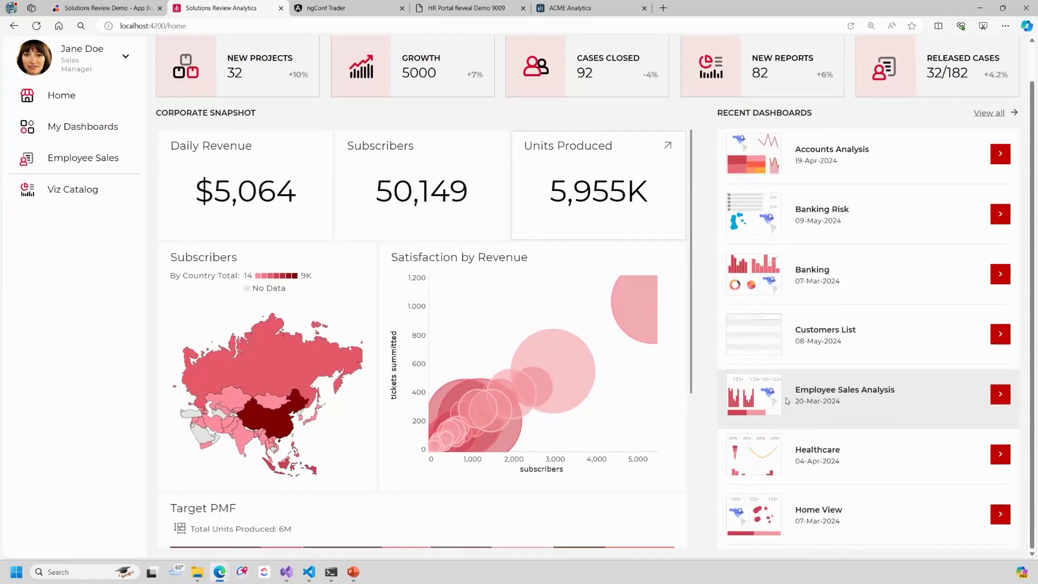
click(998, 396)
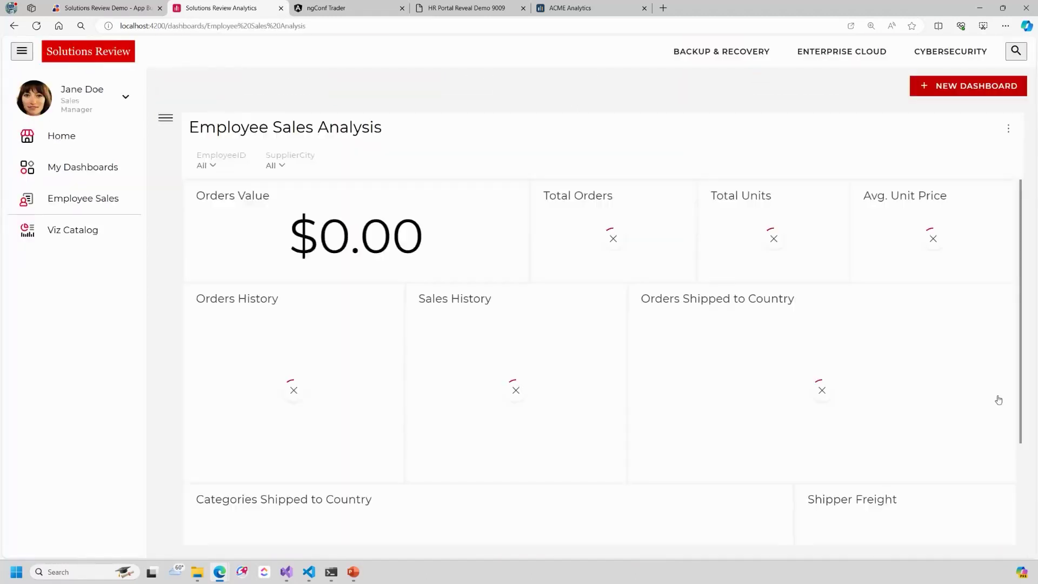
mouse_move(505, 258)
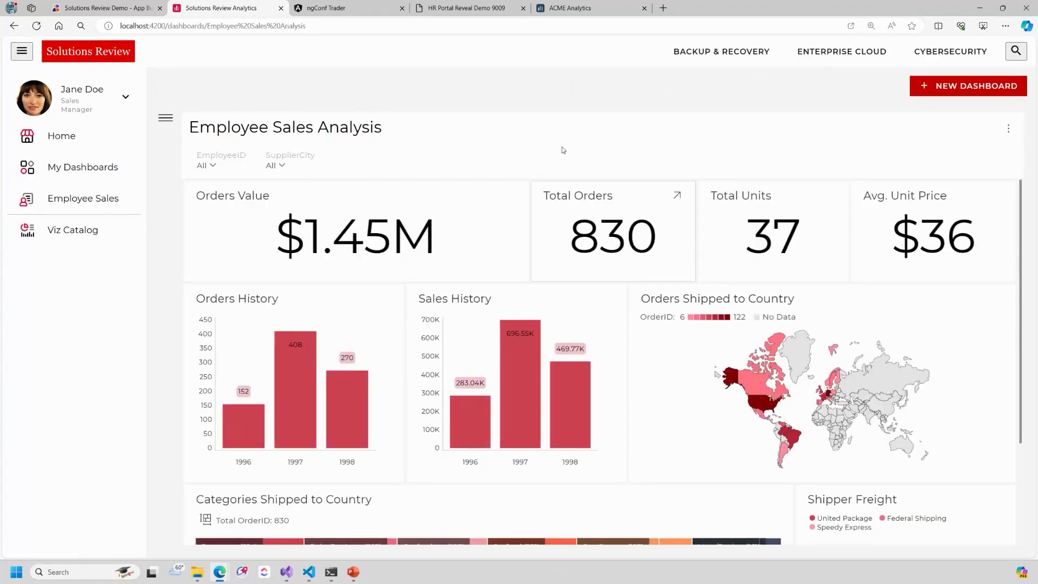
scroll(593, 249, down, 3)
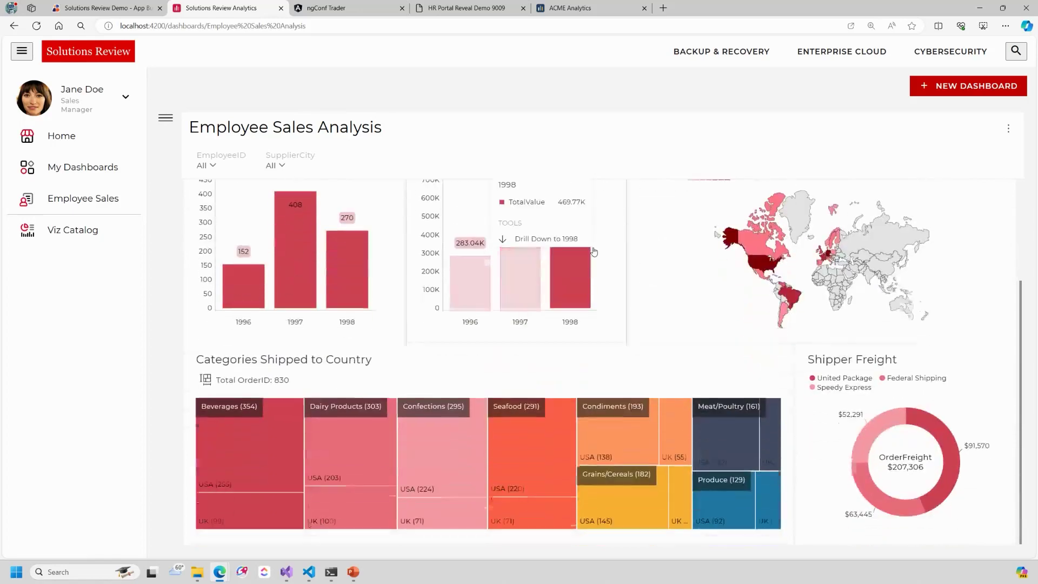
scroll(593, 250, up, 3)
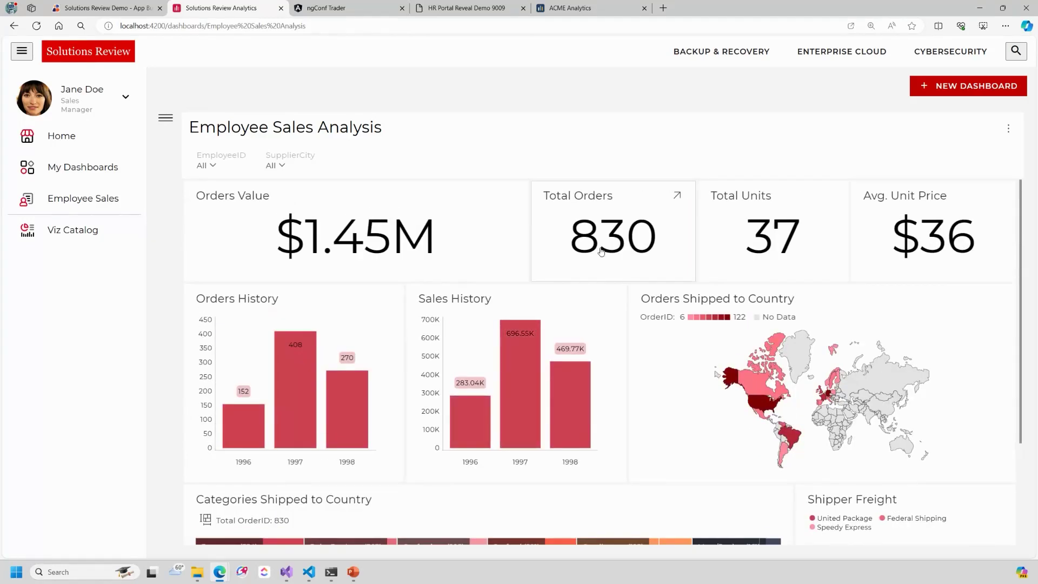
mouse_move(783, 355)
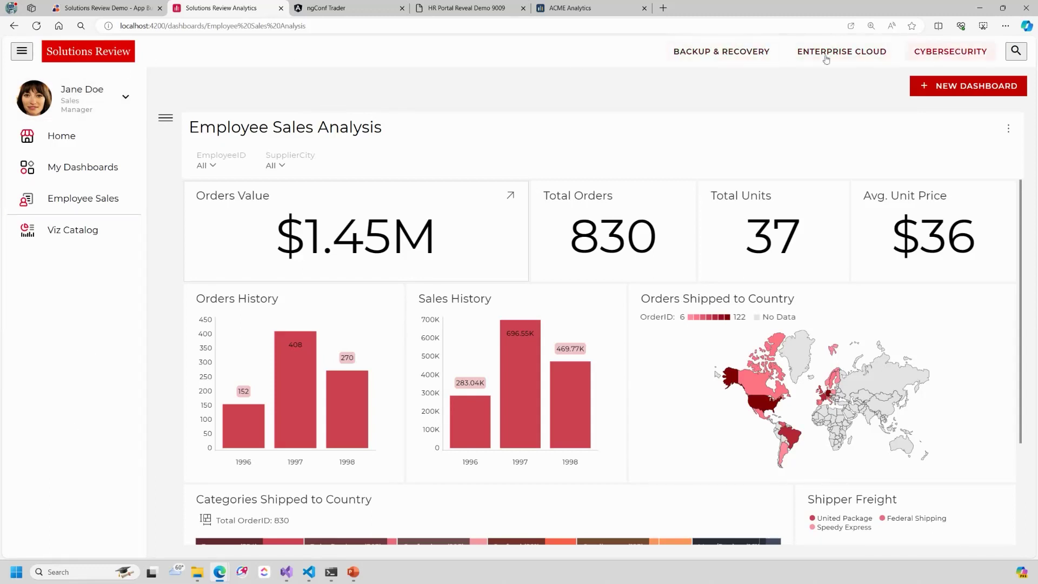
Return to the home page, and view the Logistics dashboard from the My Dashboards list.
click(71, 140)
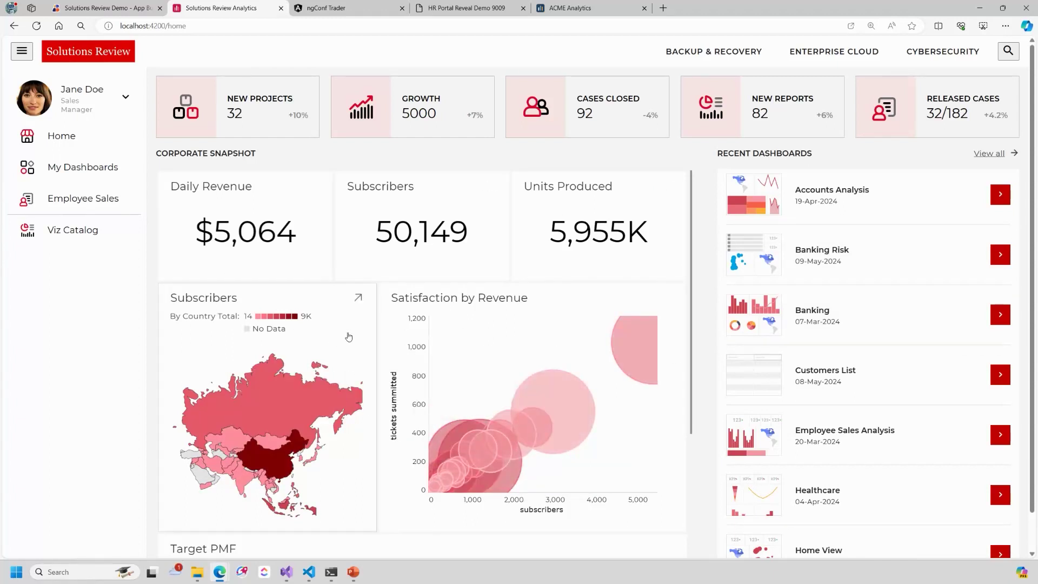
click(81, 174)
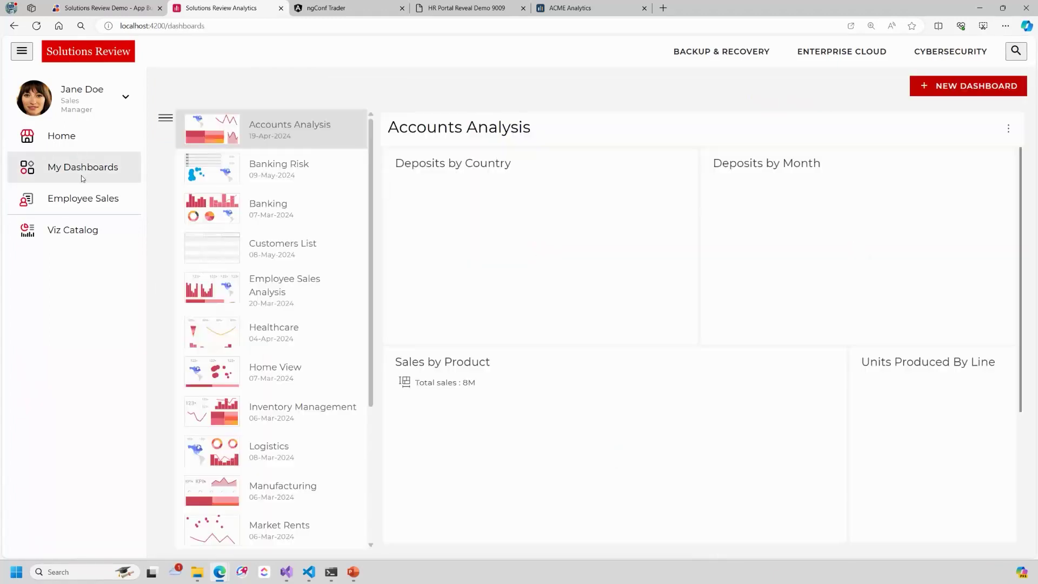
scroll(268, 323, down, 4)
click(272, 287)
click(276, 248)
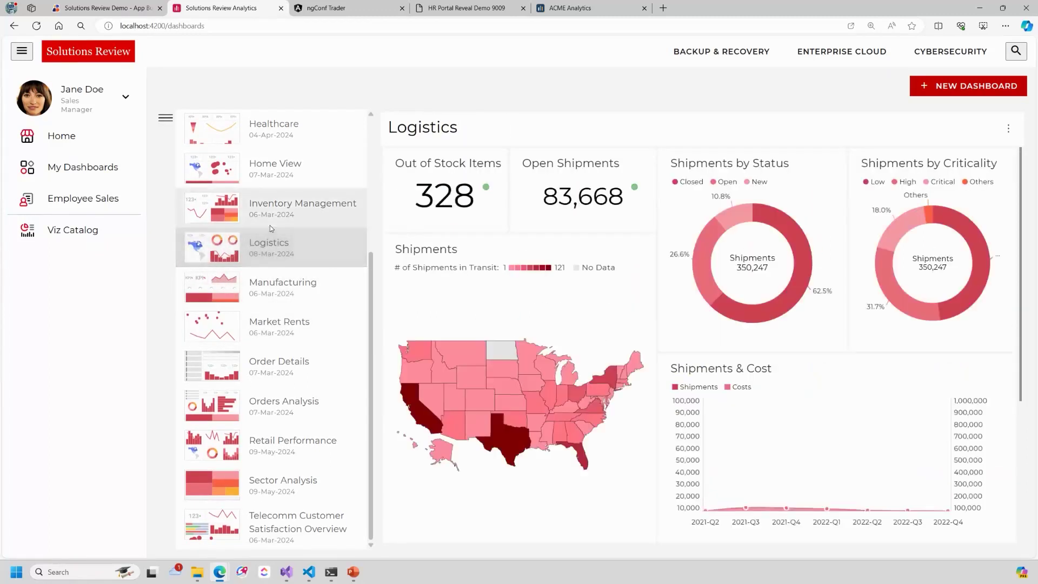
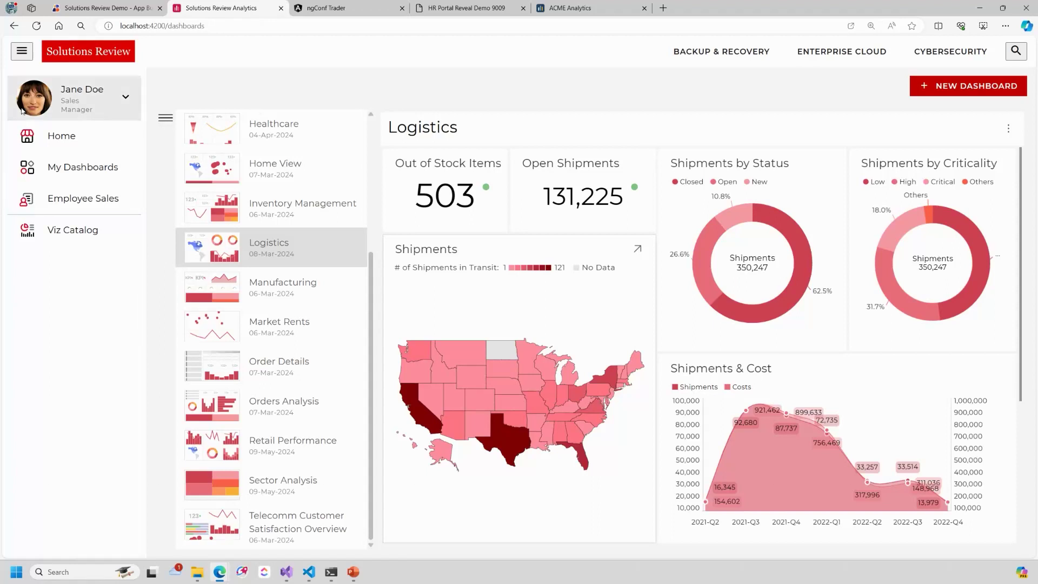
Open the Employee Sales page and view the order summary of the second, third and fifth employees in the list.
click(79, 202)
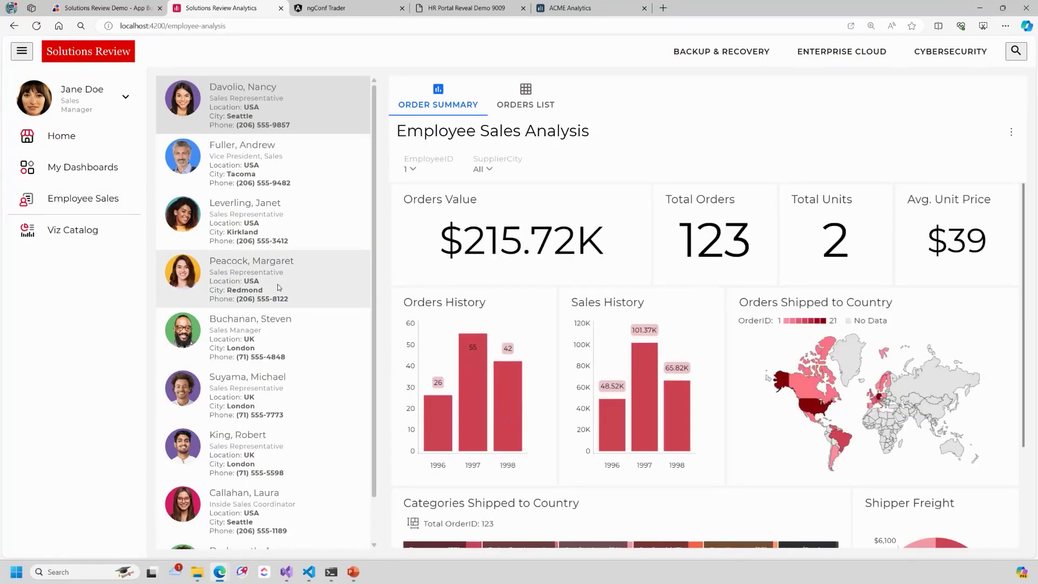
click(302, 154)
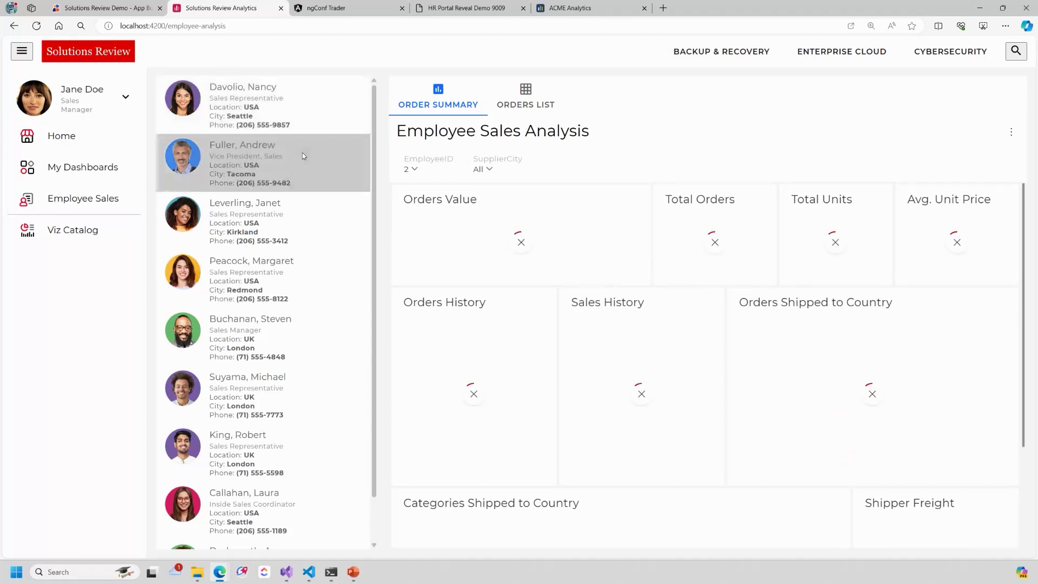
click(283, 208)
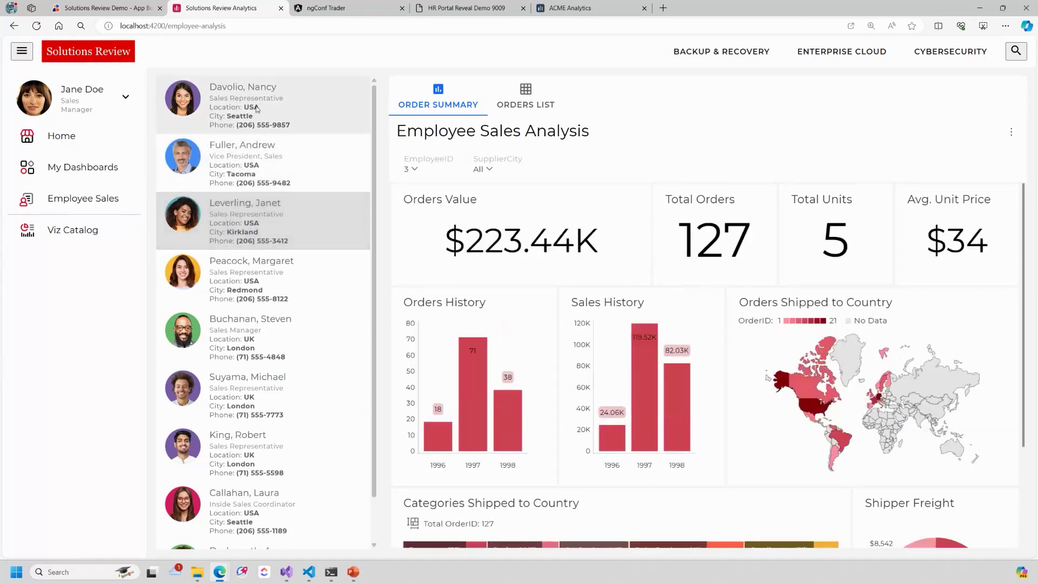
click(282, 338)
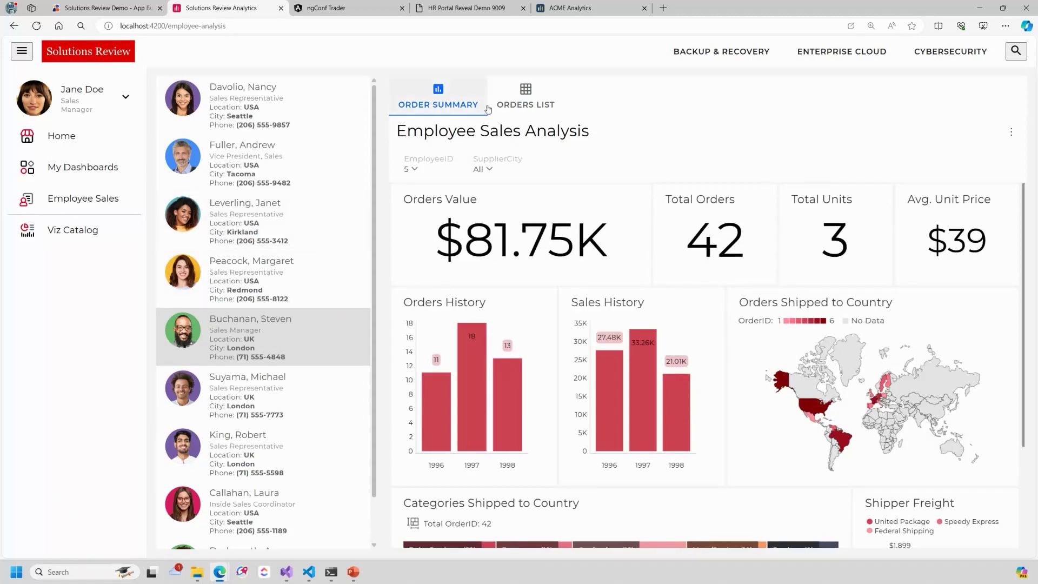
Review the selected employee's Orders List grid and return to the Order Summary dashboard.
click(509, 97)
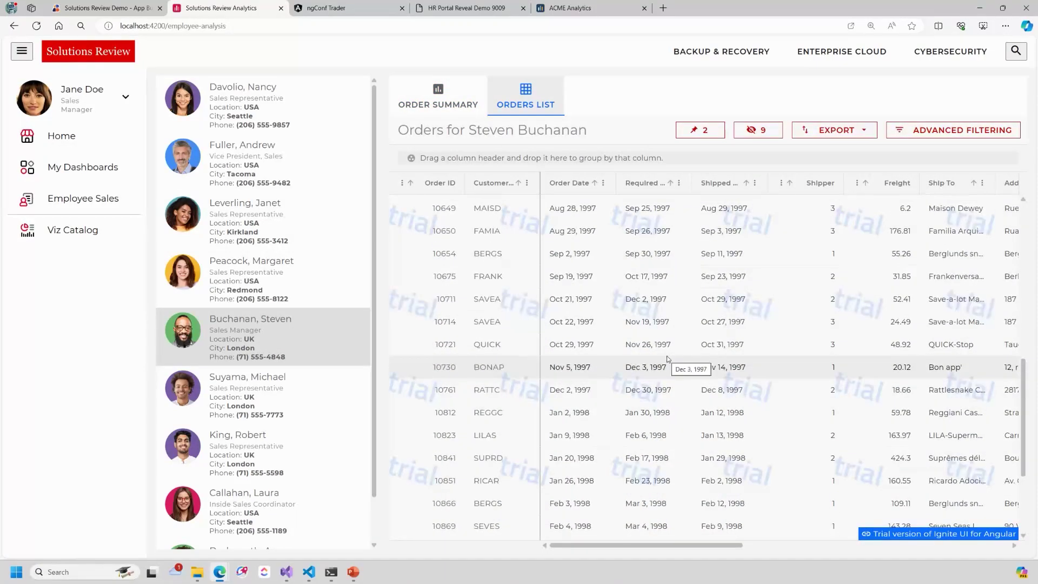
scroll(666, 355, up, 5)
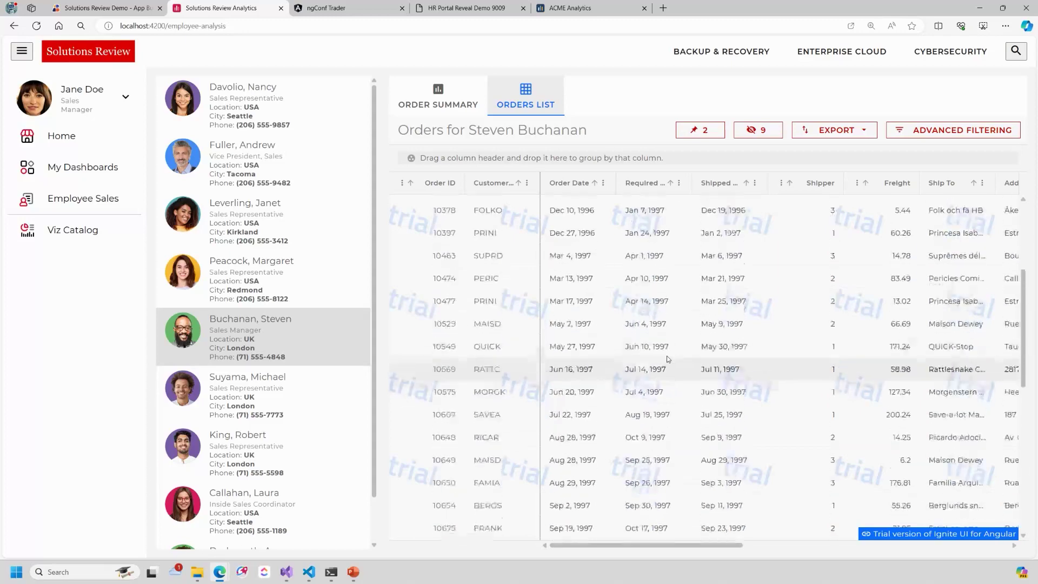
click(458, 103)
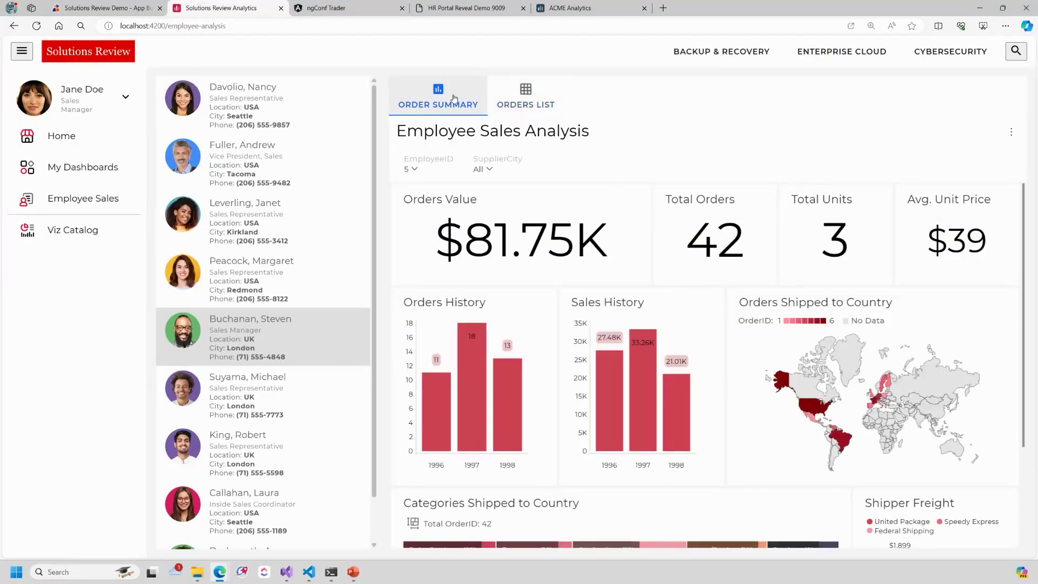
mouse_move(702, 426)
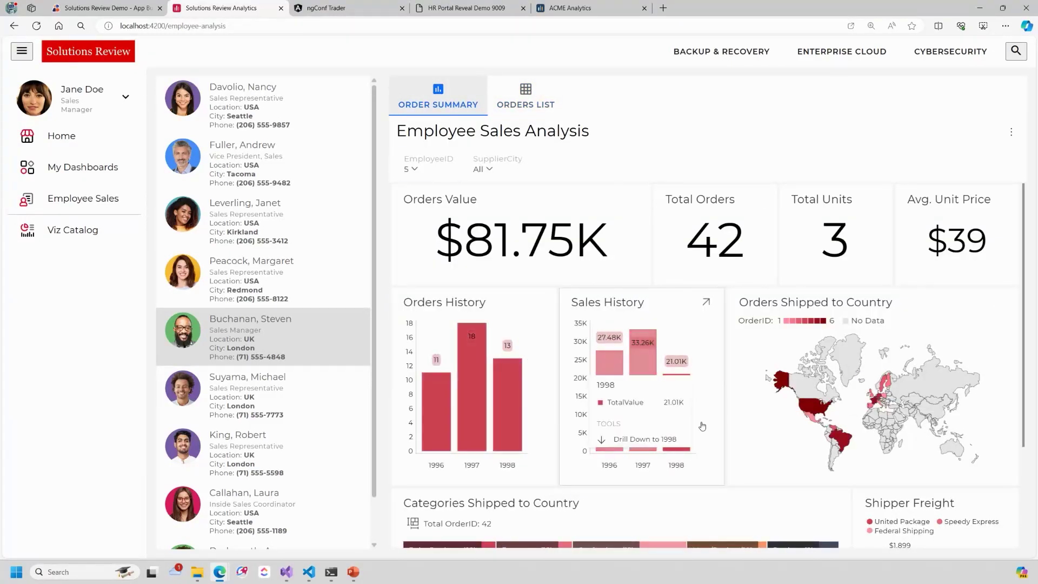
Compare the order summaries of the fourth, third and sixth employees in the list.
click(288, 271)
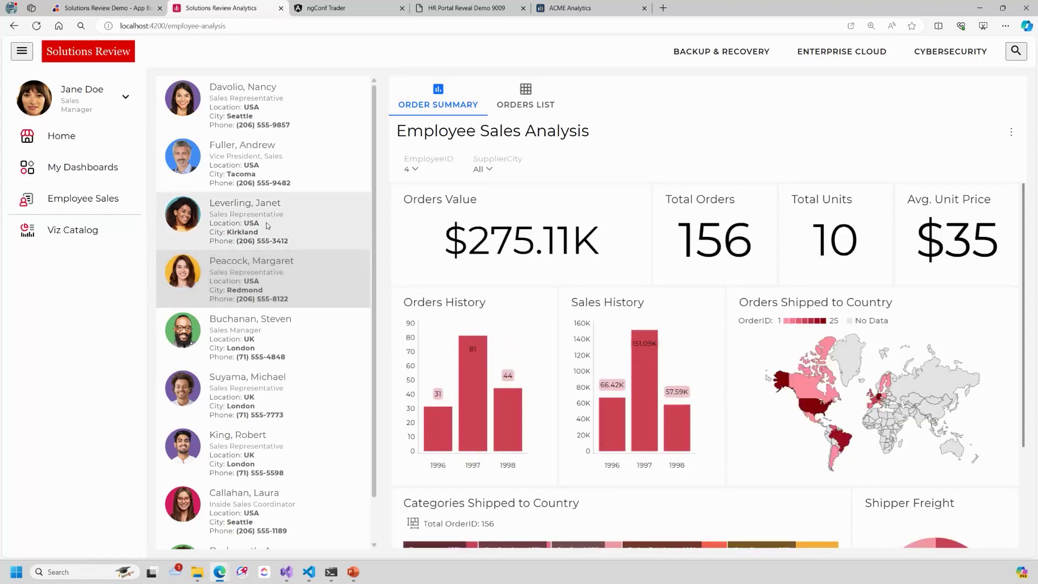
click(266, 222)
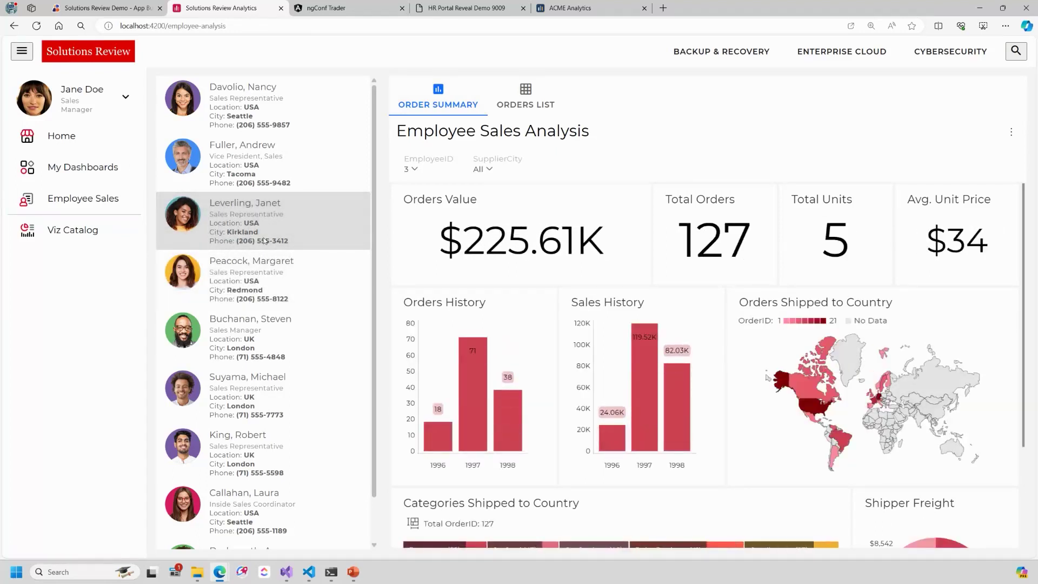
click(237, 374)
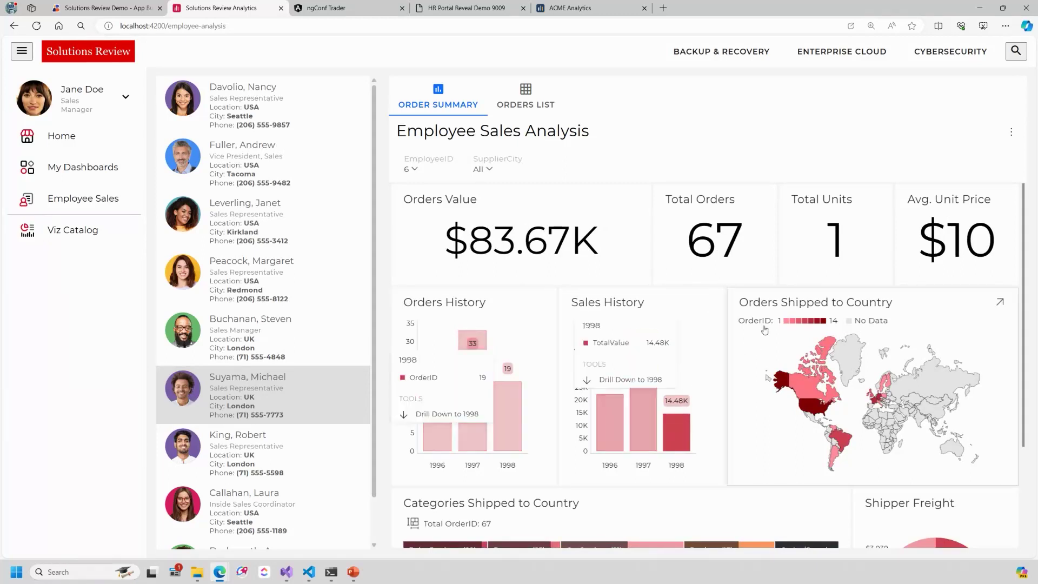
Open the Banking dashboard from My Dashboards and examine the 2021 bar's details in Deposits by Year.
click(108, 169)
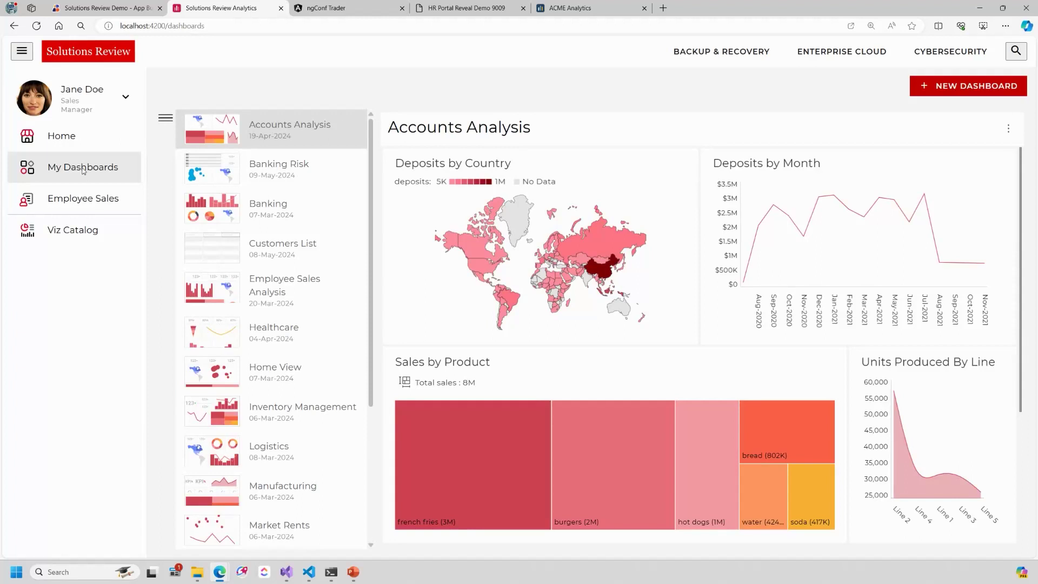
click(241, 206)
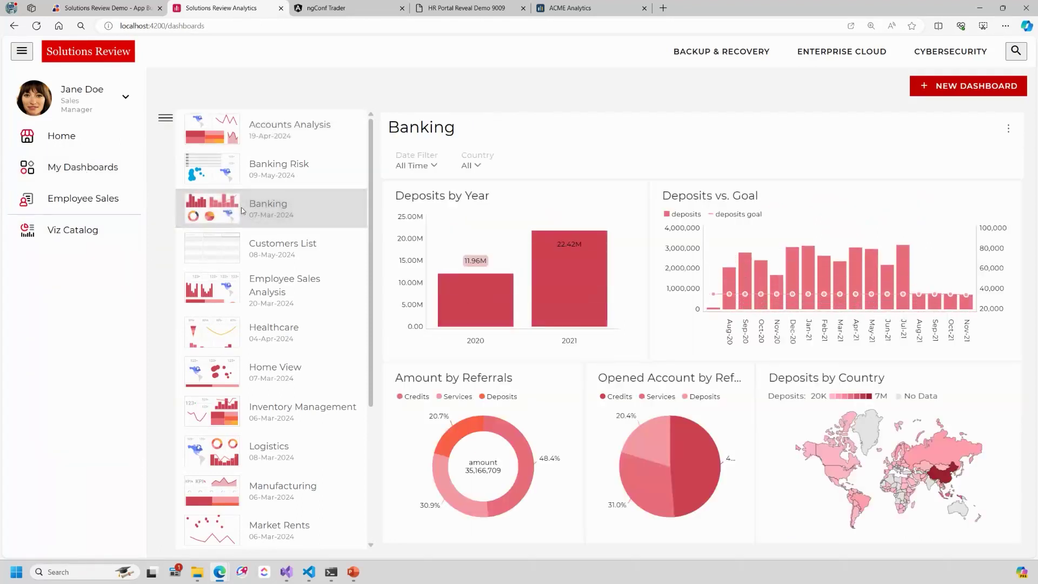
click(533, 297)
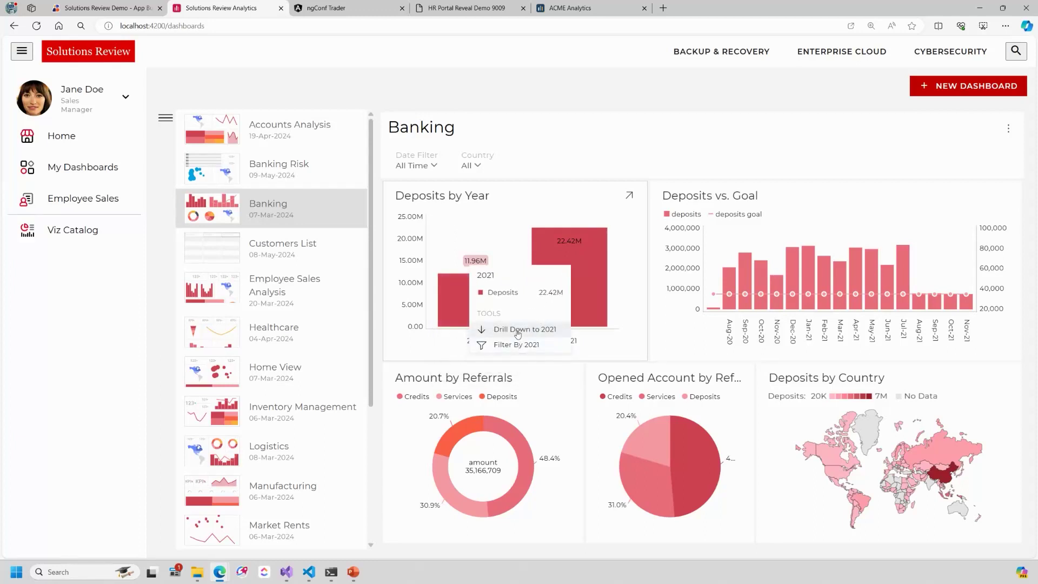
Drill the Deposits vs. Goal chart up to quarters, drill down into 2020-Q4, and return to the quarterly level.
click(760, 283)
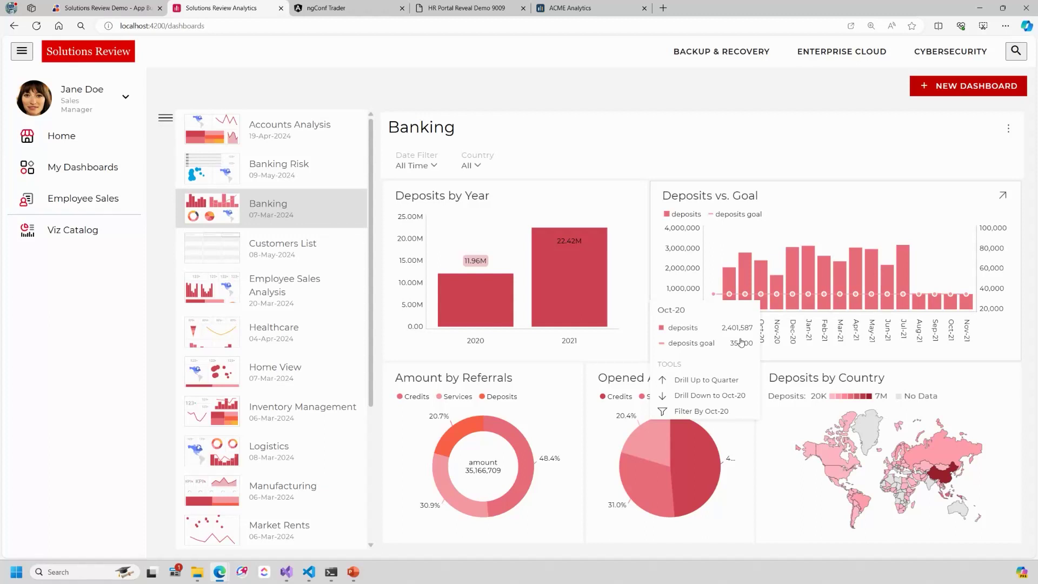
click(687, 380)
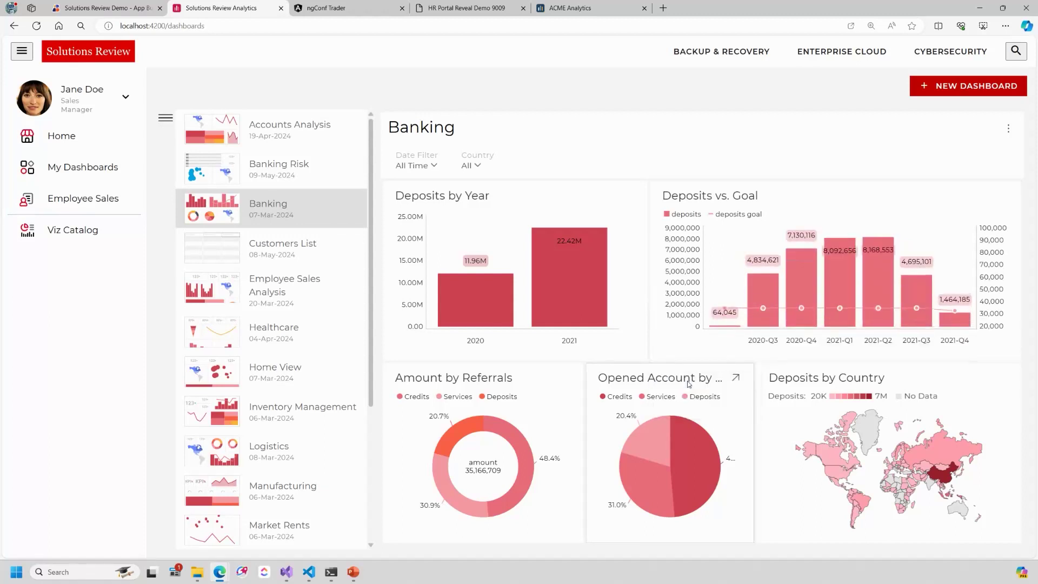
click(800, 302)
click(746, 401)
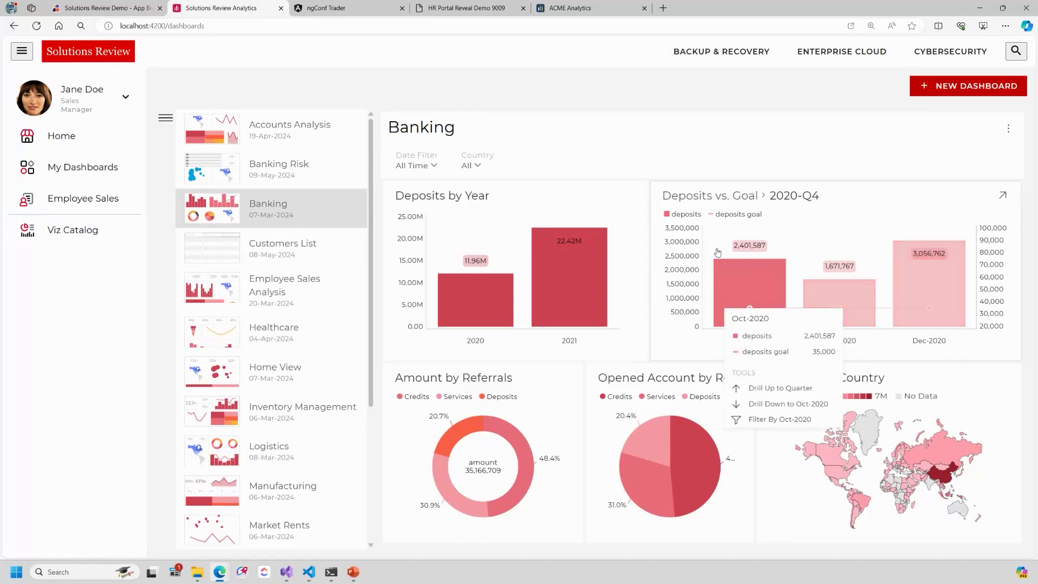
click(721, 201)
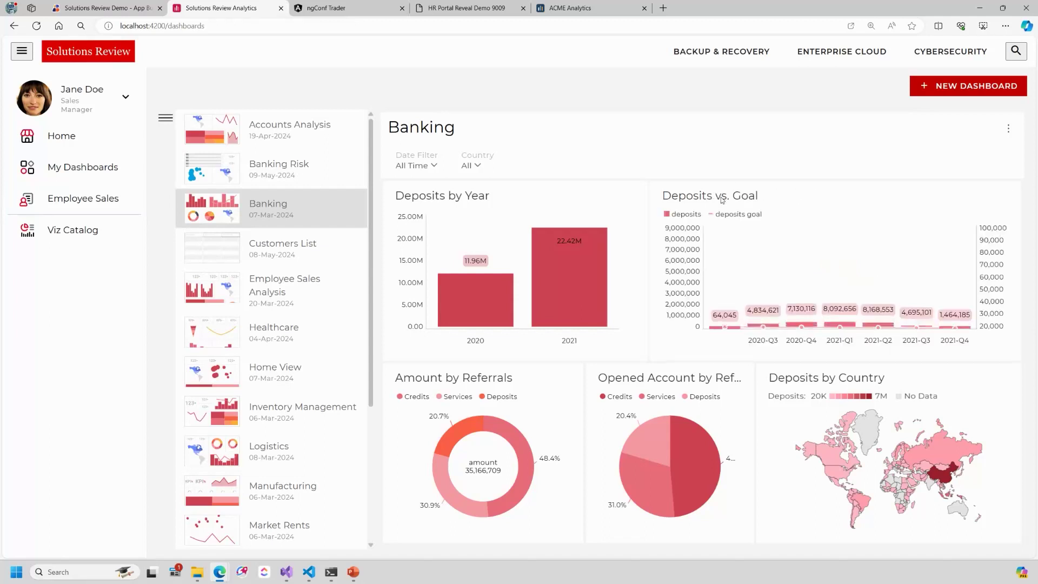
Filter the Banking dashboard by 2020-Q4 from the Deposits vs. Goal chart, inspect the 2020 deposits bar, and remove that date filter.
click(801, 265)
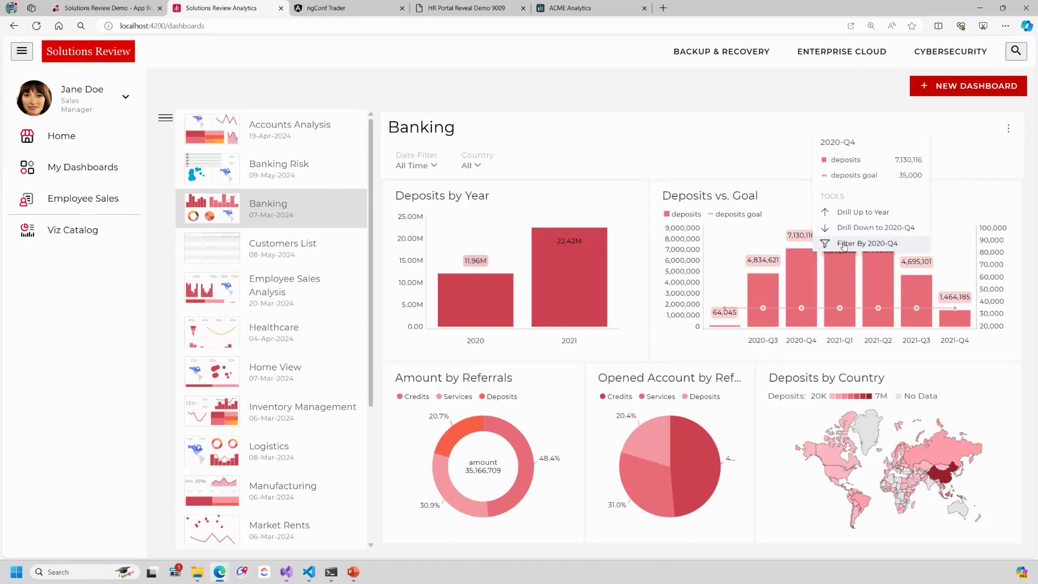
click(884, 245)
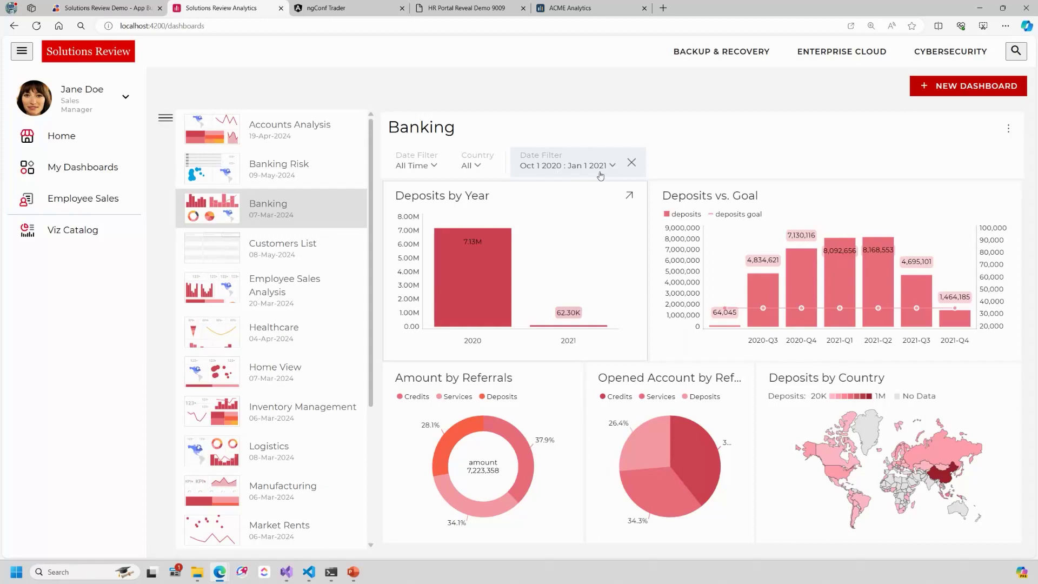
mouse_move(466, 295)
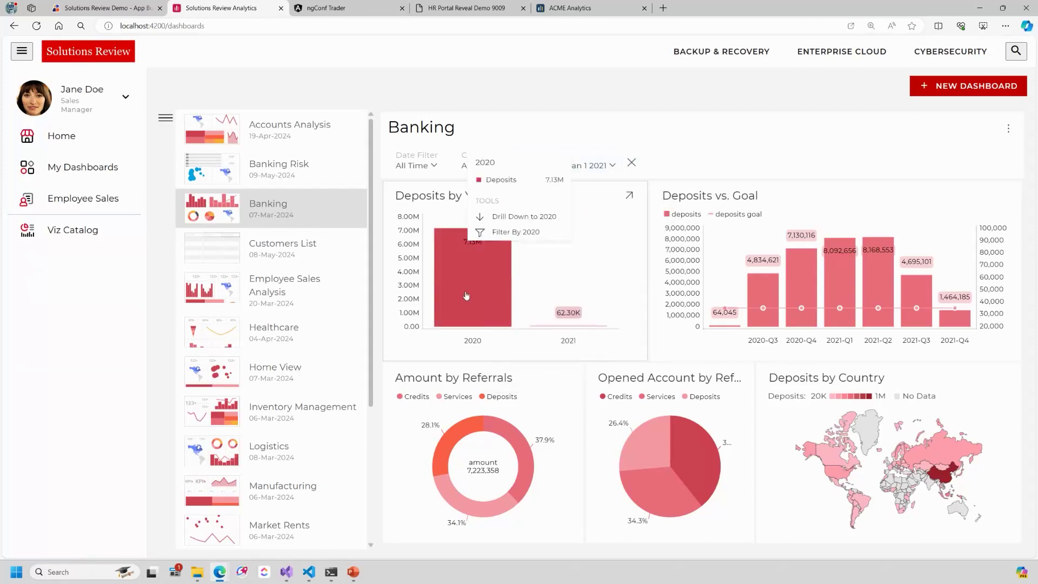
click(632, 163)
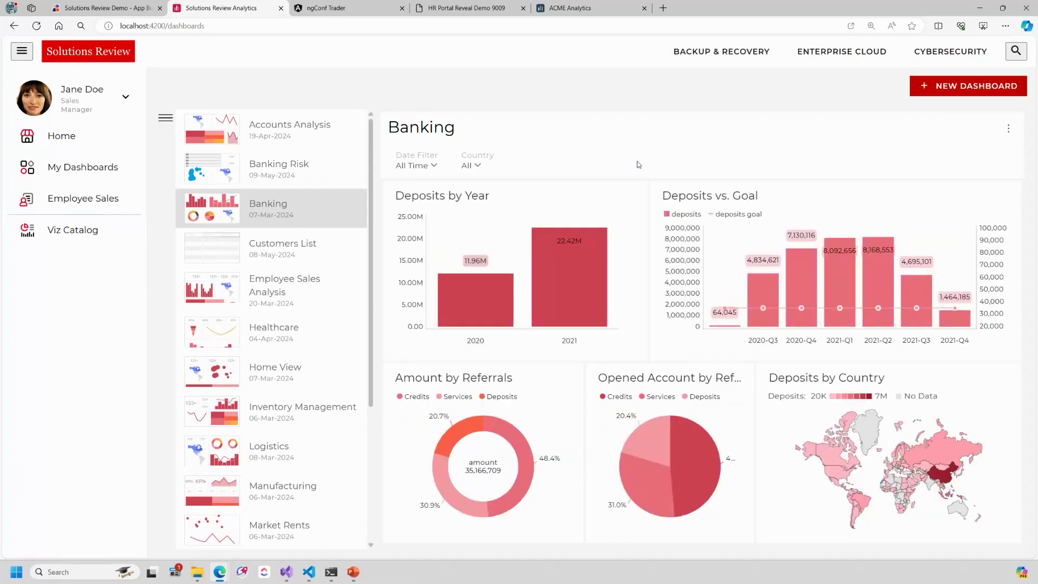
Set the Banking dashboard's Country filter to Afghanistan, Albania and Argentina only.
click(482, 167)
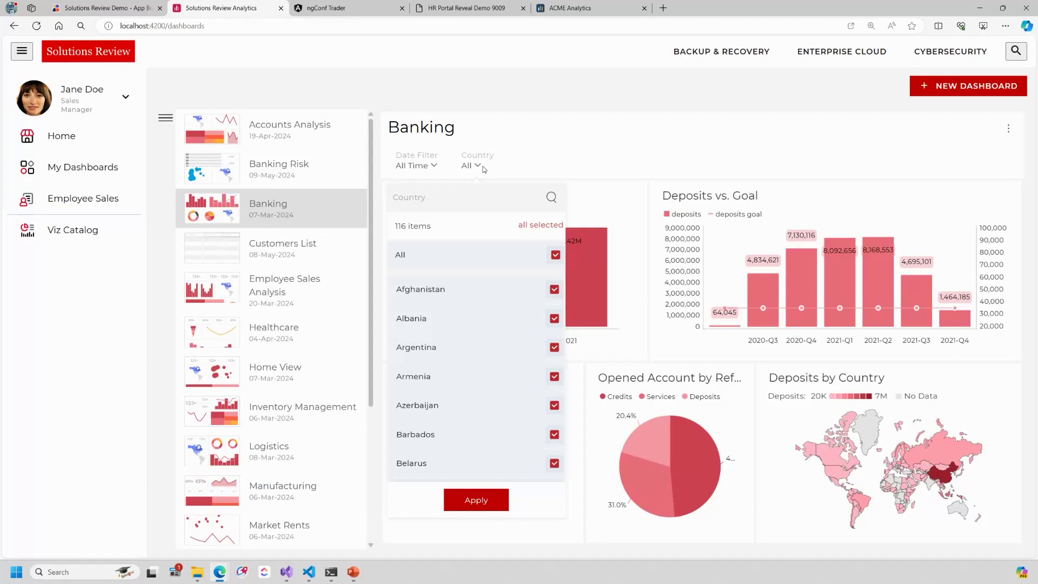
click(456, 259)
click(457, 289)
click(457, 318)
click(455, 348)
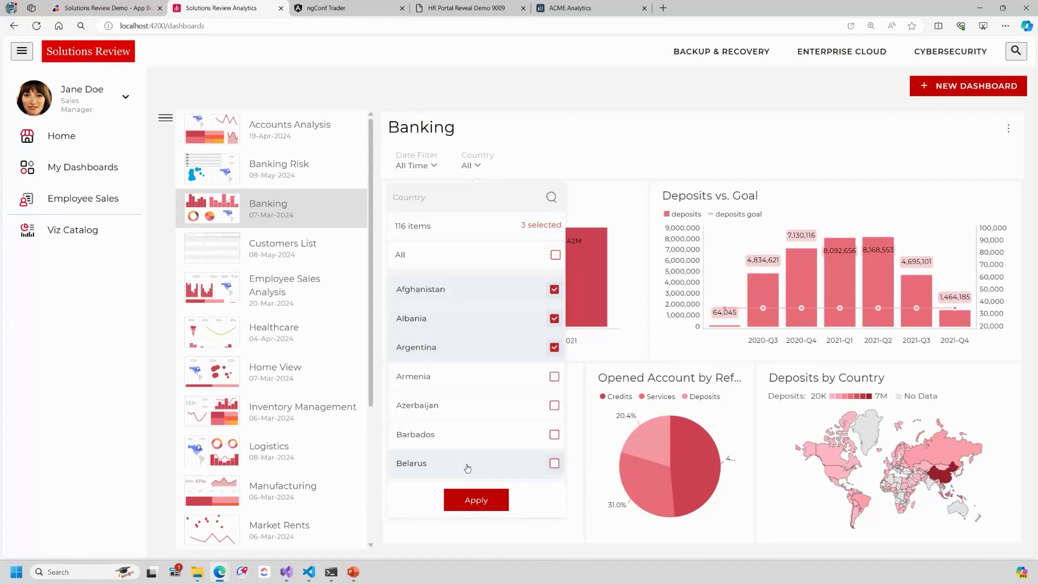
click(477, 500)
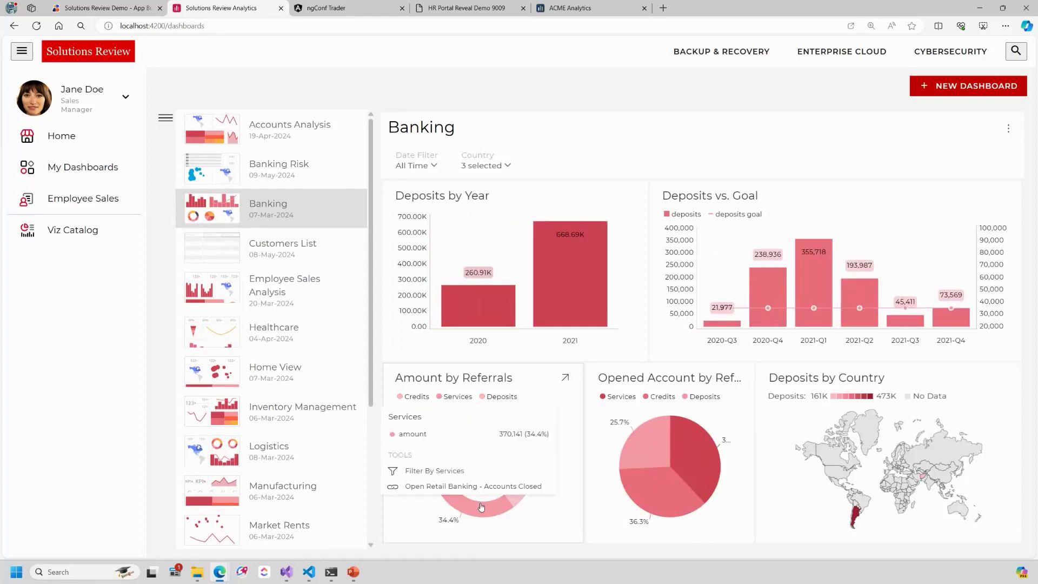
Check the selected countries in the Country filter and examine Argentina and Afghanistan on the Deposits by Country map.
click(485, 166)
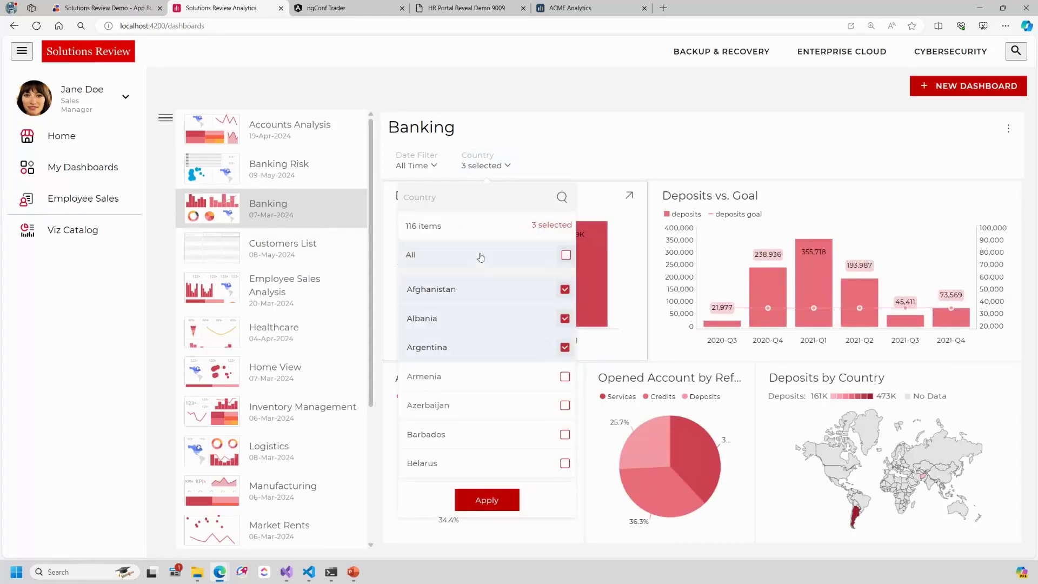
click(883, 537)
click(855, 520)
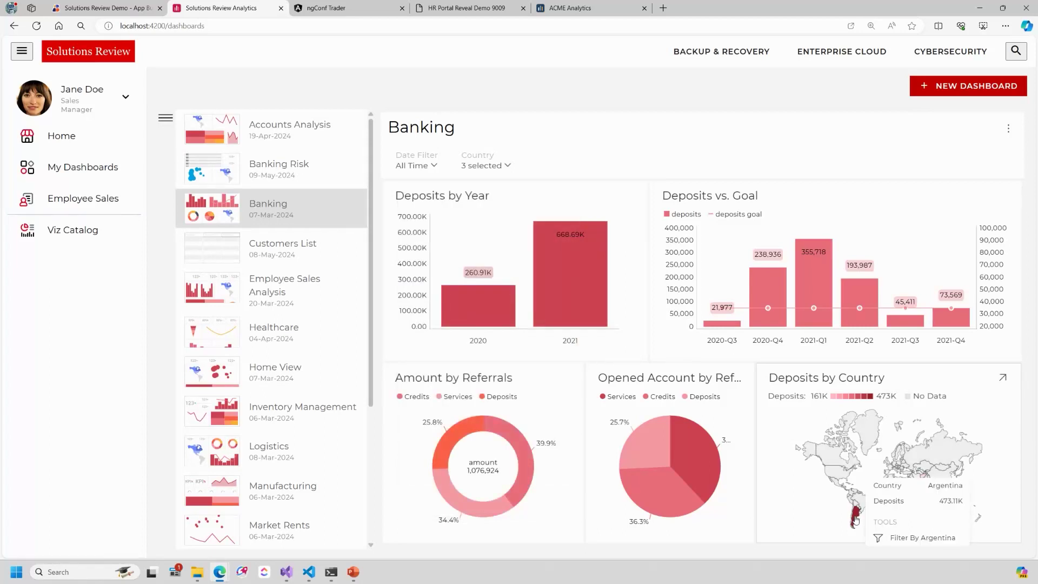
click(924, 477)
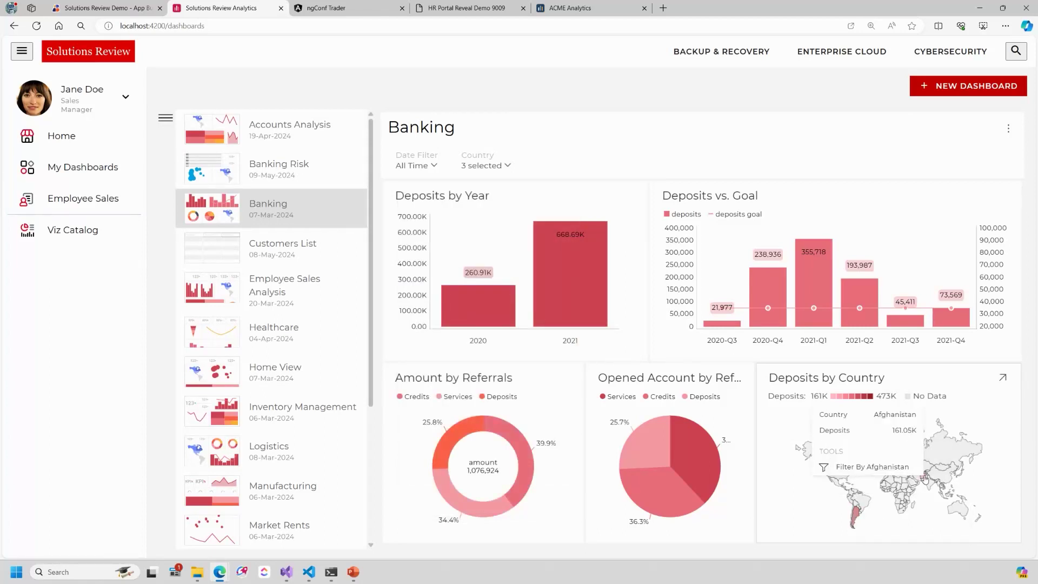
Reset the Banking dashboard's Country filter to all countries and inspect the Credits slice of Amount by Referrals.
click(484, 165)
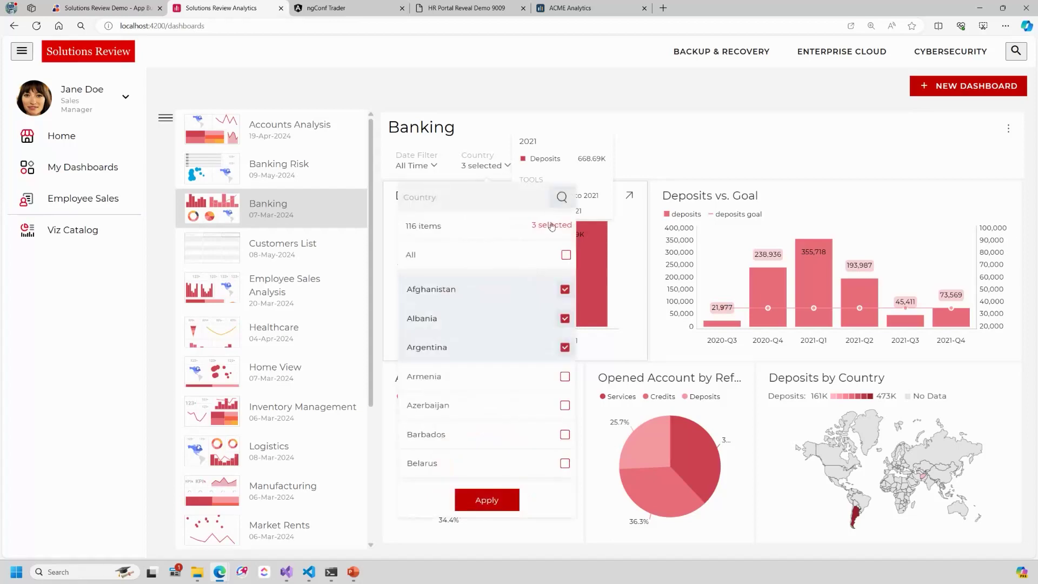
click(565, 255)
click(487, 500)
click(517, 423)
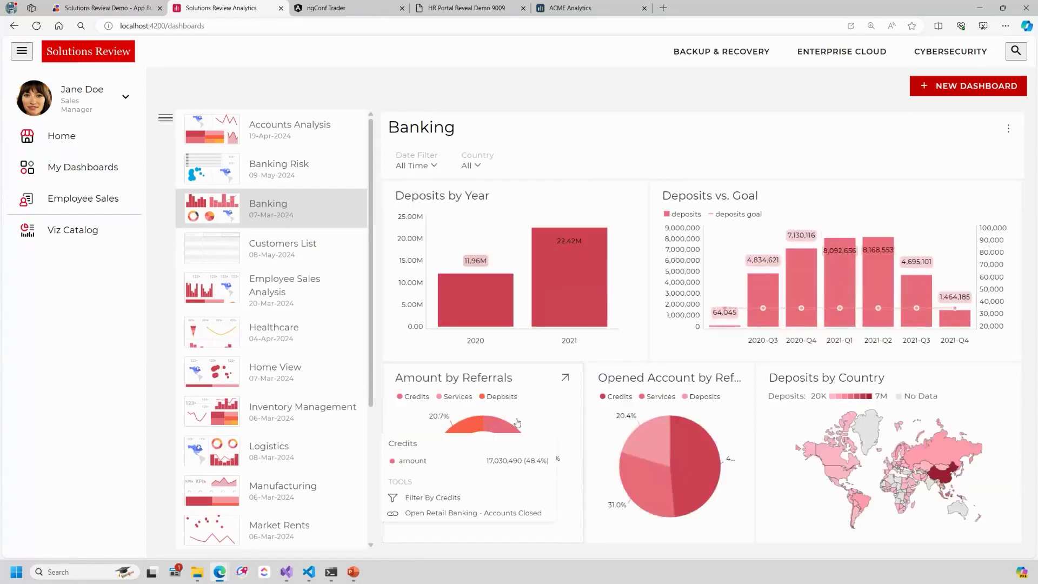
Open the Customers List dashboard and look through the grid's rows and columns, returning to its start.
click(281, 253)
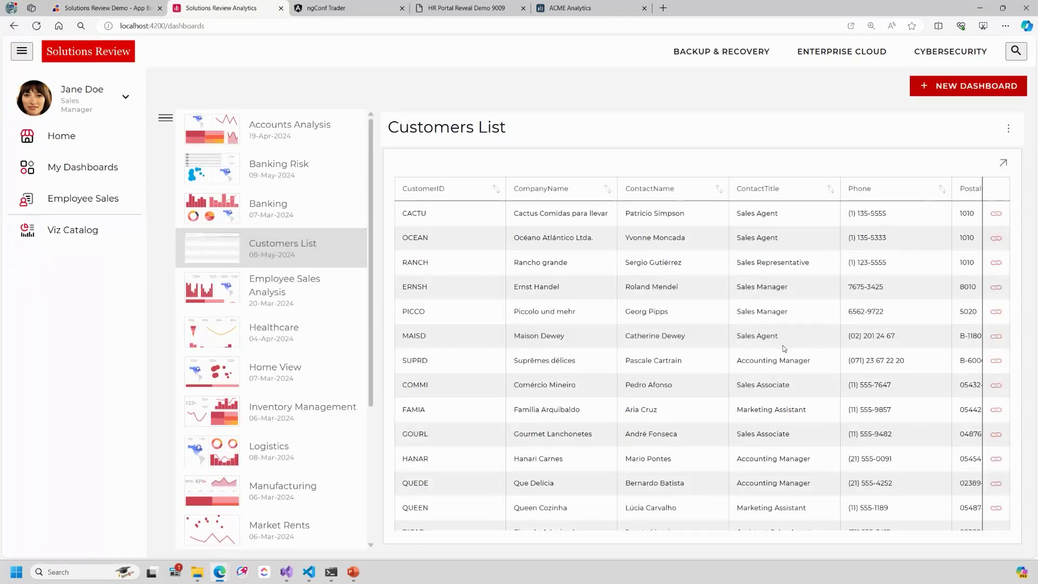
scroll(780, 347, down, 3)
scroll(783, 487, right, 5)
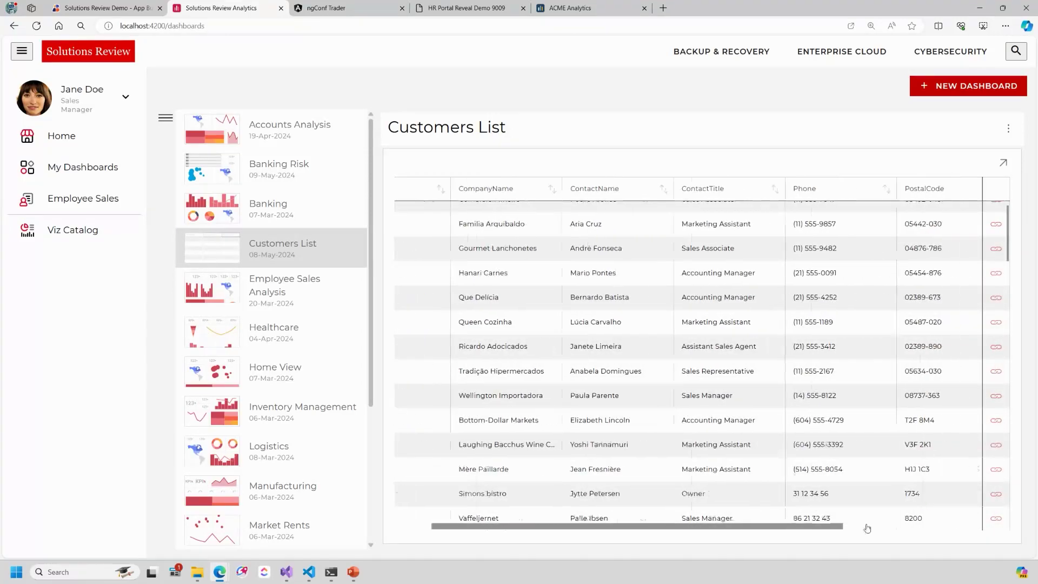
scroll(756, 432, left, 5)
scroll(714, 350, up, 1)
scroll(714, 351, up, 3)
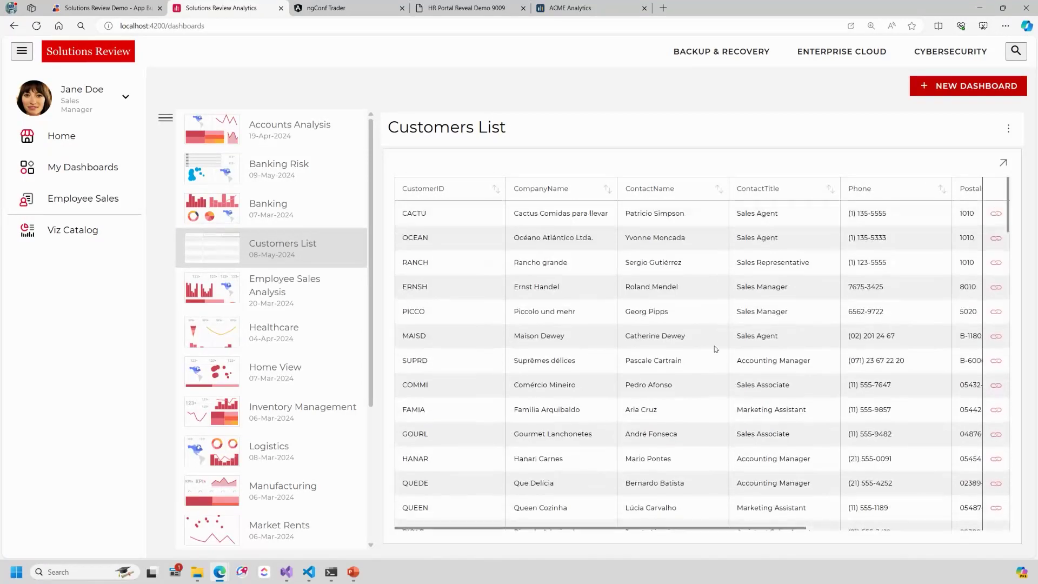
Open the order details for customer OCEAN, review the Orders Analysis dashboard, and return to the Customers List.
click(996, 238)
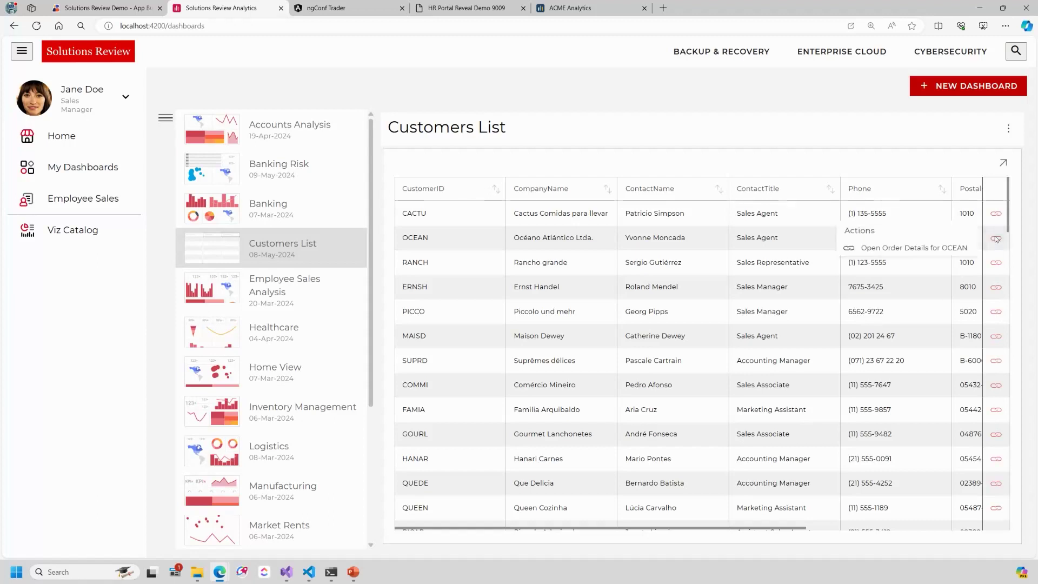
click(919, 248)
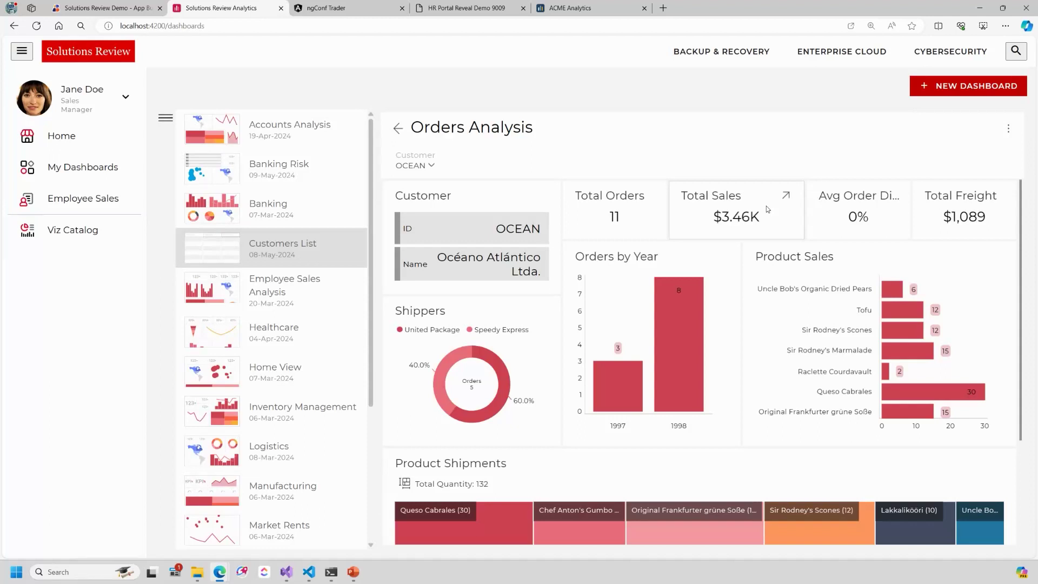
click(398, 128)
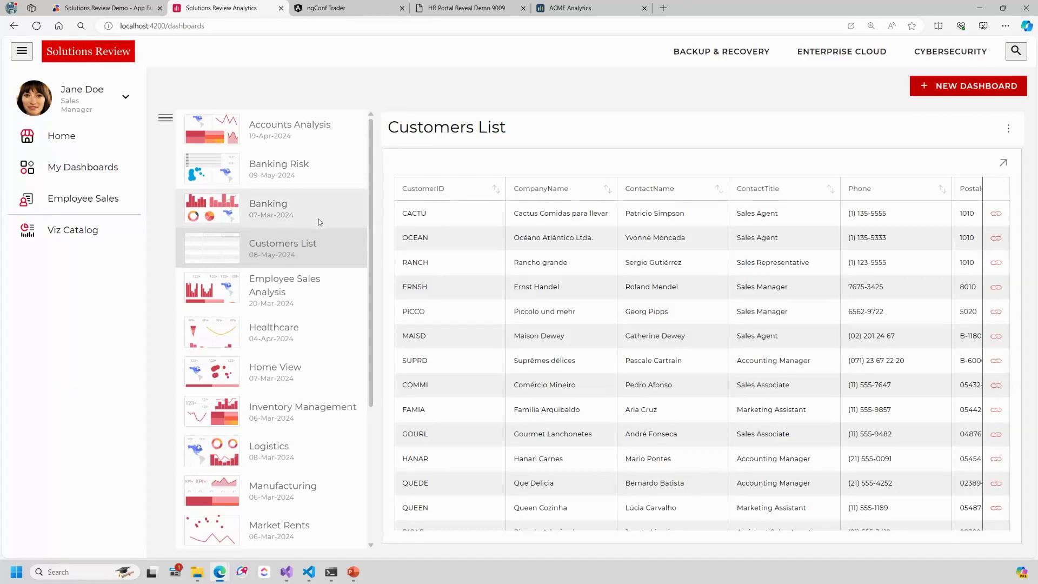
View the Healthcare, Home View and Inventory Management dashboards in turn, and inspect Nov-21 in Gross Margin ROI & Sales.
click(278, 332)
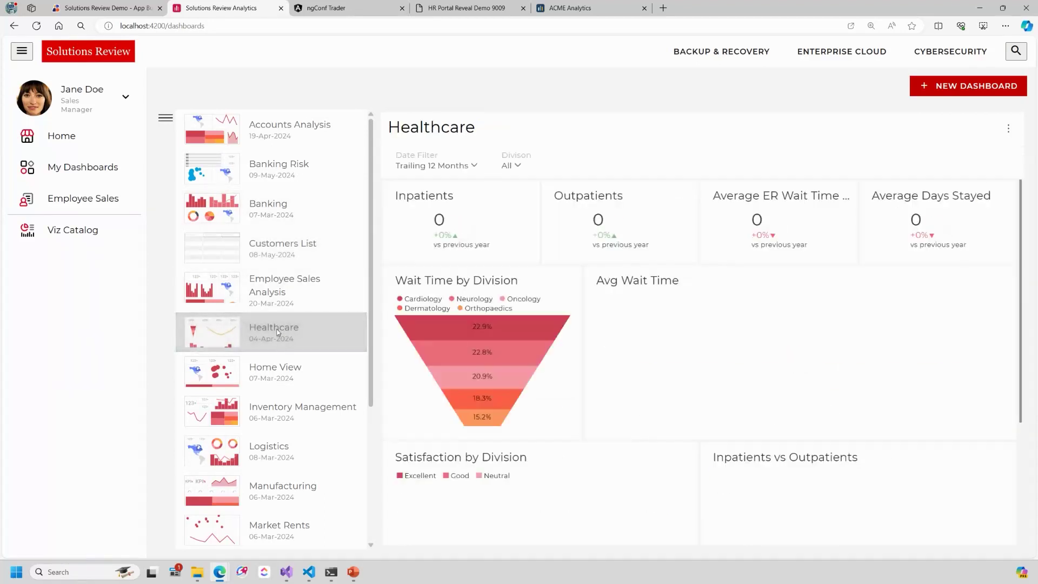
click(281, 373)
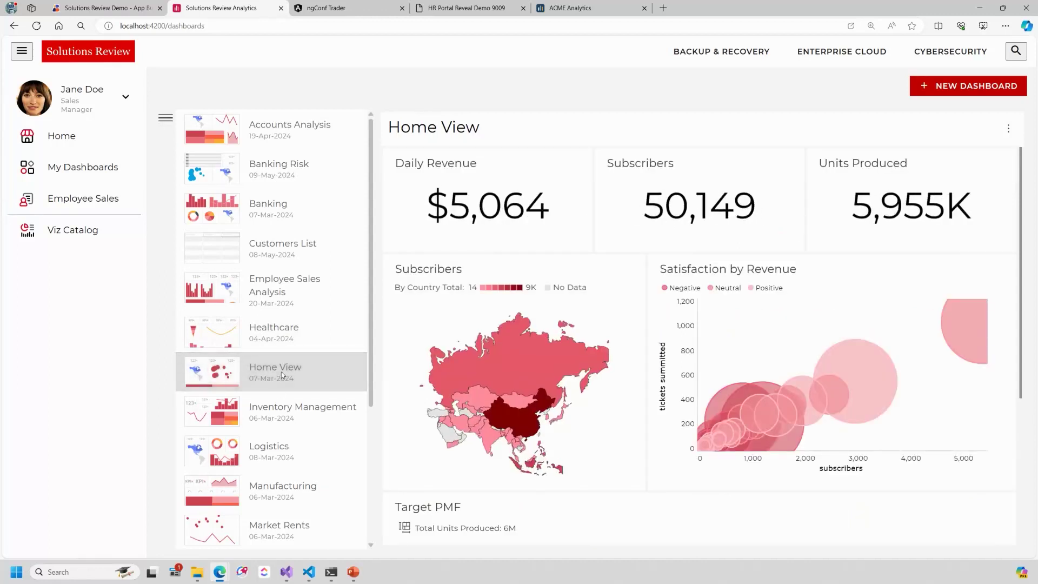
click(273, 410)
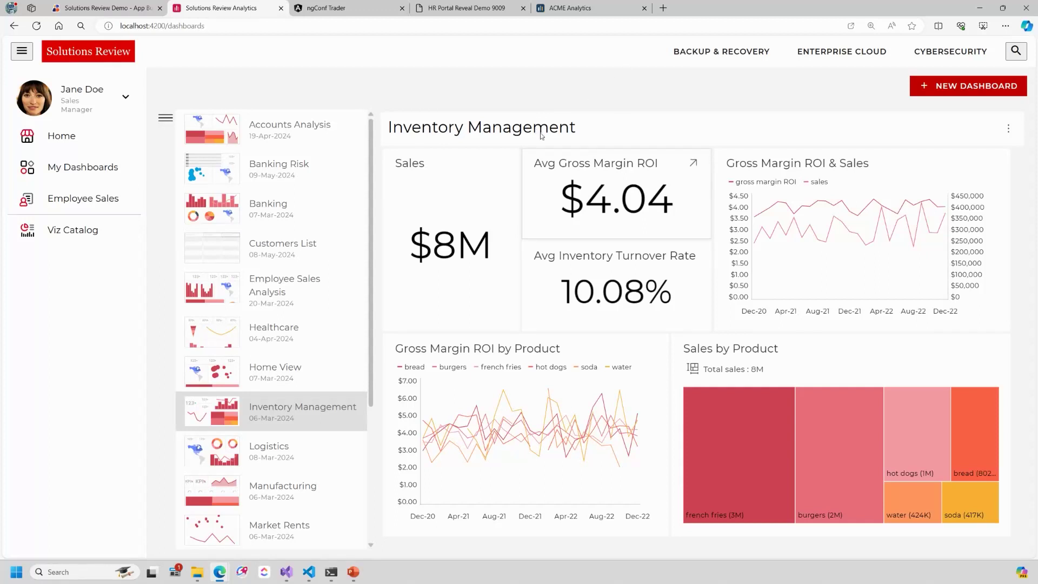
mouse_move(839, 230)
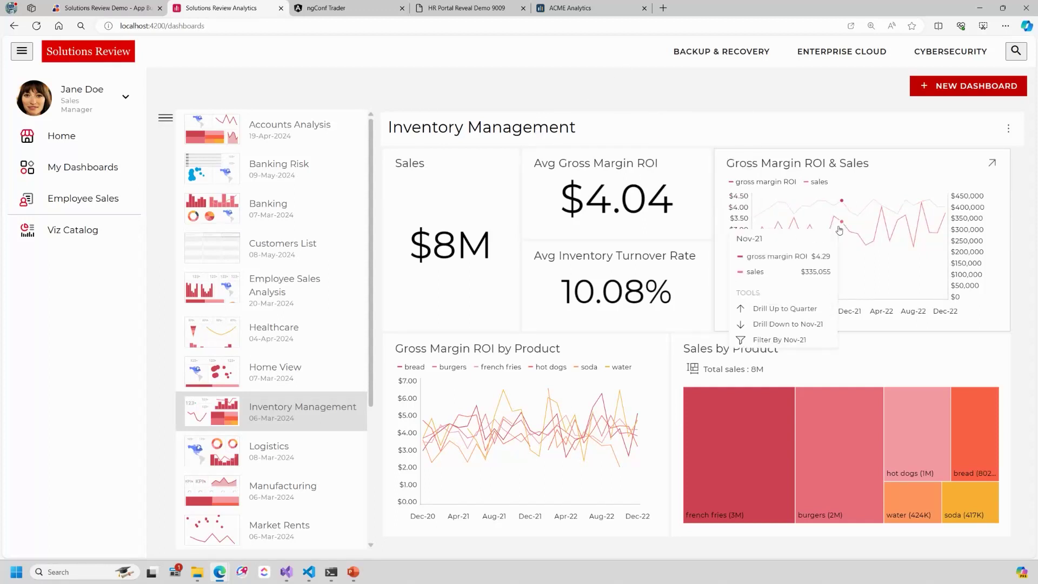
Put the Inventory Management dashboard in edit mode, open Gross Margin ROI & Sales for editing, and collapse the dashboard list.
click(1008, 128)
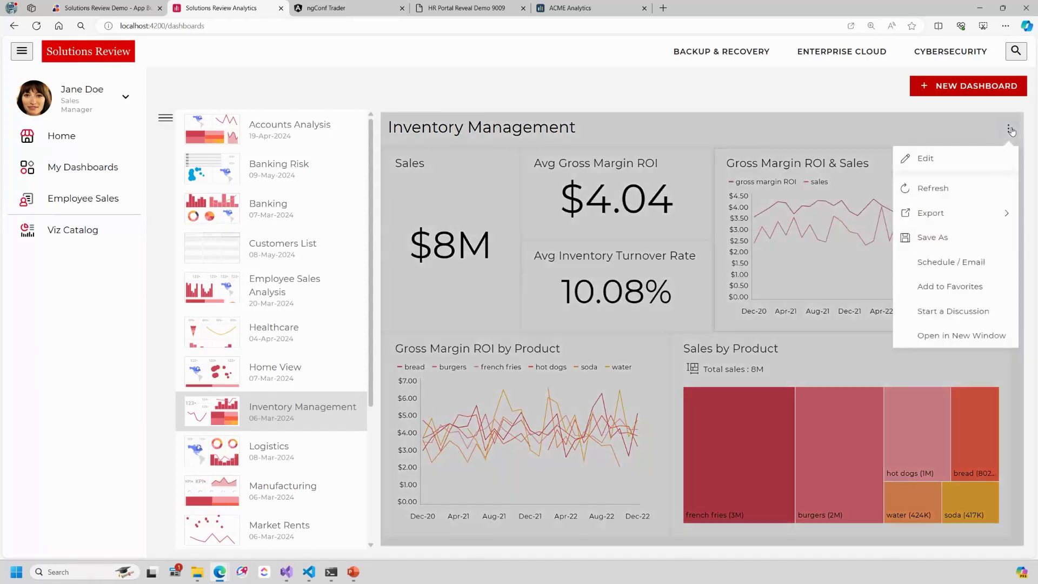
click(992, 159)
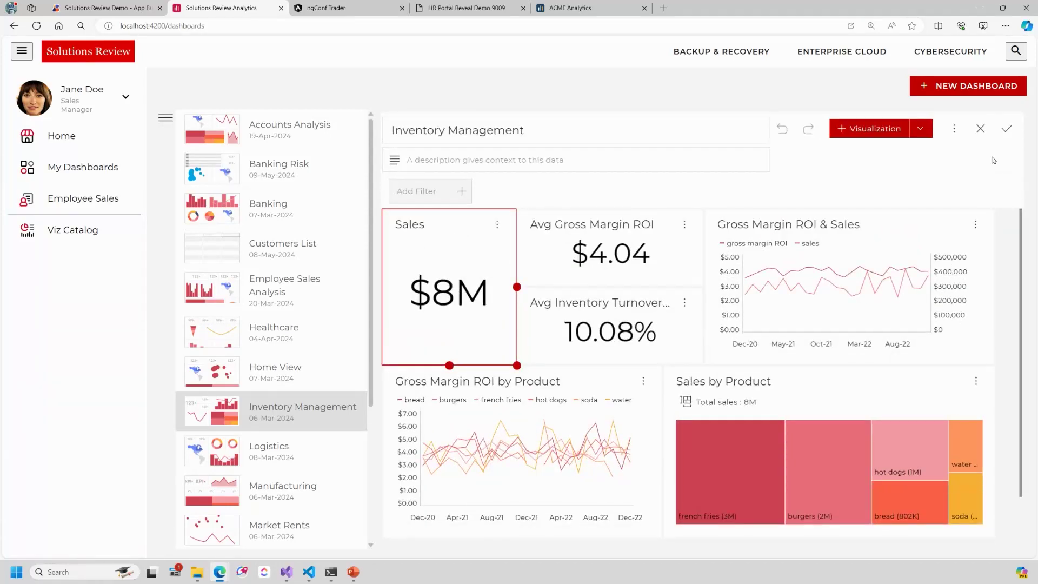
click(976, 226)
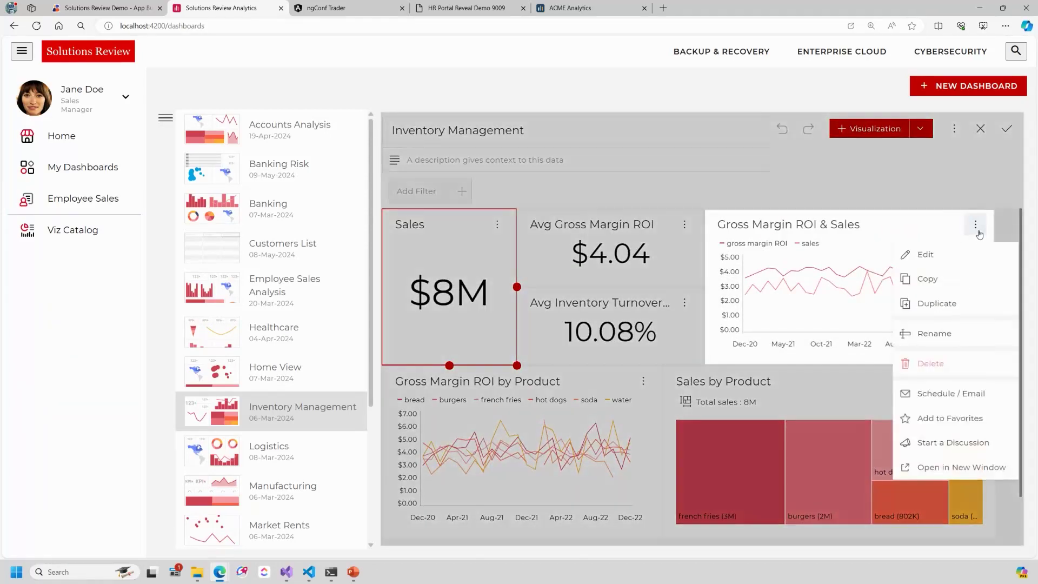
click(924, 254)
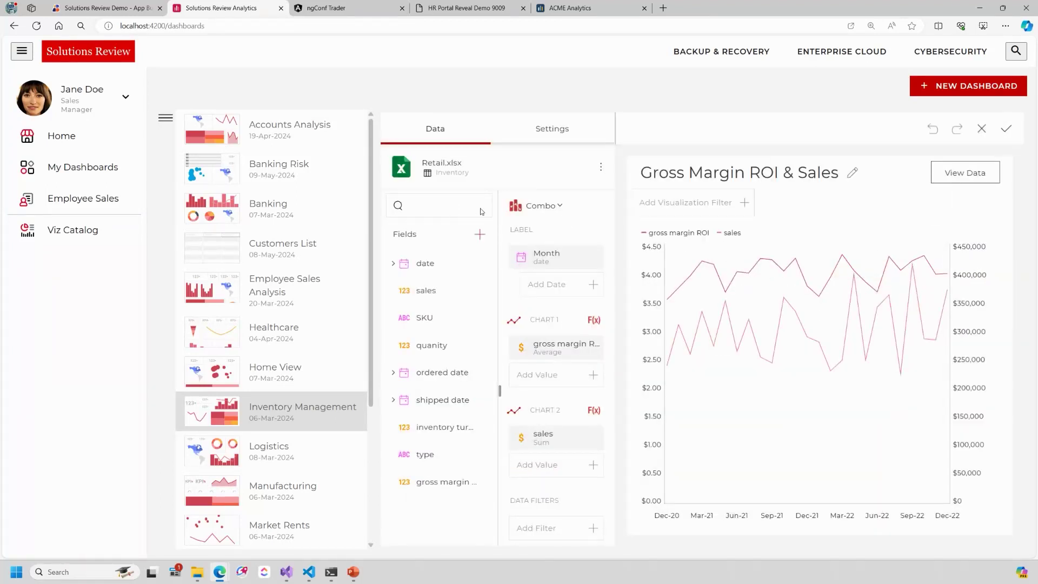
click(165, 120)
mouse_move(466, 277)
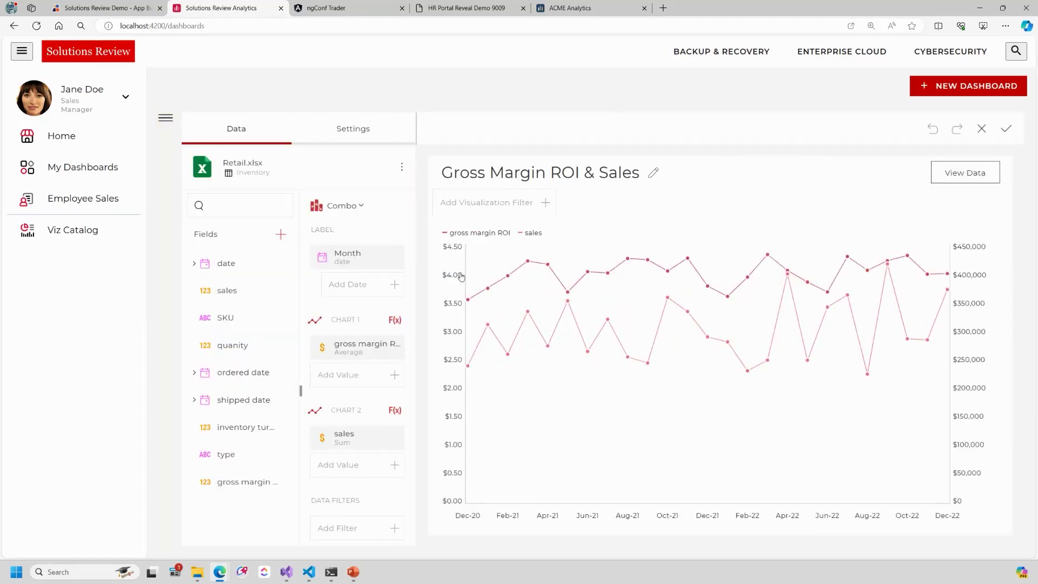
Change the Gross Margin ROI & Sales chart type to Stacked Column and, after viewing it, to Funnel.
click(335, 205)
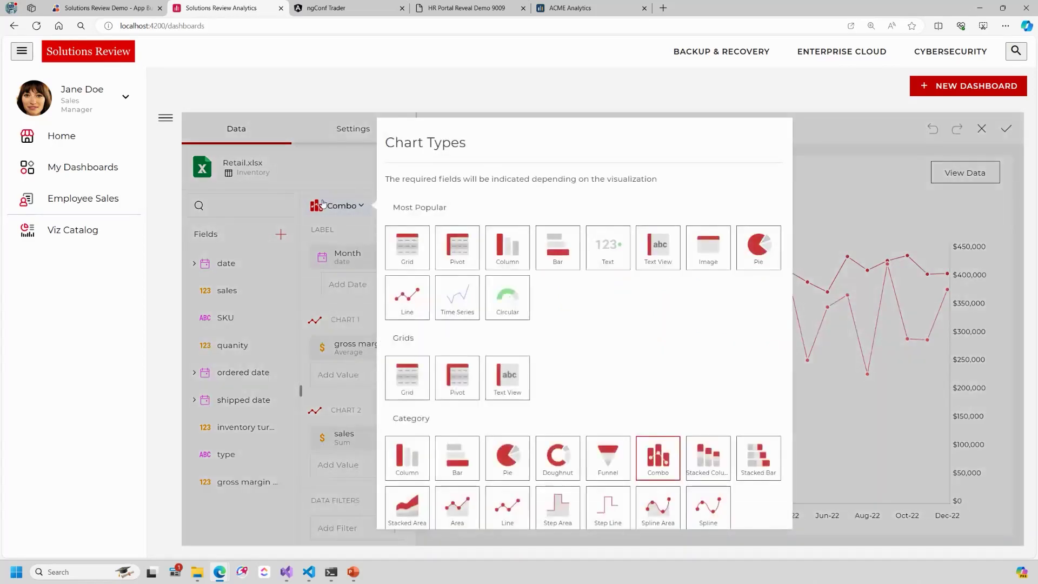
scroll(640, 341, down, 1)
click(711, 427)
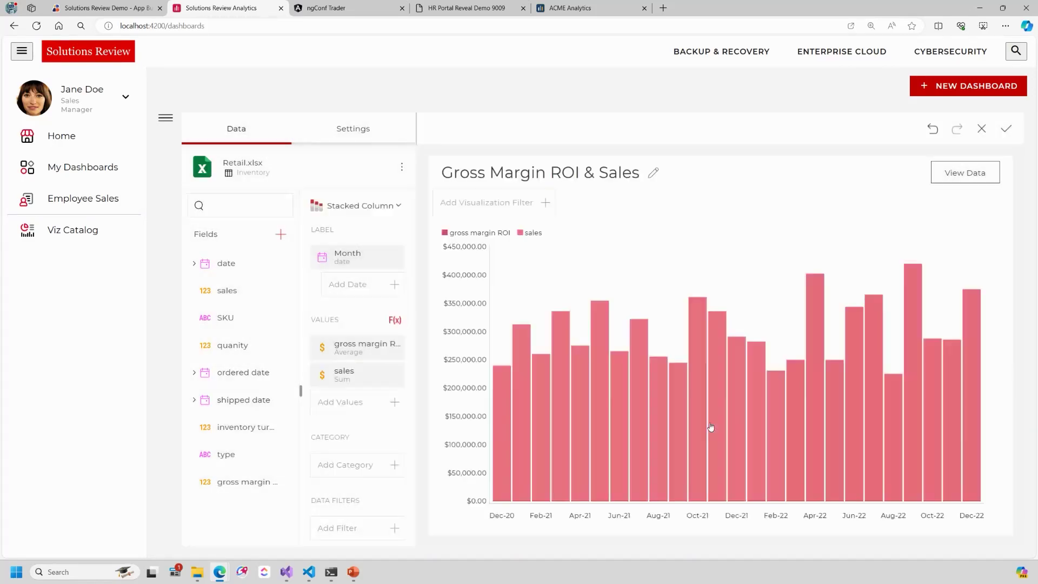
click(373, 210)
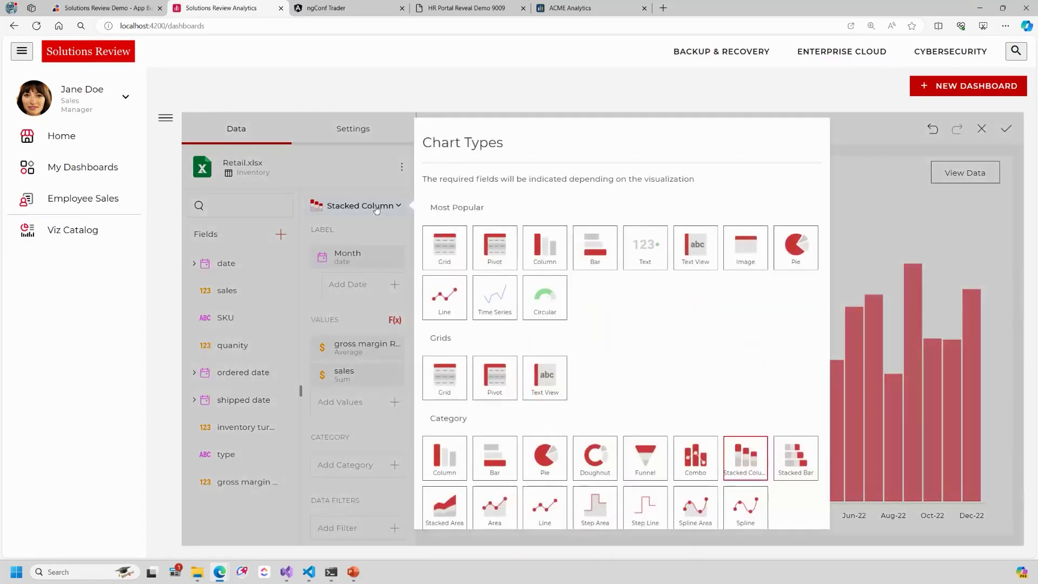
click(659, 463)
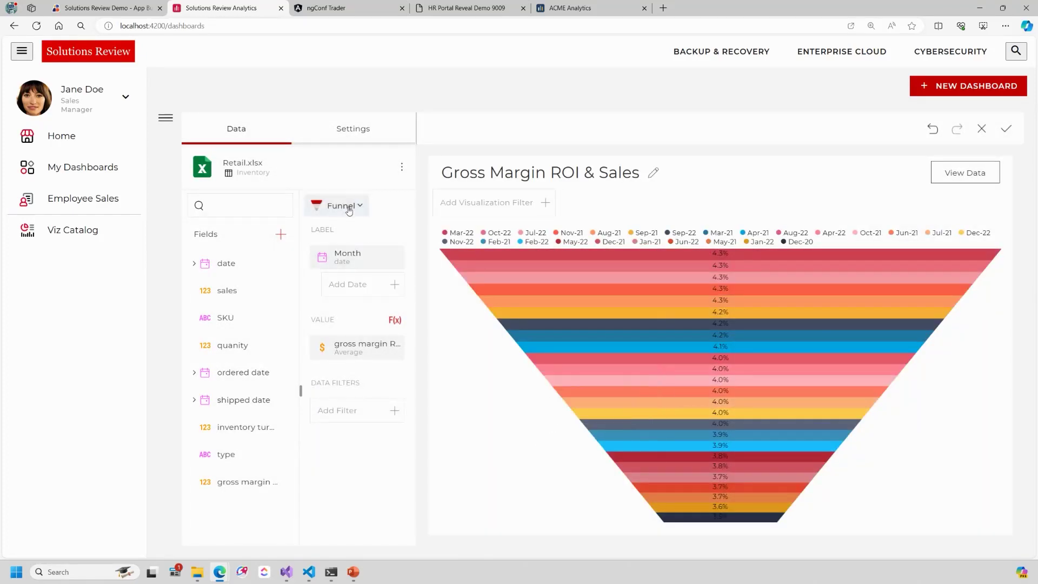
Browse the chart types available for the Gross Margin ROI & Sales visualization, from the grids to the time series.
click(347, 206)
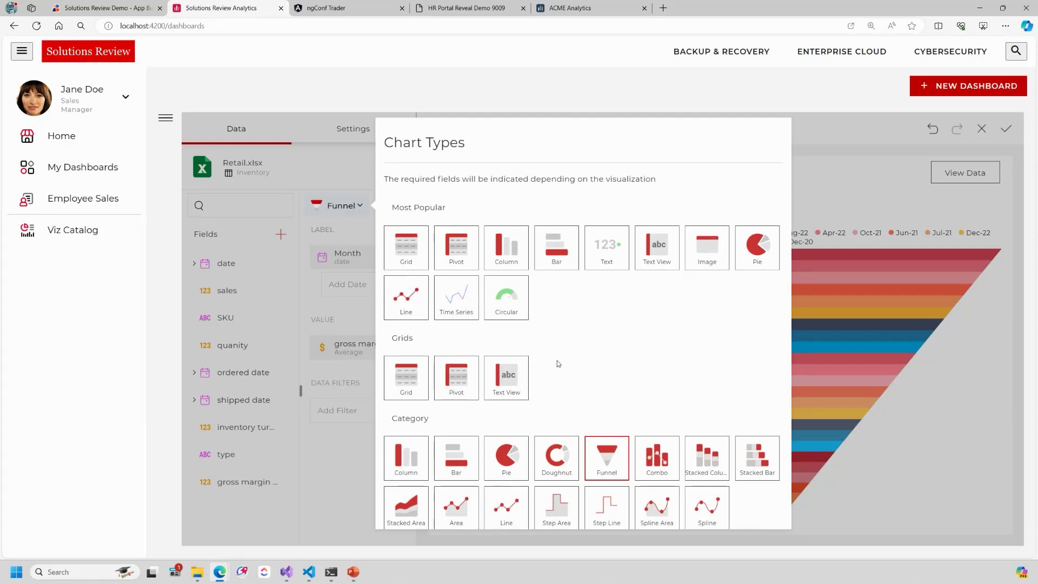
scroll(556, 363, down, 5)
scroll(558, 362, down, 3)
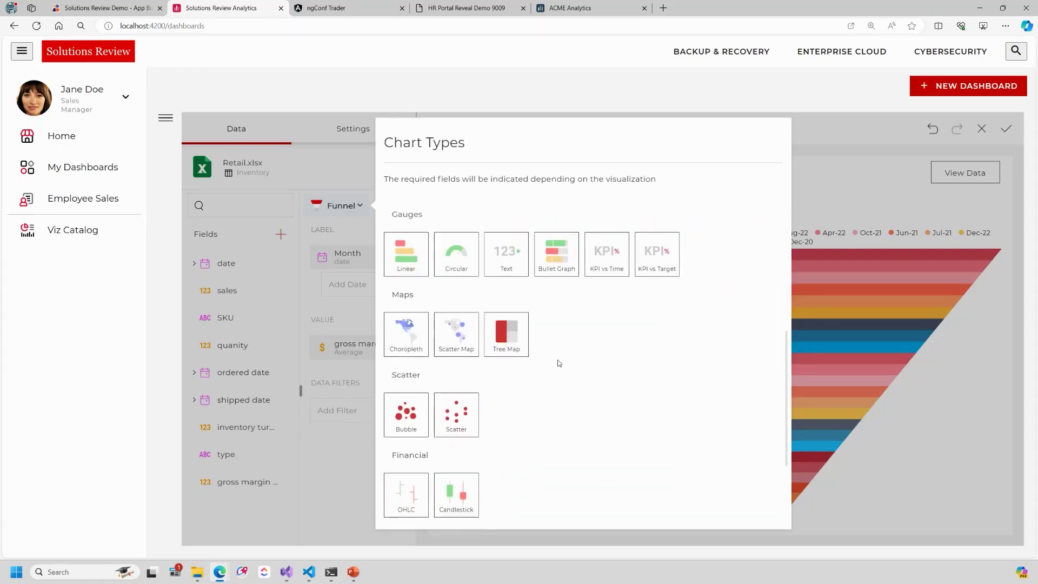
scroll(570, 408, down, 3)
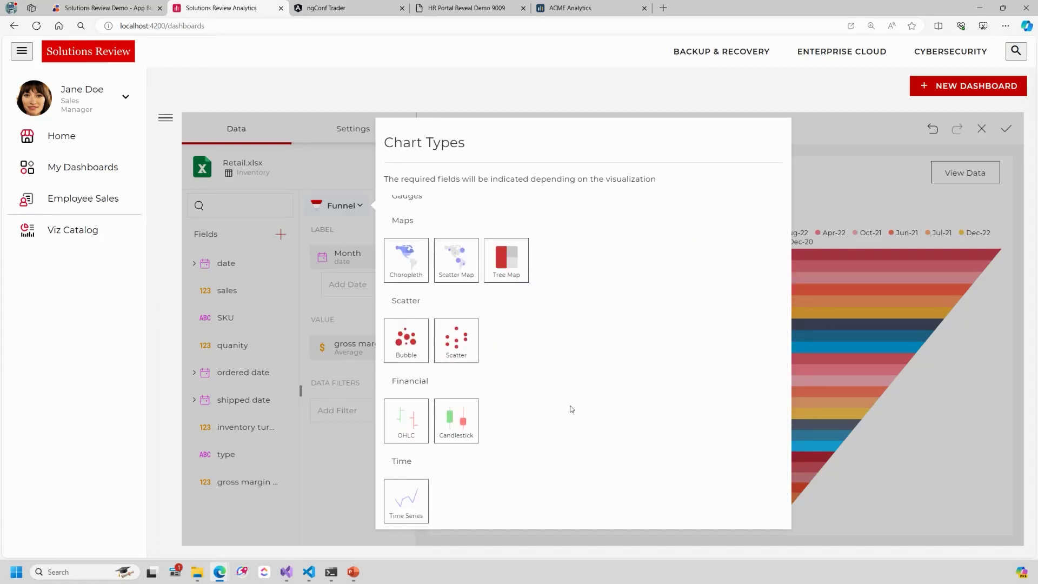
scroll(571, 409, up, 2)
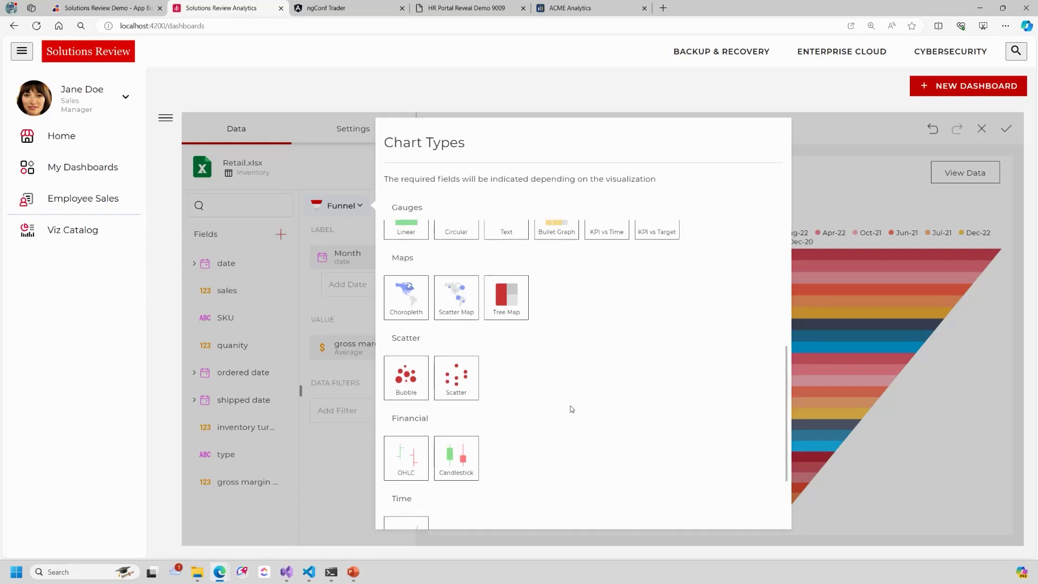
scroll(572, 409, up, 3)
scroll(571, 409, up, 3)
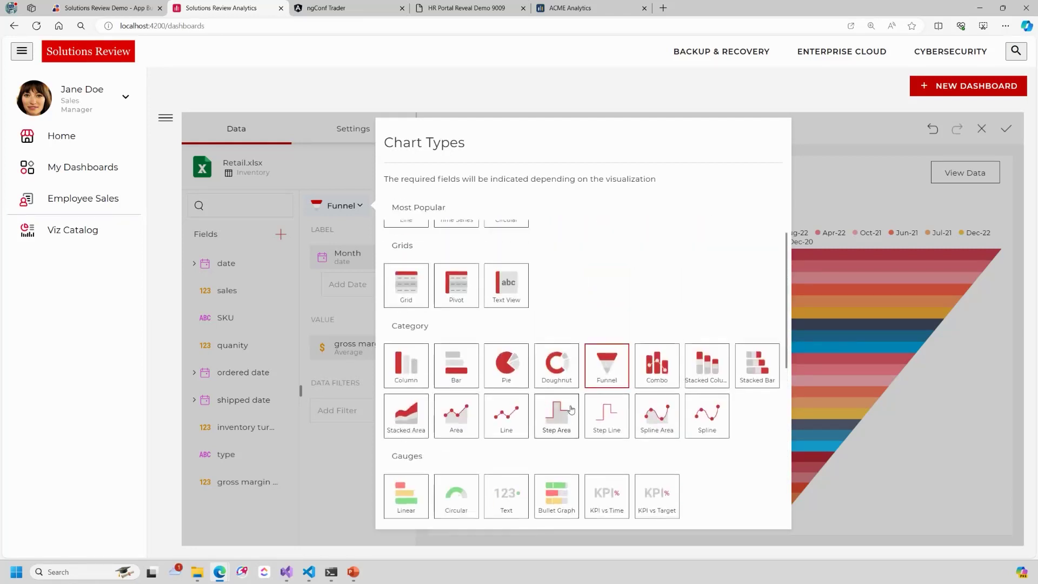
click(857, 138)
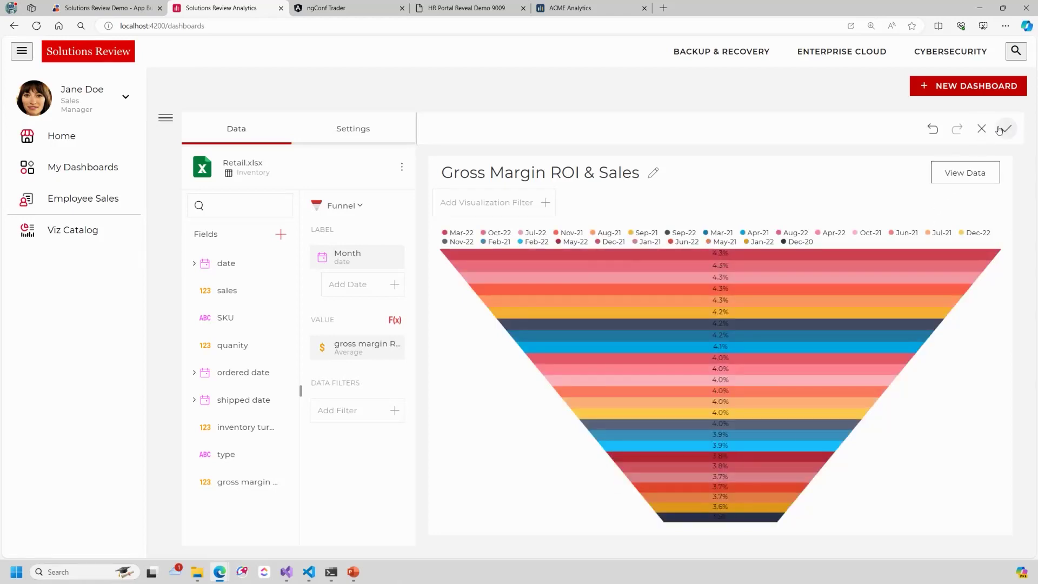
Accept the visualization edit, select Gross Margin ROI & Sales in the dashboard layout, and discard the Inventory Management dashboard's changes.
click(1003, 130)
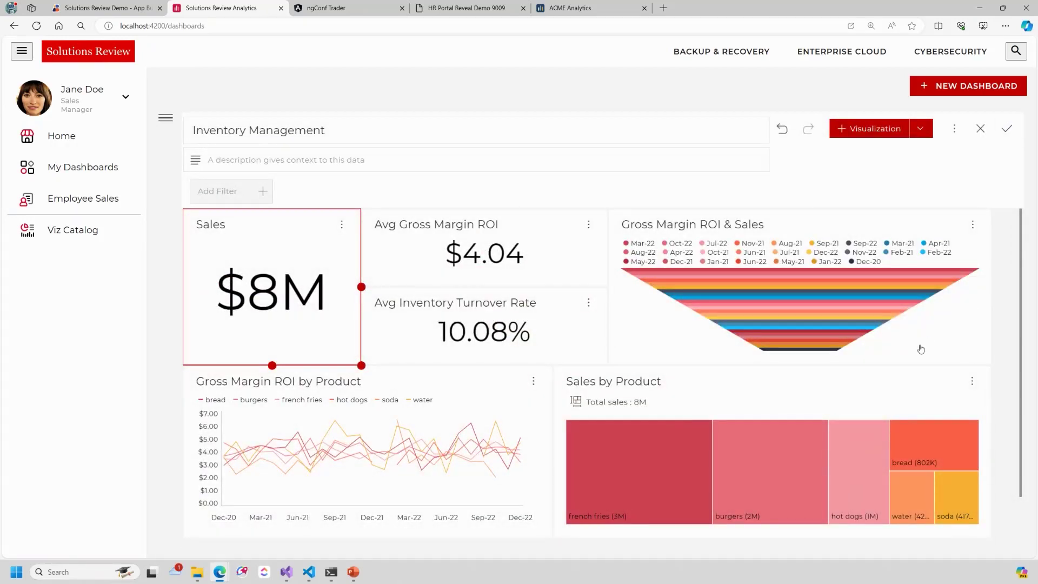
click(950, 327)
mouse_move(991, 287)
mouse_down()
mouse_move(787, 301)
mouse_move(764, 335)
mouse_move(950, 287)
mouse_move(991, 287)
mouse_up()
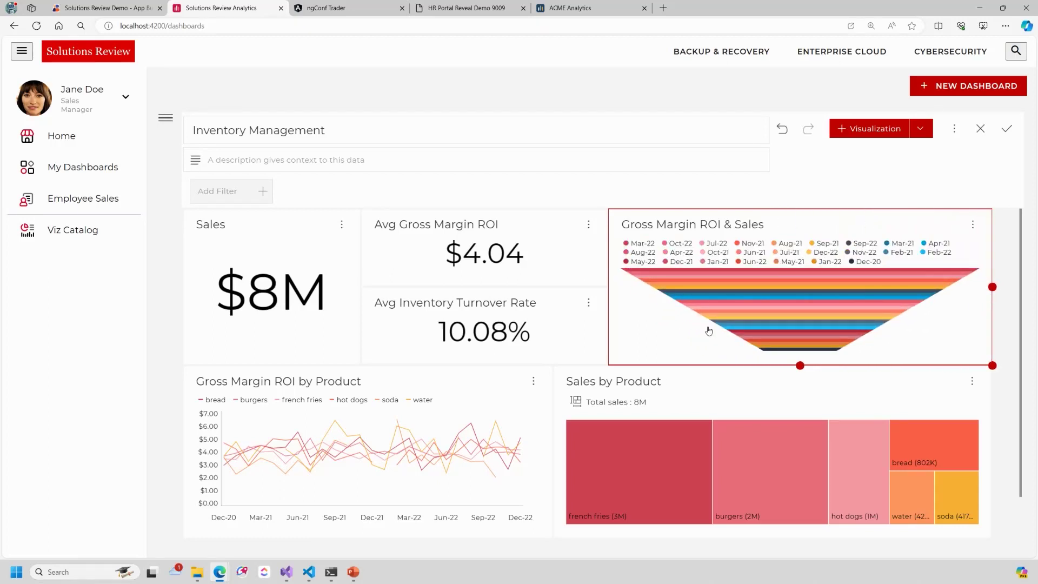
click(980, 128)
Review the Inventory Management dashboard's available actions and export formats without choosing any.
click(1009, 130)
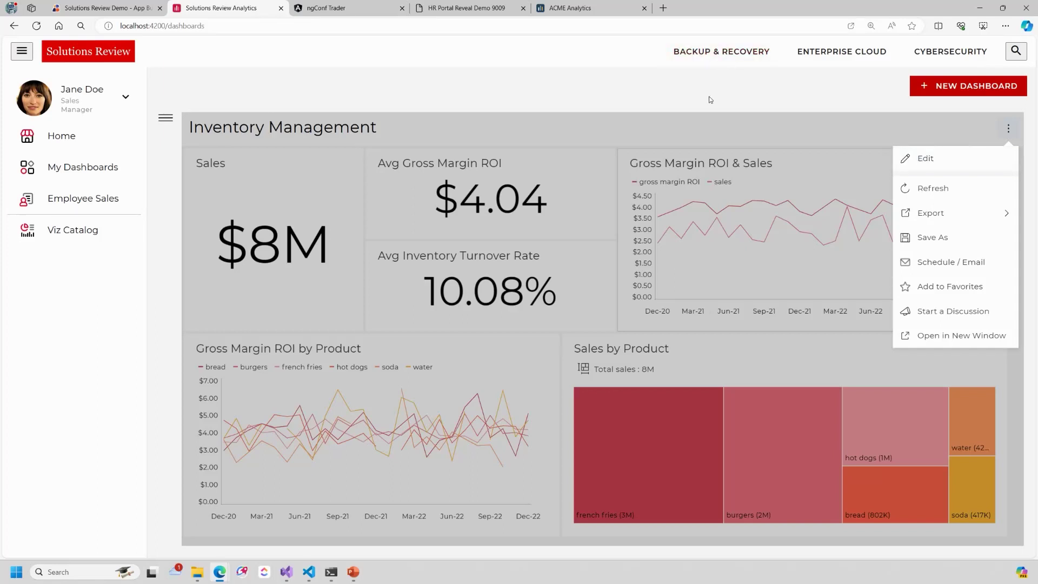
click(955, 210)
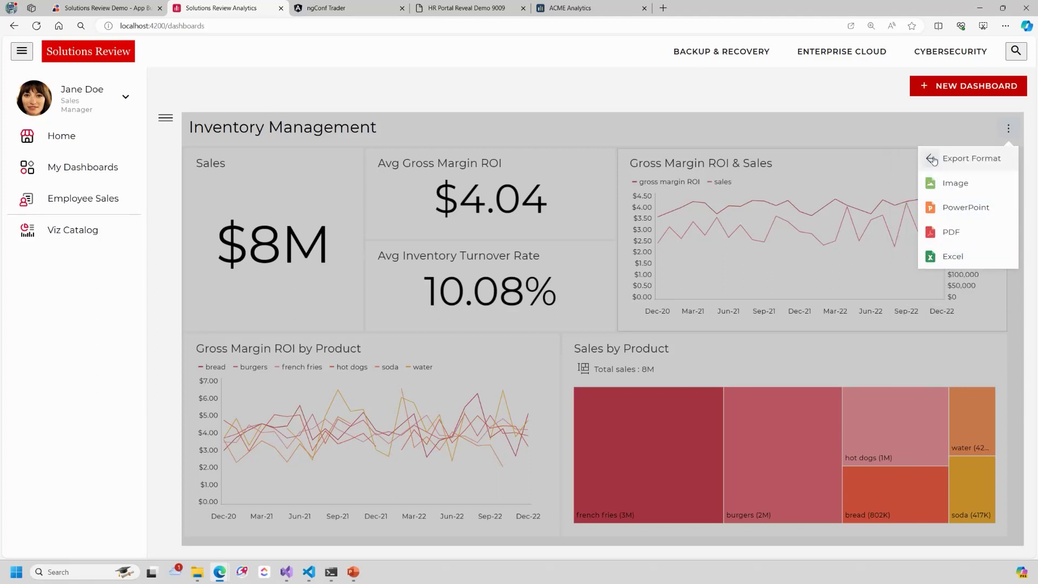
click(930, 158)
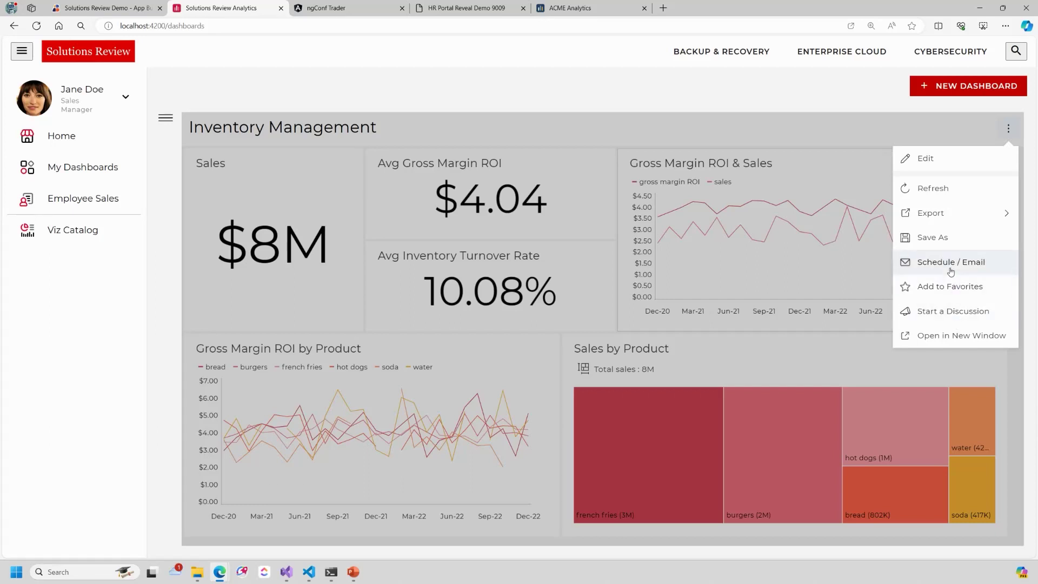
click(672, 124)
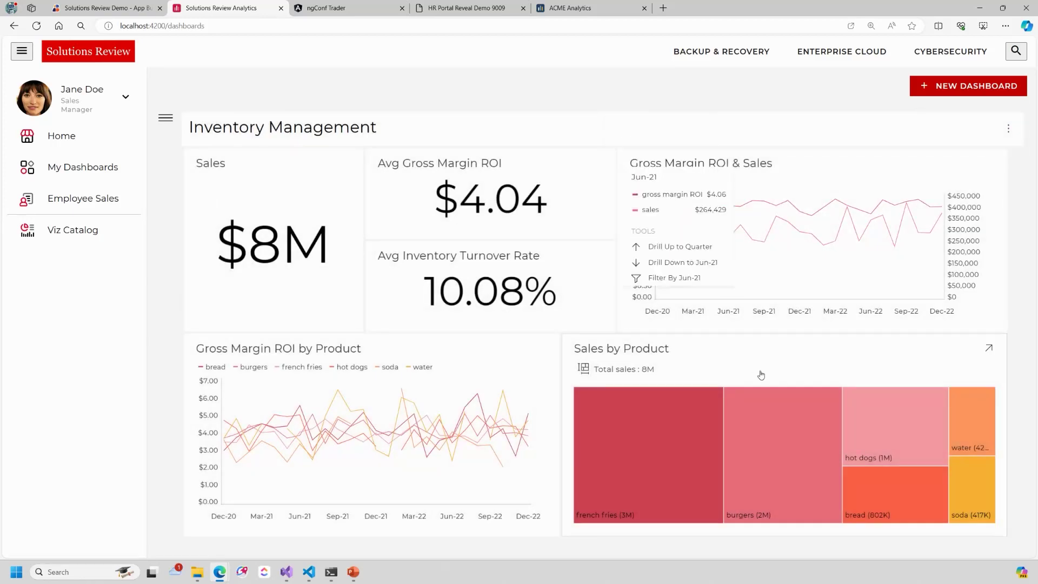
Expand the dashboard list, view the Logistics dashboard, and open Orders Analysis.
click(166, 117)
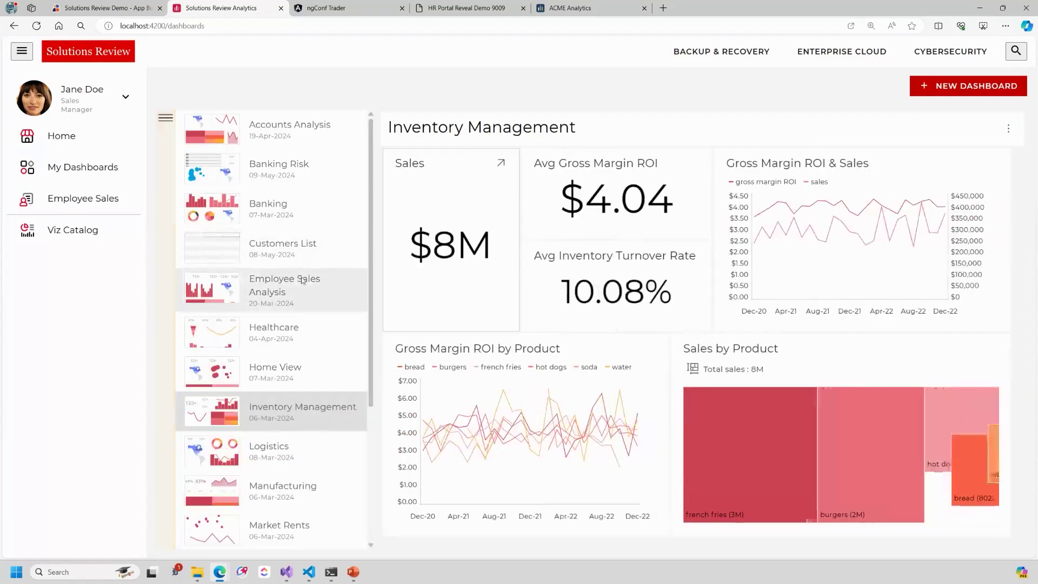
click(294, 439)
scroll(294, 442, down, 4)
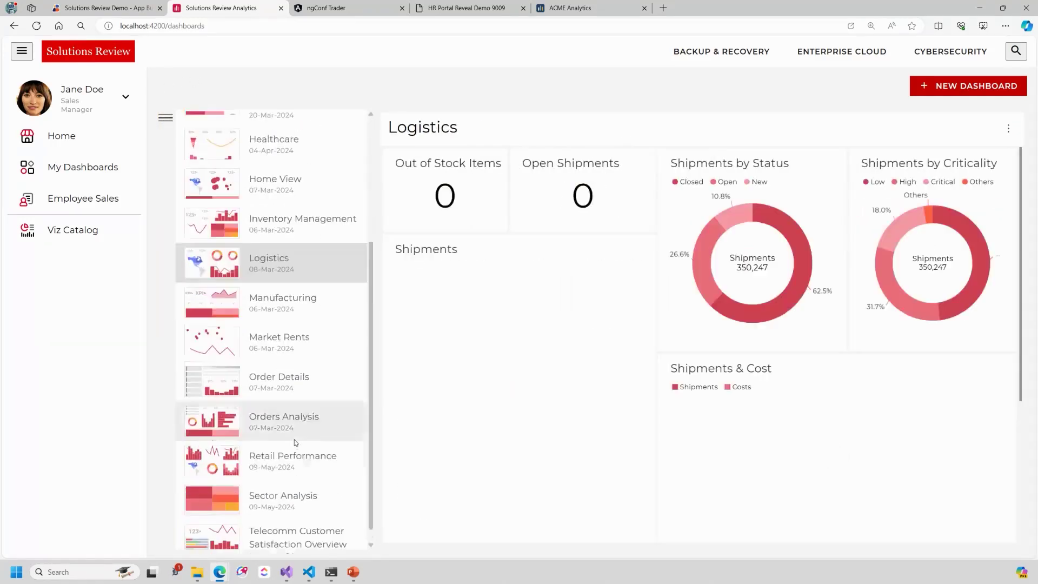
click(277, 409)
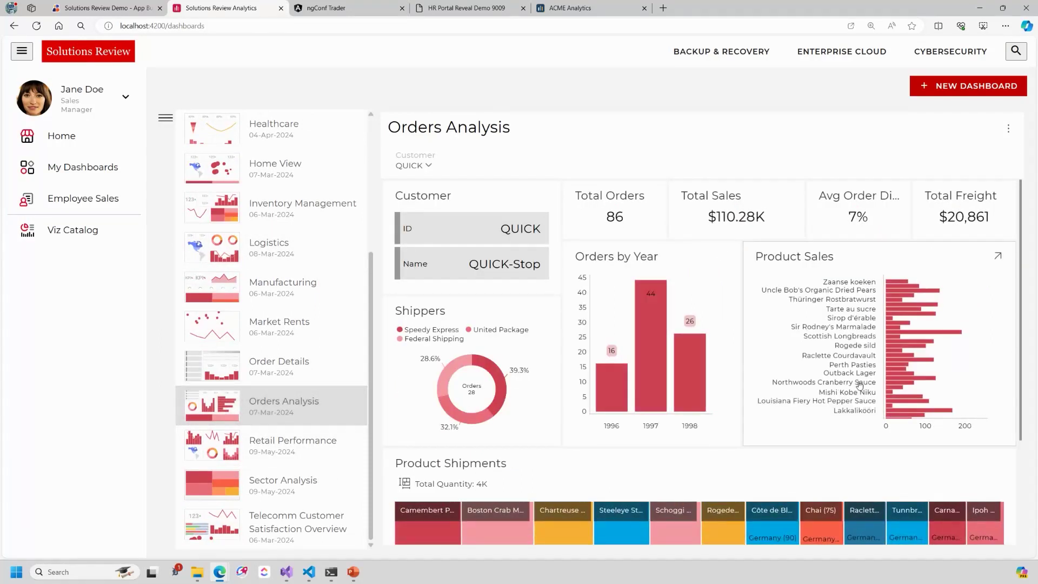
Export the Orders Analysis dashboard to Excel, leaving out the Customer and Product Shipments sheets.
click(1008, 128)
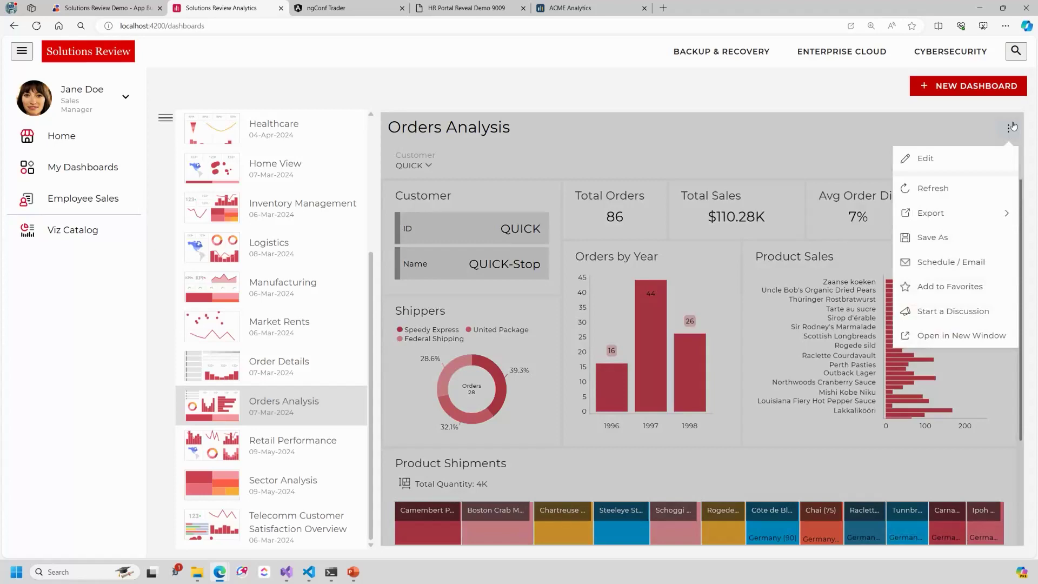
click(970, 215)
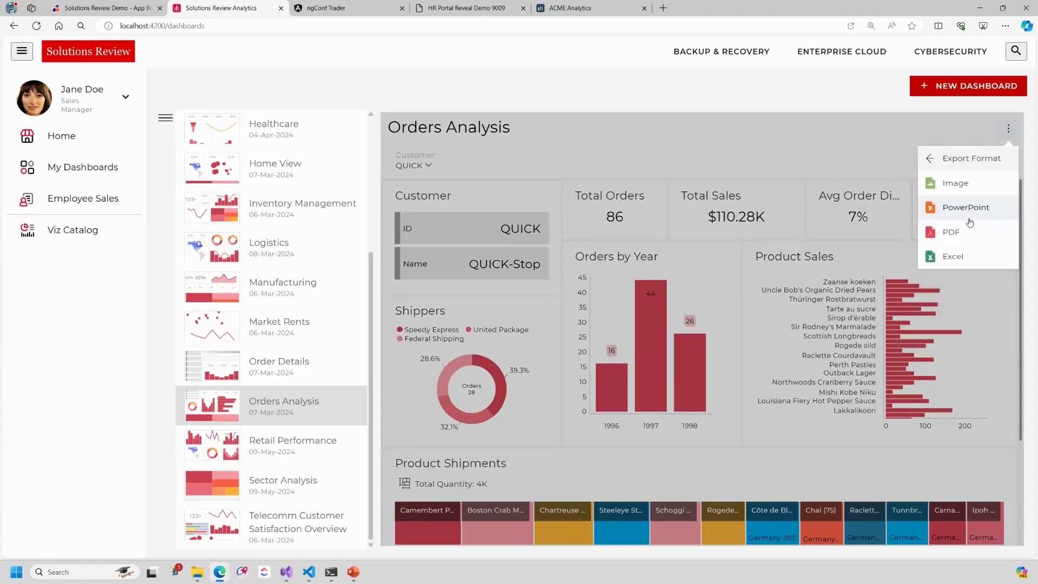
click(957, 258)
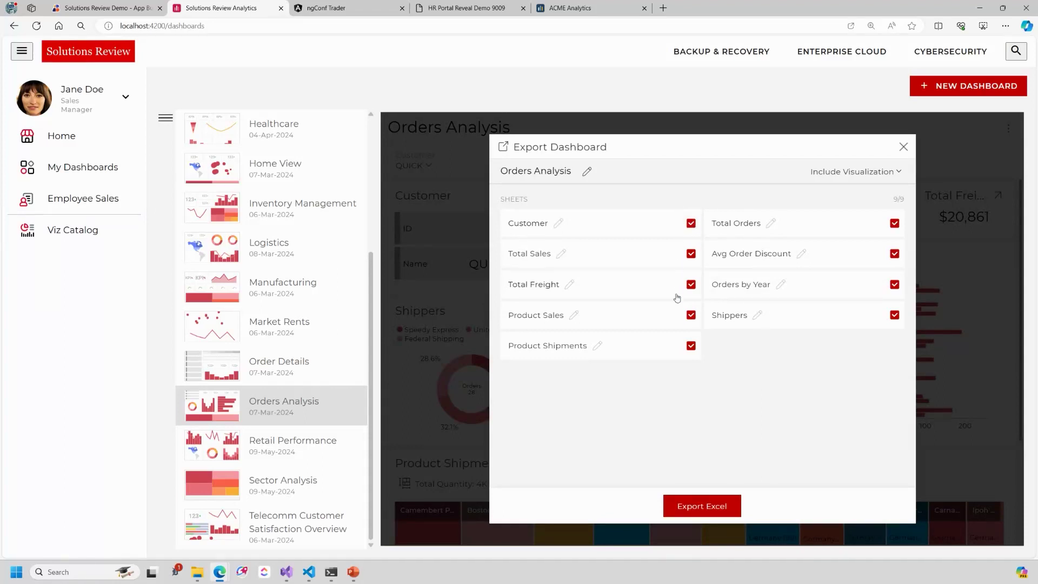
click(692, 223)
click(690, 346)
click(710, 504)
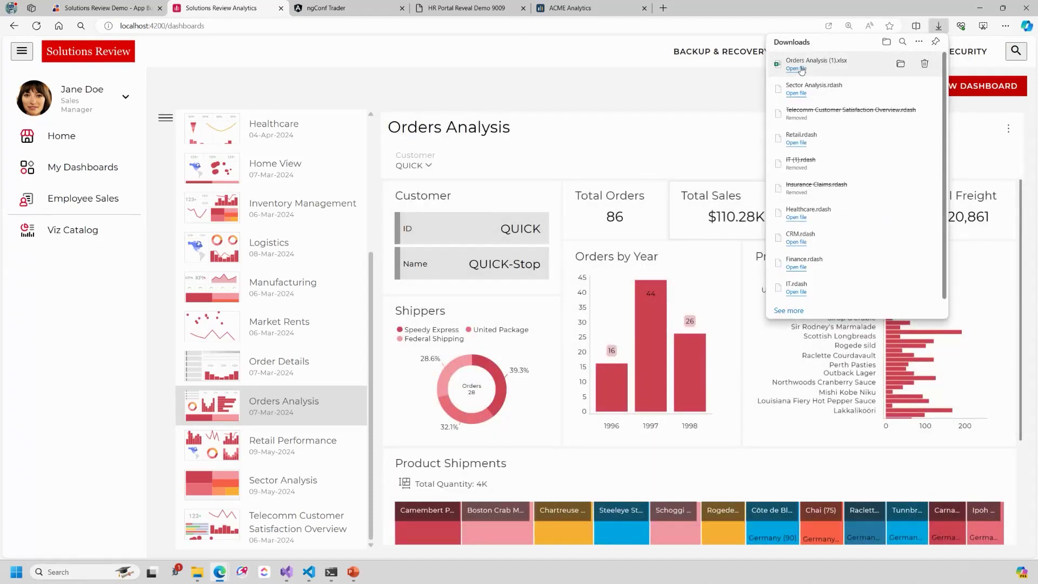
Open the exported Orders Analysis (1).xlsx workbook in Excel and inspect the customer filter on the Dashboard filters sheet.
click(800, 69)
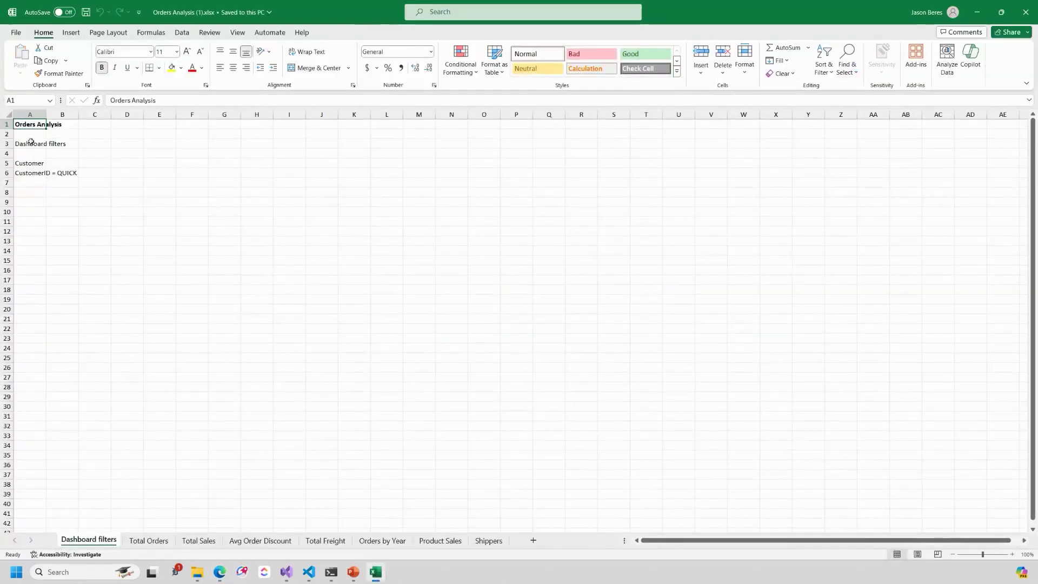
drag(34, 123, 87, 182)
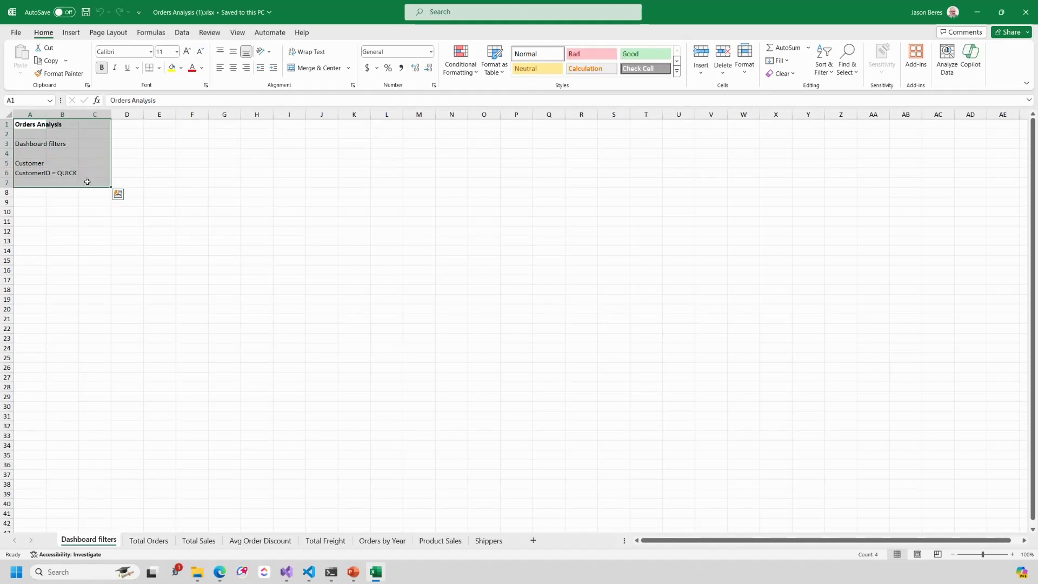
click(36, 174)
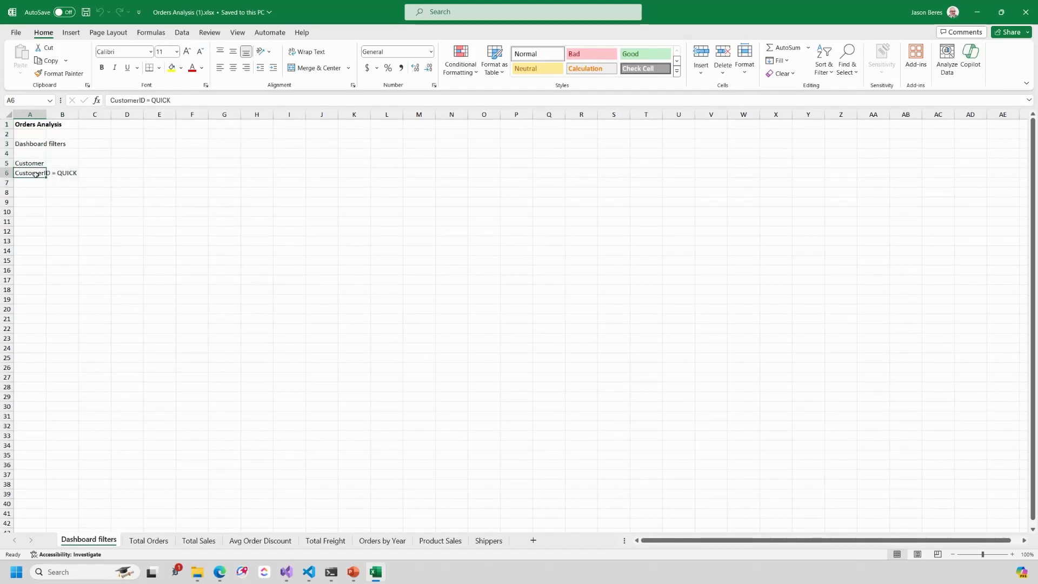
drag(36, 174, 70, 174)
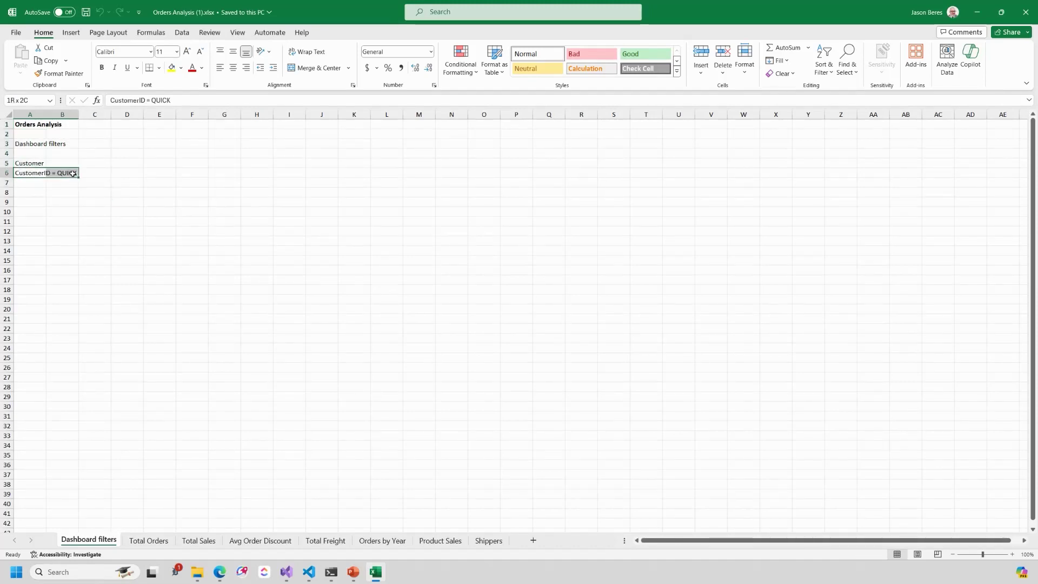
View the Total Orders, Total Sales, Avg Order Discount, Total Freight and Orders by Year sheets in turn.
click(162, 542)
click(196, 541)
click(262, 542)
click(324, 541)
click(376, 541)
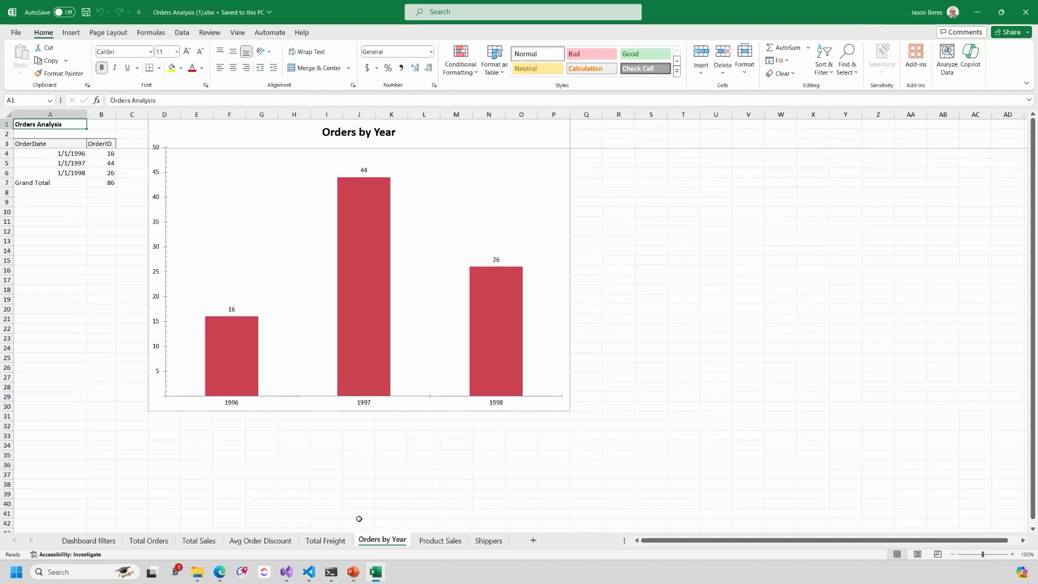
Select the column series in the Orders by Year chart and try different preset chart styles on it.
click(345, 311)
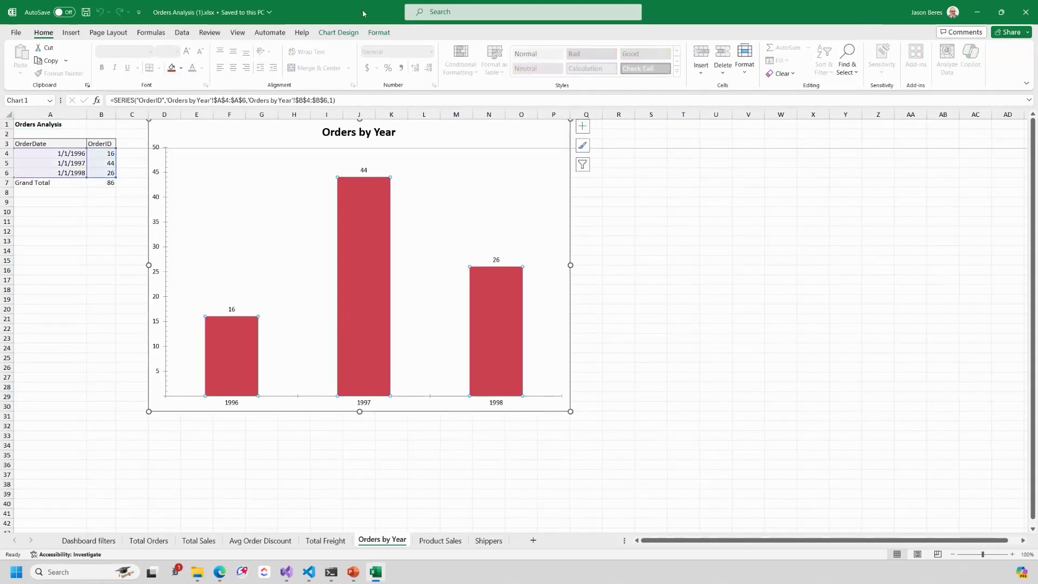
click(338, 33)
click(305, 67)
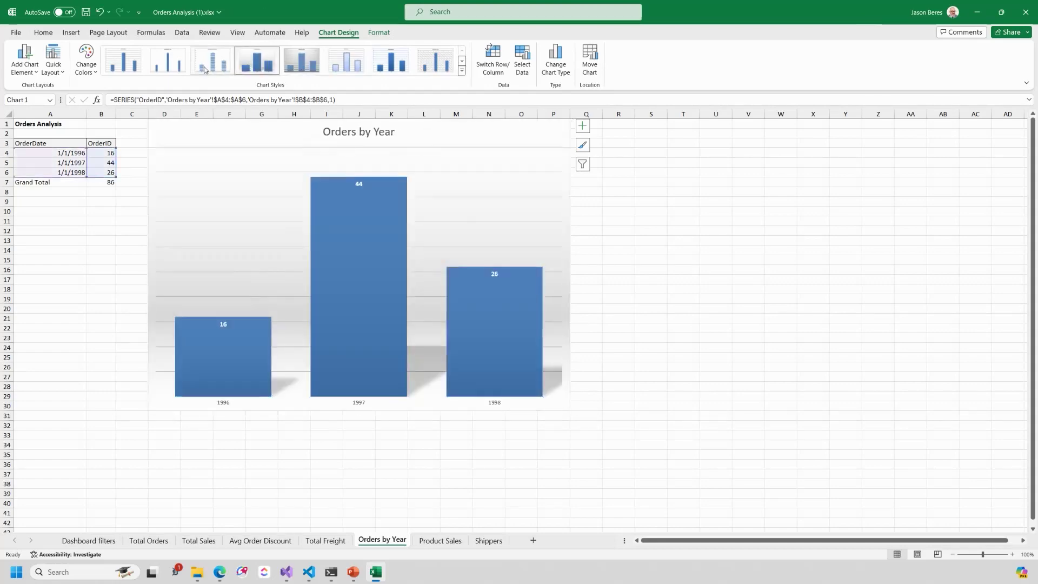
click(434, 60)
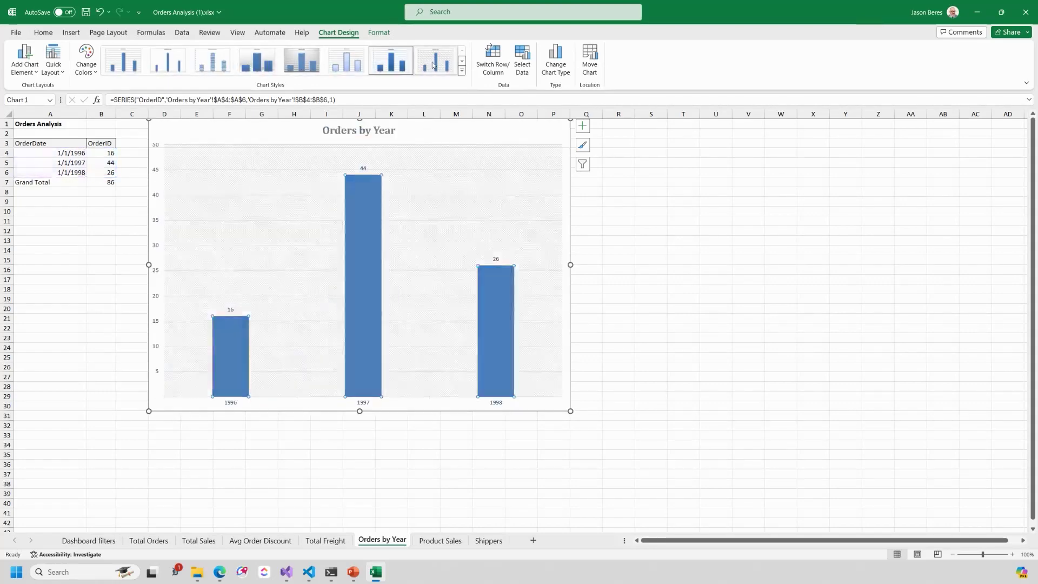
View the Product Sales sheet and close the workbook without saving the changes.
click(430, 539)
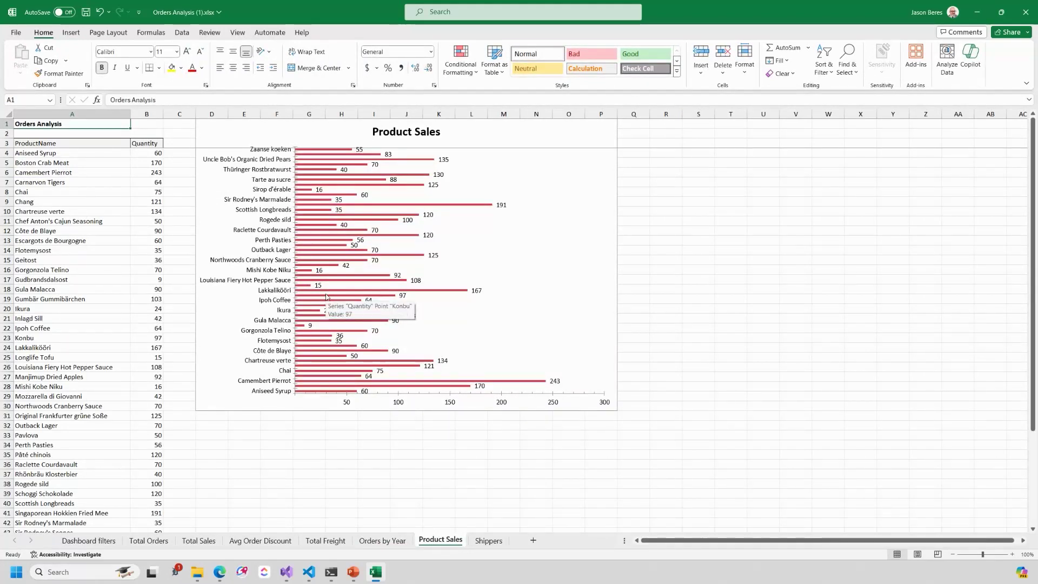
click(1025, 12)
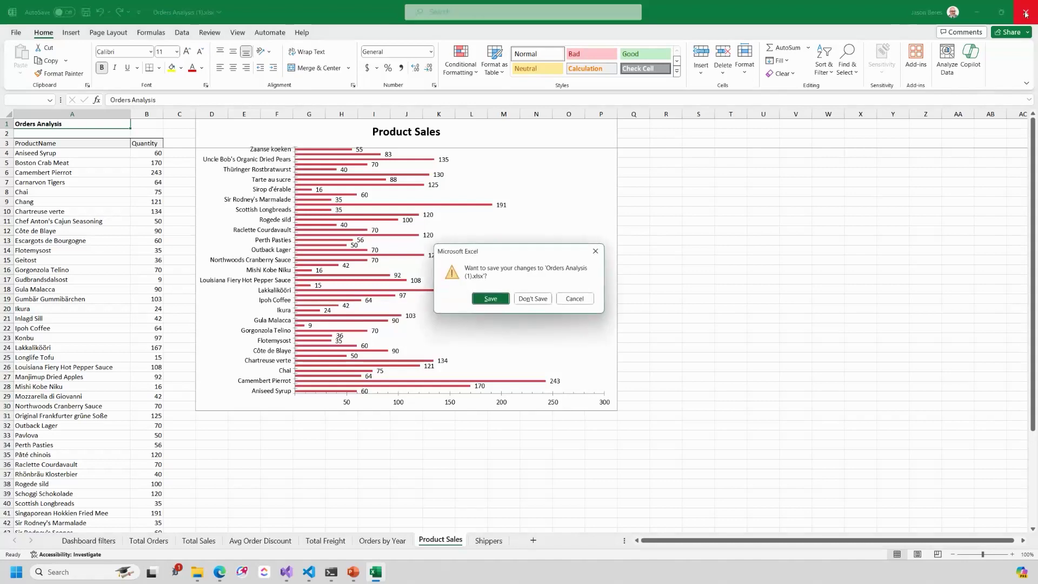
click(543, 300)
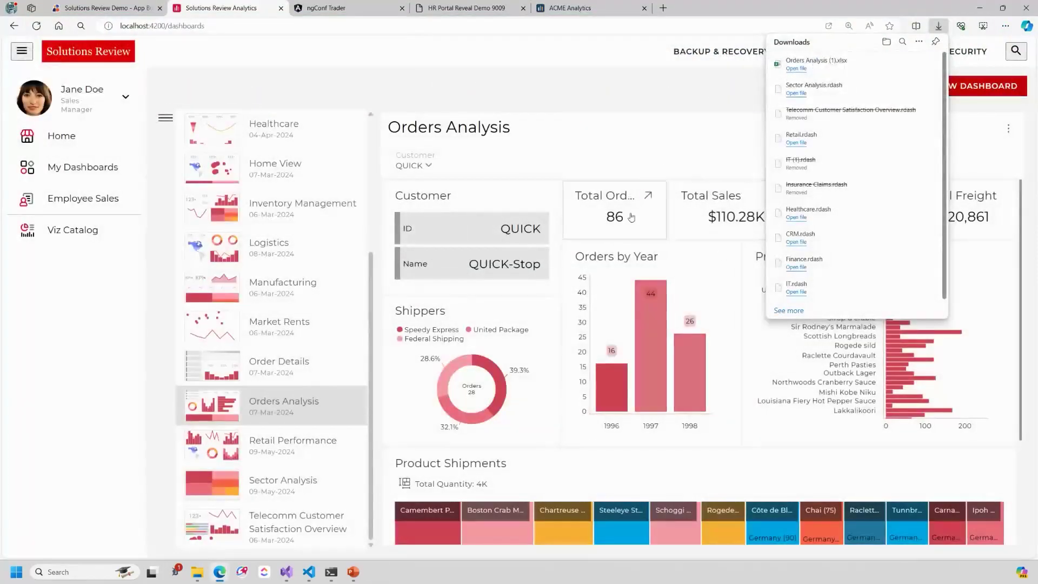
Open the PDF export settings for the Orders Analysis dashboard.
click(1008, 129)
click(959, 216)
click(959, 217)
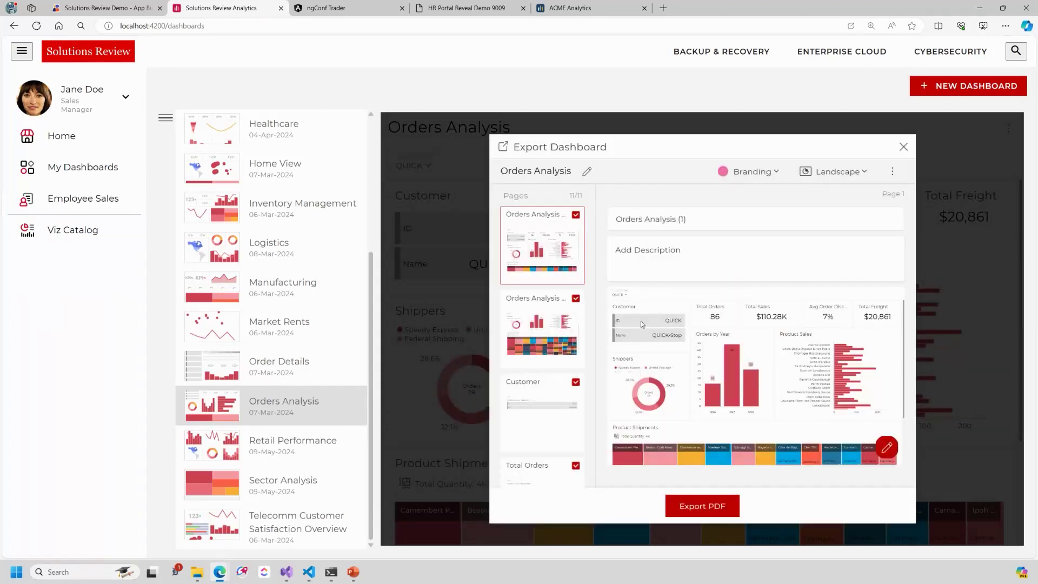
Preview the PDF export pages in order, from the dashboard overview through Customer and Total Freight to Orders by Year.
click(543, 303)
click(554, 411)
scroll(556, 335, down, 2)
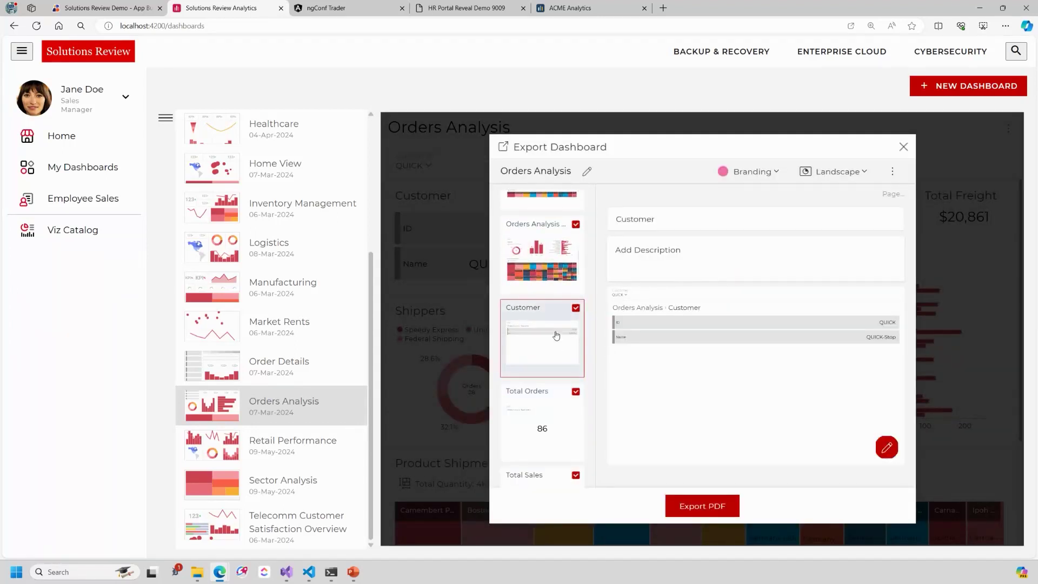
click(554, 427)
click(553, 429)
click(552, 429)
click(551, 430)
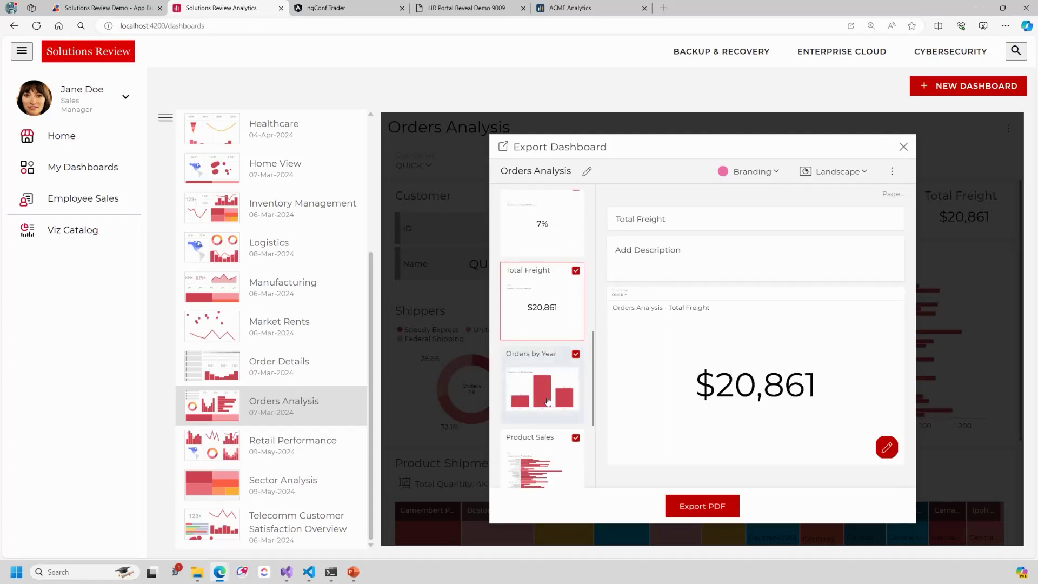
click(547, 401)
click(547, 449)
click(546, 321)
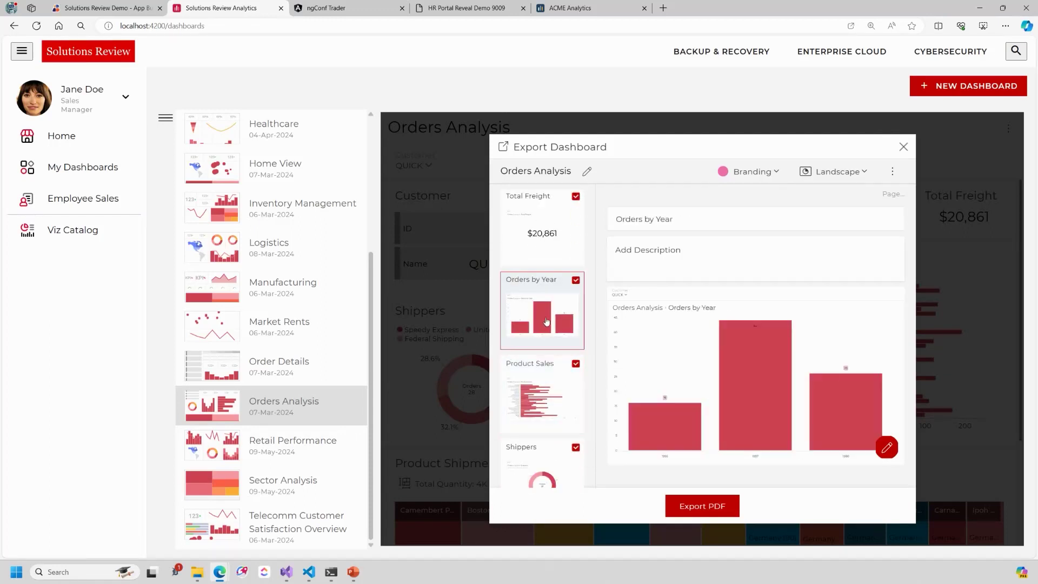
Annotate the Orders by Year export page with a freehand circle around the 1997 column's upper end and an arrow pointing into it.
click(886, 447)
mouse_move(757, 233)
mouse_down()
mouse_move(615, 284)
mouse_move(757, 224)
mouse_up()
drag(833, 217, 733, 253)
drag(713, 295, 766, 296)
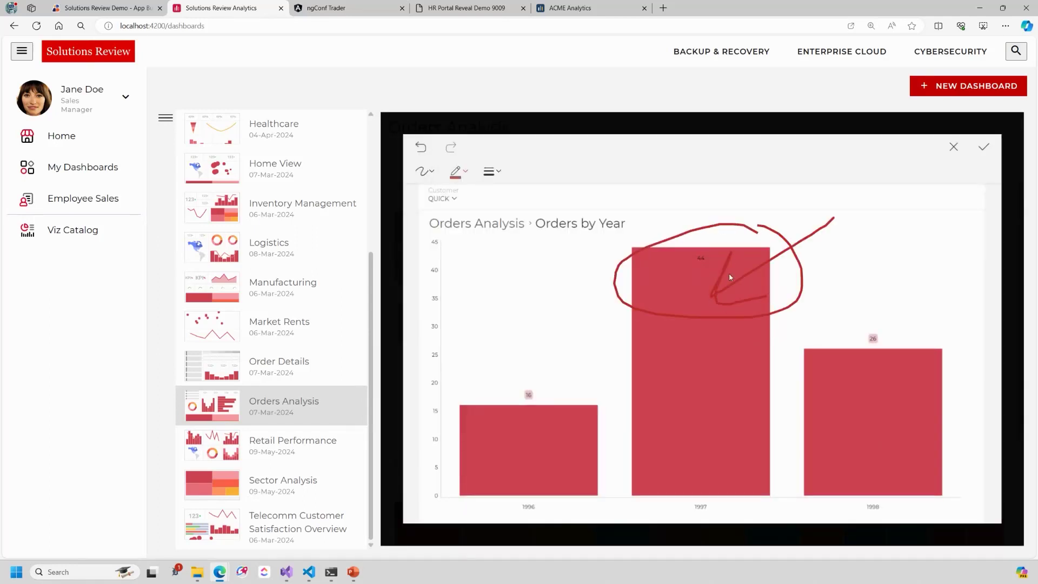
Add a short text annotation beginning with "Great" inside the circle on the 1997 column and apply the annotations.
click(424, 171)
click(437, 347)
drag(678, 270, 775, 277)
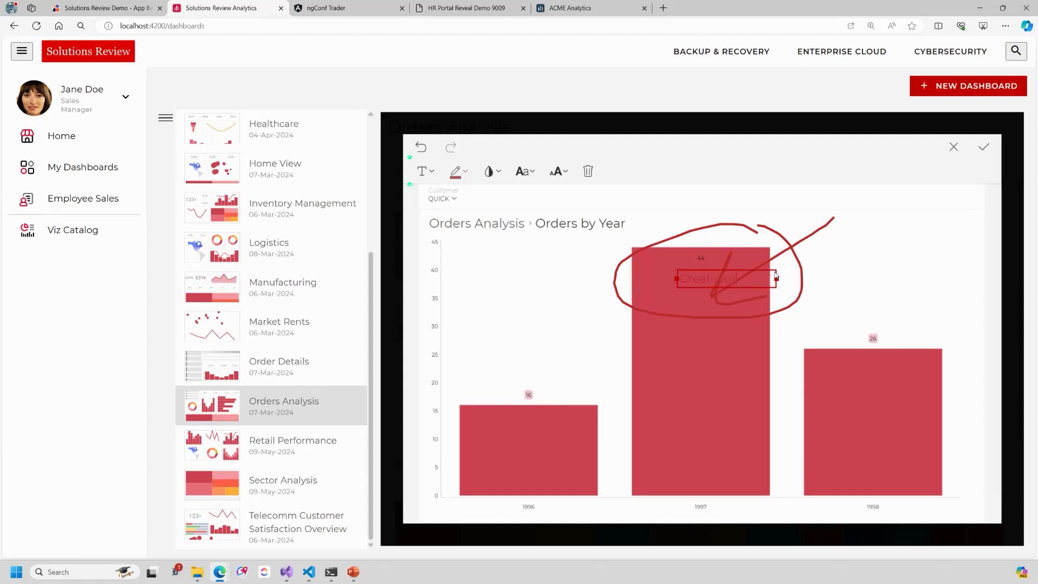
click(982, 147)
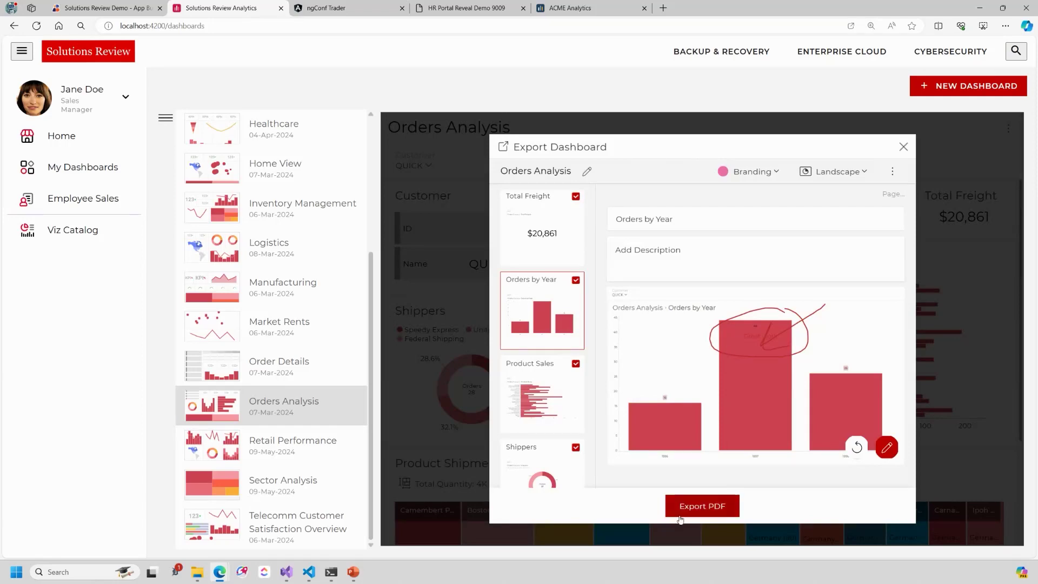
Export the Orders Analysis dashboard to PDF and open the file to check the annotated Orders by Year page.
click(704, 505)
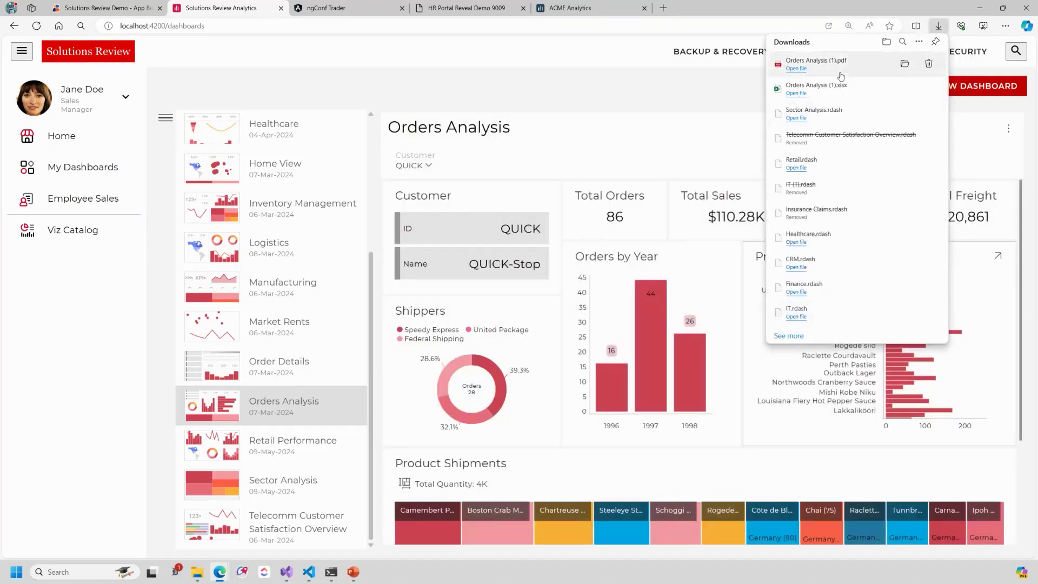
click(811, 65)
scroll(595, 239, down, 20)
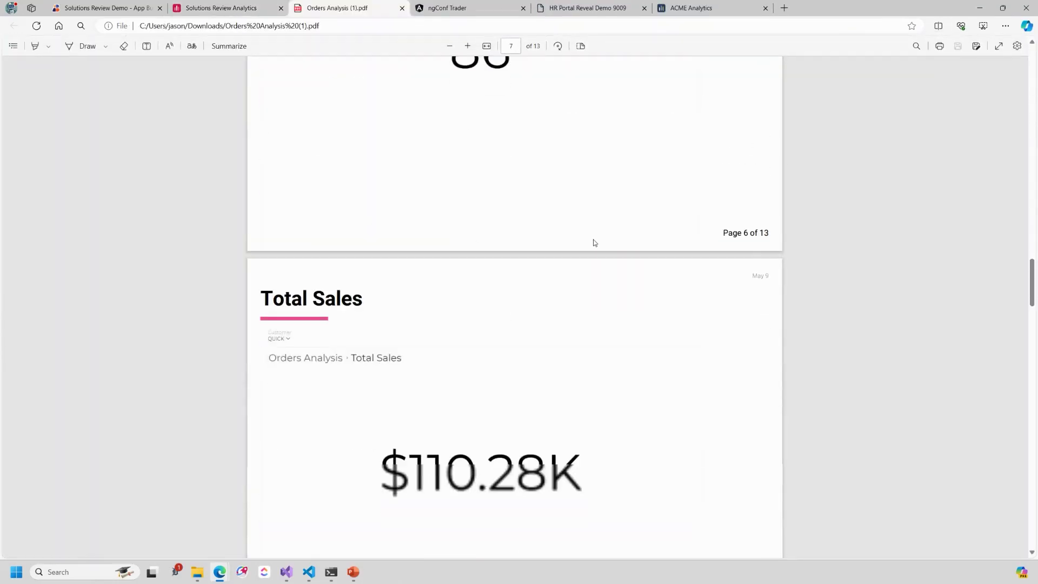
scroll(560, 183, up, 3)
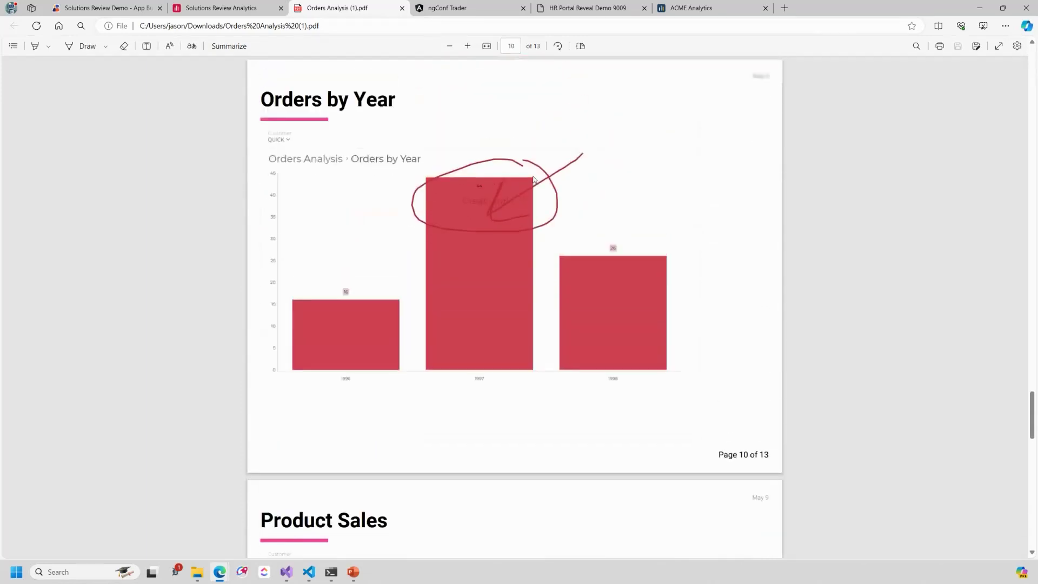
Return to Solutions Review Analytics, view the Logistics dashboard and look at its available options.
click(213, 8)
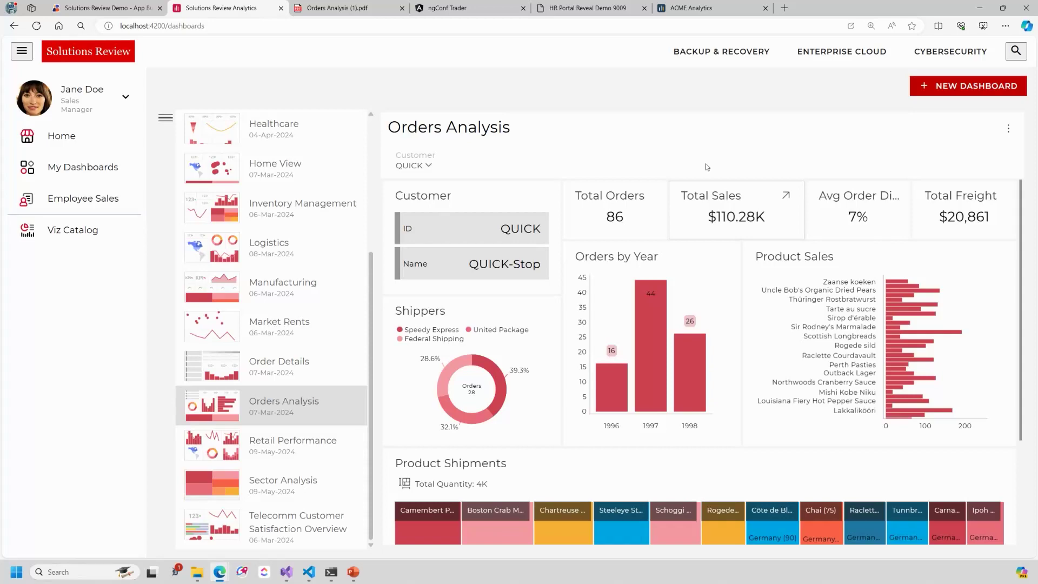
click(270, 247)
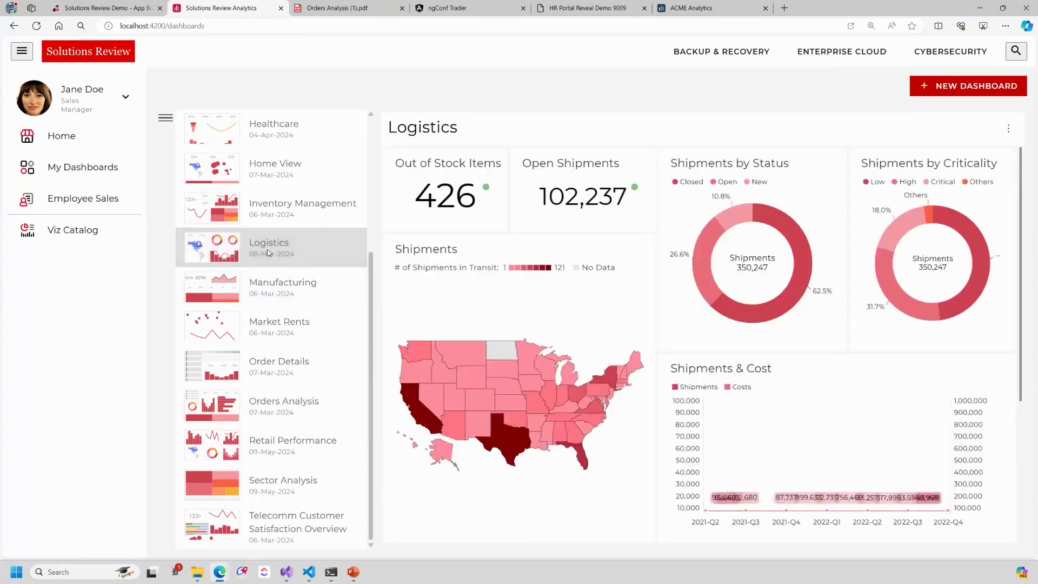
click(1008, 128)
click(967, 116)
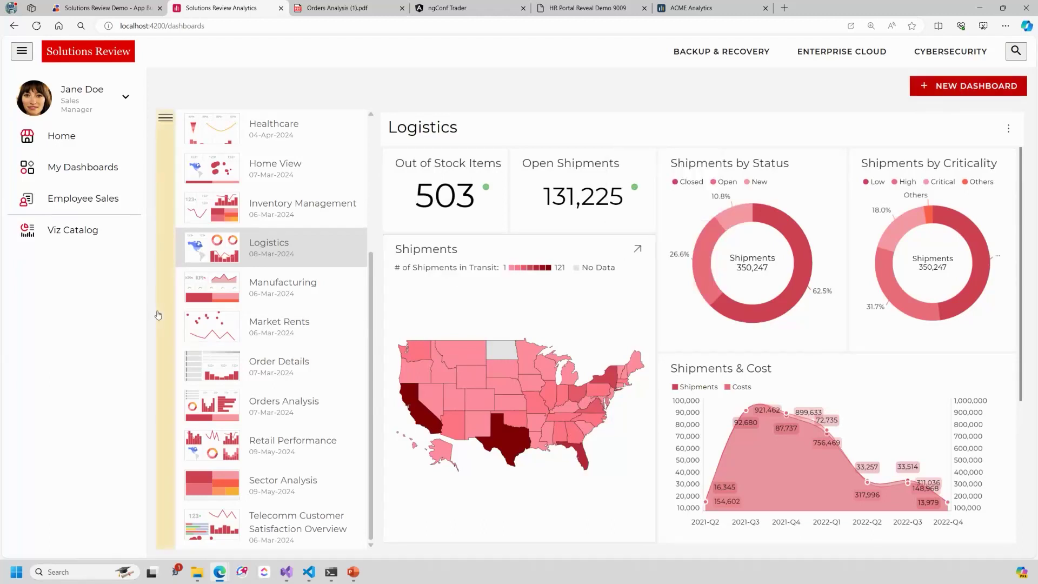
Open the Viz Catalog and preview the Deposits by Month, Sales by Product and Units Produced By Line visualizations.
click(86, 232)
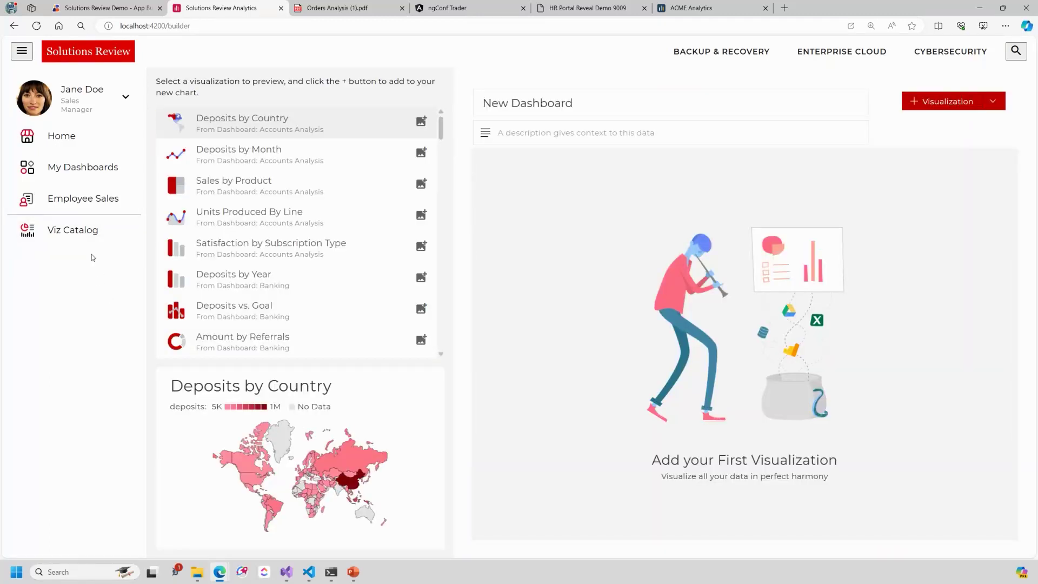
click(300, 154)
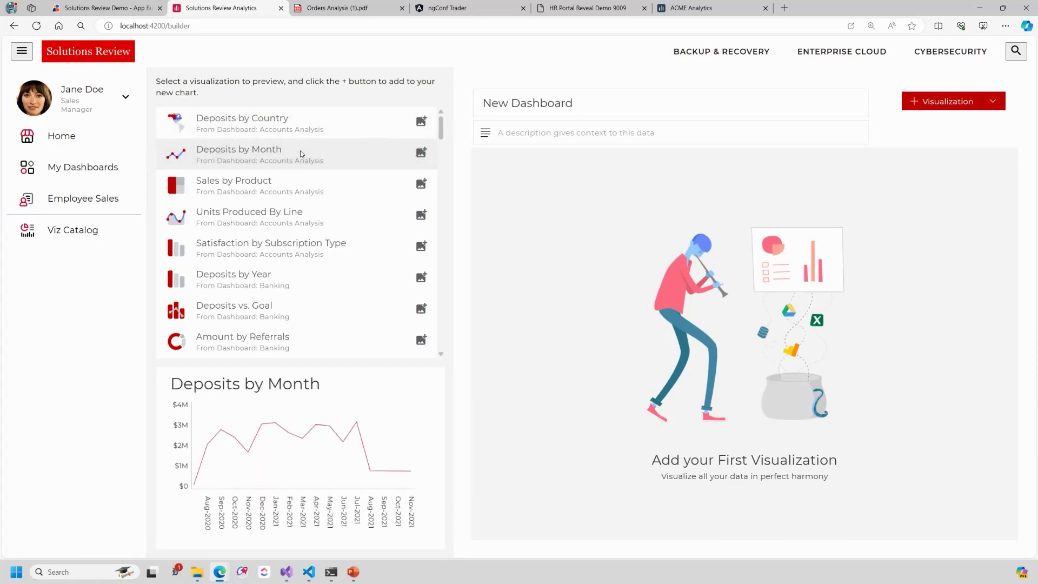
click(300, 182)
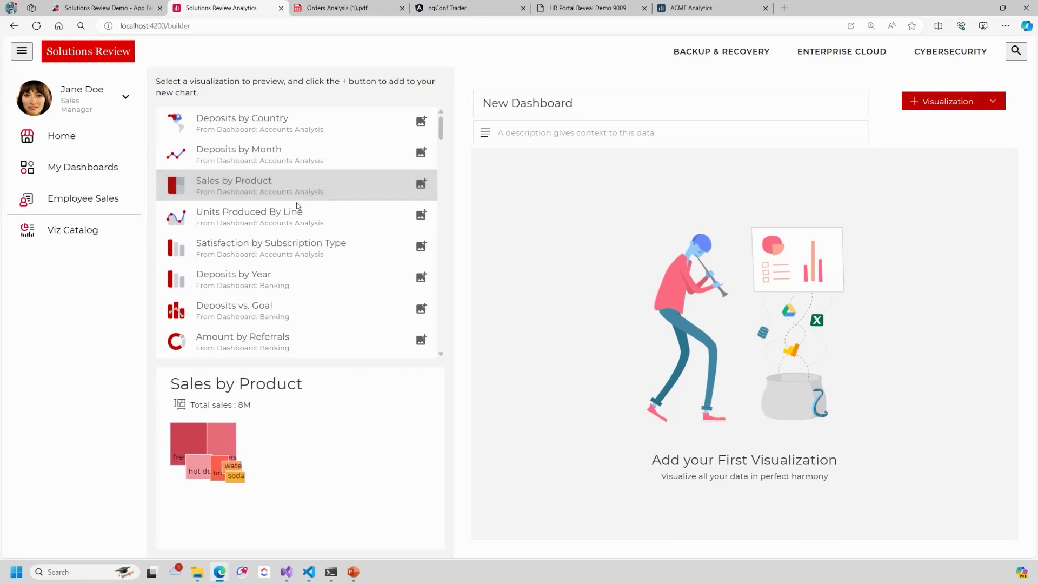
click(299, 217)
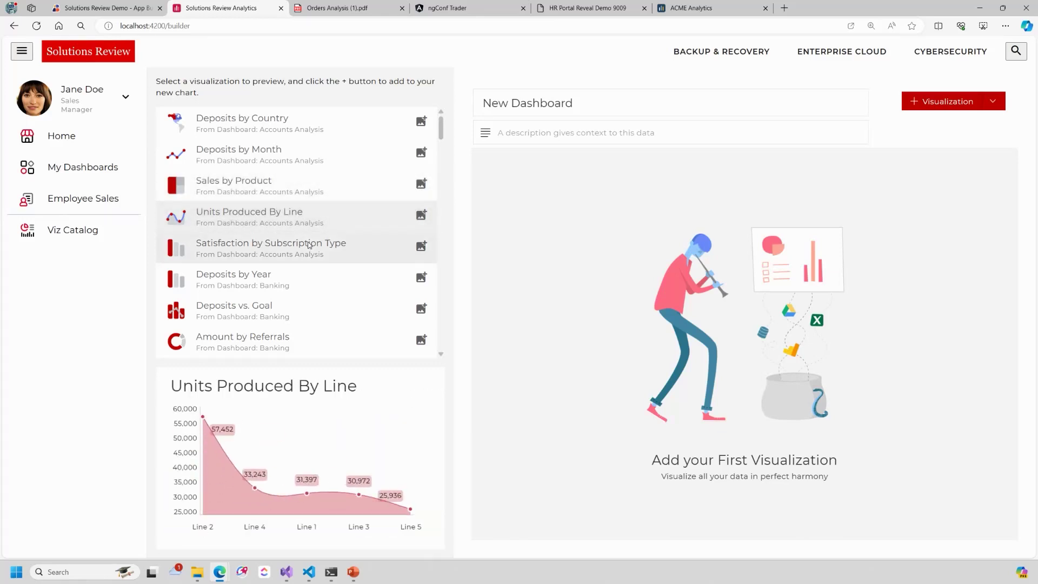
Find the Healthcare visualization Average ER Wait Time (Min) in the catalog and add it to the new dashboard.
scroll(309, 246, down, 2)
scroll(310, 245, down, 5)
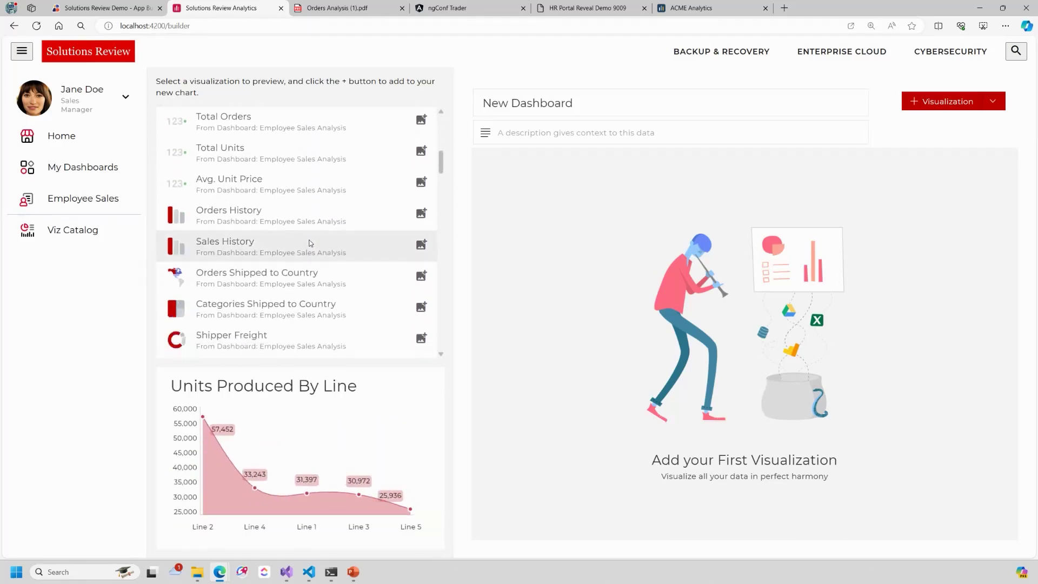
scroll(309, 238, down, 5)
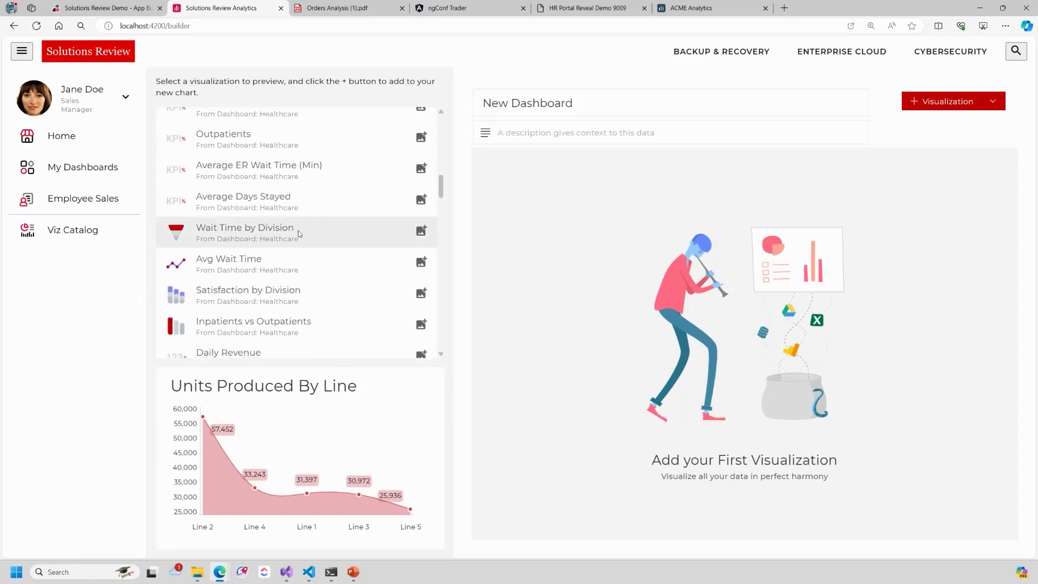
click(273, 179)
click(421, 168)
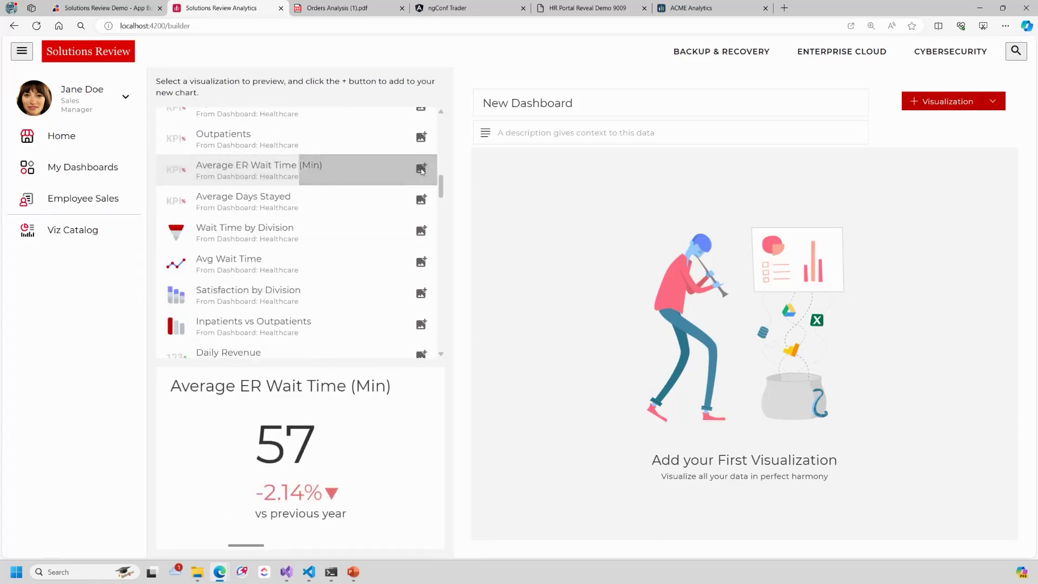
Preview the Healthcare visualization Inpatients vs Outpatients and add it to the generated dashboard.
scroll(324, 246, down, 3)
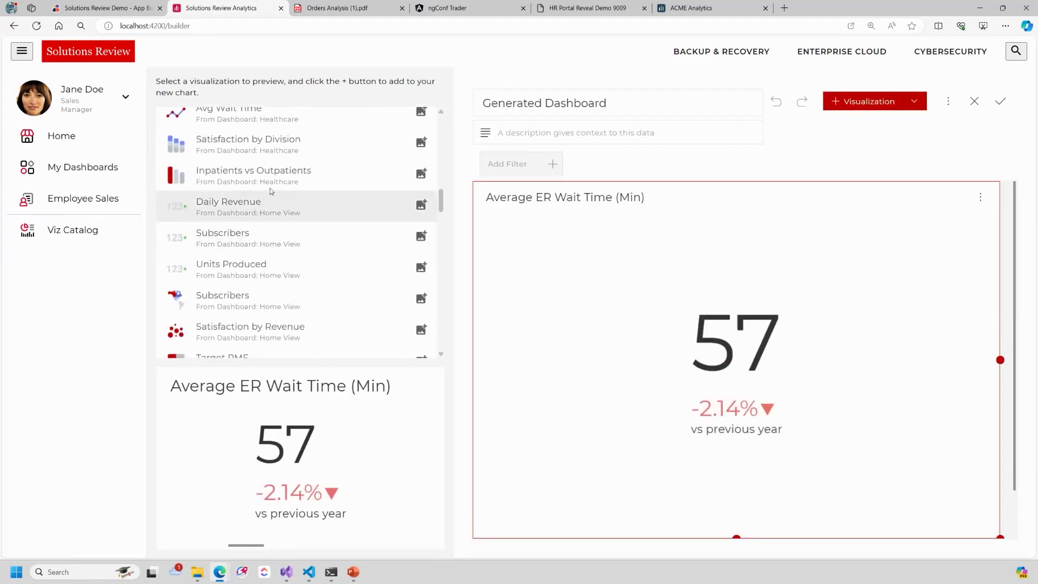
click(281, 175)
click(423, 180)
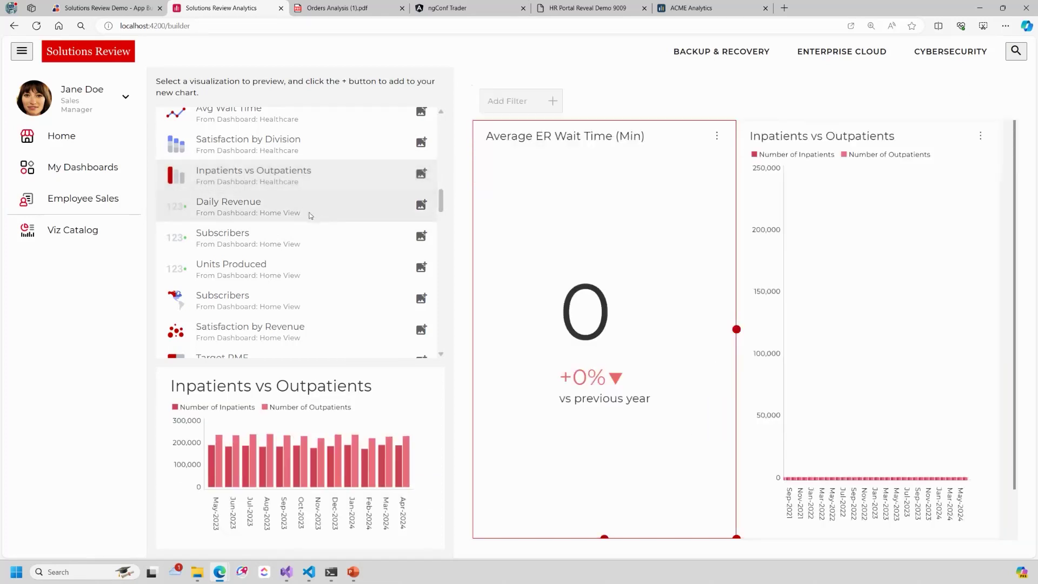
Find the Sales by Product visualization from Inventory Management and add it to the generated dashboard.
scroll(293, 249, down, 3)
scroll(293, 249, down, 2)
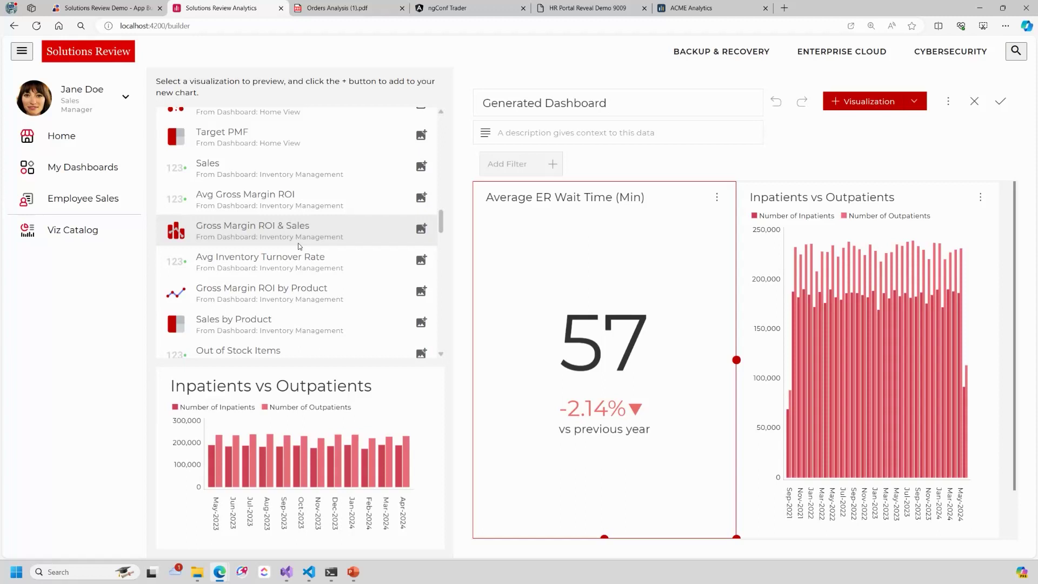
scroll(297, 246, down, 2)
click(298, 247)
click(424, 250)
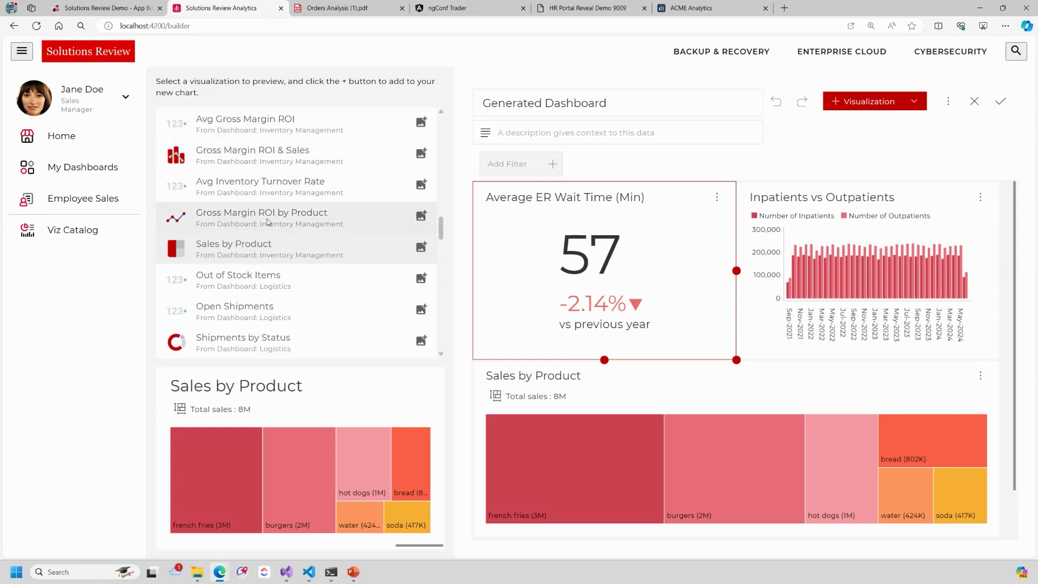
Add the Logistics visualizations Shipments & Cost and Shipping Details to the generated dashboard.
scroll(270, 284, down, 4)
click(270, 283)
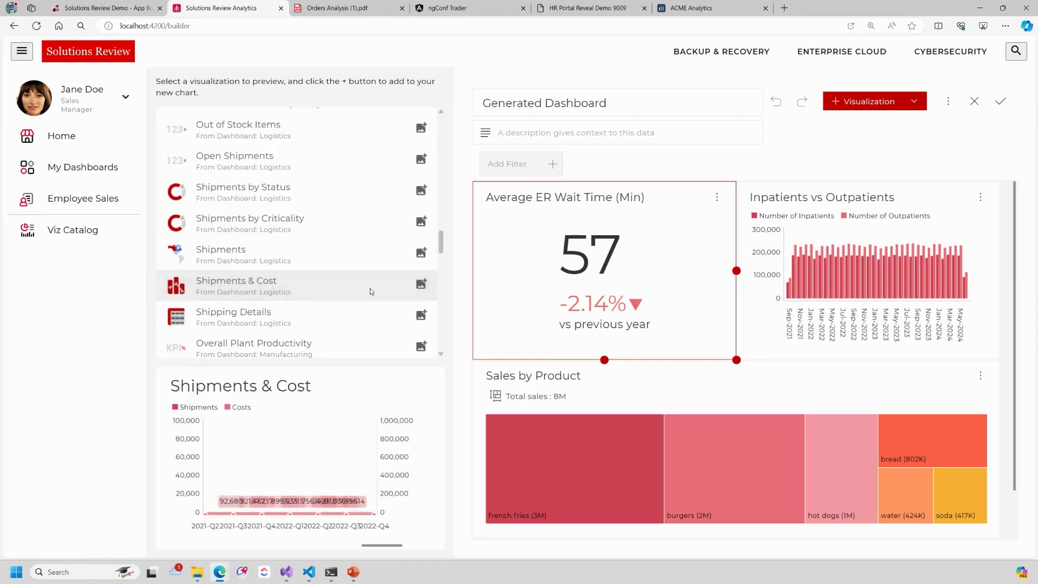
click(422, 285)
click(291, 316)
click(421, 315)
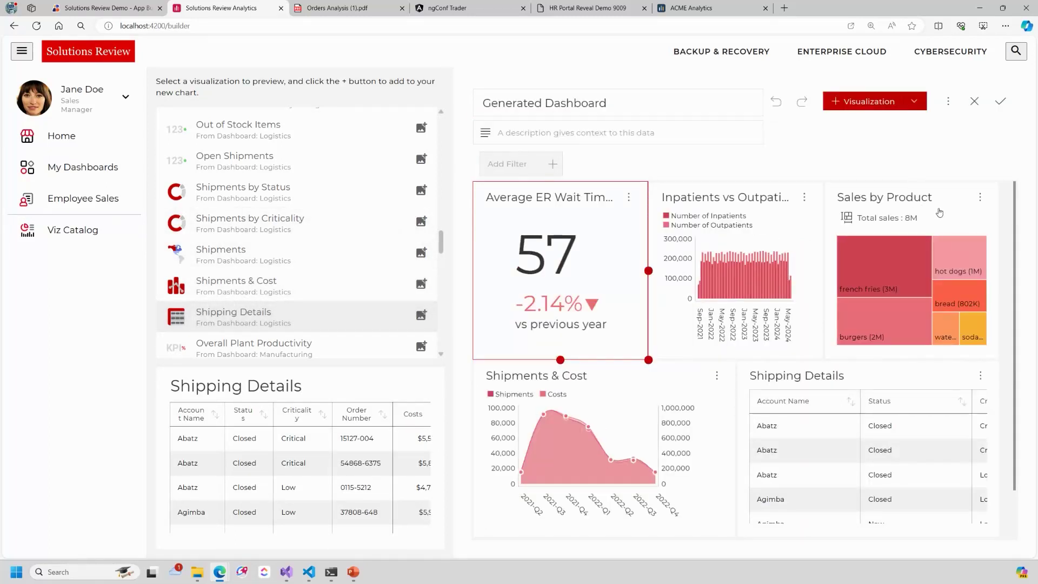
Look at the actions available for the Sales by Product visualization and return to the app's home page.
click(979, 196)
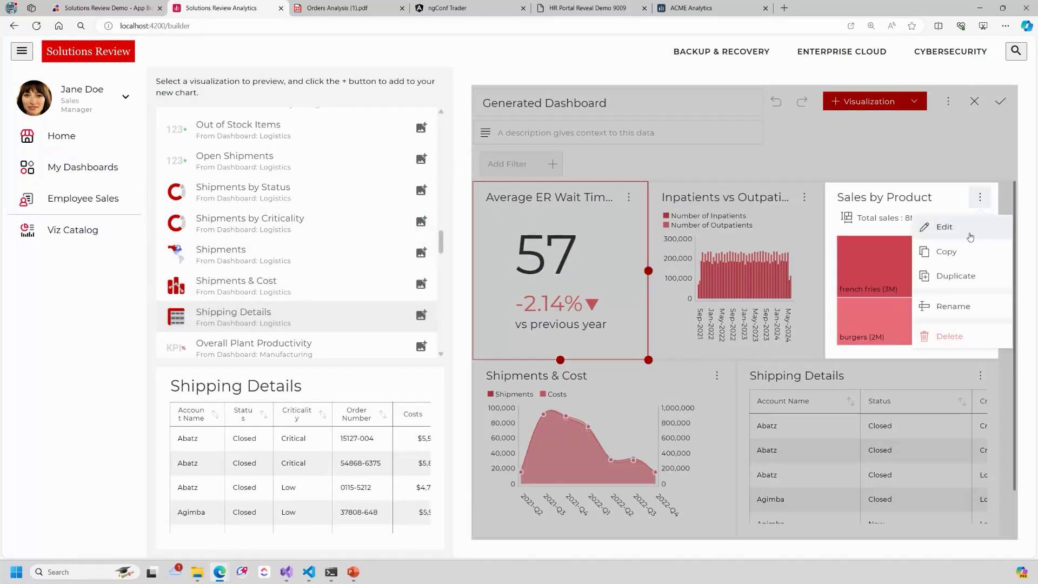
click(939, 155)
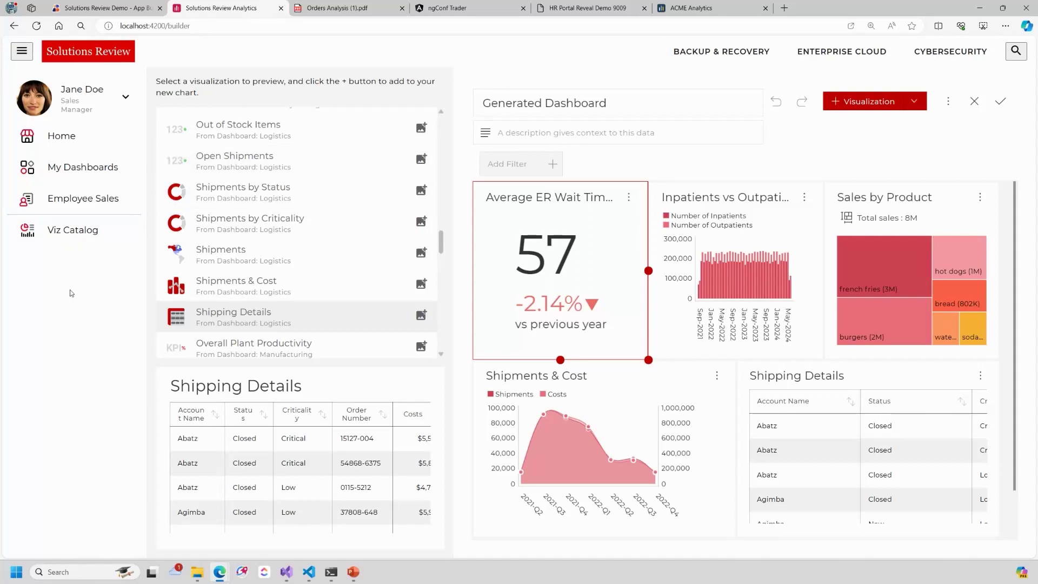
click(73, 137)
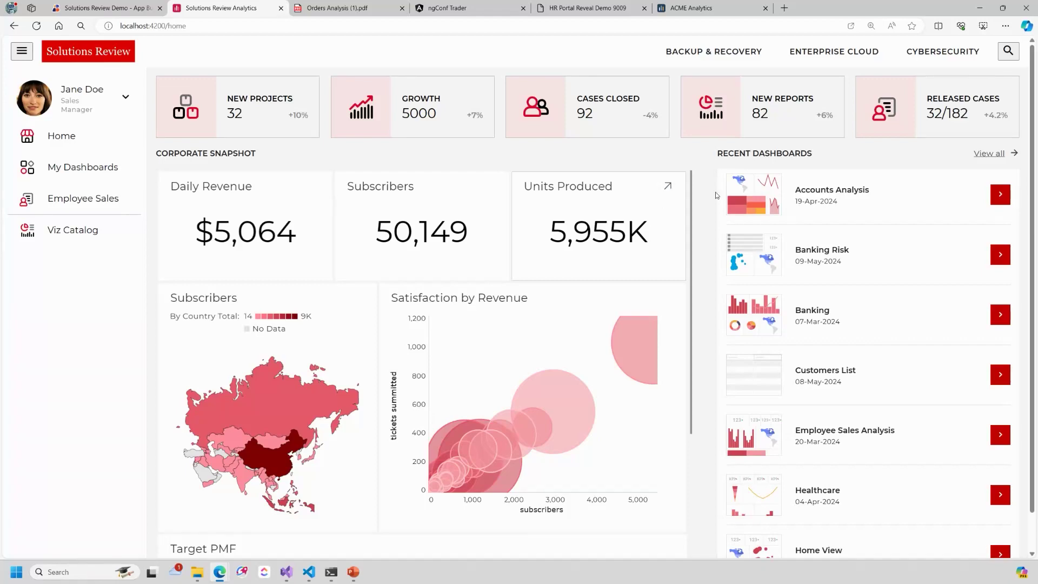
Switch to the ACME Analytics app and view the Banking dashboard among its saved dashboards.
click(704, 9)
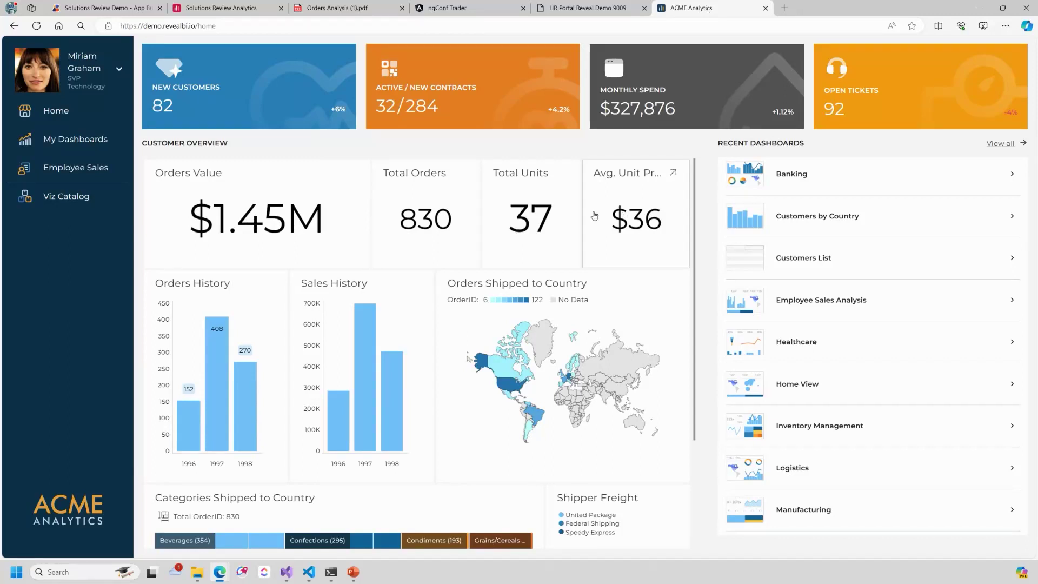
click(73, 136)
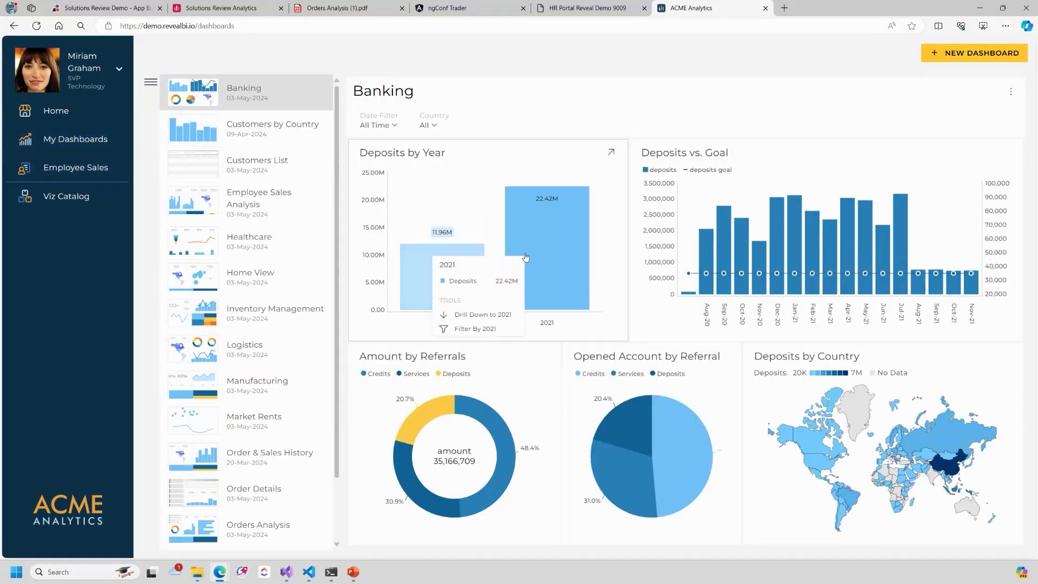
Open the Employee Sales page and view the first employee's order summary and orders list.
click(107, 176)
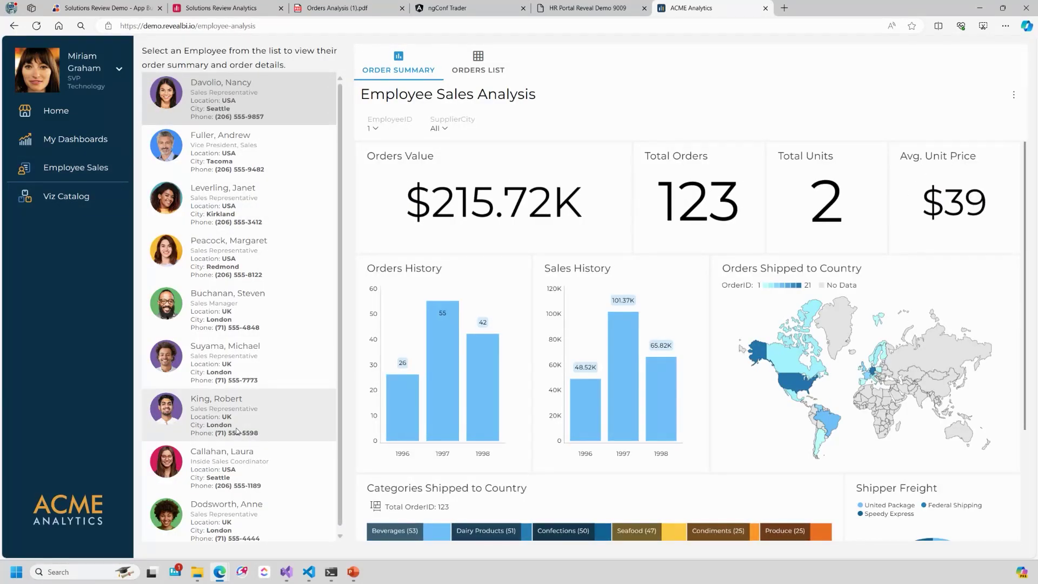
click(478, 64)
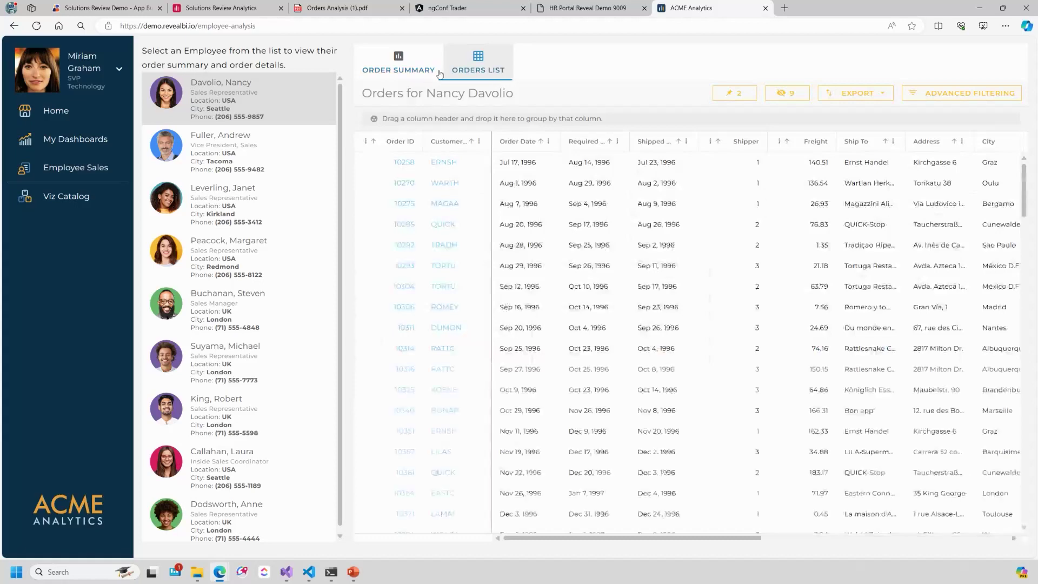
click(398, 64)
Preview the Opened Account by Referral visualization in the ACME Viz Catalog and return to the home page.
click(77, 206)
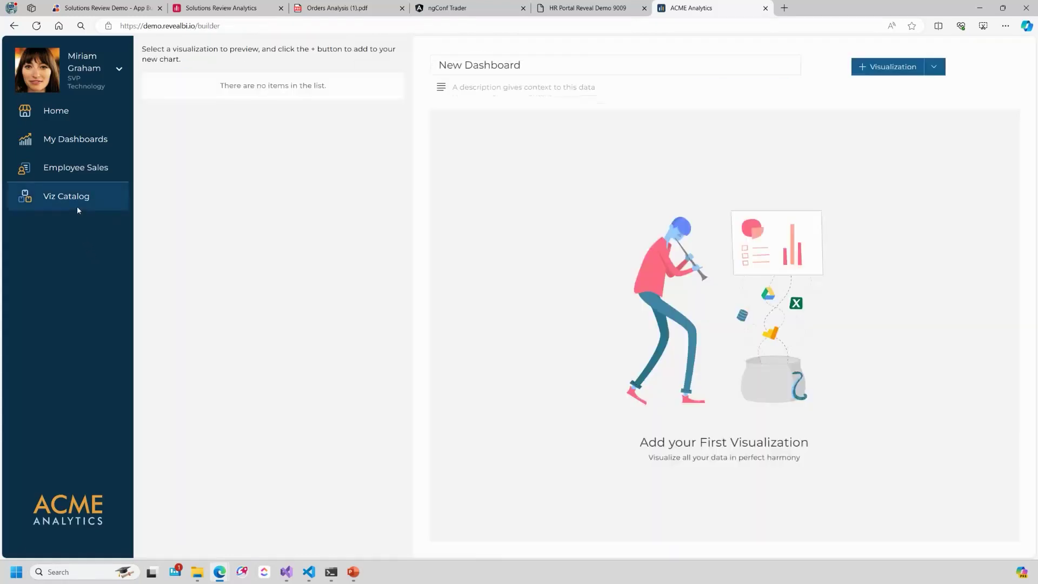
click(205, 172)
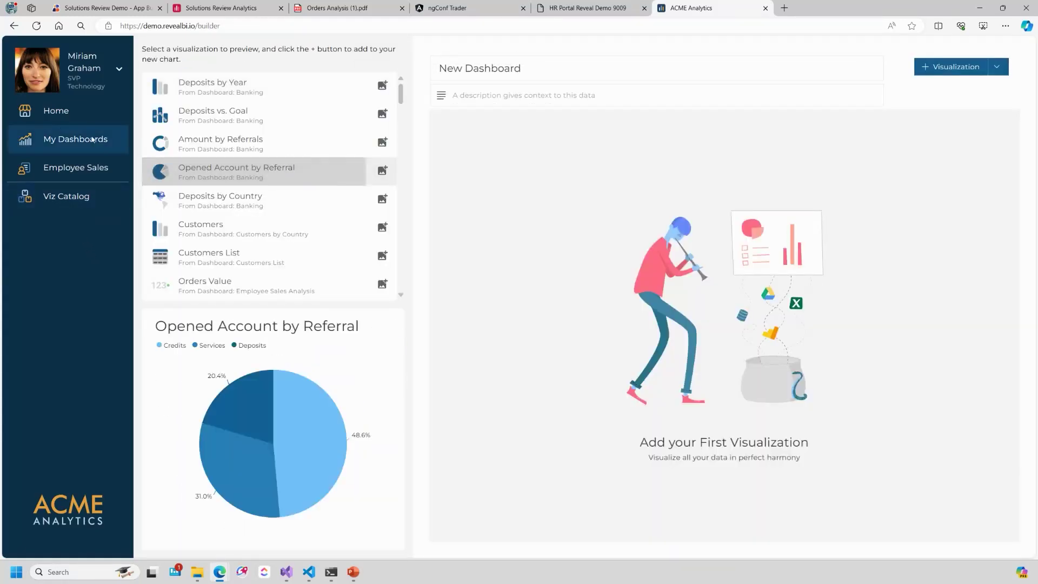
click(47, 114)
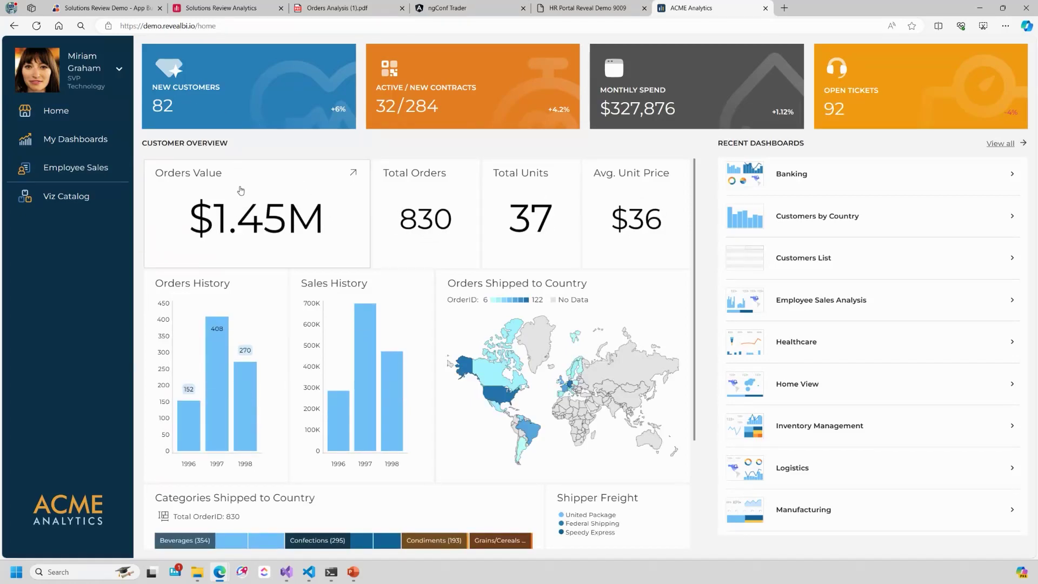
Compare the Solutions Review Analytics and ACME Analytics home pages and switch to the ngConf Trader app.
click(240, 11)
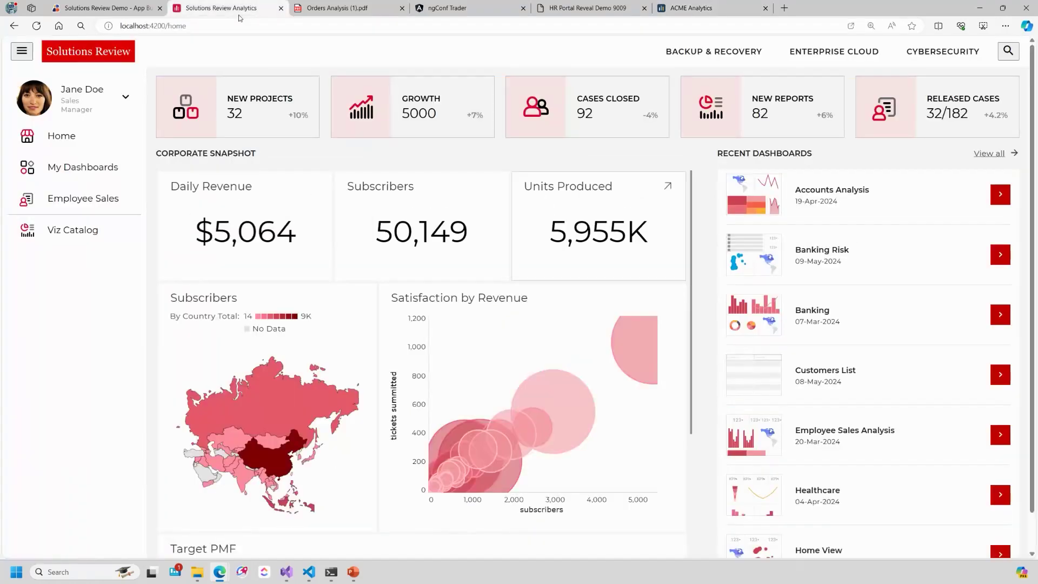
click(695, 10)
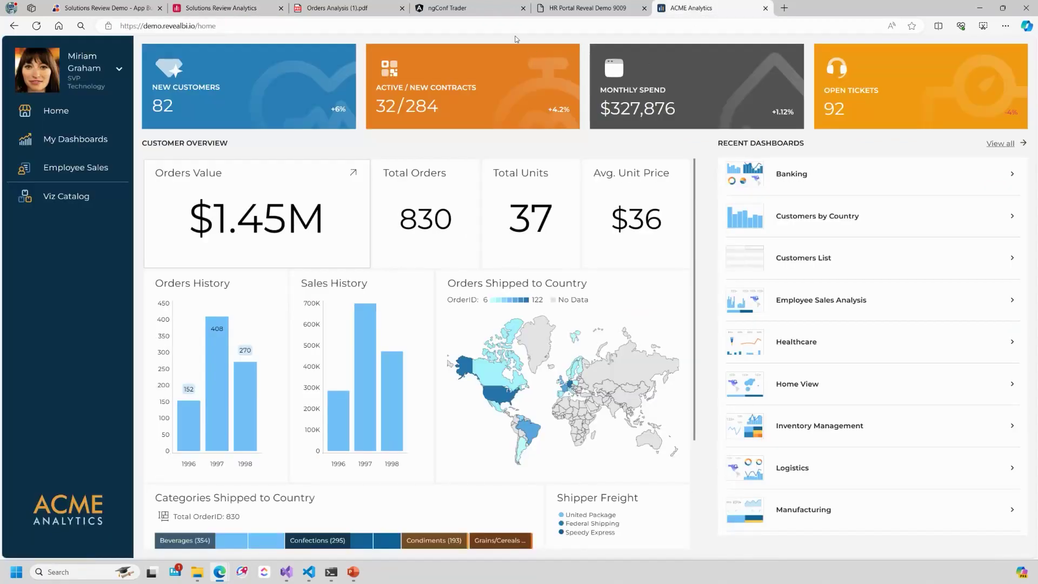
click(475, 10)
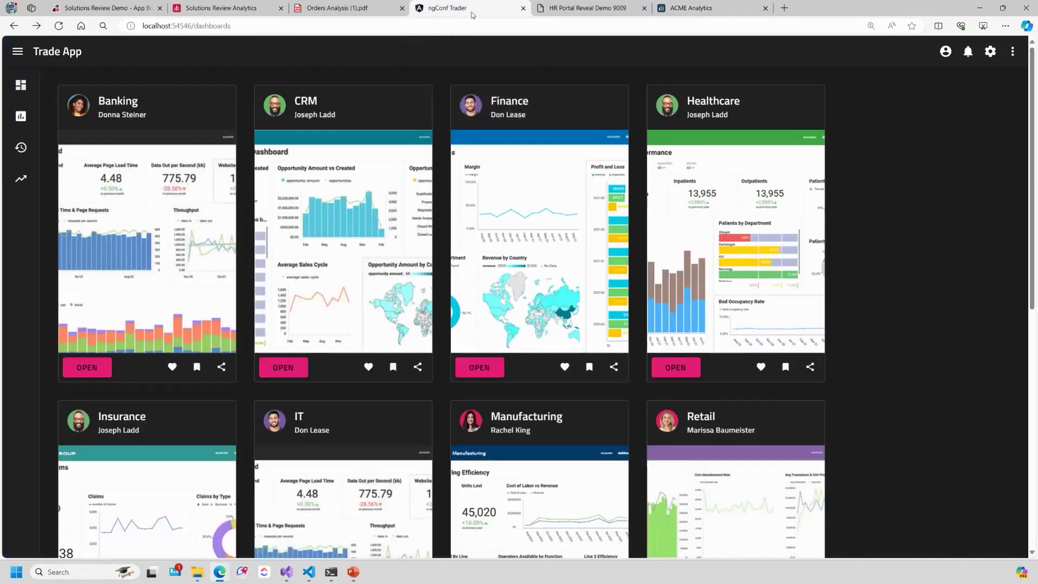
Open the trading page, view the price charts of MKSI, UMH^A and PLCE, and open the Banking Risk dashboard for LKQ.
click(26, 88)
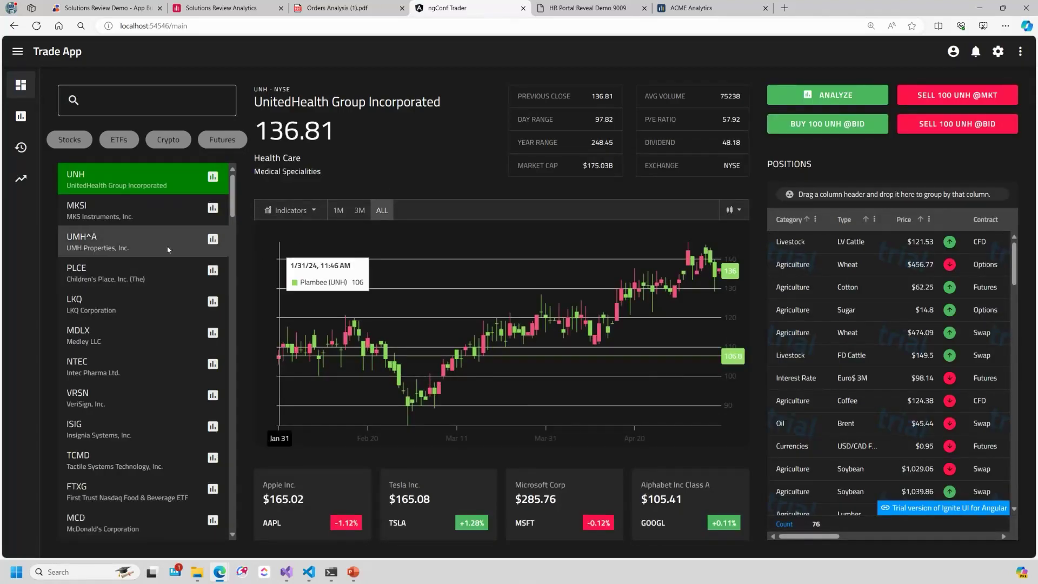
click(138, 213)
click(127, 242)
click(120, 288)
click(123, 318)
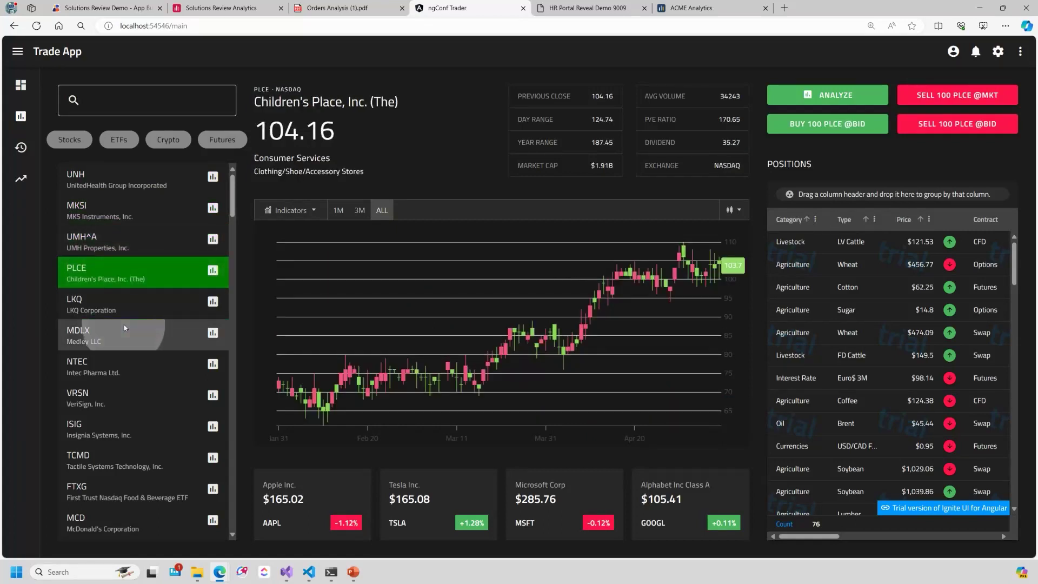
click(213, 301)
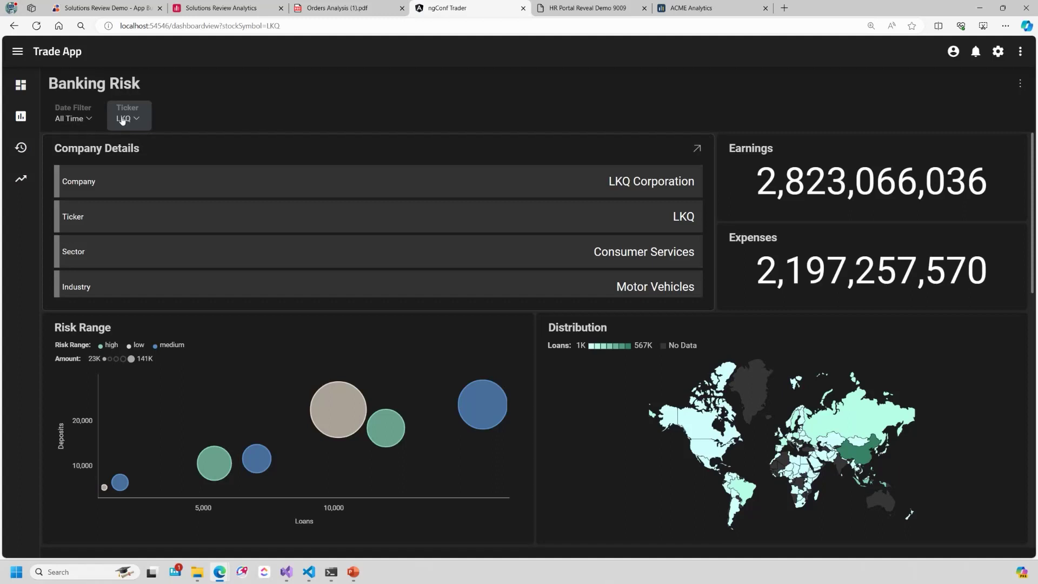
Return to the stock list, open the Banking Risk dashboard for UNH, and examine its Risk Range, Distribution and Turnover visualizations.
click(20, 85)
scroll(107, 402, down, 5)
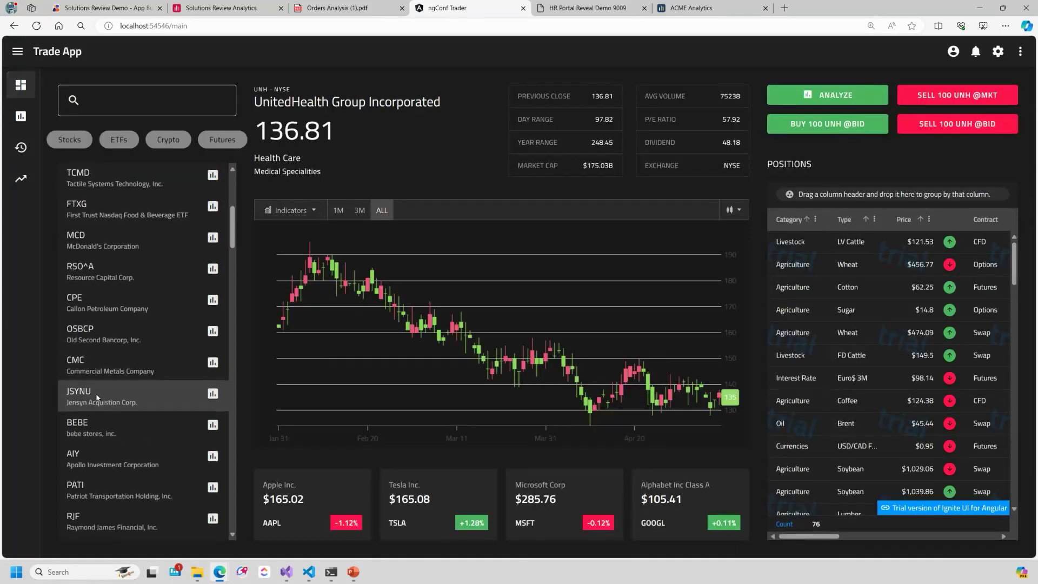
click(212, 362)
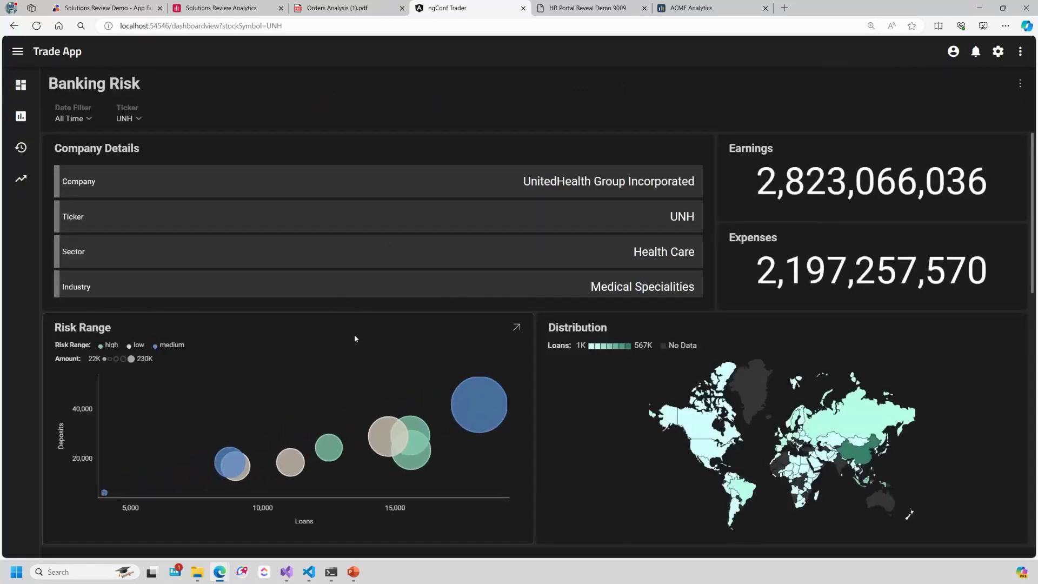
scroll(354, 338, down, 2)
scroll(355, 337, up, 1)
scroll(357, 337, down, 3)
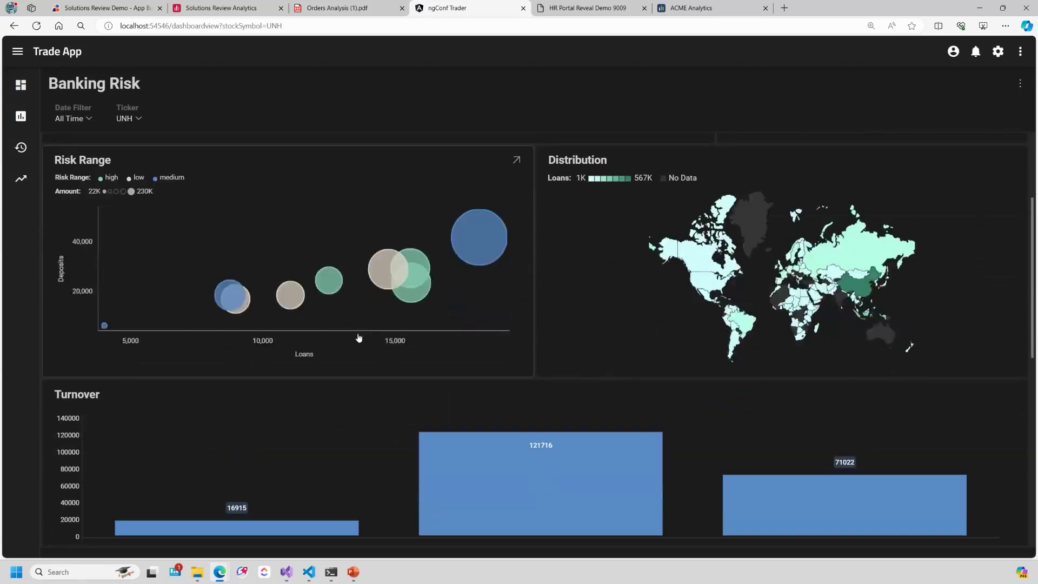
scroll(372, 338, down, 1)
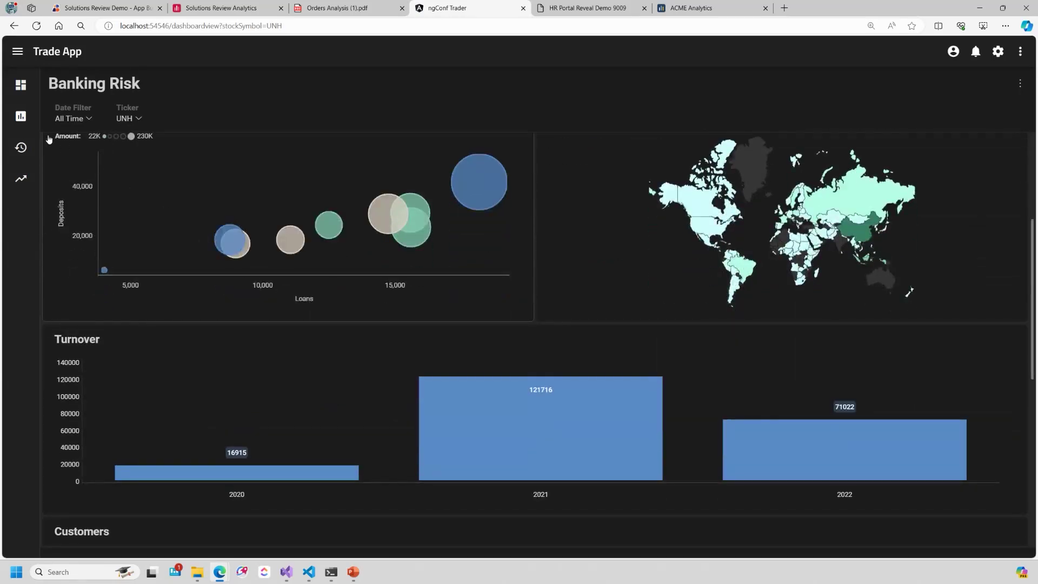
Browse the Trade App's dashboard gallery and open the Manufacturing dashboard.
click(21, 118)
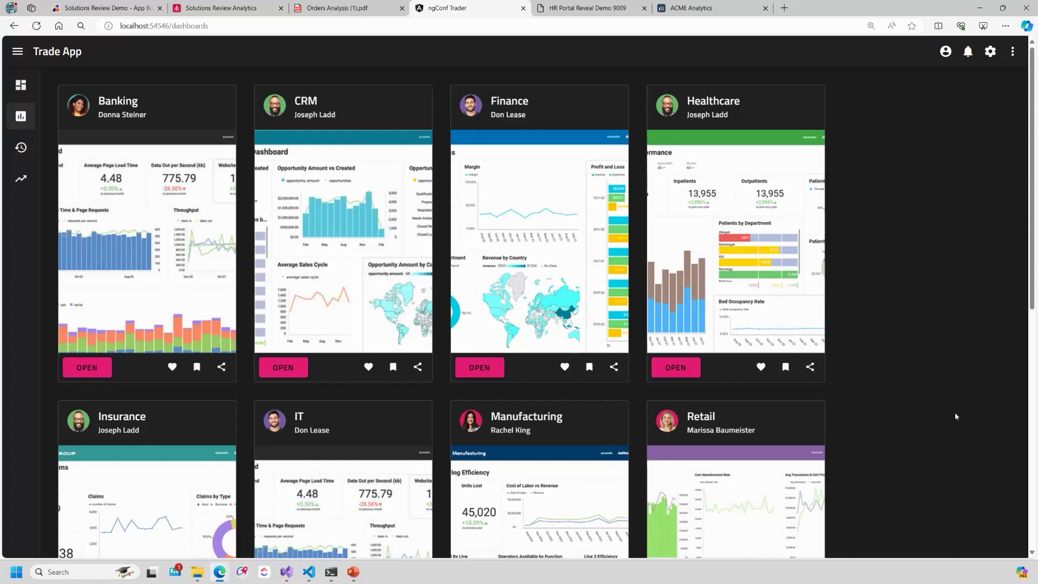
scroll(938, 415, down, 7)
scroll(938, 416, up, 4)
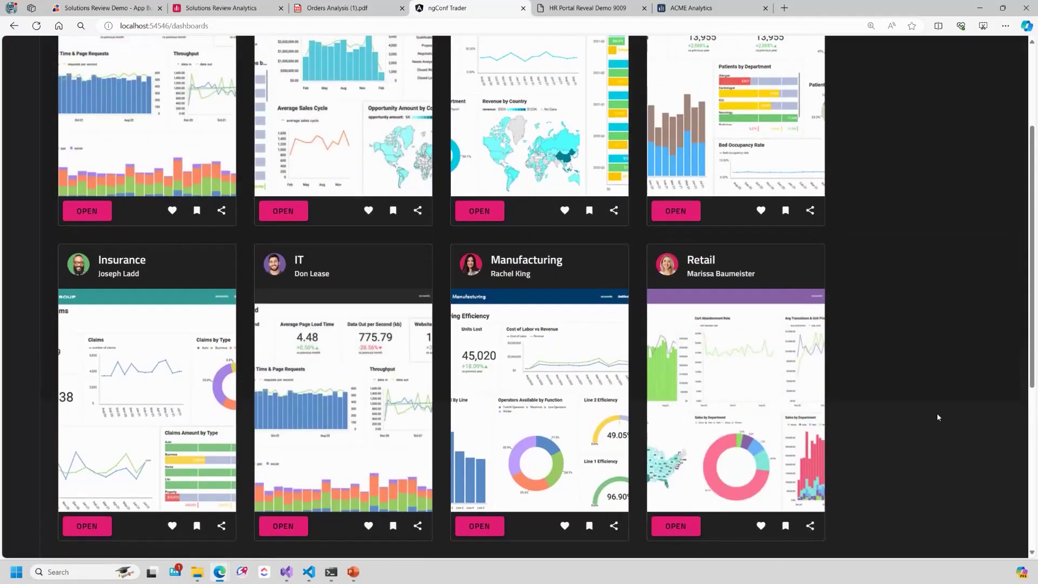
scroll(936, 417, down, 1)
click(479, 447)
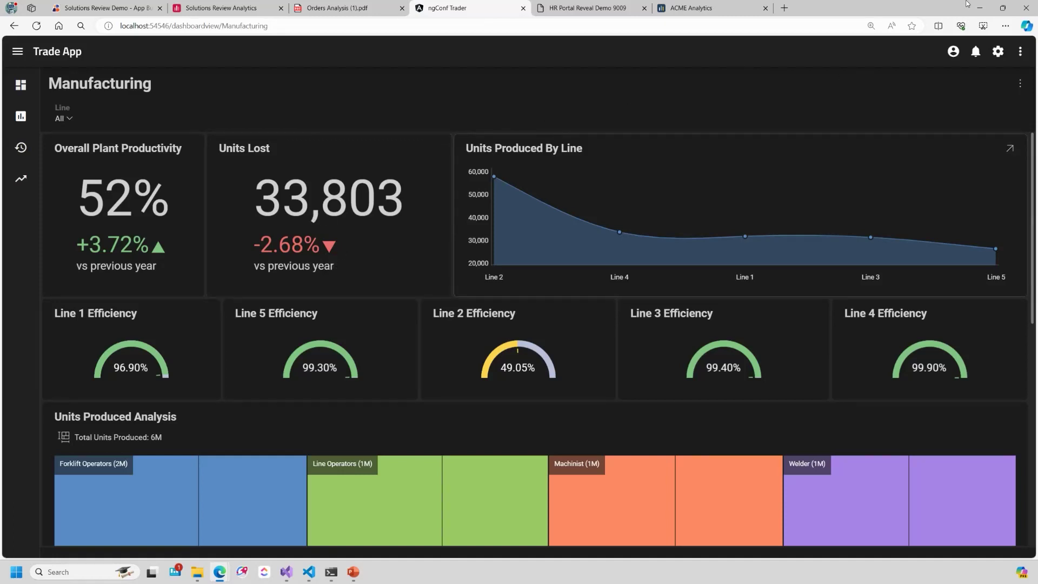
Restore the browser window, narrow it to phone width, and examine how the Manufacturing dashboard adapts.
double_click(927, 8)
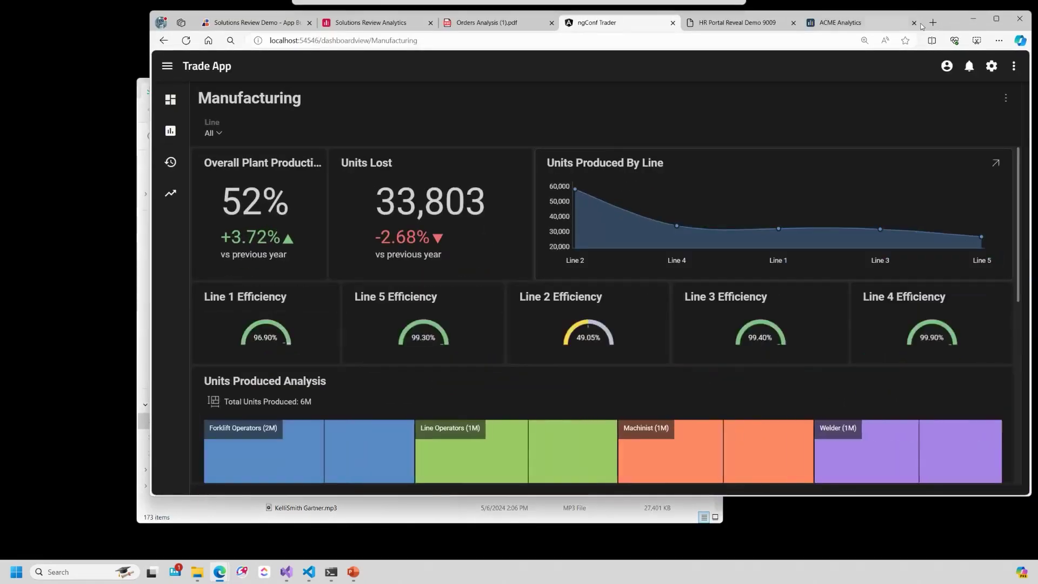
drag(1031, 134, 416, 135)
mouse_move(418, 206)
mouse_down()
mouse_move(457, 206)
mouse_move(420, 205)
mouse_up()
scroll(291, 269, down, 6)
scroll(292, 268, down, 1)
scroll(292, 265, up, 3)
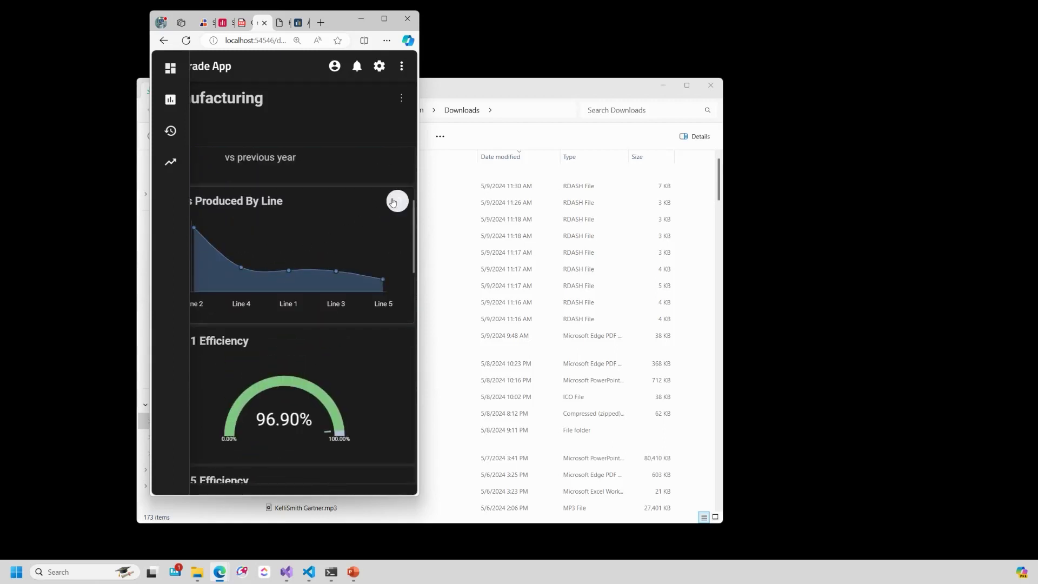
Maximize the Units Produced By Line visualization and change it to a bar chart.
click(394, 201)
click(345, 134)
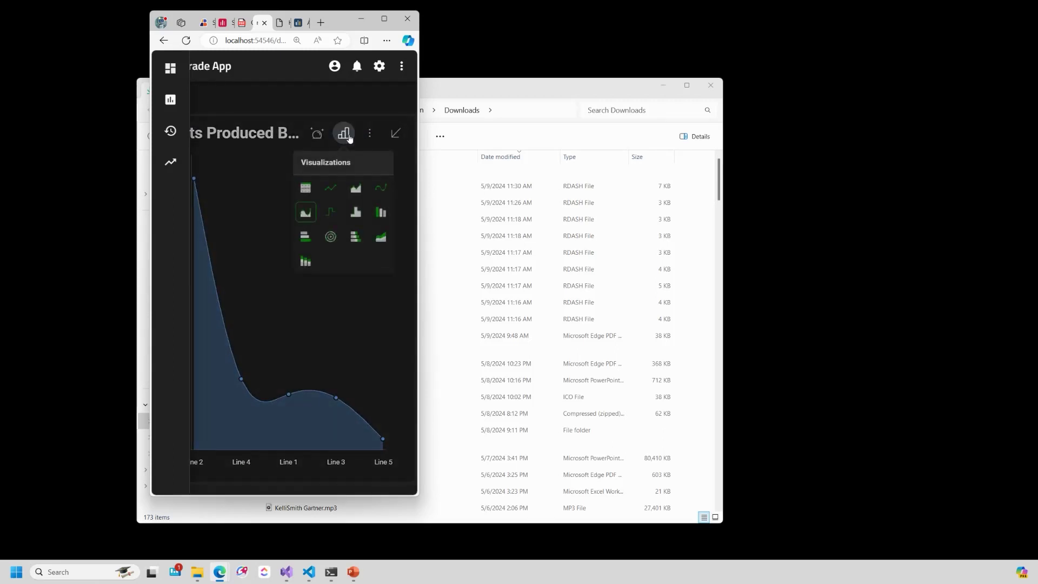
click(306, 237)
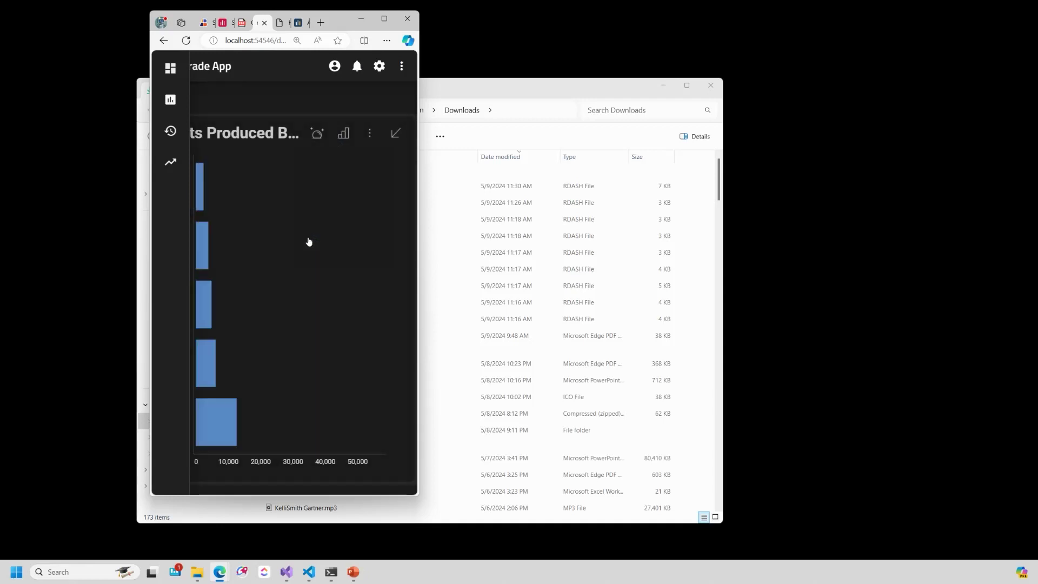
Open Units Produced By Line for editing and compare its Settings and Visualization views at phone width.
click(370, 133)
click(366, 169)
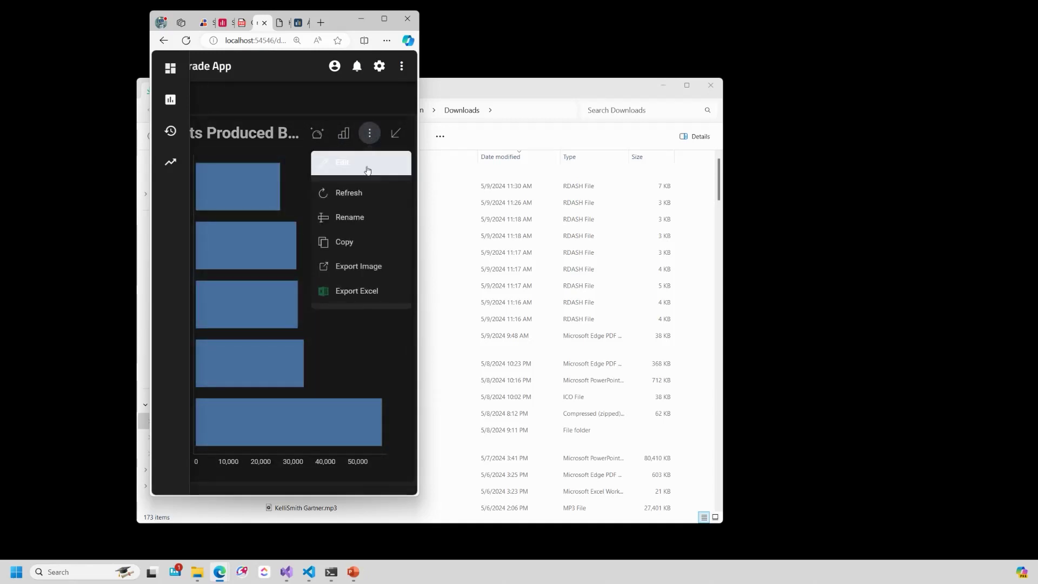
click(274, 131)
click(219, 132)
click(259, 134)
click(216, 133)
click(255, 135)
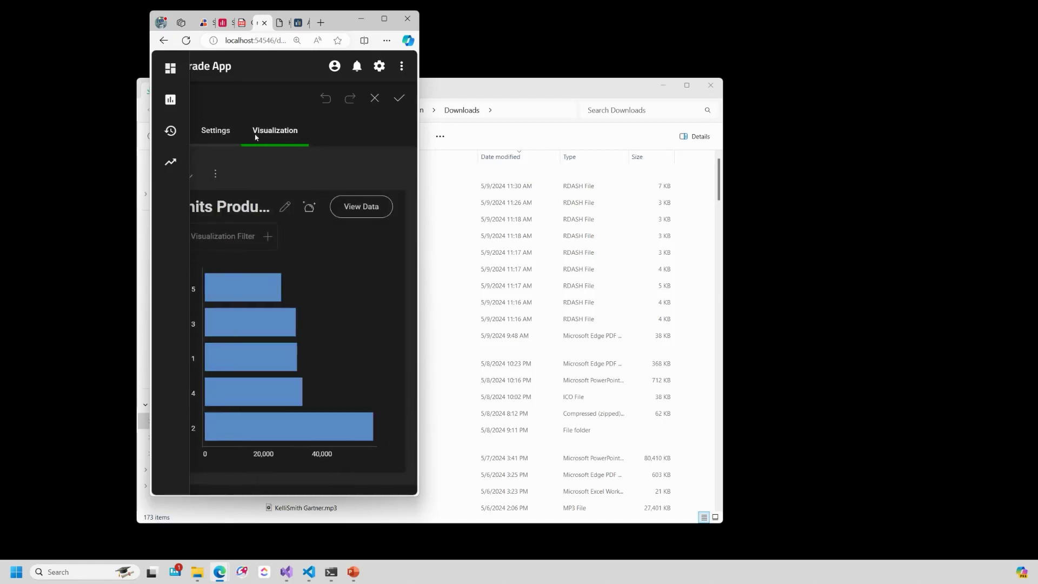
Maximize the browser window, view the visualization editor's Data and Settings options at full width, and leave the editor.
click(383, 18)
click(164, 84)
click(114, 83)
click(208, 86)
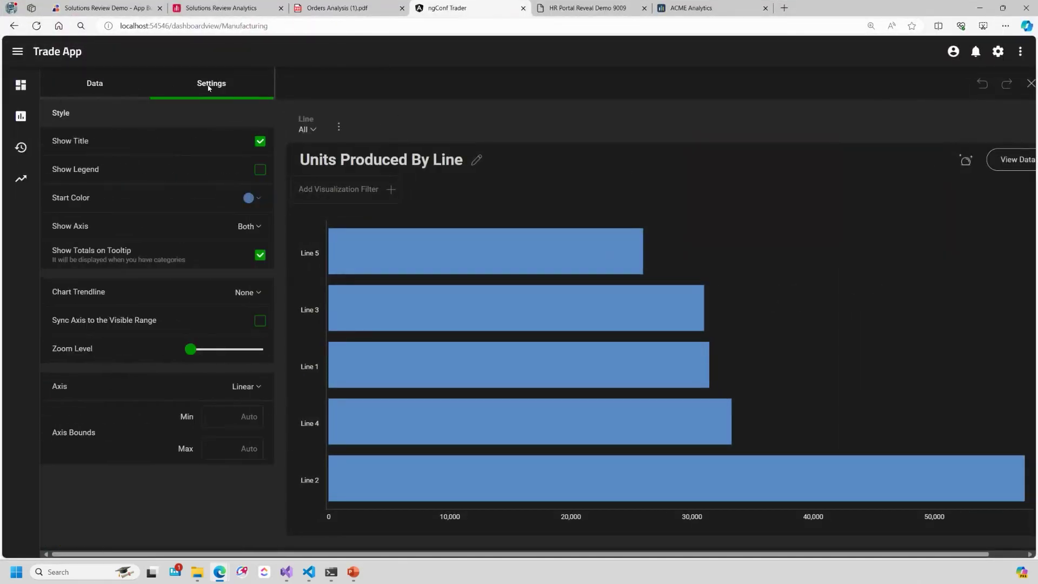
click(1006, 83)
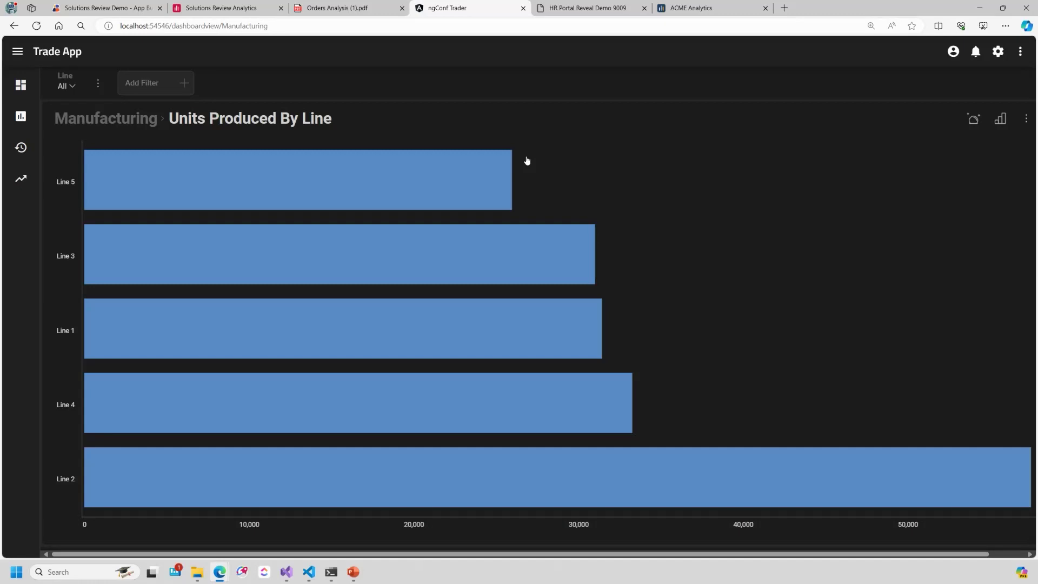
Switch to the HR Portal Reveal demo and view its Home, My Info and Reports pages.
click(611, 8)
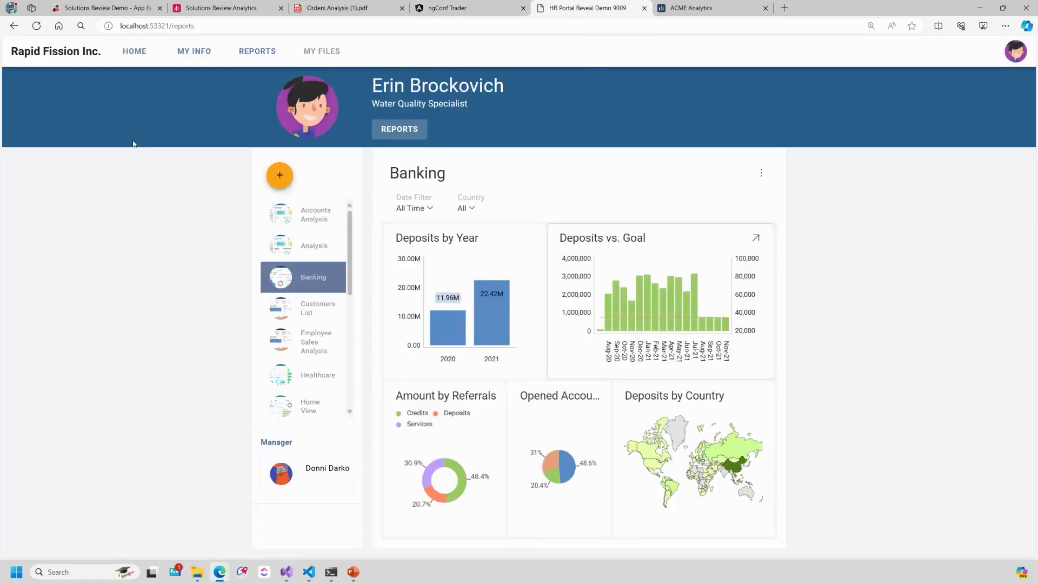
click(135, 54)
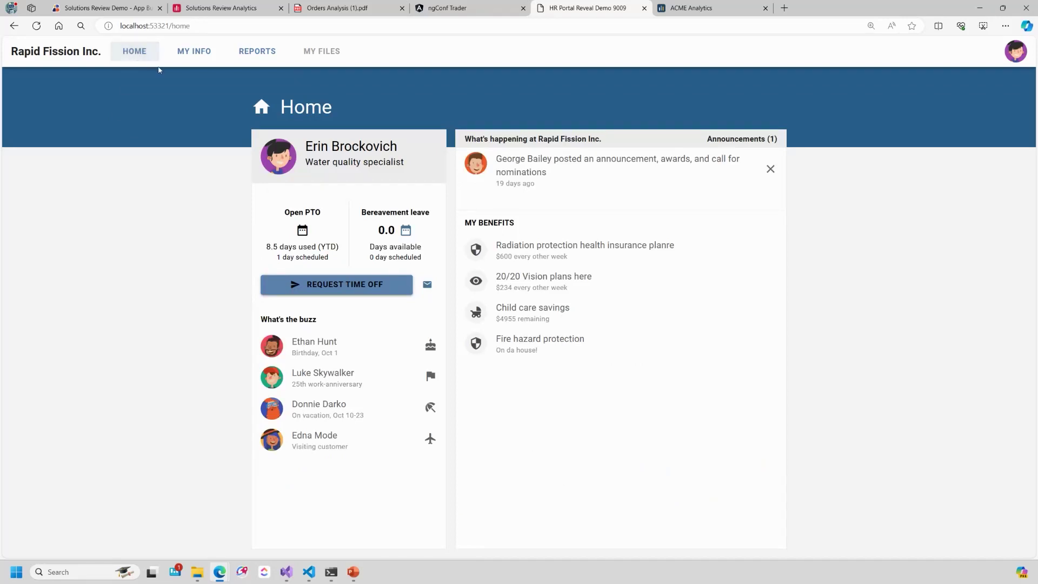
click(194, 52)
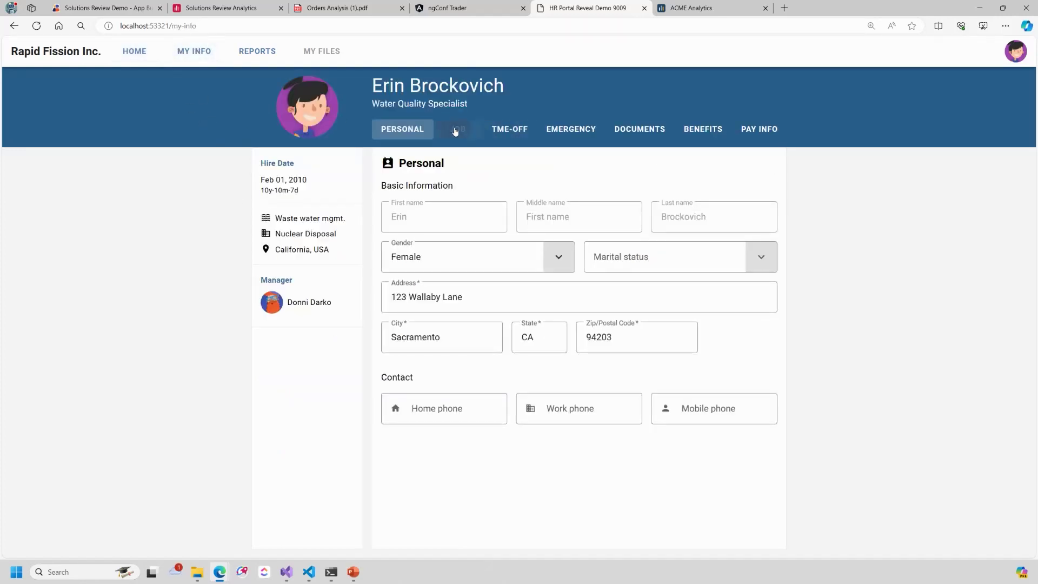
click(257, 51)
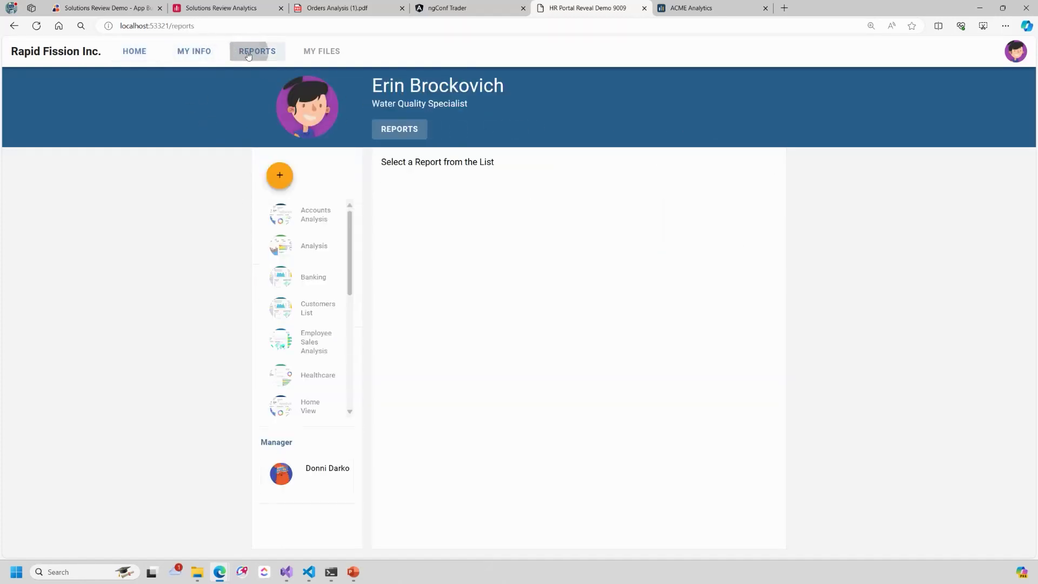
View the Accounts Analysis, Analysis and Banking reports, and compare the HR portal with the Solutions Review Analytics home page.
click(316, 215)
click(311, 249)
click(311, 281)
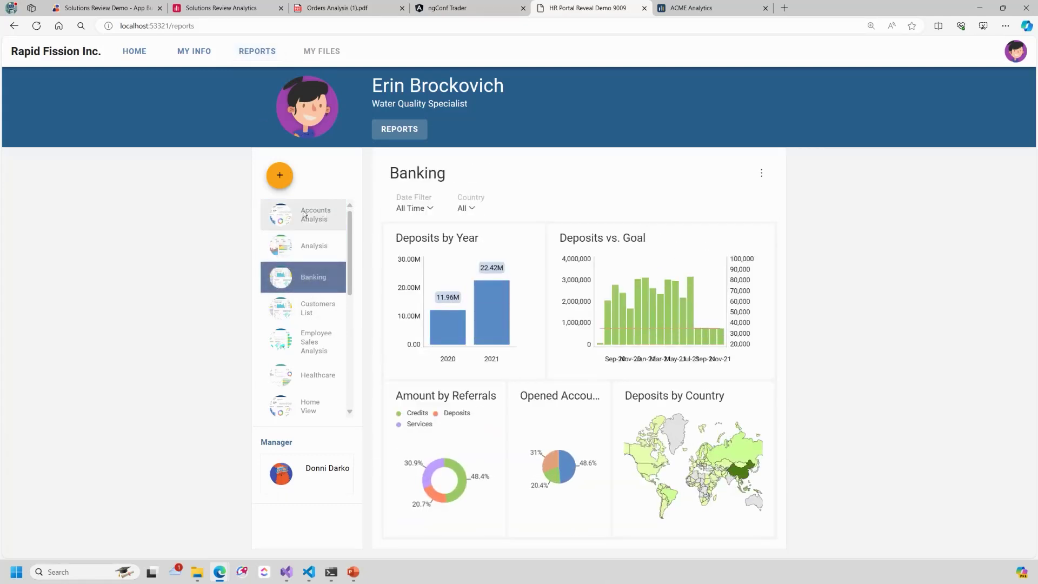
click(233, 9)
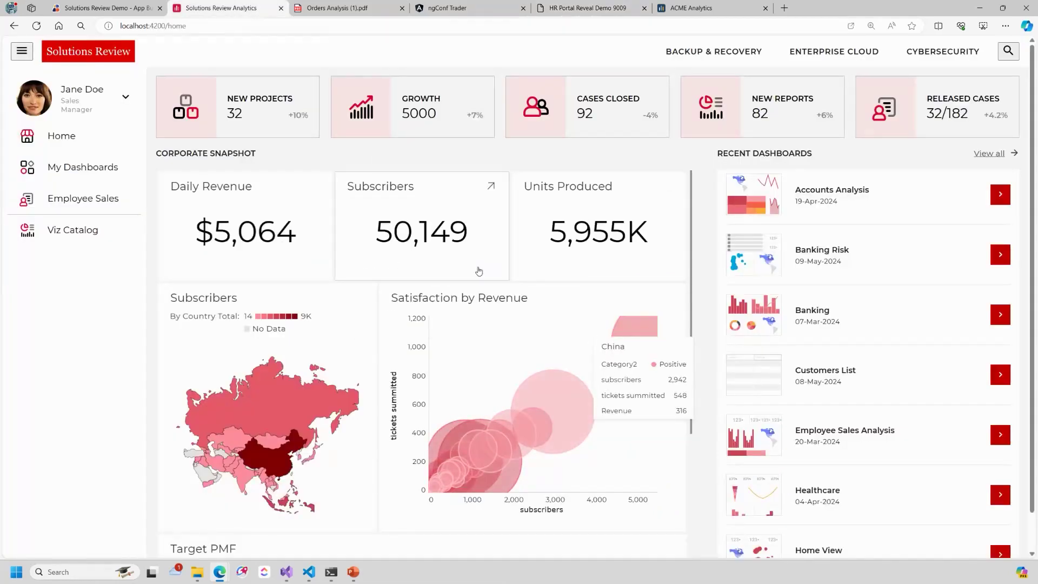
click(587, 8)
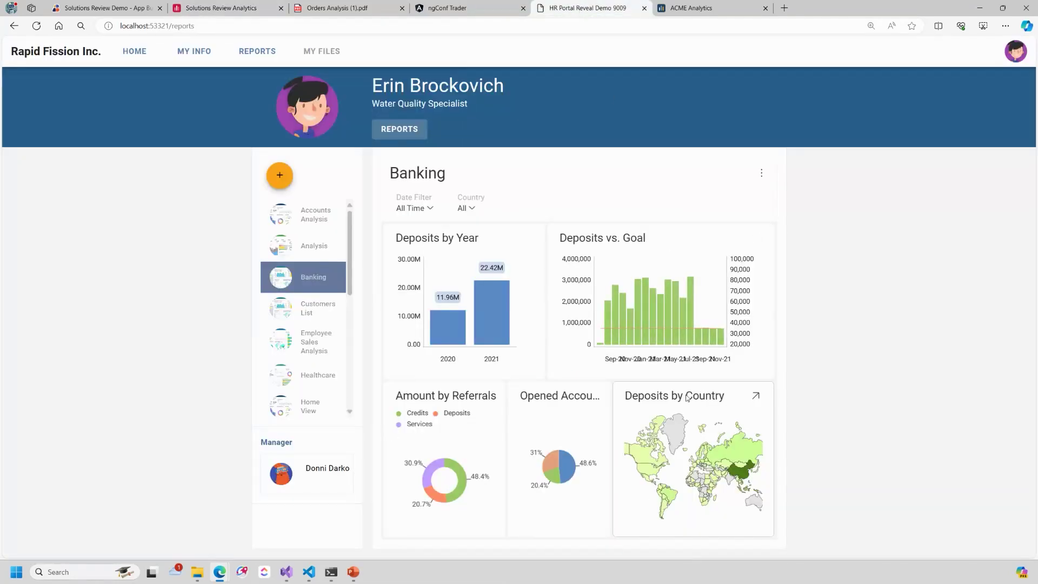
View the Employee Sales Analysis and Customers List reports, and follow the link in the Ernst Handel row.
click(306, 308)
click(316, 354)
click(304, 306)
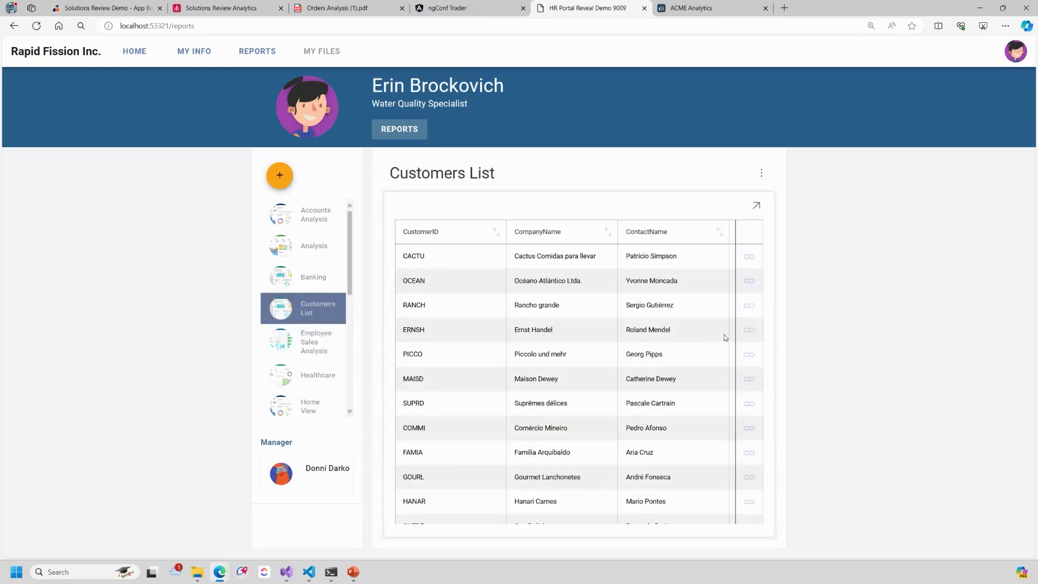
click(750, 336)
click(692, 341)
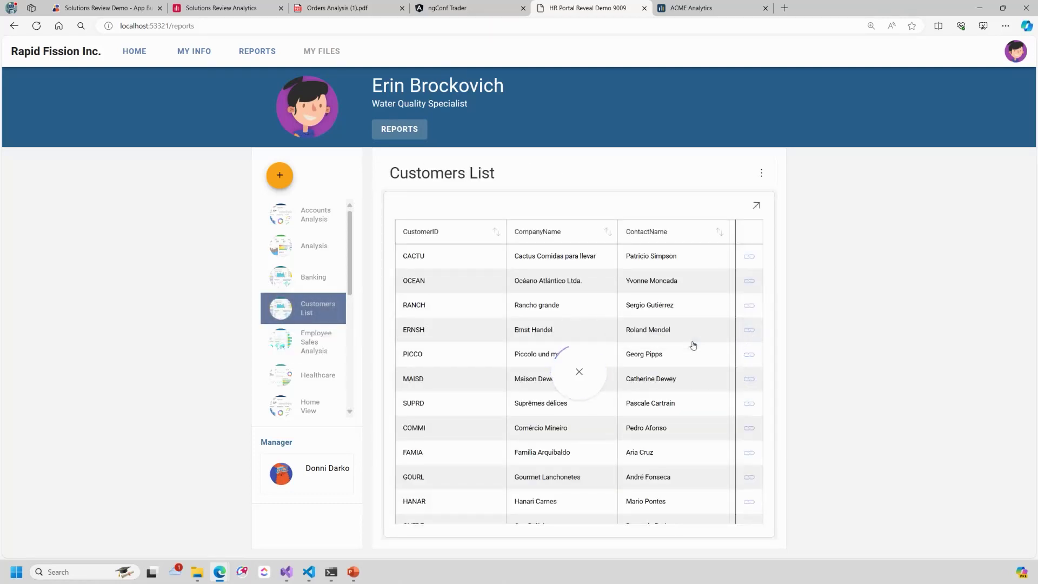
Open the Employee Sales Analysis report, followed by the Healthcare report, and look through the dashboards.
click(315, 343)
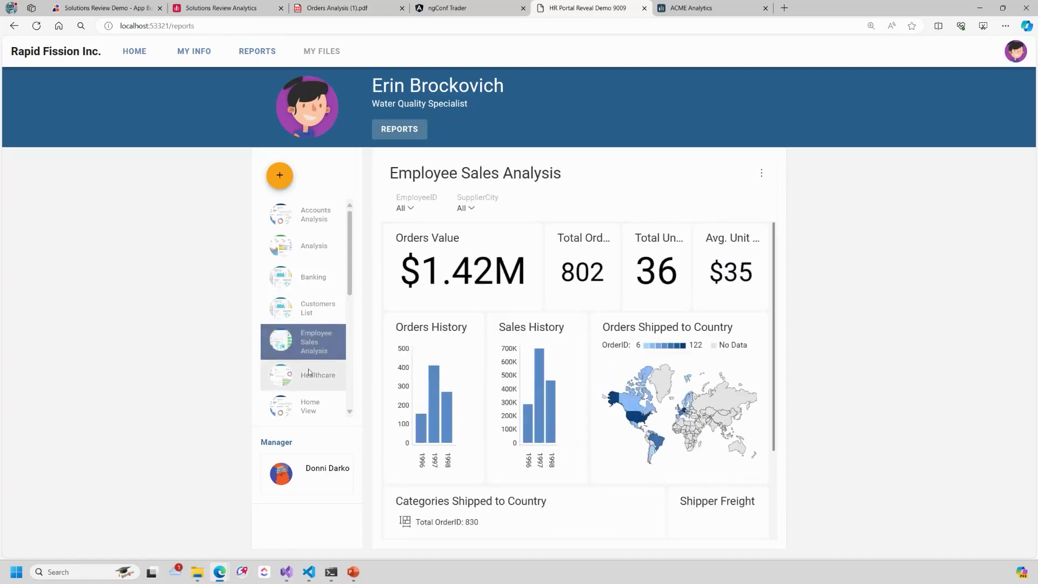
click(311, 378)
scroll(311, 379, down, 3)
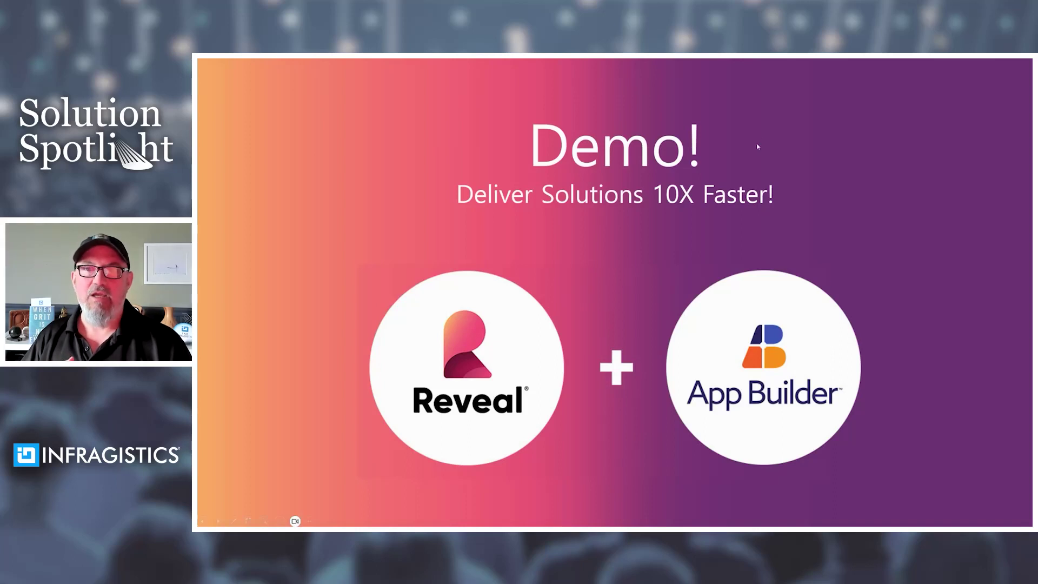
key(Right)
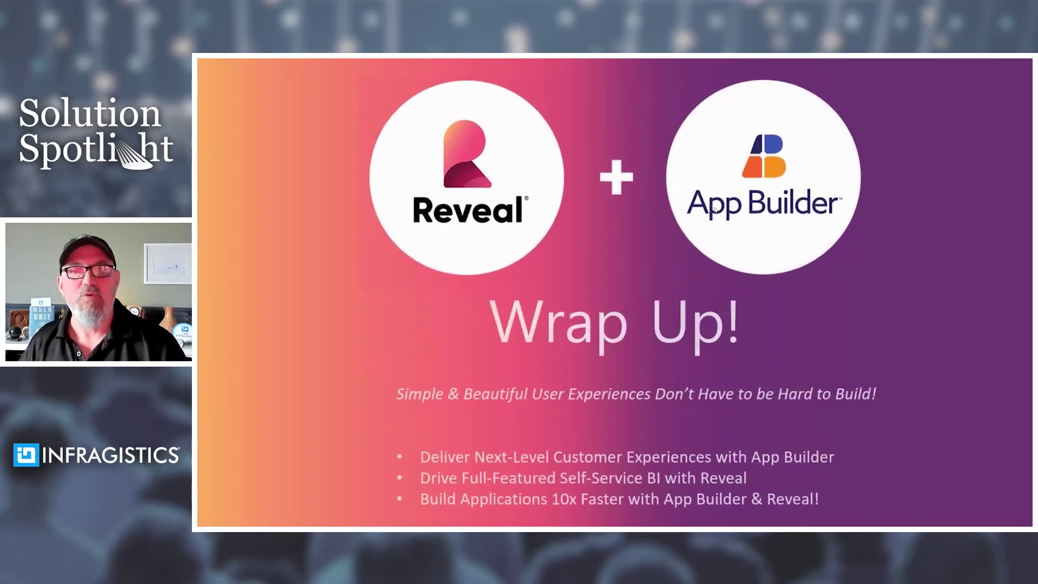